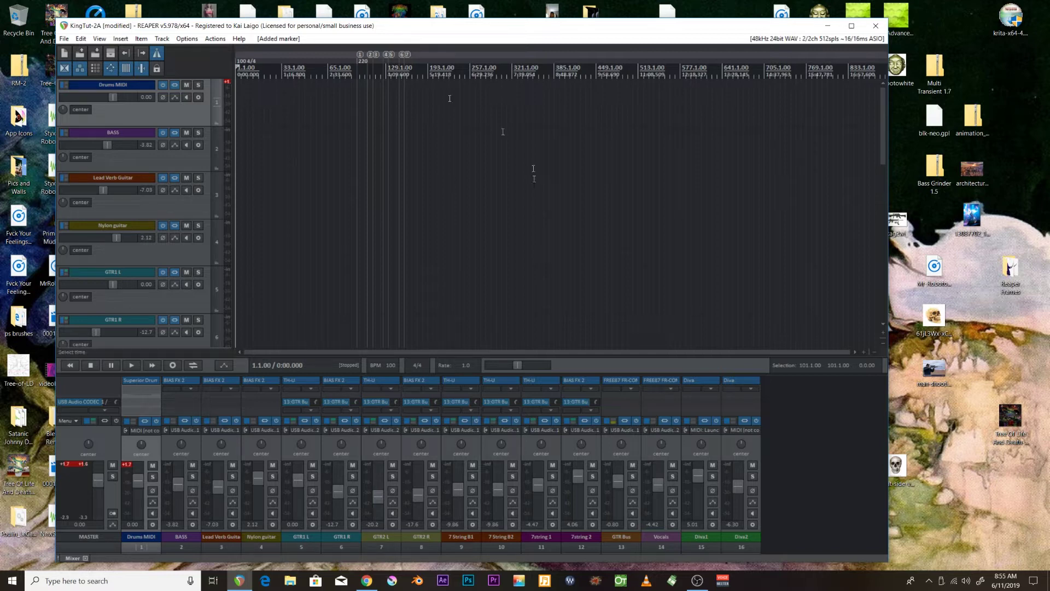
# Maximize the project window and place the edit cursor on the first marker at measure 85
pyautogui.click(851, 27)
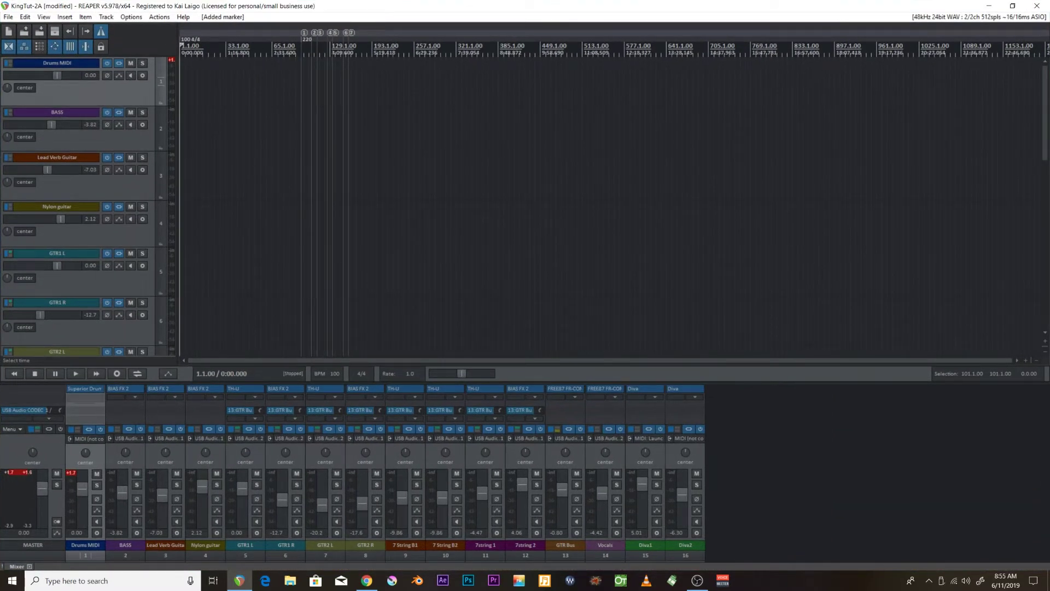
pyautogui.scroll(5, 393, 212)
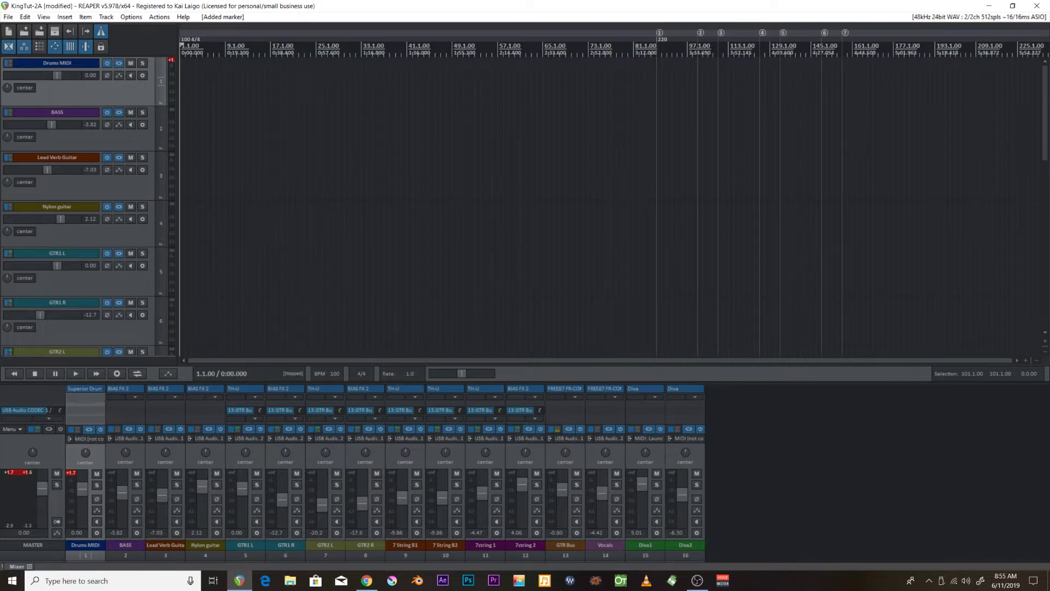
pyautogui.scroll(-3, 389, 78)
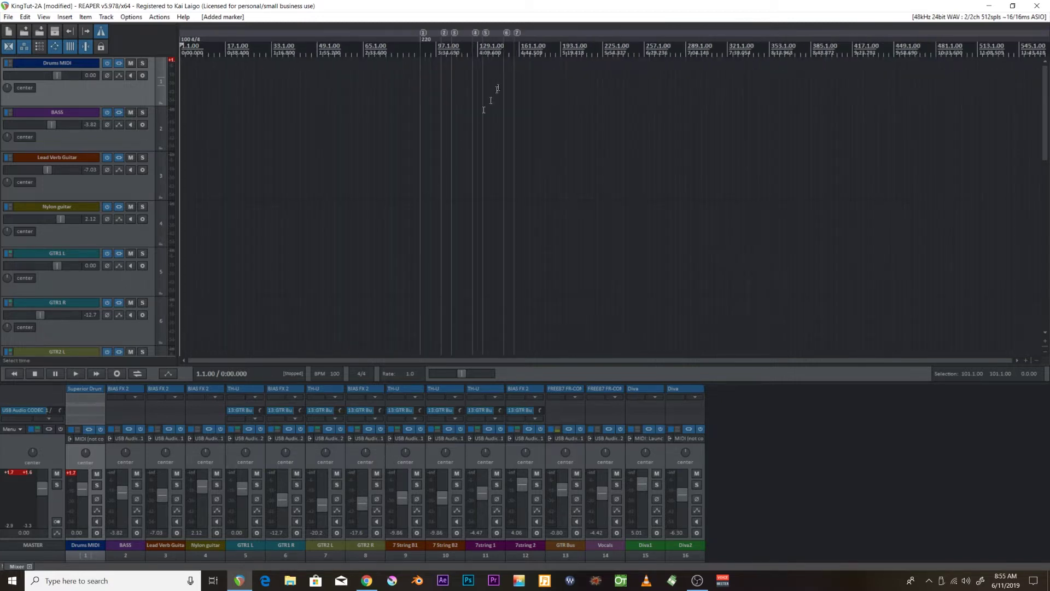
pyautogui.click(391, 50)
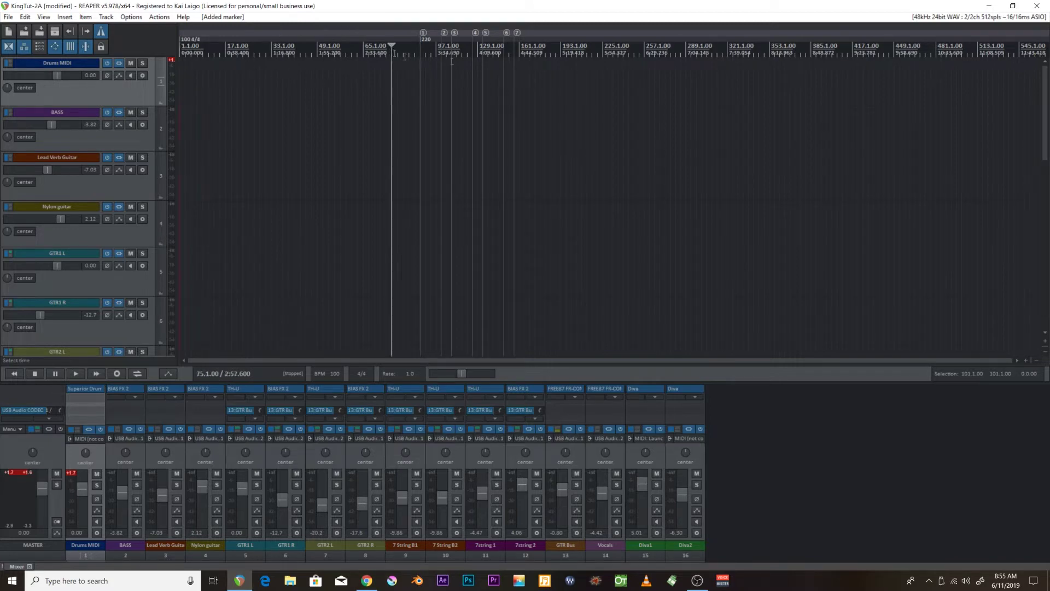
pyautogui.click(532, 54)
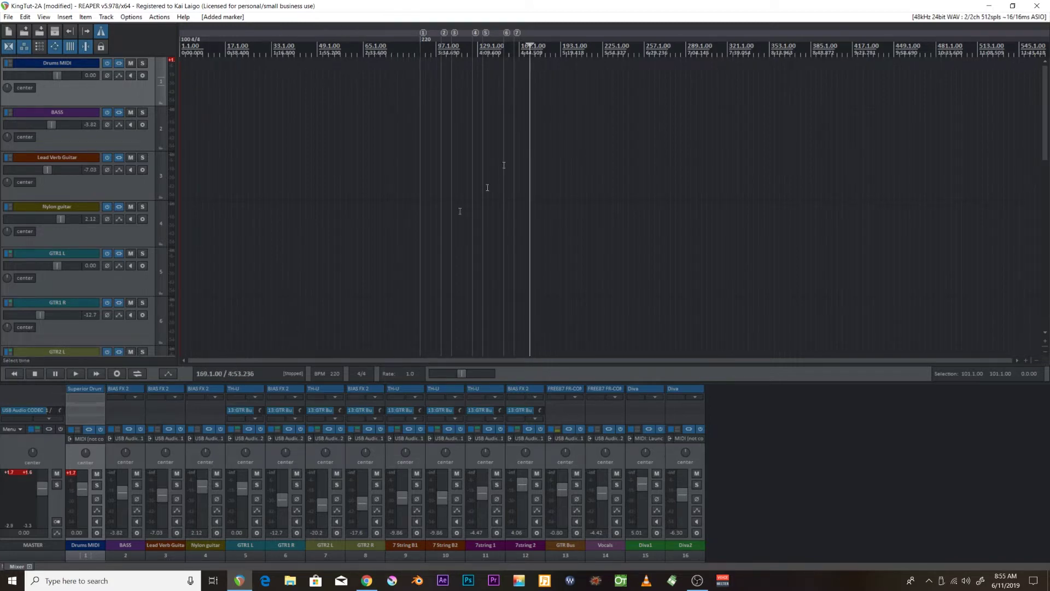
pyautogui.press('Right')
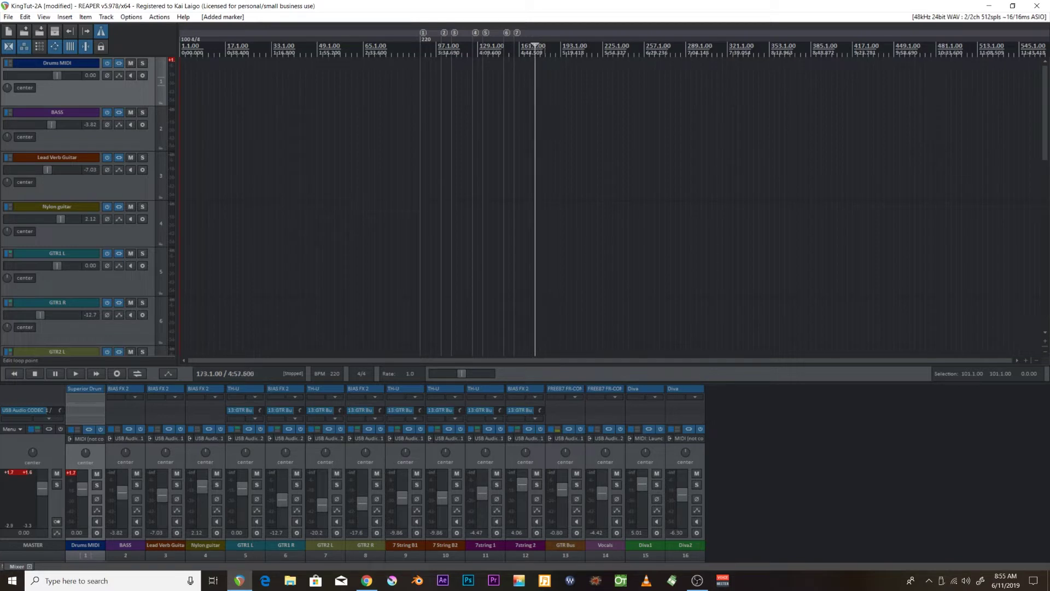
pyautogui.click(398, 49)
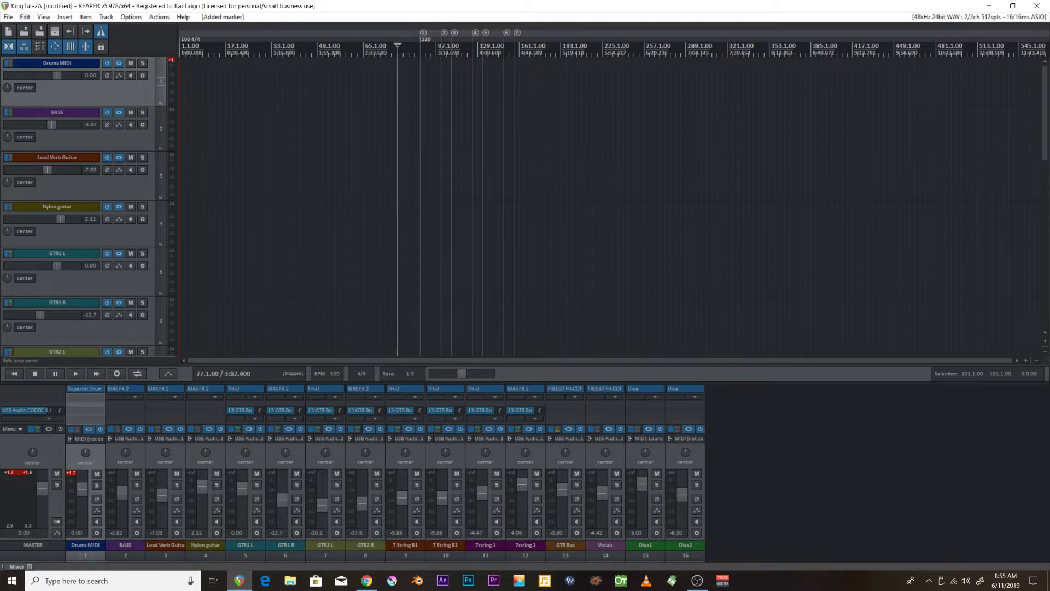
pyautogui.scroll(4, 509, 154)
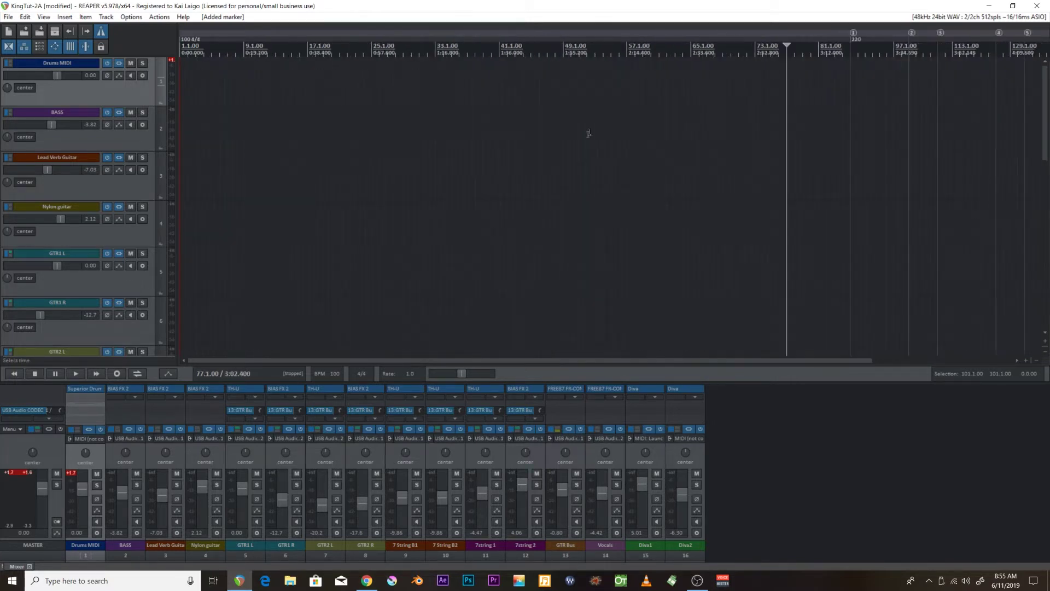
pyautogui.click(652, 50)
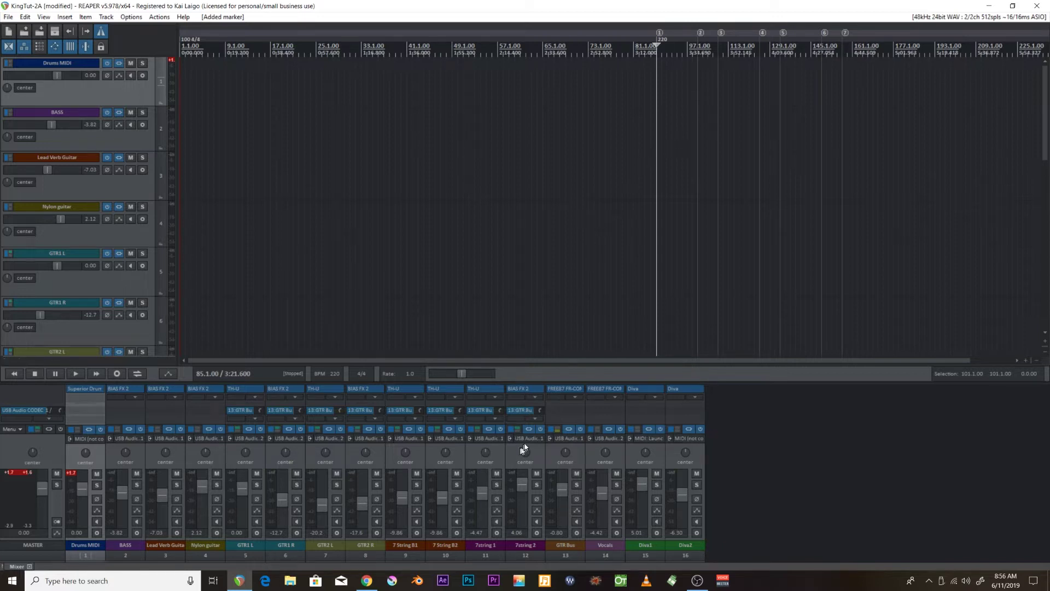
# Examine the song markers and the tempo change around measure 85, leaving the edit cursor at measure 85
pyautogui.scroll(-3, 640, 286)
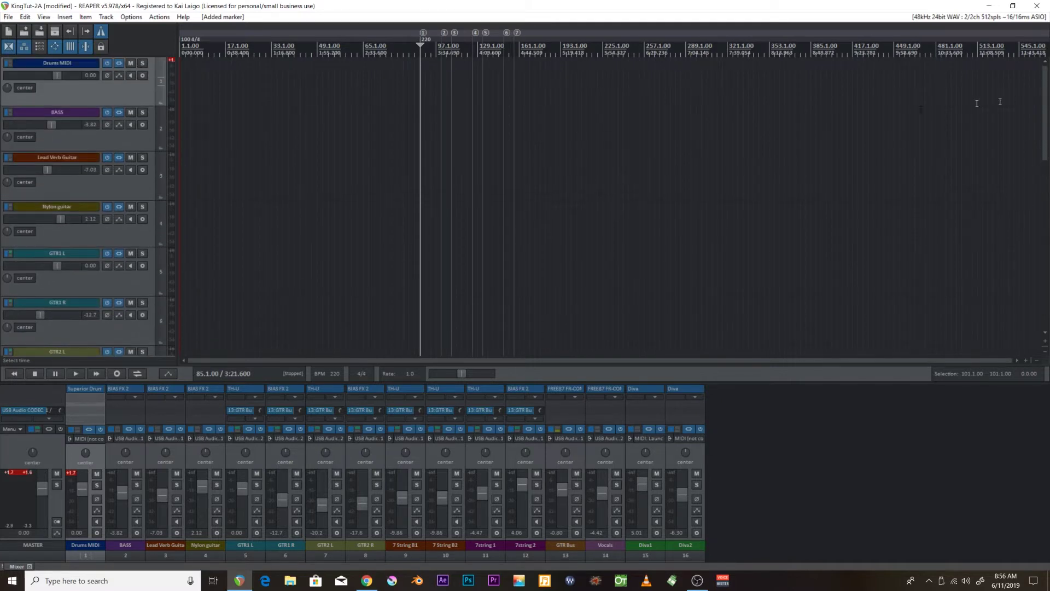
pyautogui.scroll(4, 580, 94)
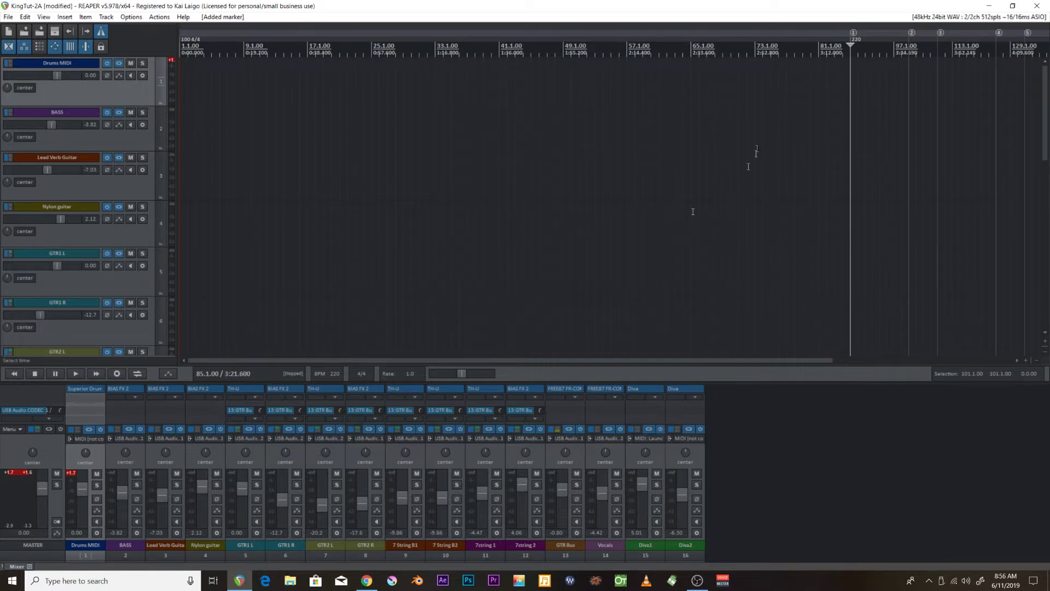
pyautogui.scroll(-4, 520, 107)
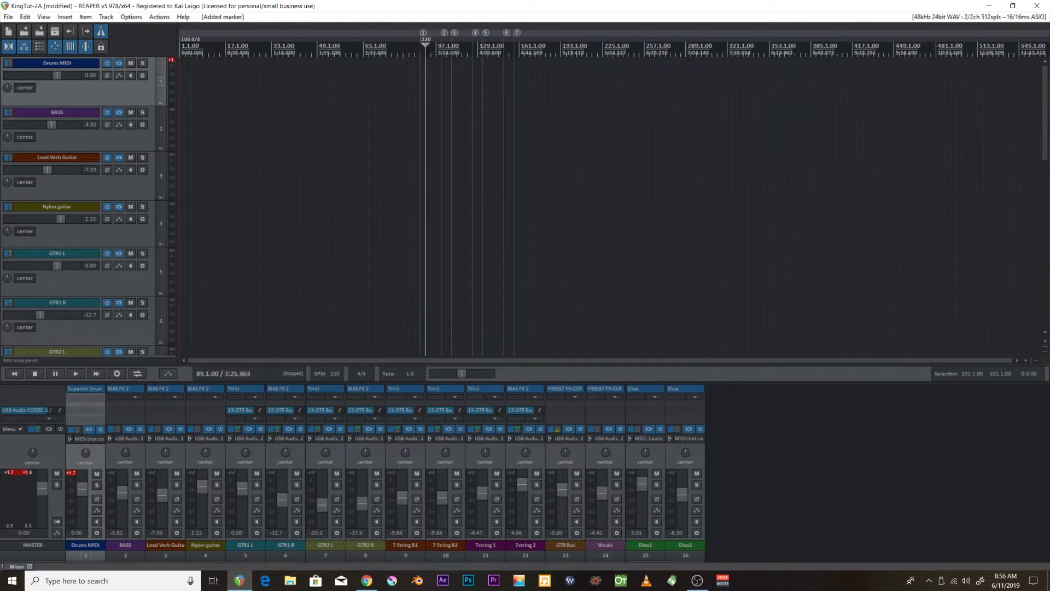
pyautogui.scroll(4, 565, 126)
pyautogui.scroll(-2, 601, 133)
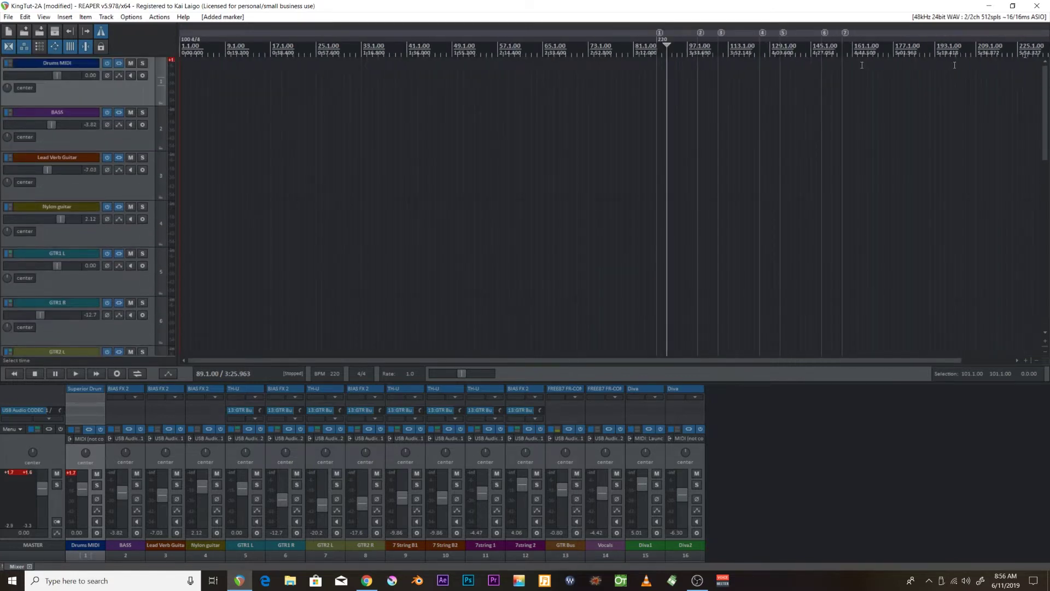
pyautogui.scroll(2, 647, 70)
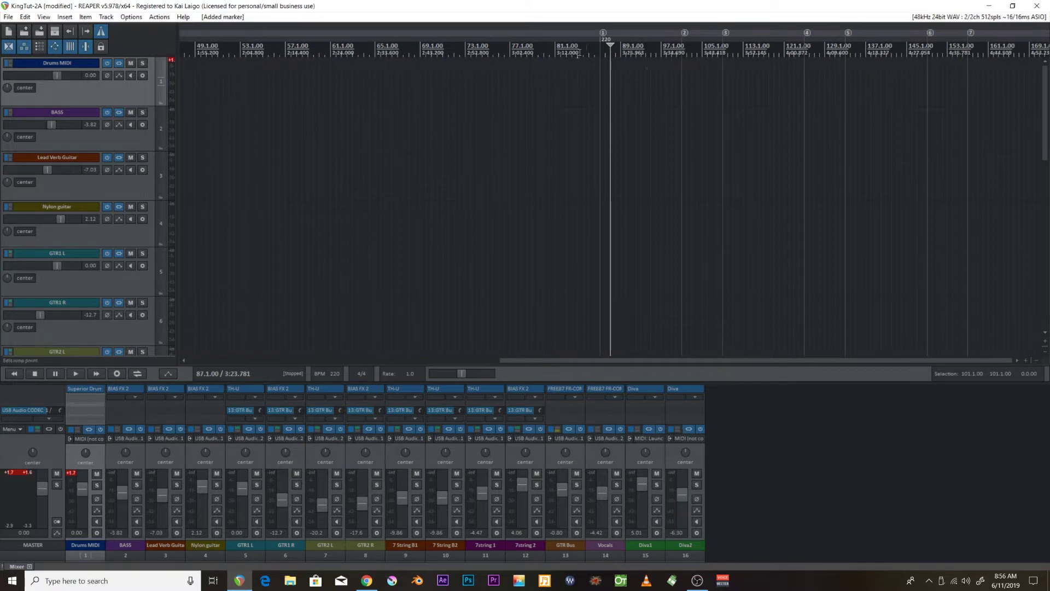
pyautogui.click(594, 68)
pyautogui.scroll(-2, 592, 68)
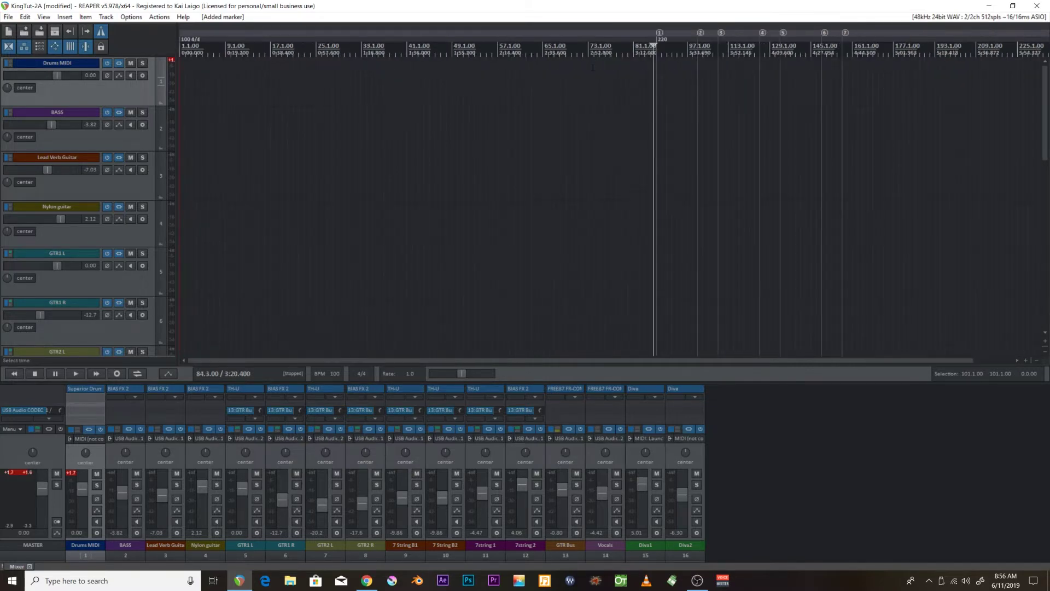
pyautogui.scroll(3, 653, 45)
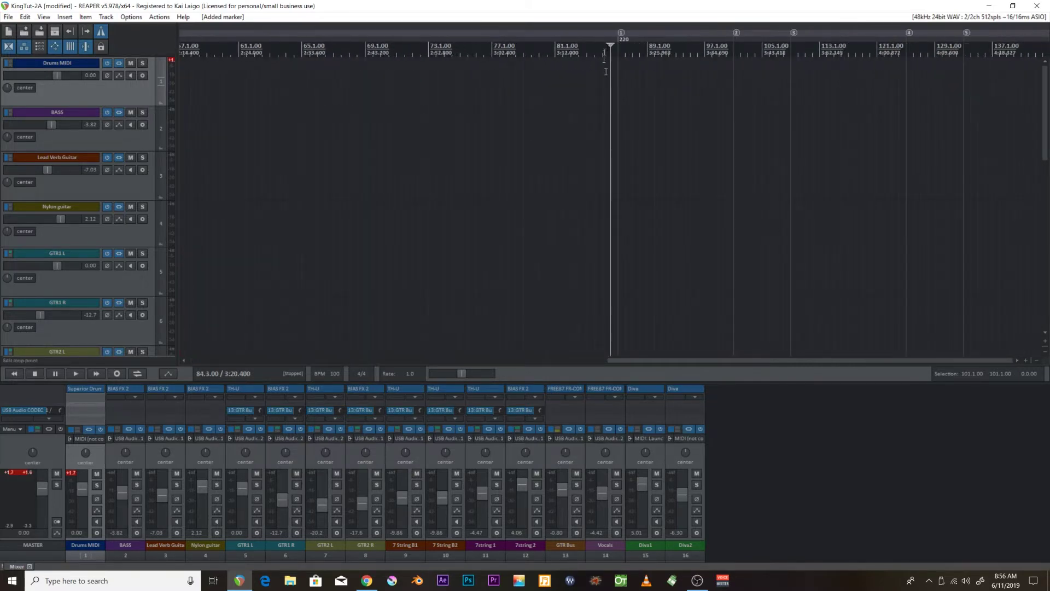
pyautogui.click(613, 71)
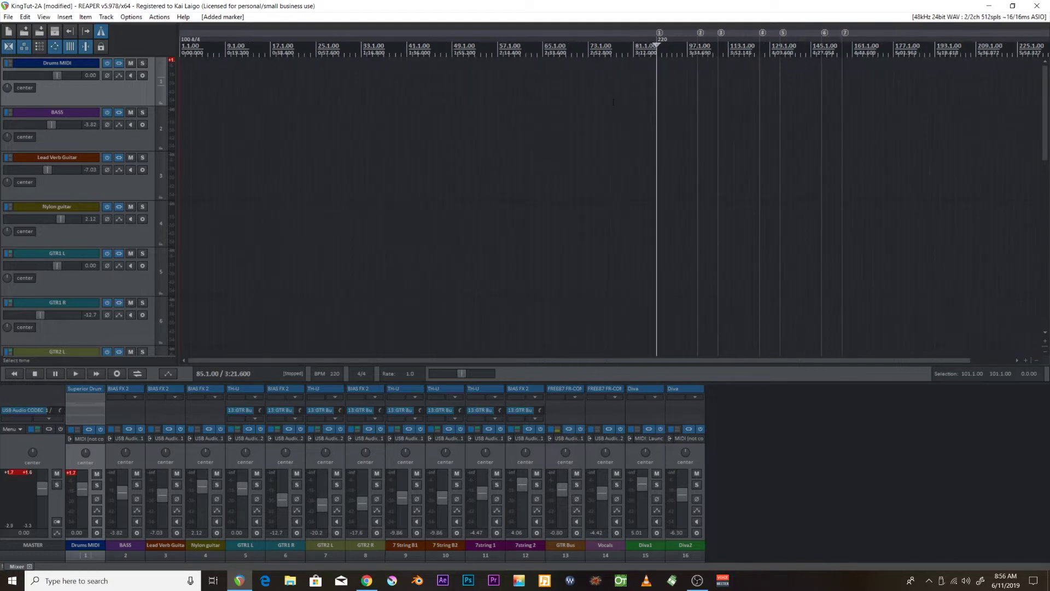
pyautogui.scroll(-6, 621, 87)
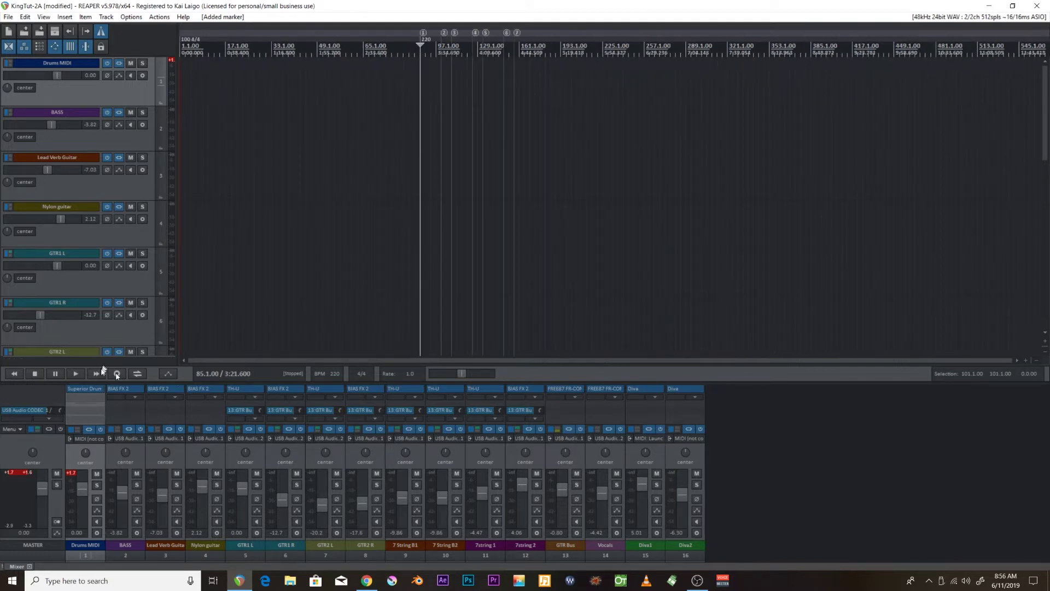
# Review the Verse, Pre Chorus, Chorus and Bridge blocks in the Drums MIDI track's Superior Drummer timeline and close the plugin
pyautogui.click(83, 424)
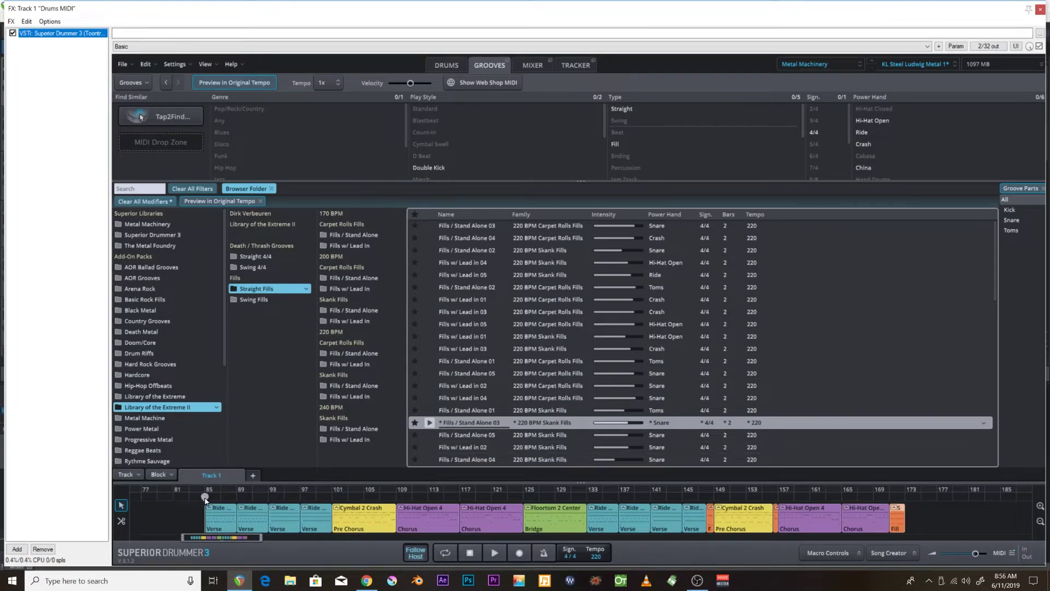
pyautogui.moveTo(204, 496); pyautogui.dragTo(574, 497)
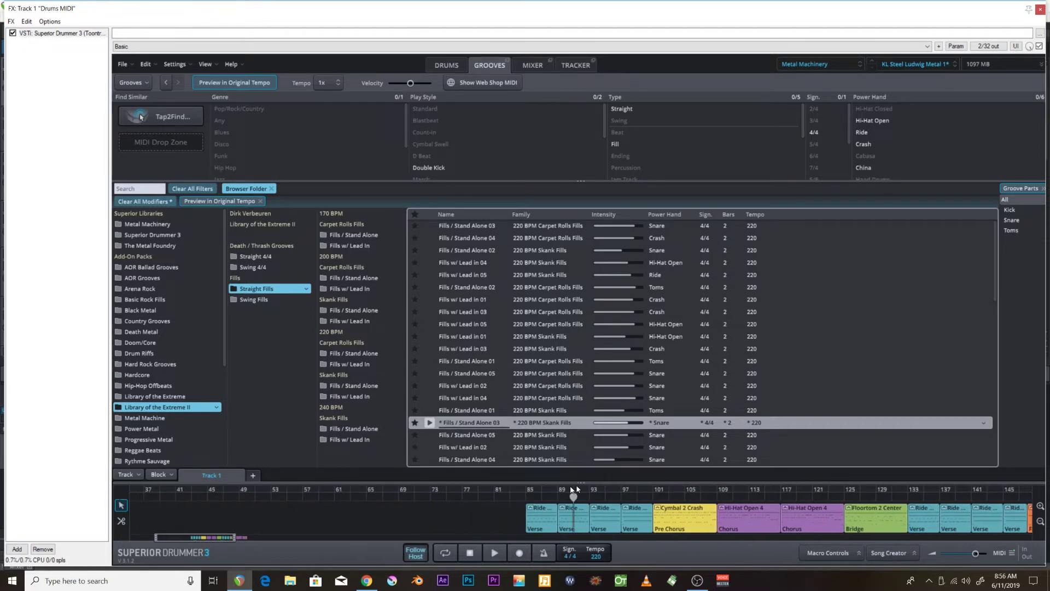
pyautogui.moveTo(181, 539); pyautogui.dragTo(208, 542)
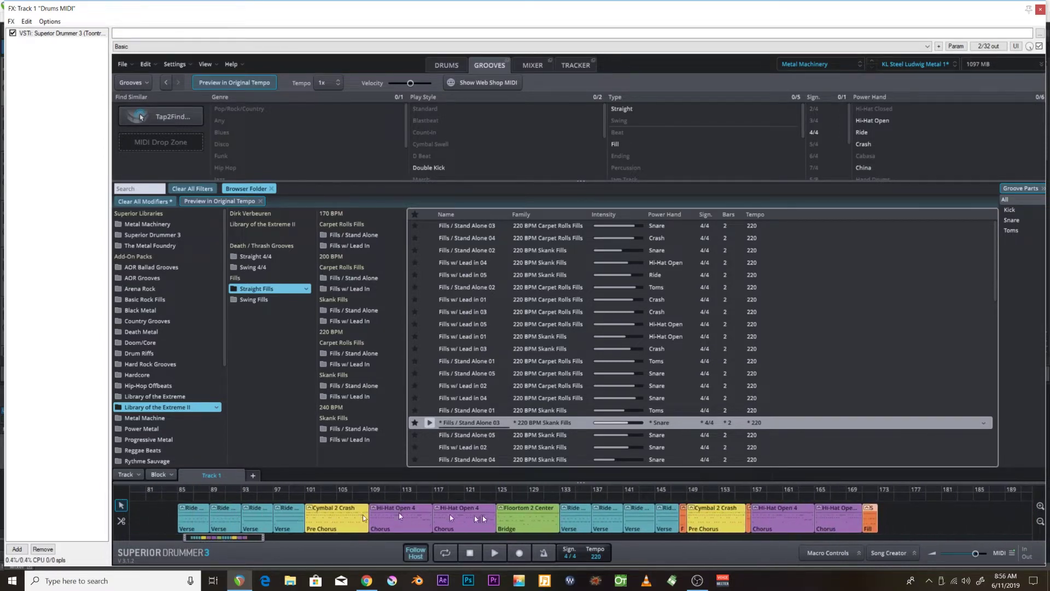
pyautogui.click(401, 495)
pyautogui.click(179, 510)
pyautogui.click(1039, 9)
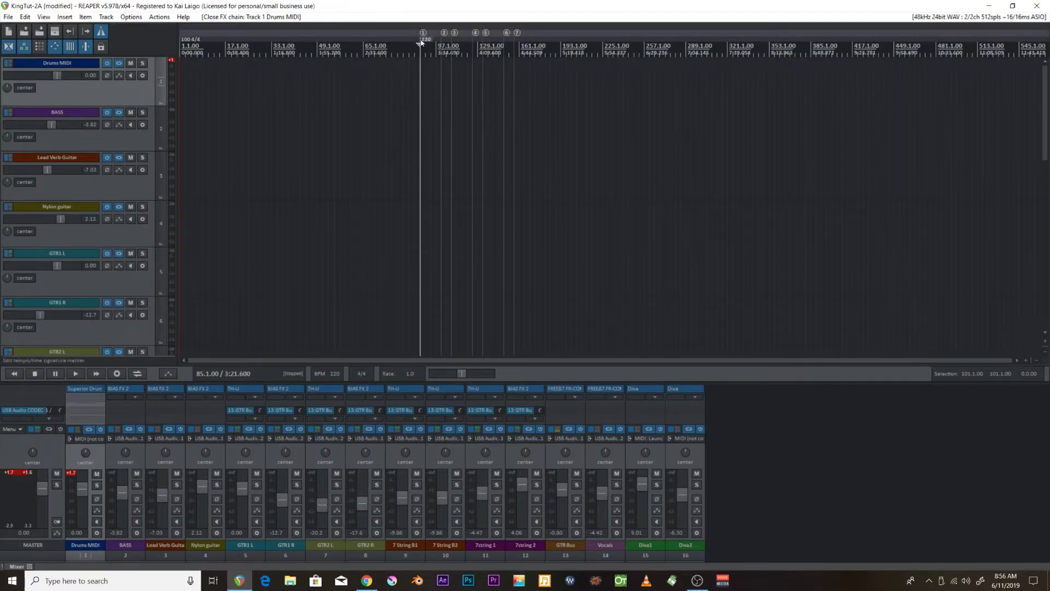
# Move the edit cursor across the gridlines around measures 81 to 84 and leave it at measure 84
pyautogui.scroll(8, 484, 100)
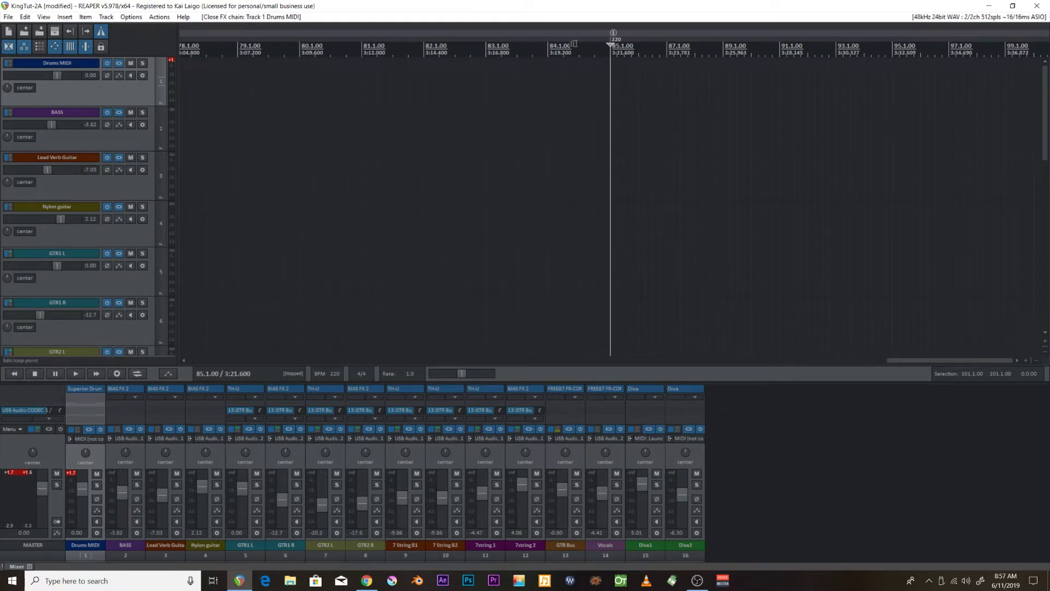
pyautogui.click(548, 47)
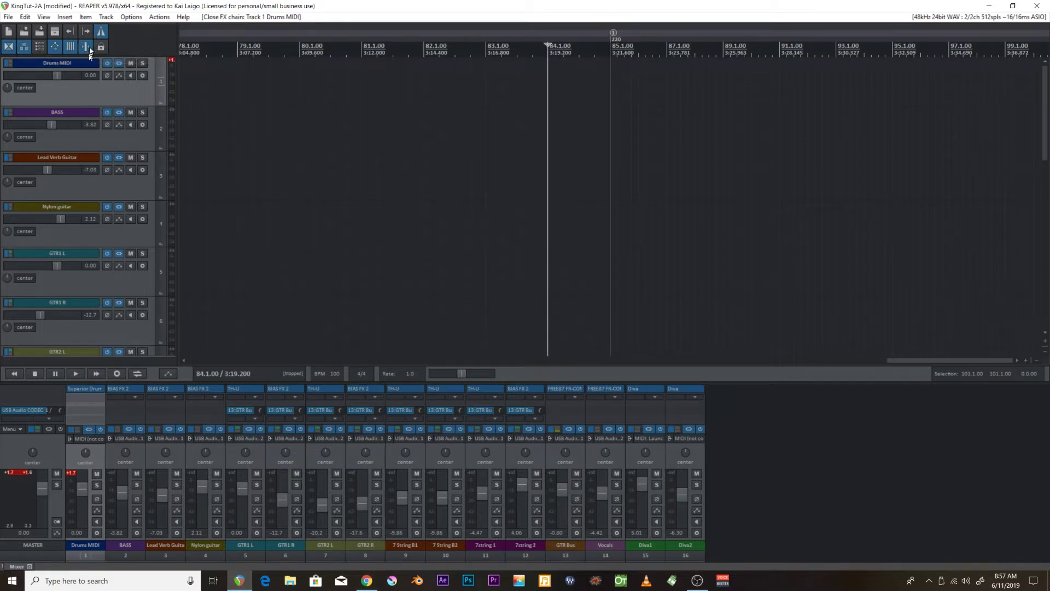
pyautogui.click(362, 96)
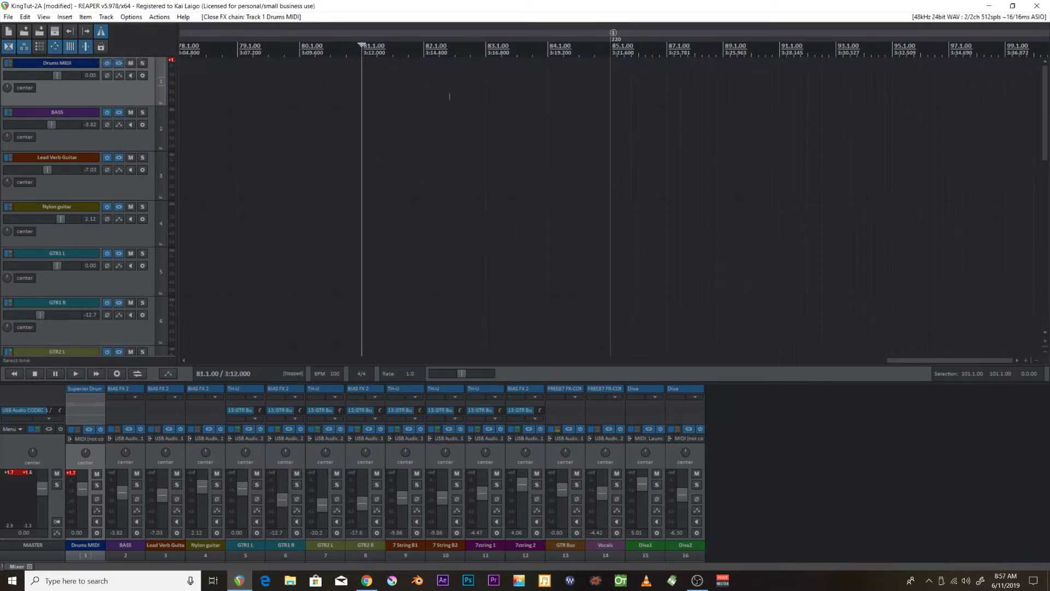
pyautogui.click(455, 88)
pyautogui.click(568, 81)
pyautogui.click(487, 68)
pyautogui.click(423, 81)
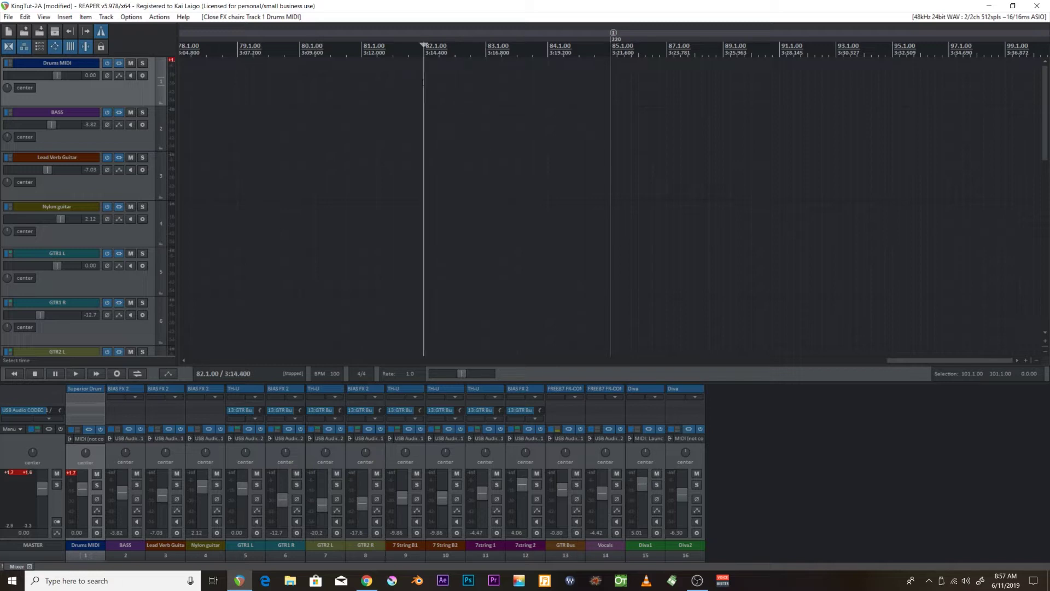
pyautogui.click(549, 52)
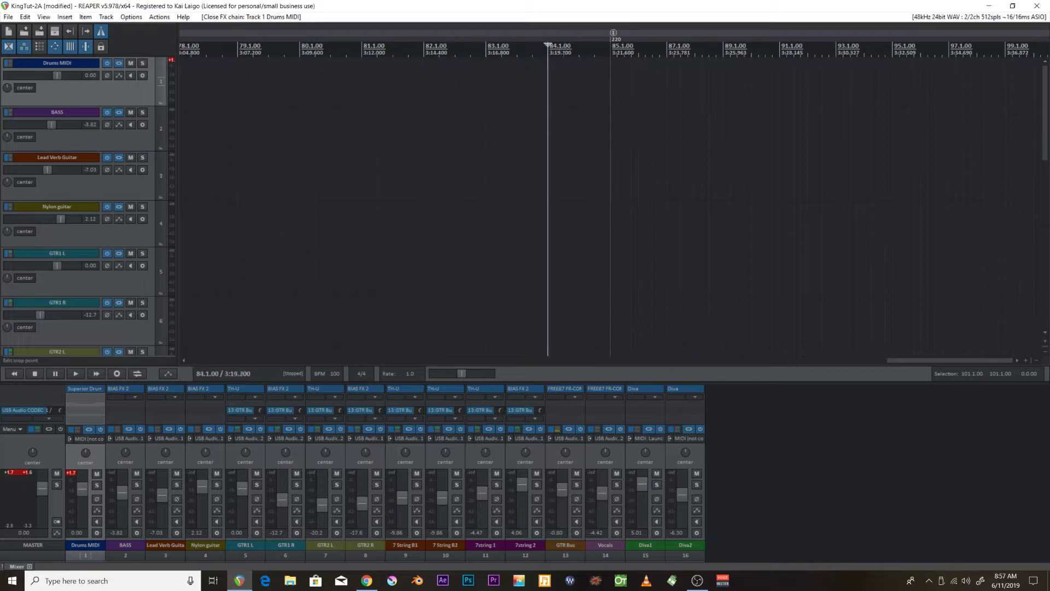
pyautogui.click(563, 50)
pyautogui.click(548, 49)
# Insert a trial marker at measure 84 and remove it
pyautogui.rightClick(547, 47)
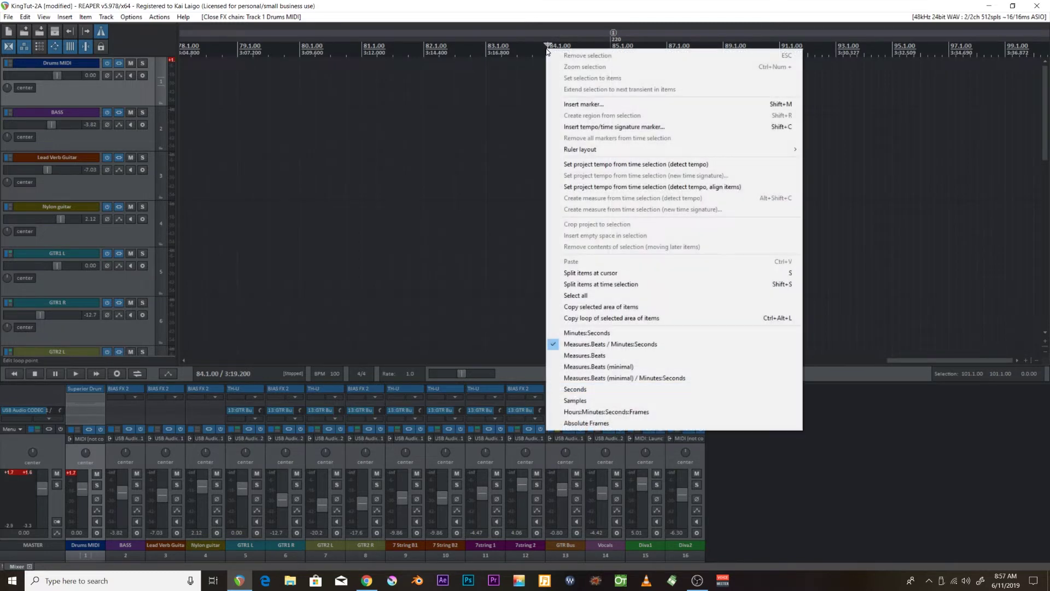
pyautogui.click(581, 104)
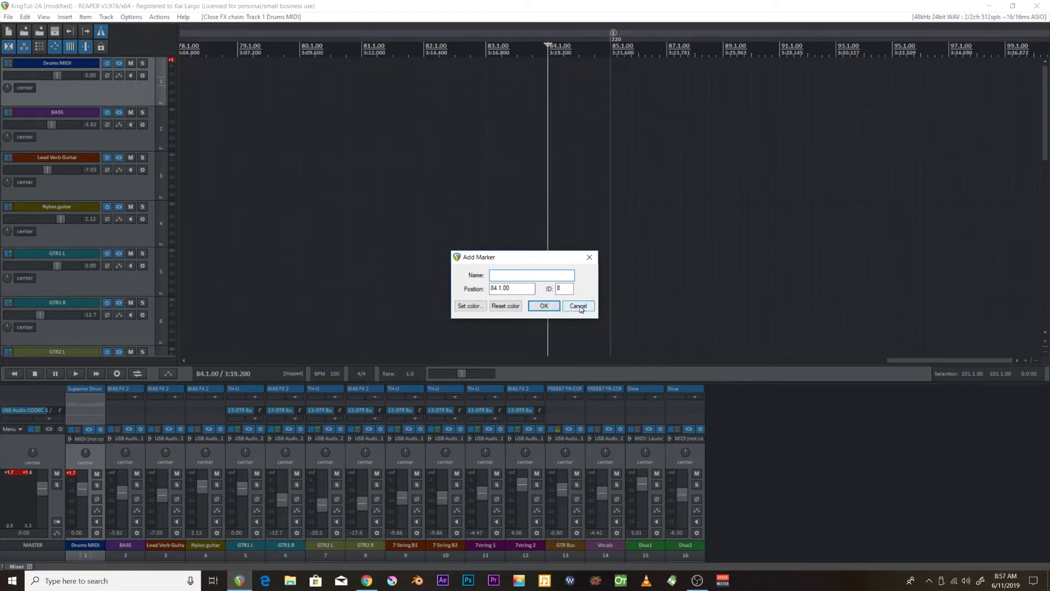
pyautogui.click(579, 308)
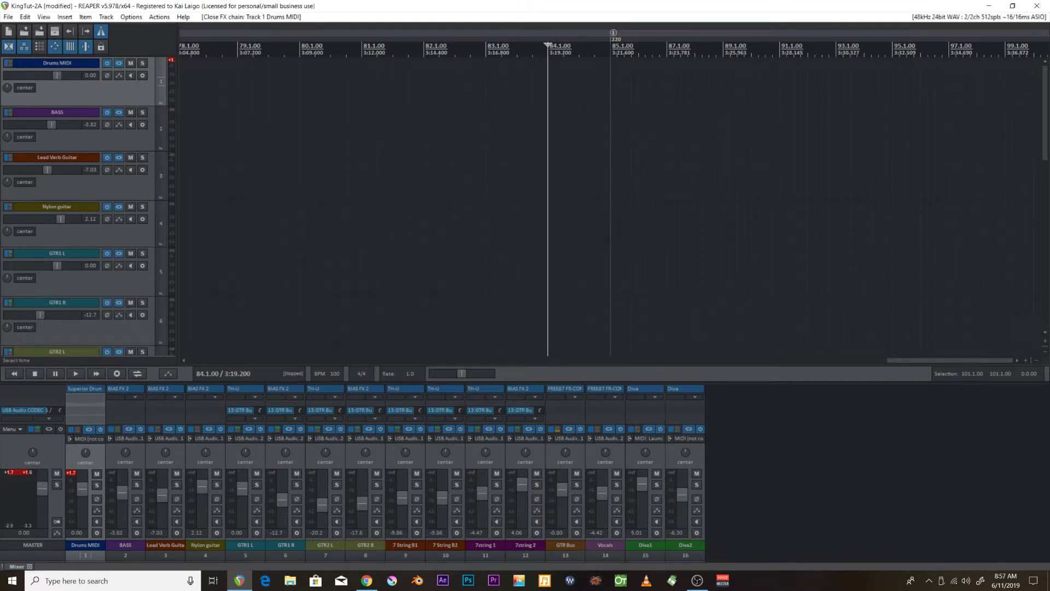
pyautogui.press('m')
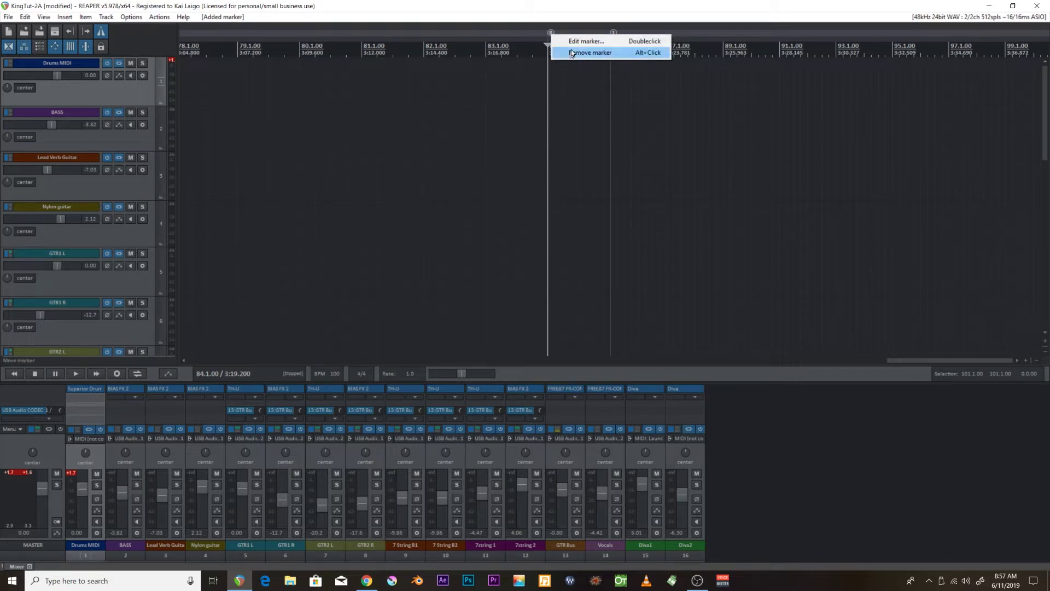
pyautogui.click(571, 52)
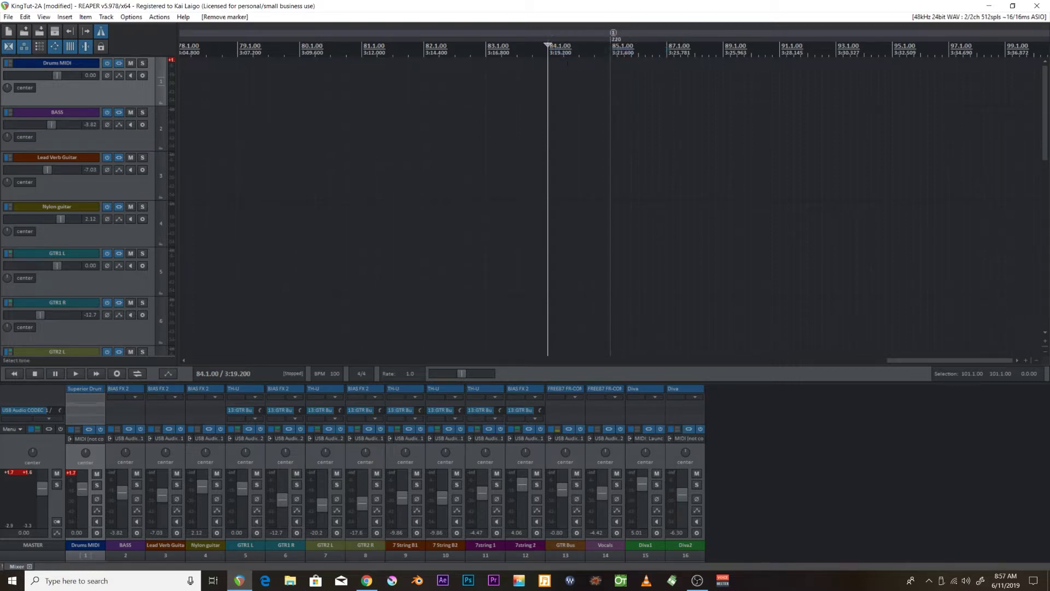
# Open the Edit Marker settings of marker 1 at measure 85 and close them without changes
pyautogui.scroll(-5, 571, 71)
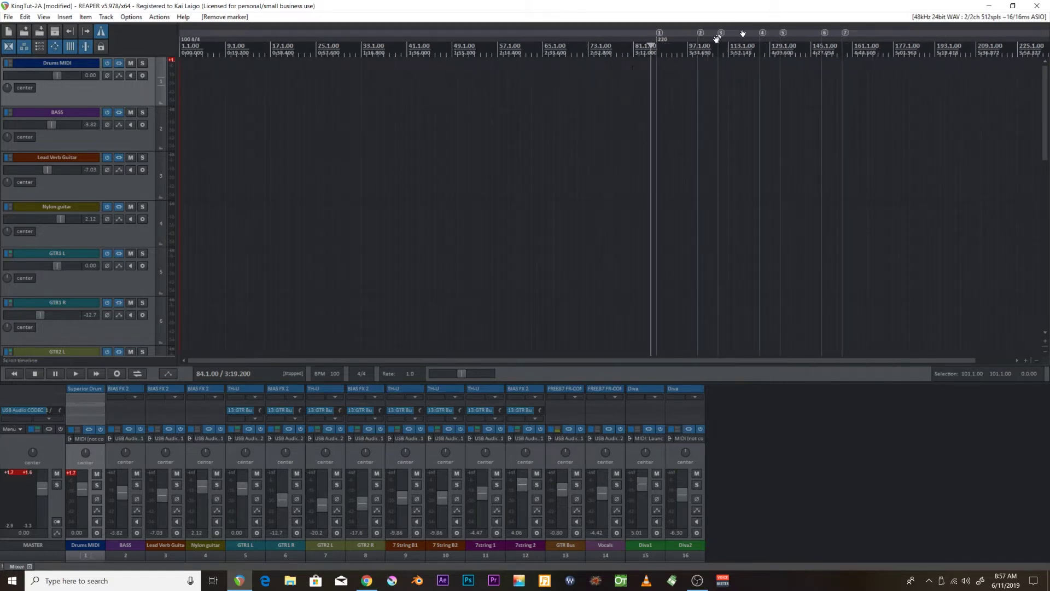
pyautogui.click(659, 35)
pyautogui.rightClick(659, 35)
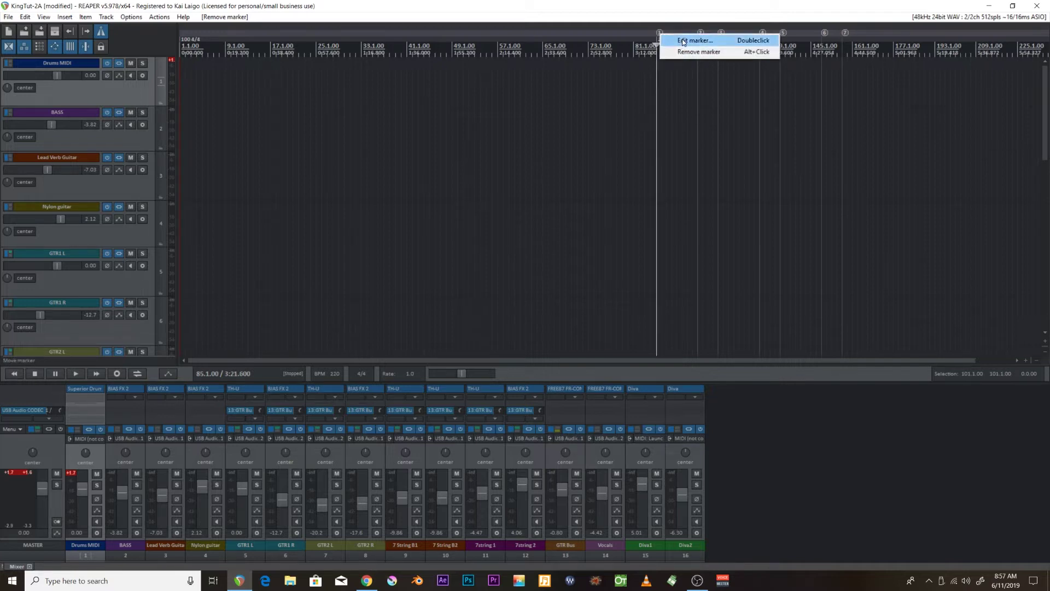
pyautogui.click(681, 39)
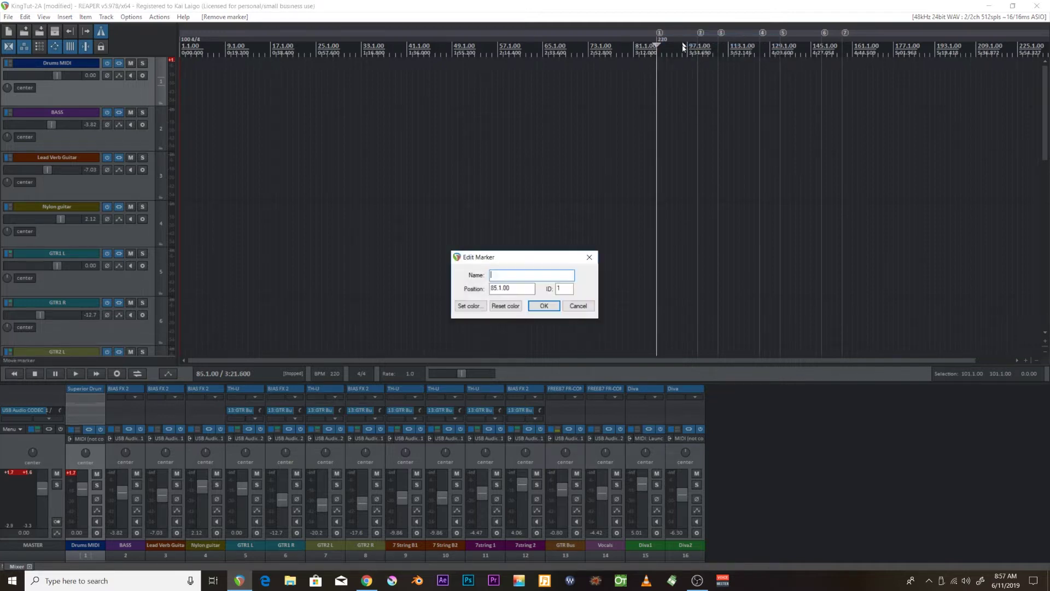
pyautogui.click(578, 305)
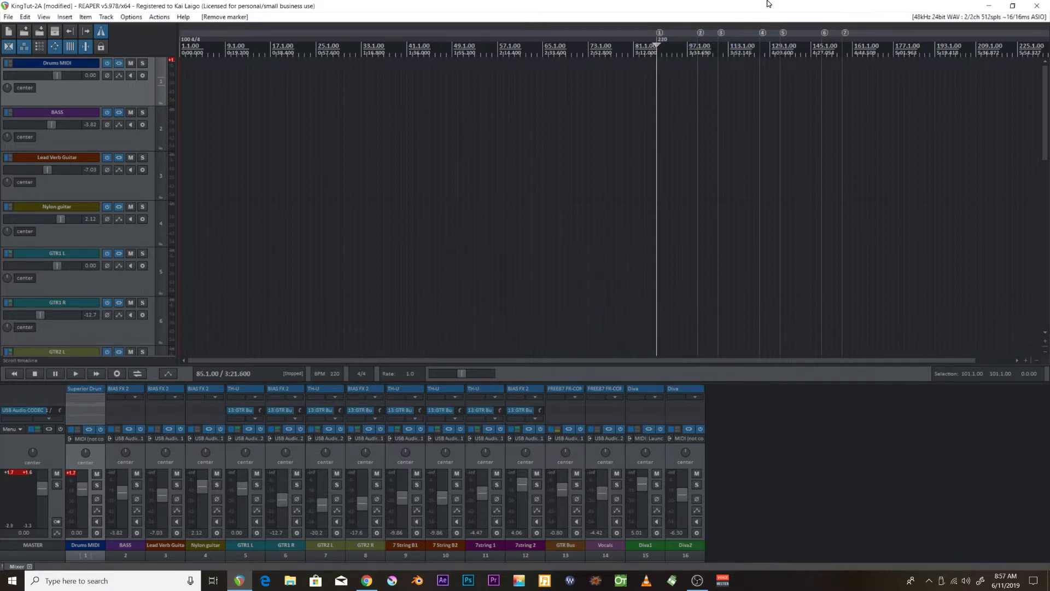
# Open the Edit Marker settings of marker 2 at measure 101 and close them without changes
pyautogui.rightClick(702, 30)
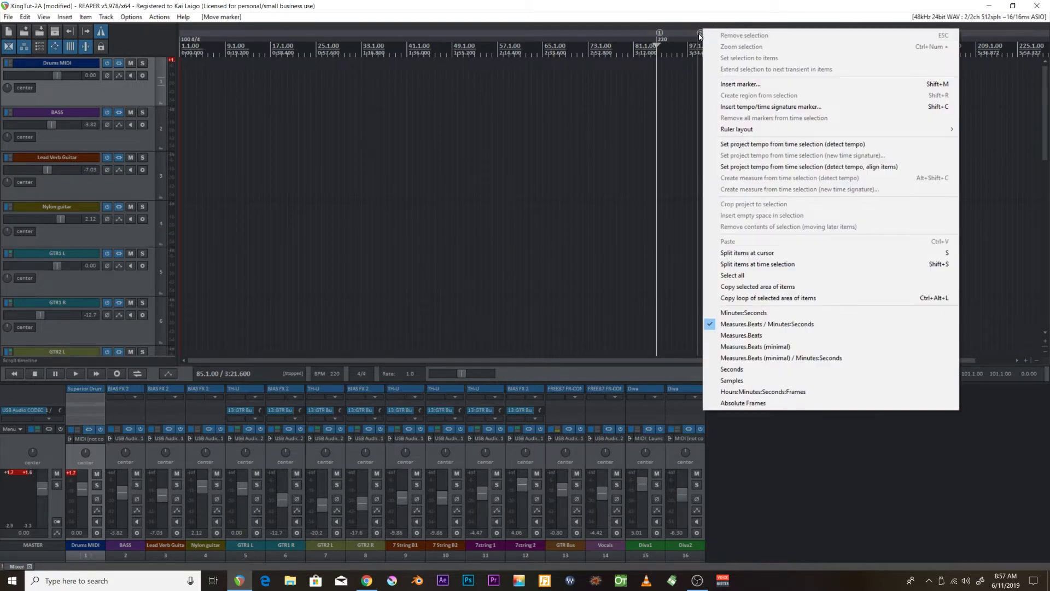
pyautogui.click(699, 35)
pyautogui.rightClick(700, 36)
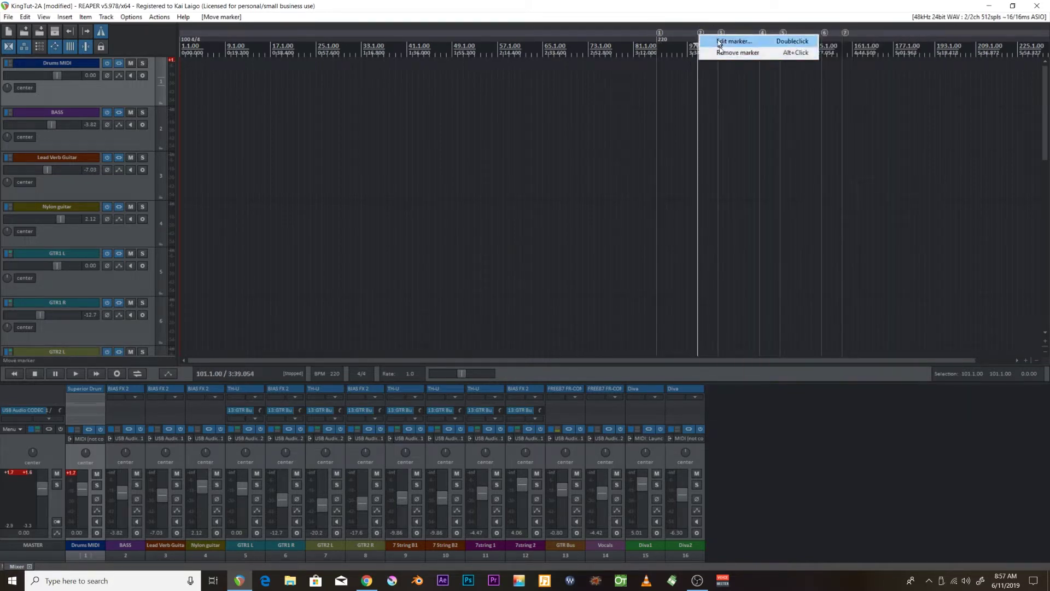
pyautogui.click(719, 39)
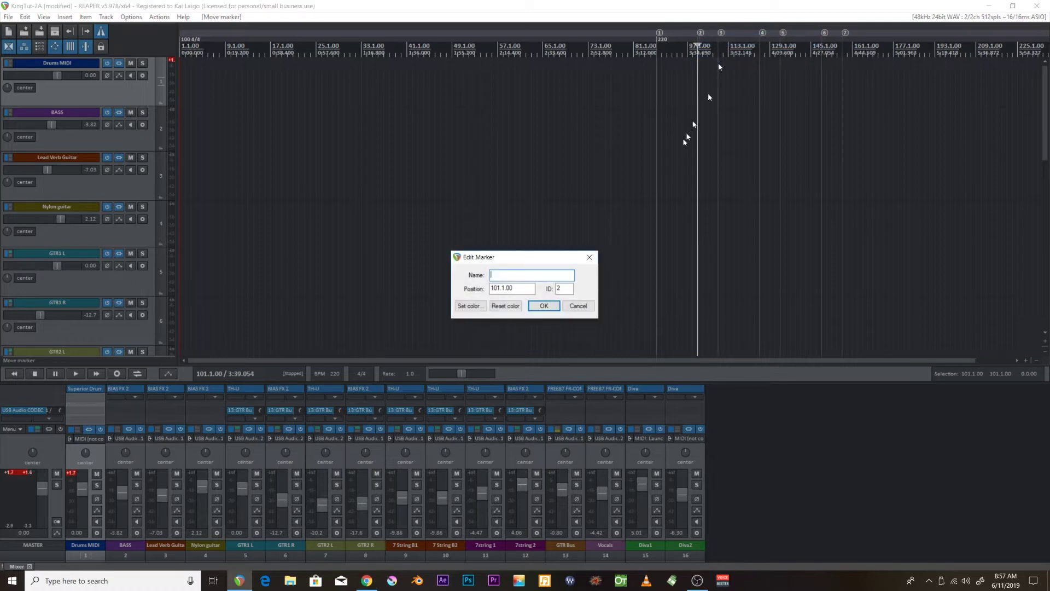
pyautogui.click(578, 305)
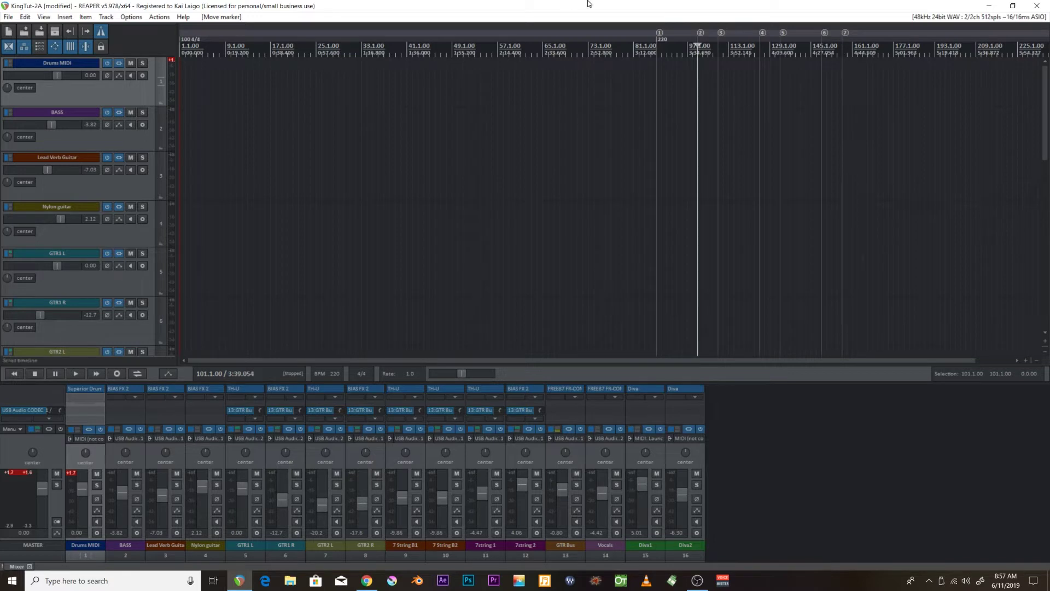
# Move the edit cursor back to the first song marker at measure 85
pyautogui.scroll(5, 628, 104)
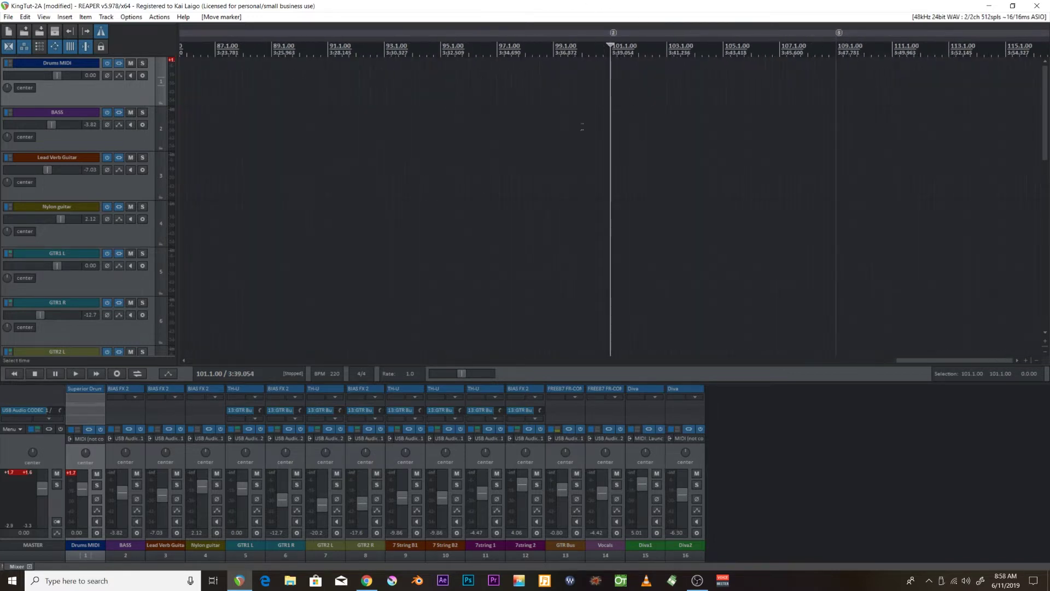
pyautogui.scroll(-5, 519, 109)
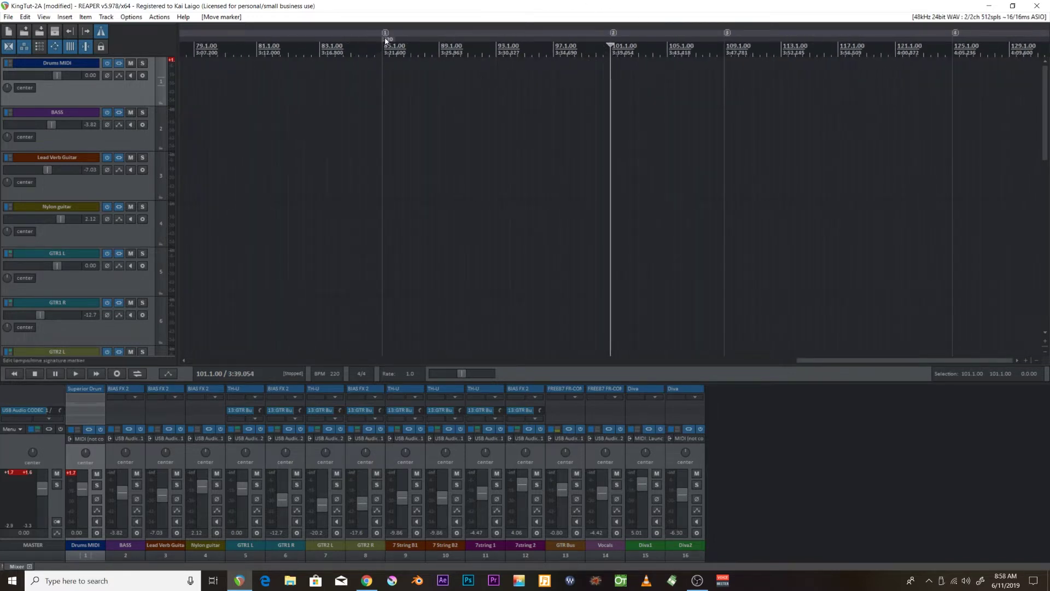
pyautogui.click(385, 38)
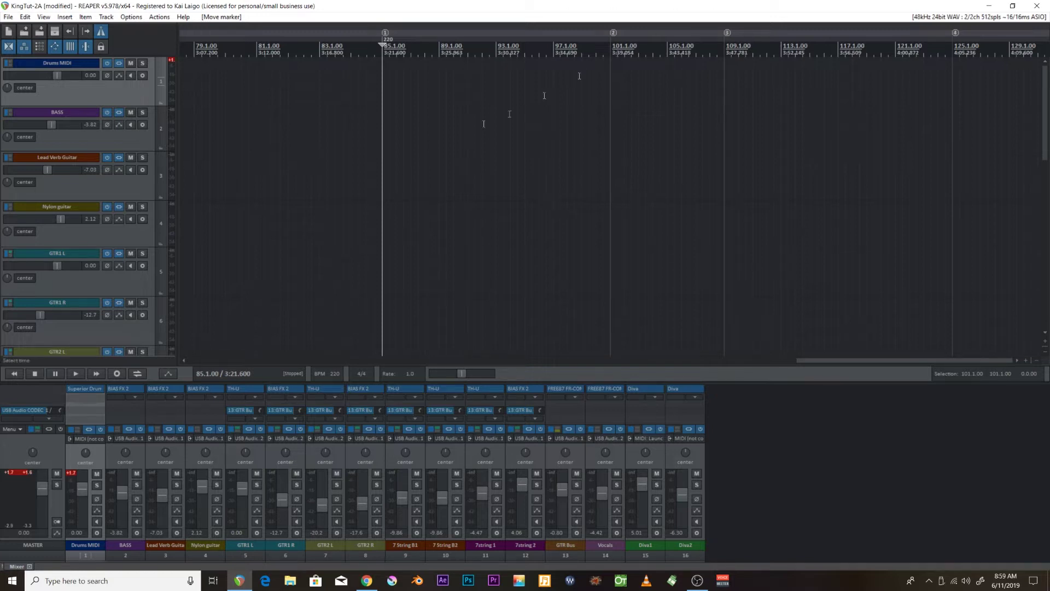
# Examine how the song section markers are laid out along the timeline from measure 85 onward
pyautogui.scroll(-2, 422, 141)
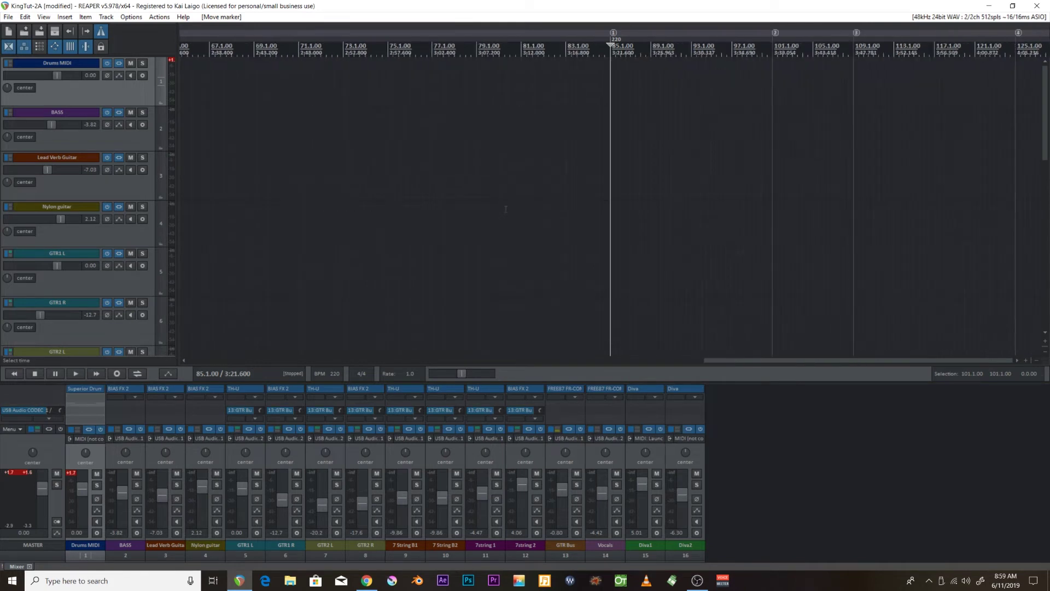
pyautogui.scroll(-3, 506, 209)
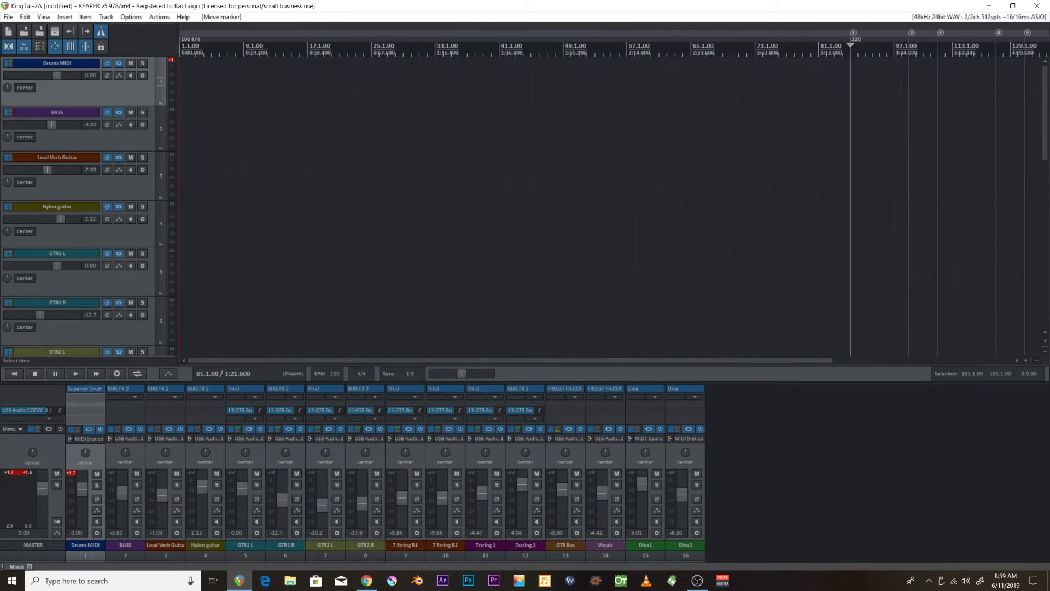
pyautogui.scroll(-4, 512, 192)
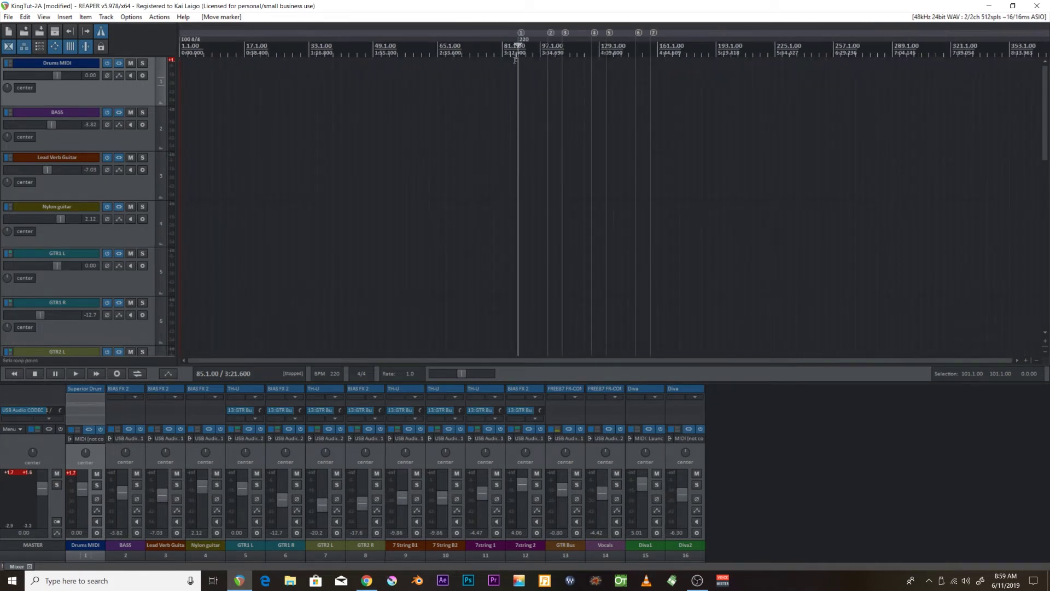
pyautogui.scroll(7, 520, 42)
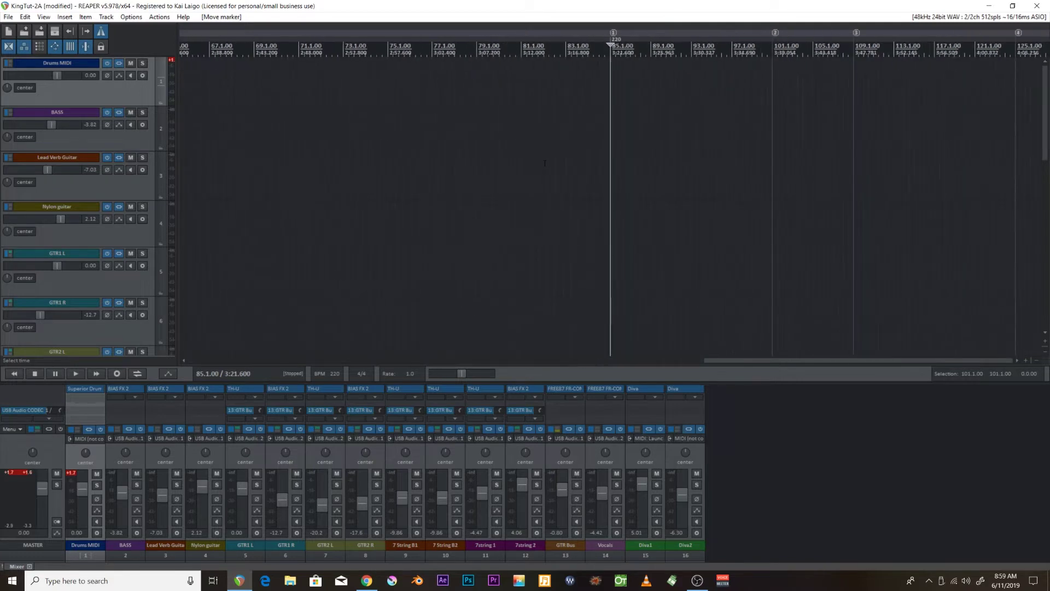
pyautogui.scroll(-2, 601, 96)
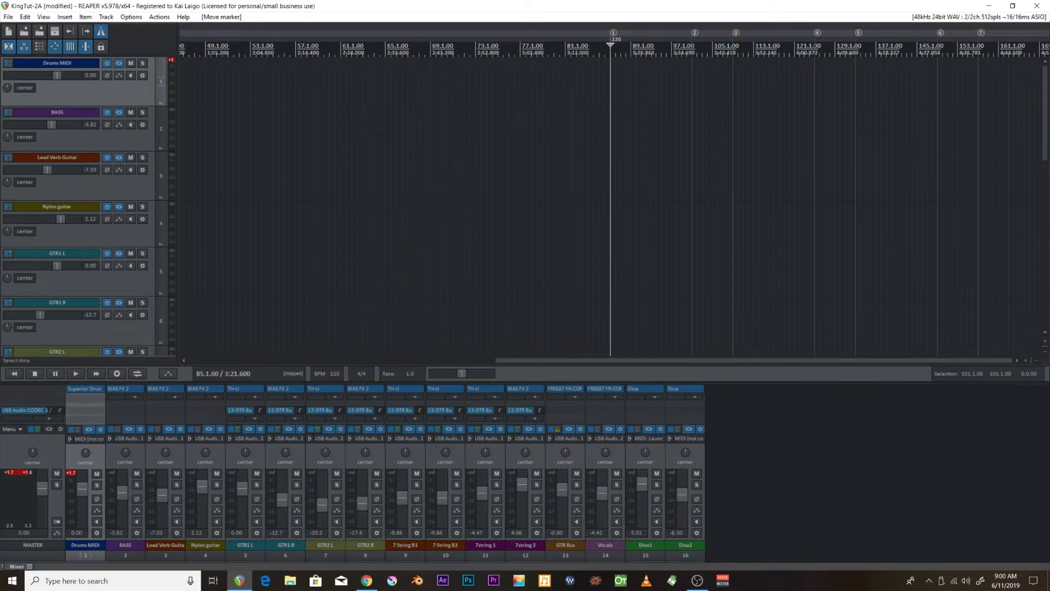
pyautogui.scroll(2, 423, 281)
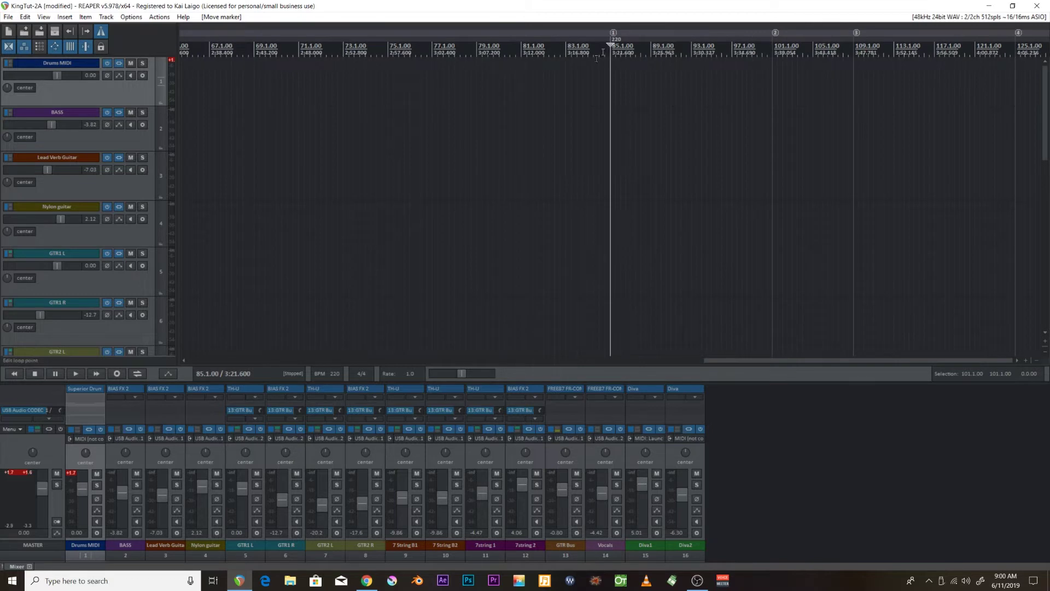
pyautogui.scroll(-4, 484, 93)
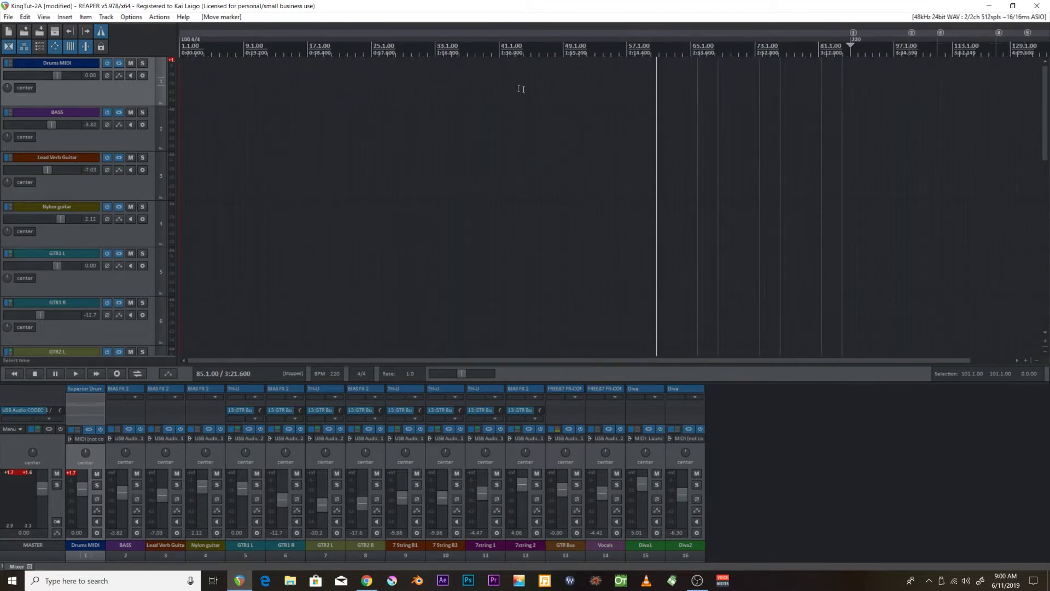
pyautogui.scroll(-3, 483, 94)
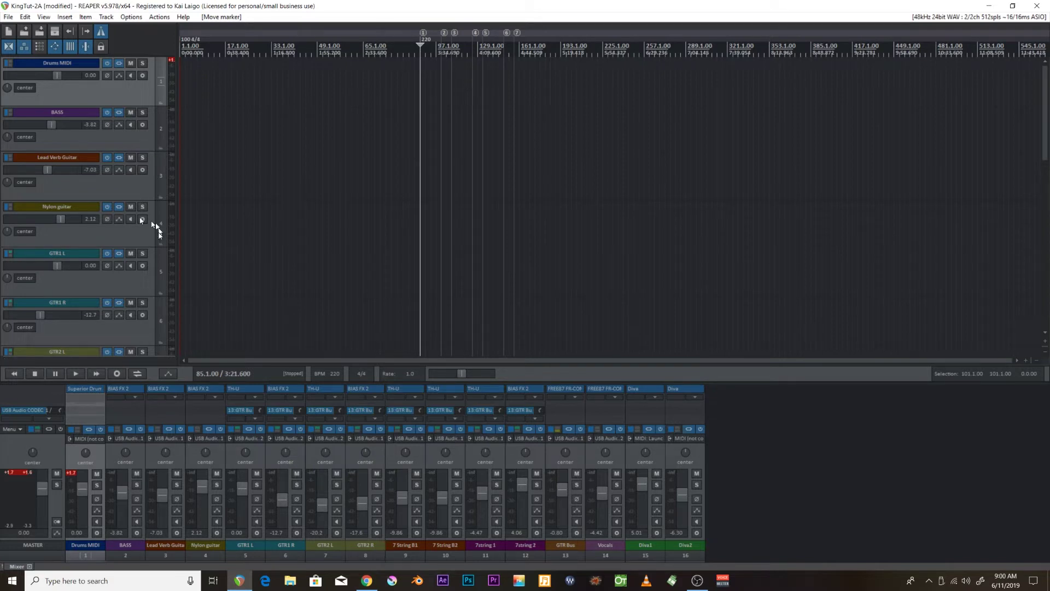
# Arm the GTR1 L track for recording with input monitoring, and bypass the effects on GTR1 L and GTR Bus
pyautogui.click(256, 532)
pyautogui.click(256, 521)
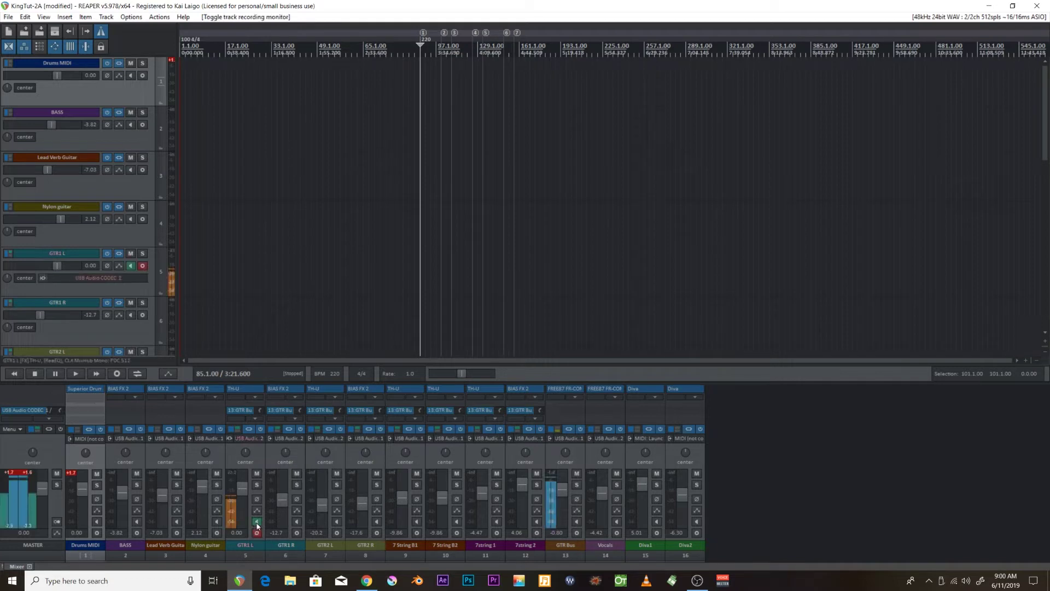
pyautogui.click(261, 429)
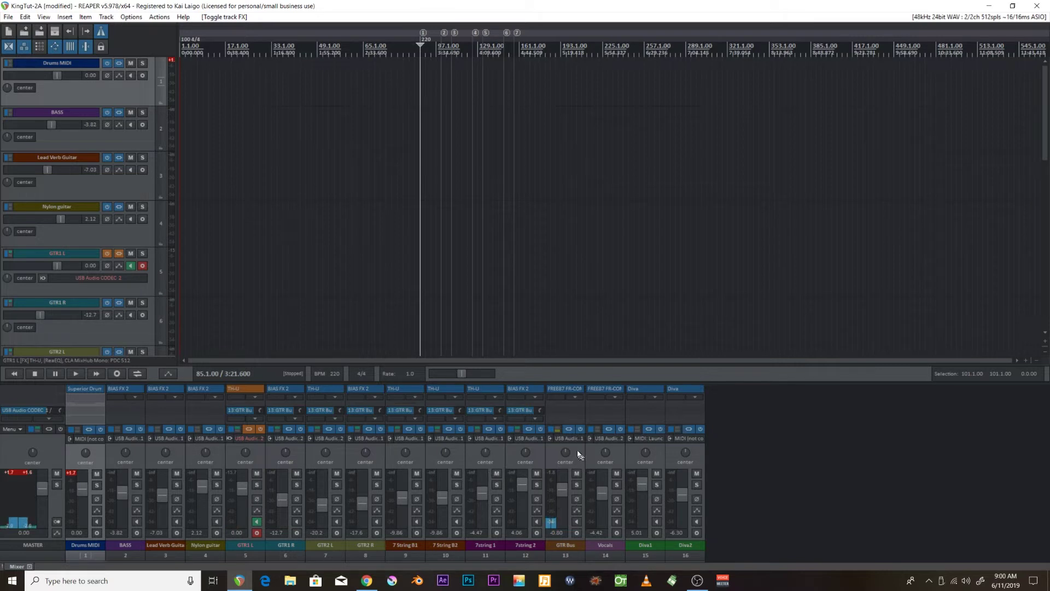
pyautogui.click(578, 428)
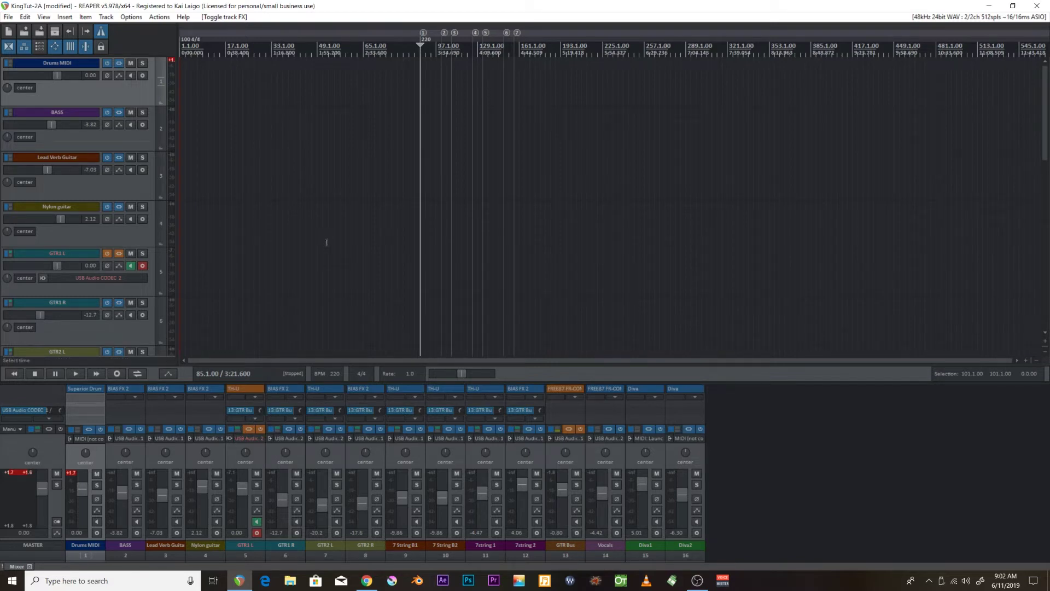
# Audition the drums and metronome from measure 85 in short playback passes, stopping after each one
pyautogui.scroll(-2, 416, 215)
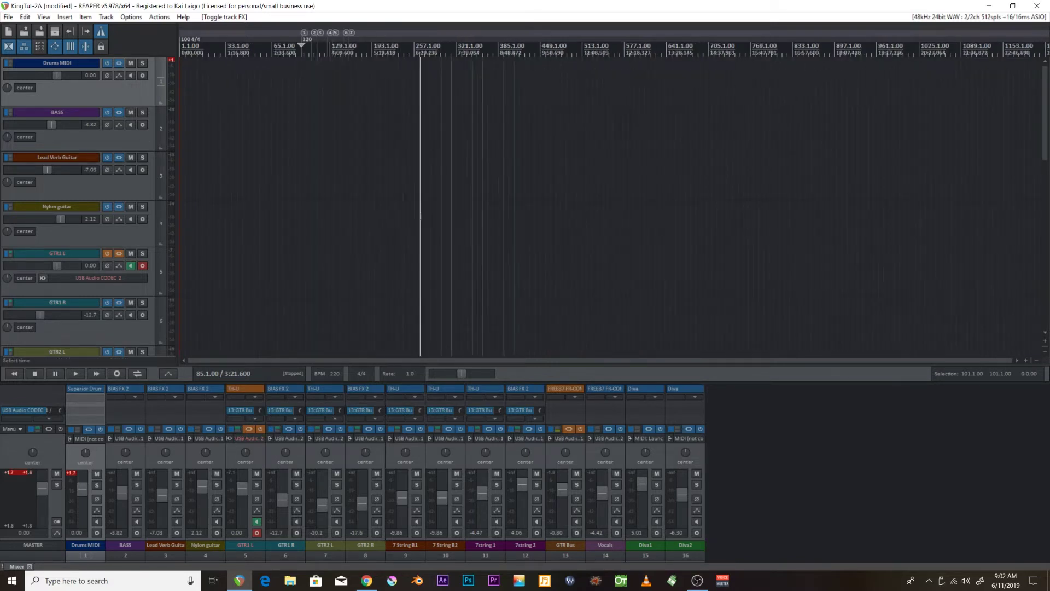
pyautogui.scroll(4, 420, 215)
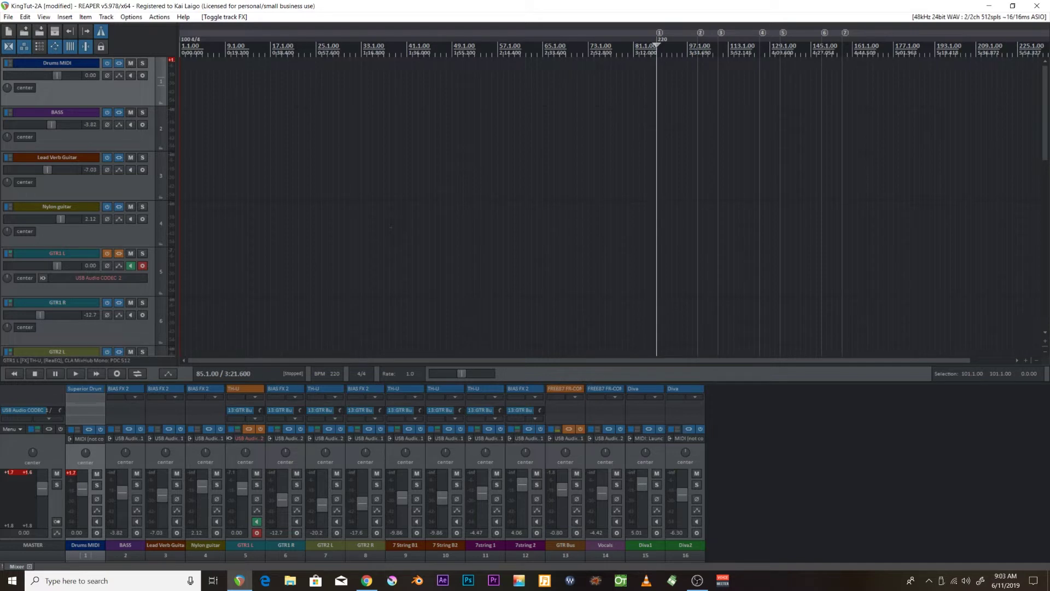
pyautogui.click(75, 375)
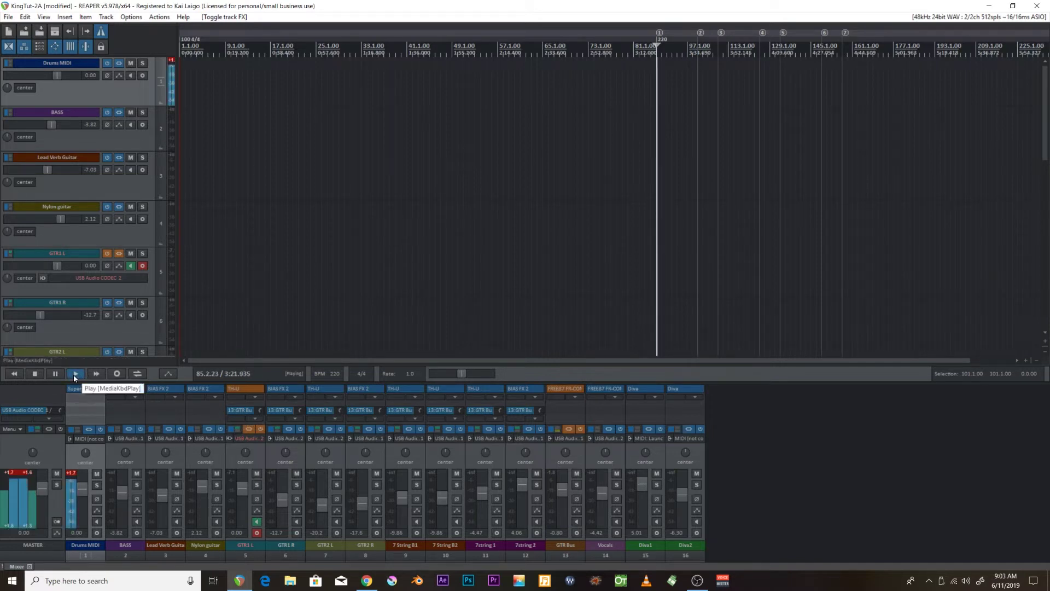
pyautogui.click(35, 373)
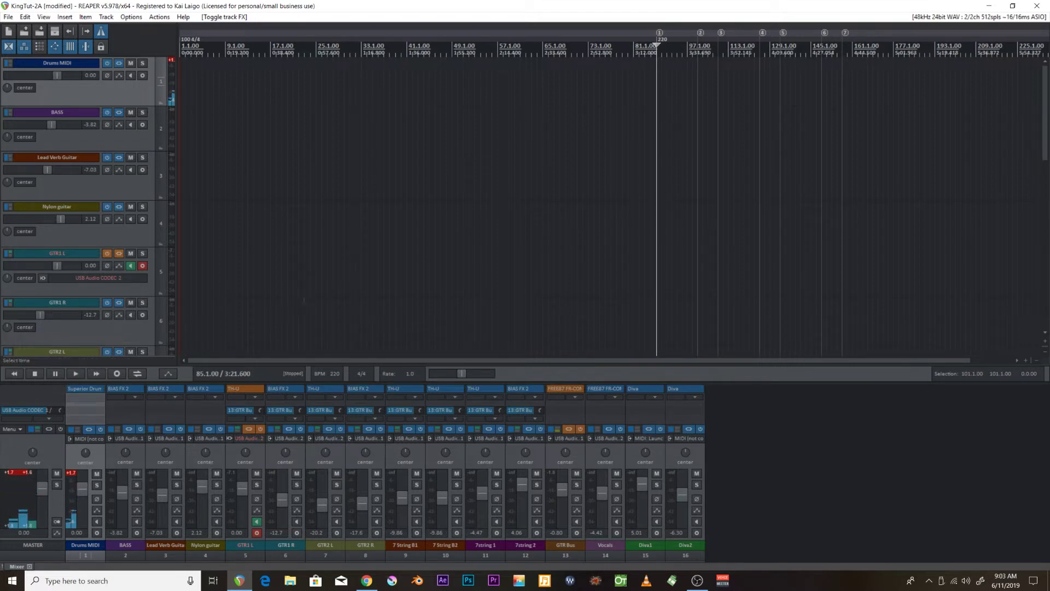
pyautogui.click(81, 374)
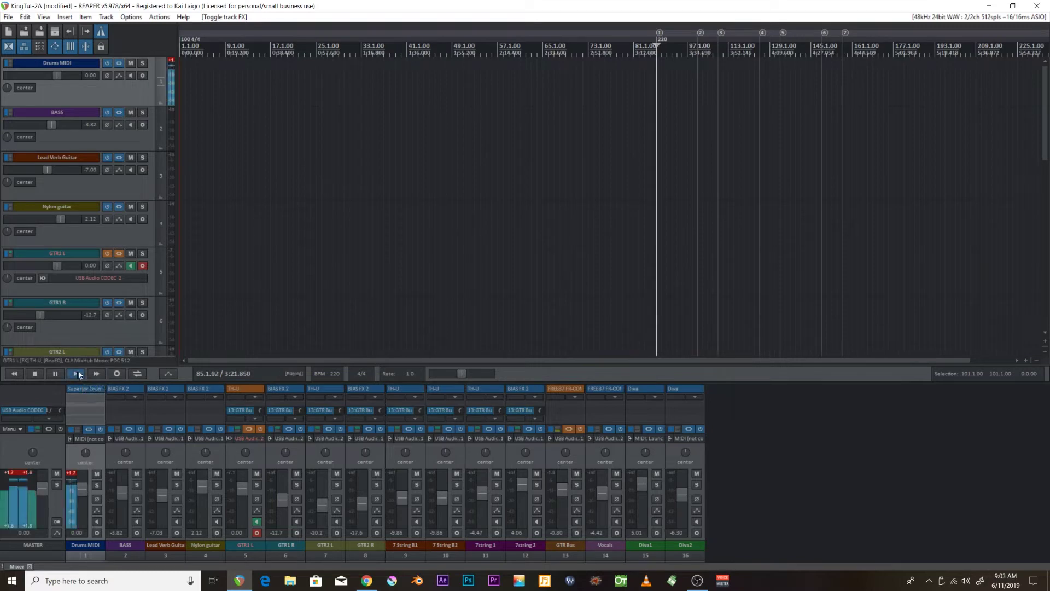
pyautogui.press('space')
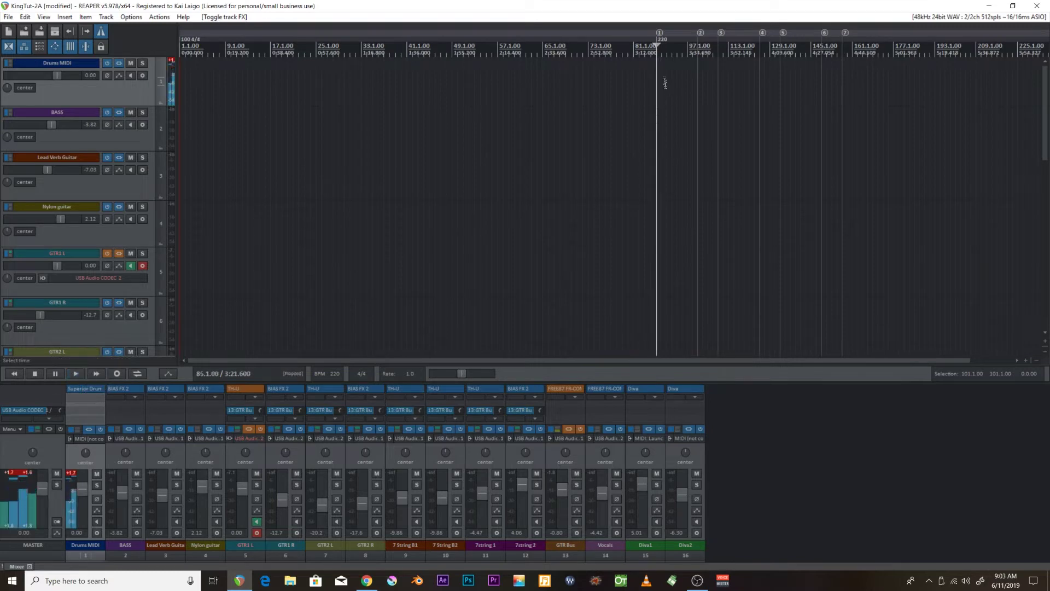
pyautogui.scroll(3, 663, 78)
pyautogui.press('space')
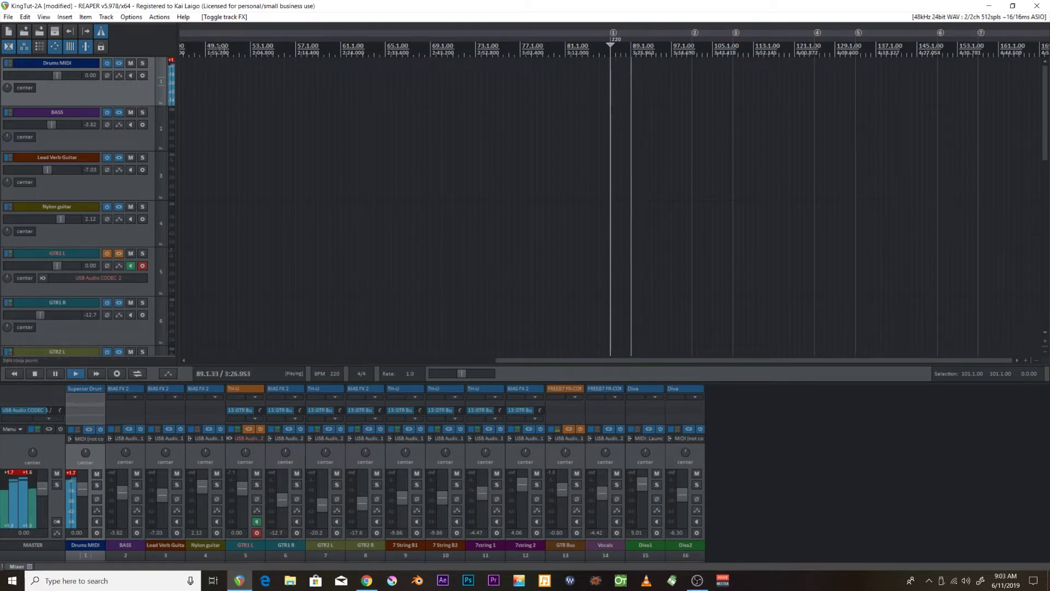
pyautogui.press('space')
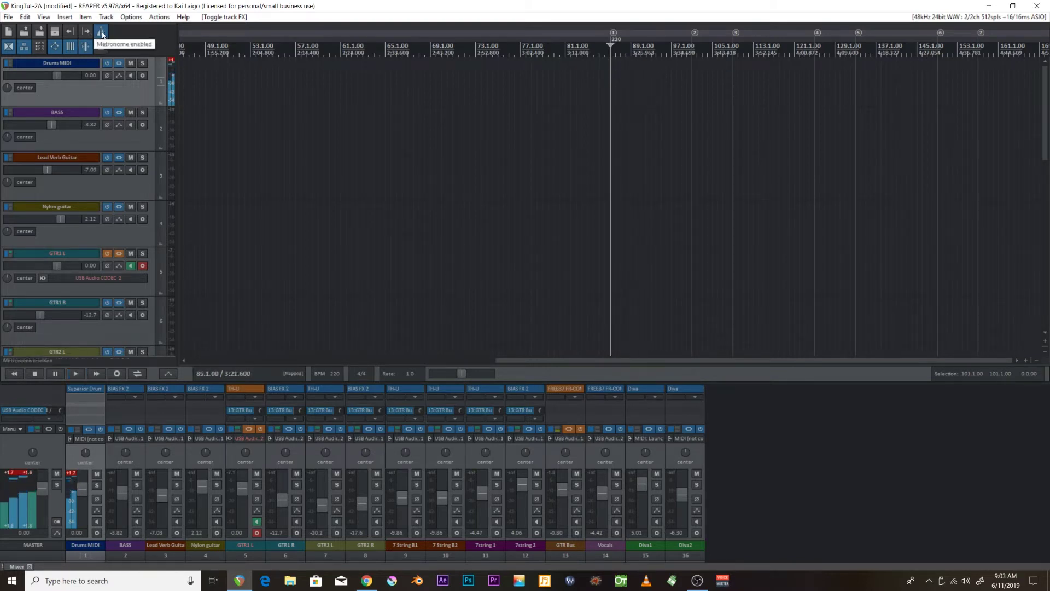
# Raise the metronome's primary beat volume to +7.08 dB and close its settings
pyautogui.rightClick(102, 32)
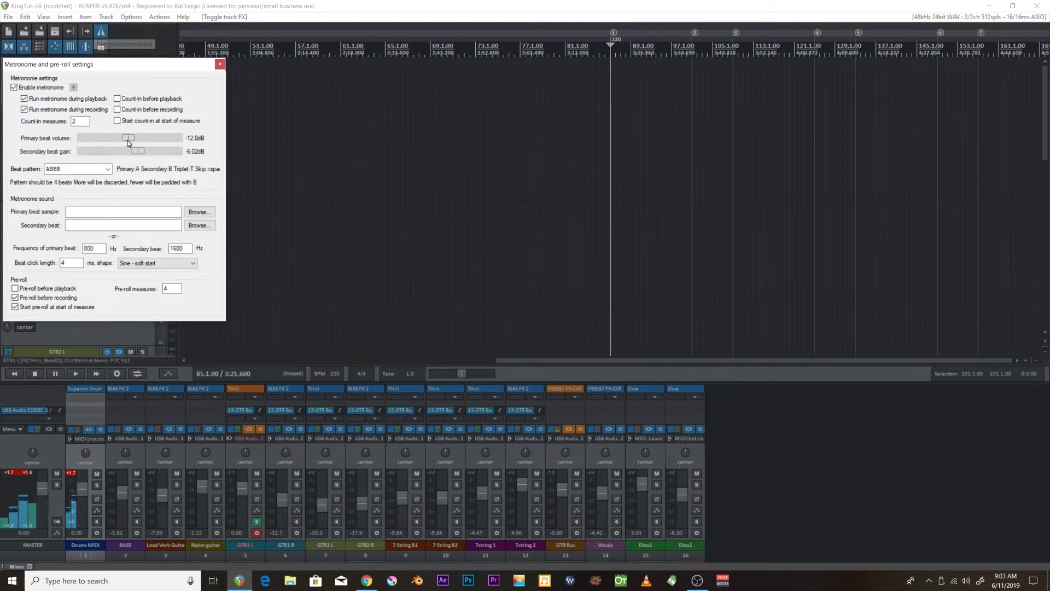
pyautogui.moveTo(128, 141); pyautogui.dragTo(162, 148)
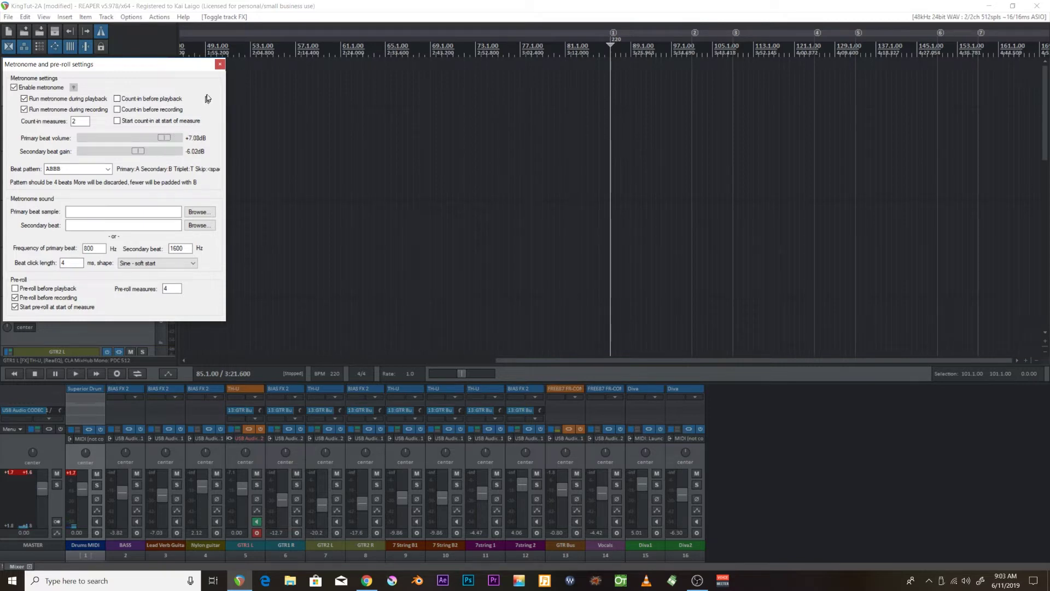
pyautogui.click(219, 64)
# Play the drums with the louder metronome from measure 85, pause, and restart playback from the same measure
pyautogui.press('space')
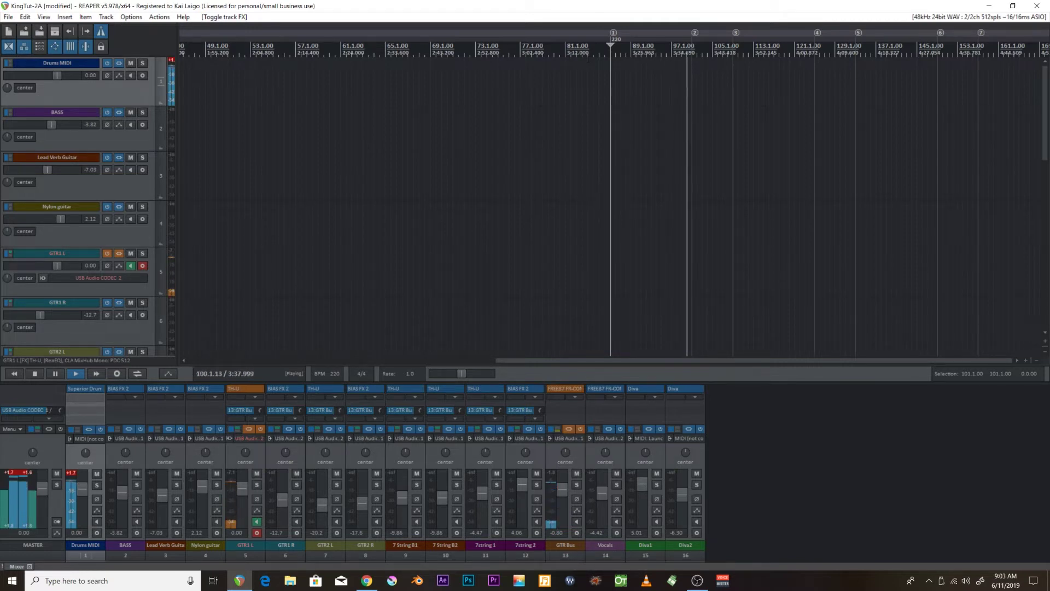
pyautogui.press('space')
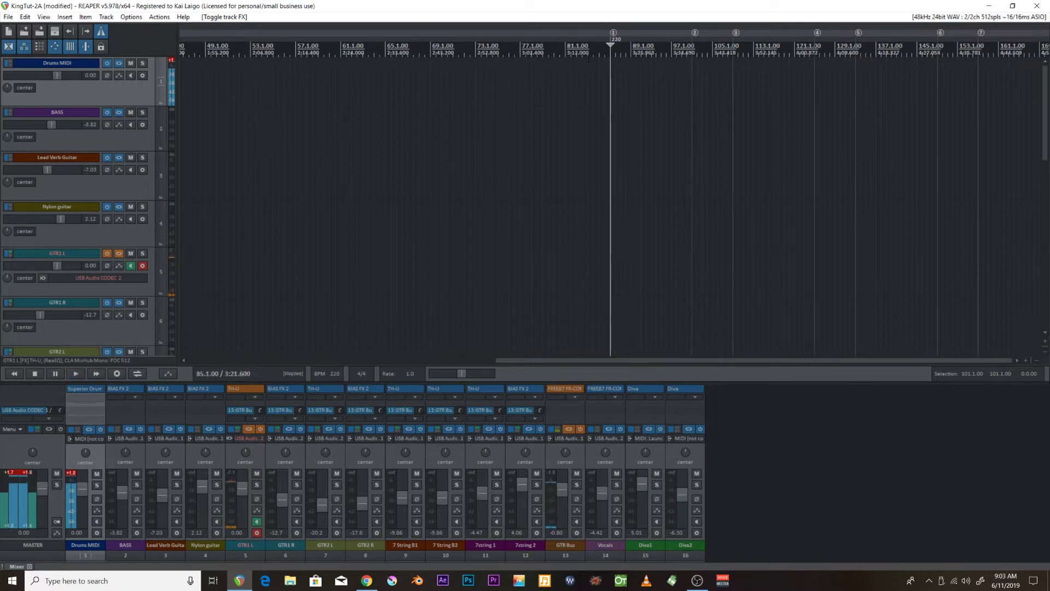
pyautogui.press('space')
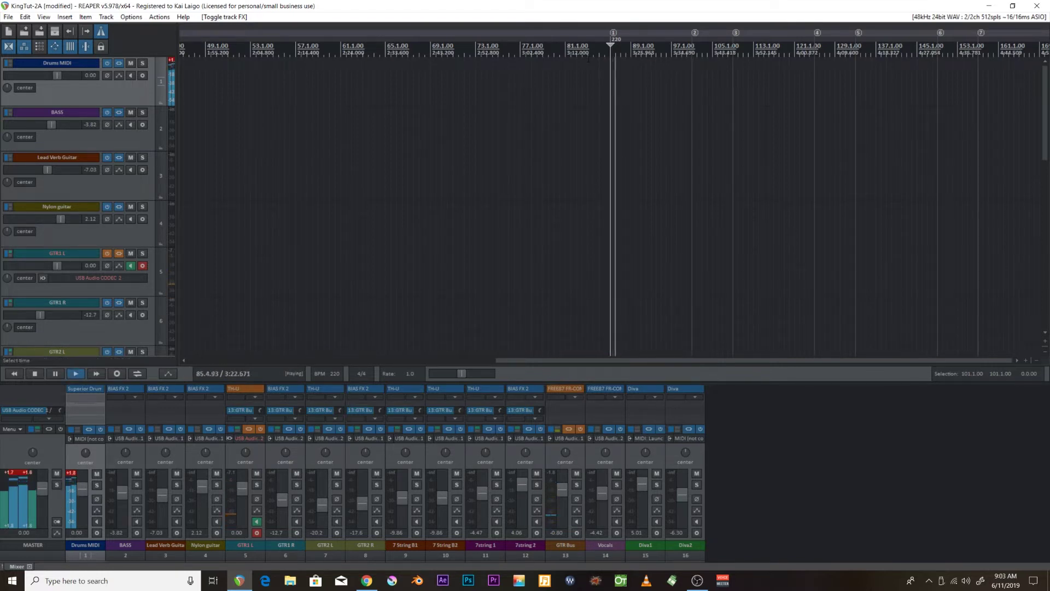
# Stop playback, move the edit cursor back to 83.3.00 as a lead-in before marker 1, and play the drums from there
pyautogui.press('space')
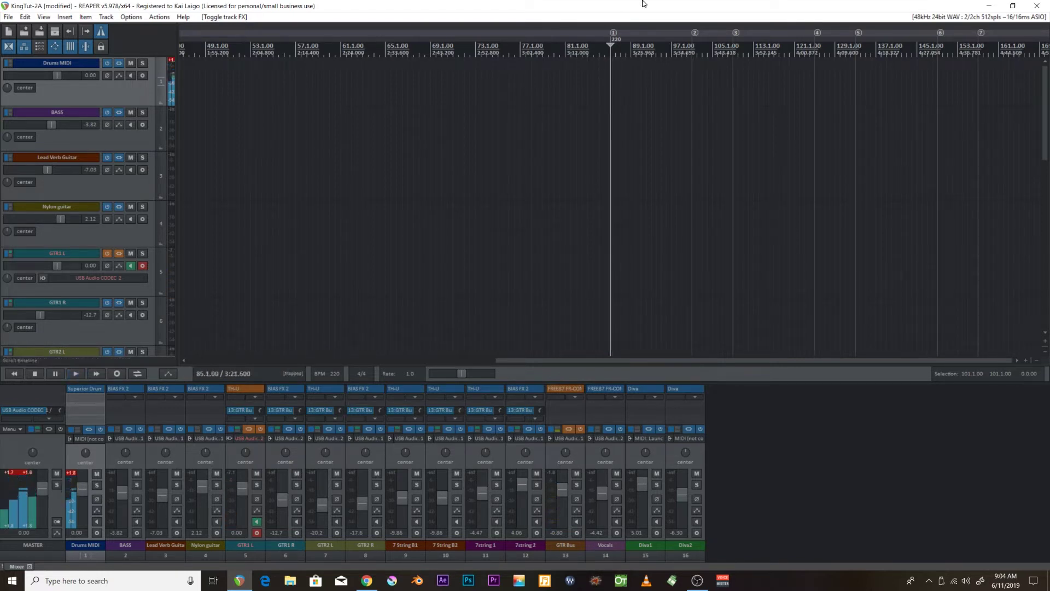
pyautogui.click(594, 57)
pyautogui.press('space')
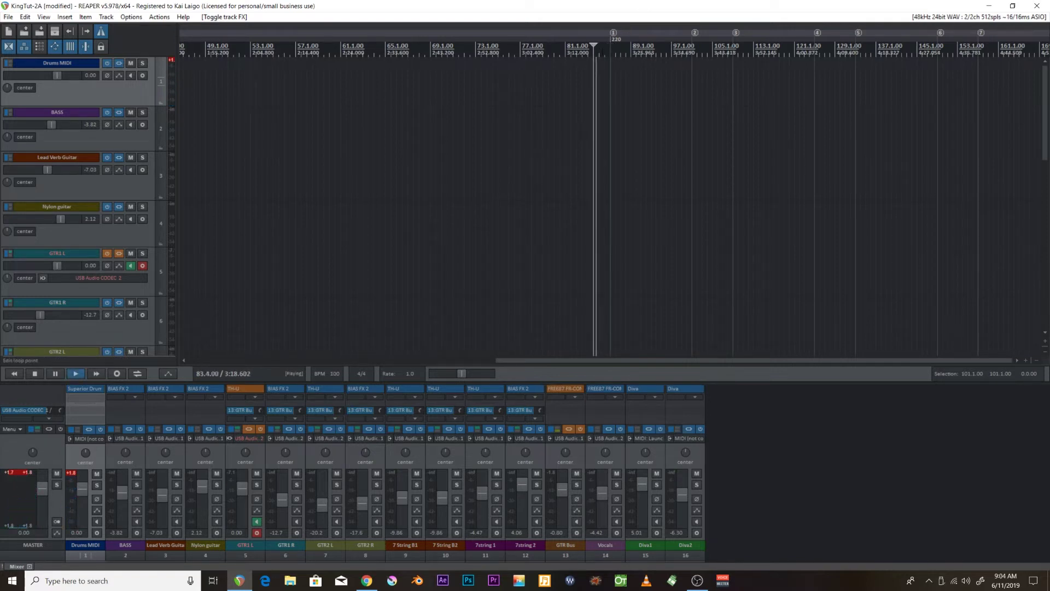
pyautogui.click(601, 52)
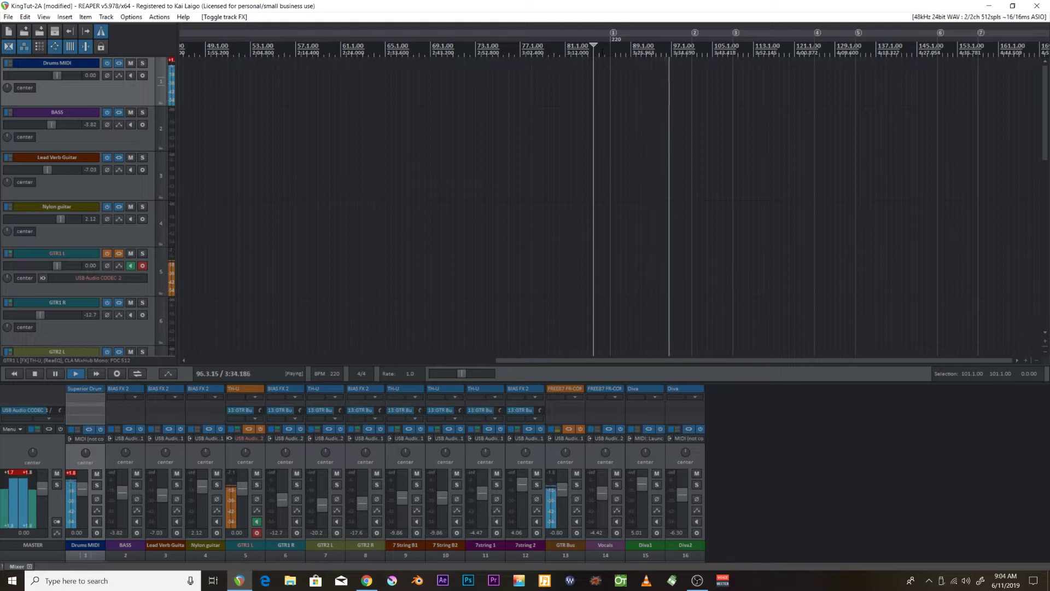
# Replay the drums and metronome from 83.3.00 in repeated passes with the monitored guitar, stopping after the last one
pyautogui.press('space')
pyautogui.press('space')
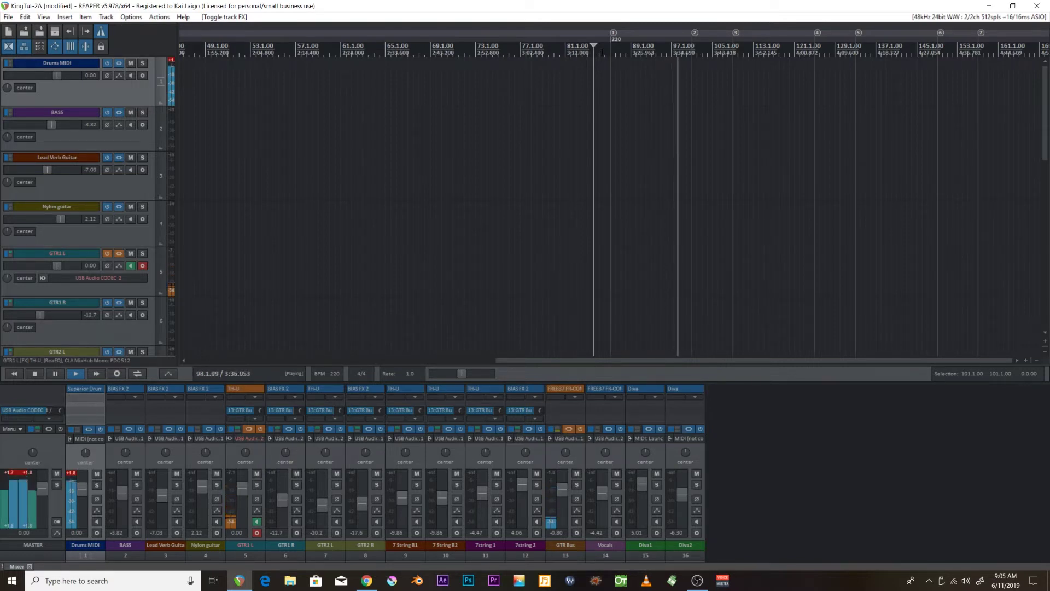
pyautogui.press('space')
pyautogui.press('space')
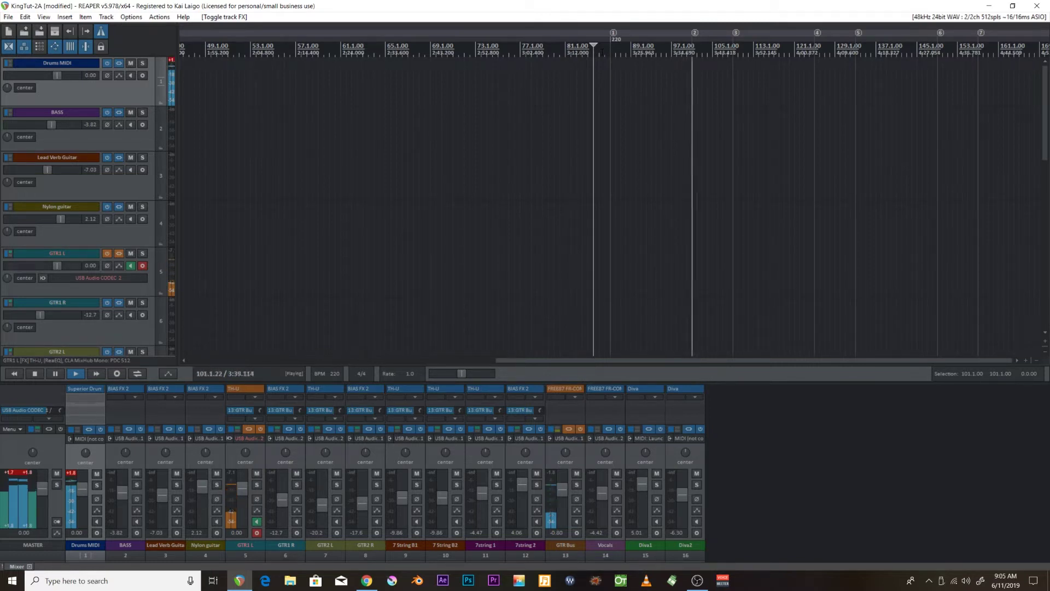
pyautogui.press('space')
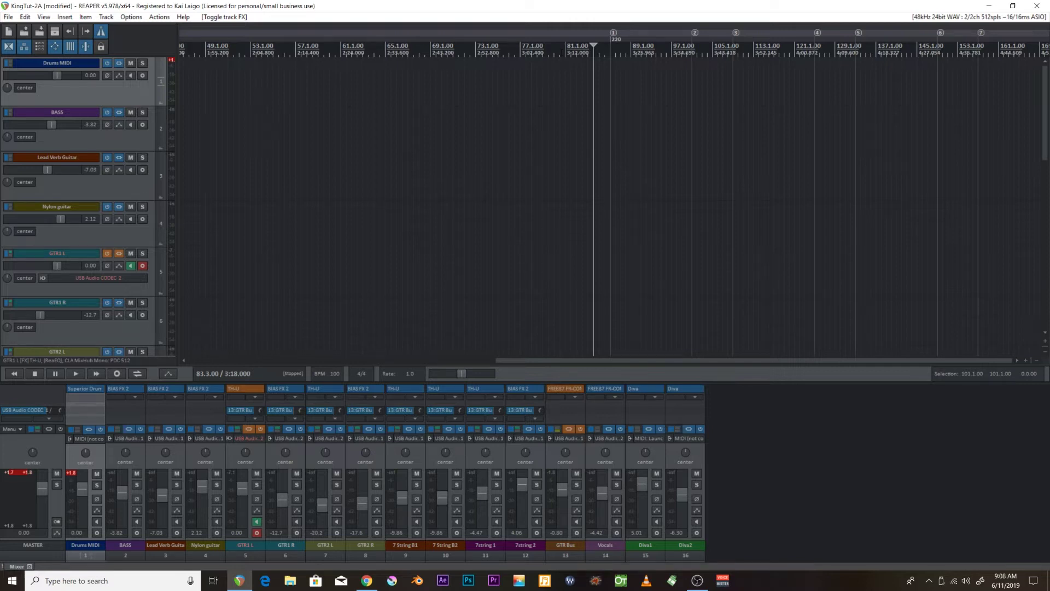
# Audition the first marked section with the monitored guitar from 83.3.00 once more and stop playback
pyautogui.scroll(-5, 539, 161)
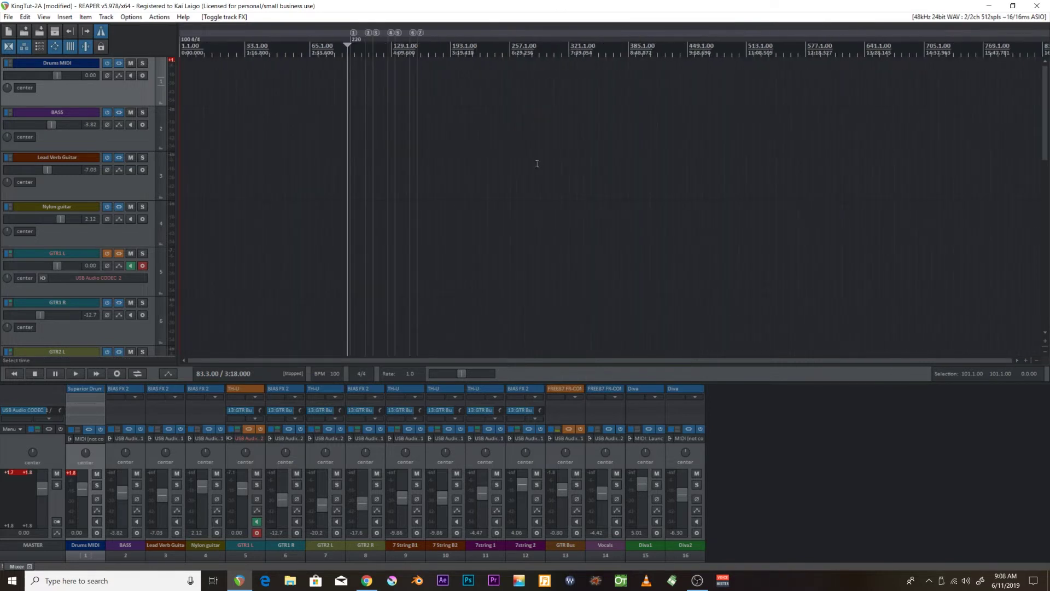
pyautogui.scroll(3, 540, 162)
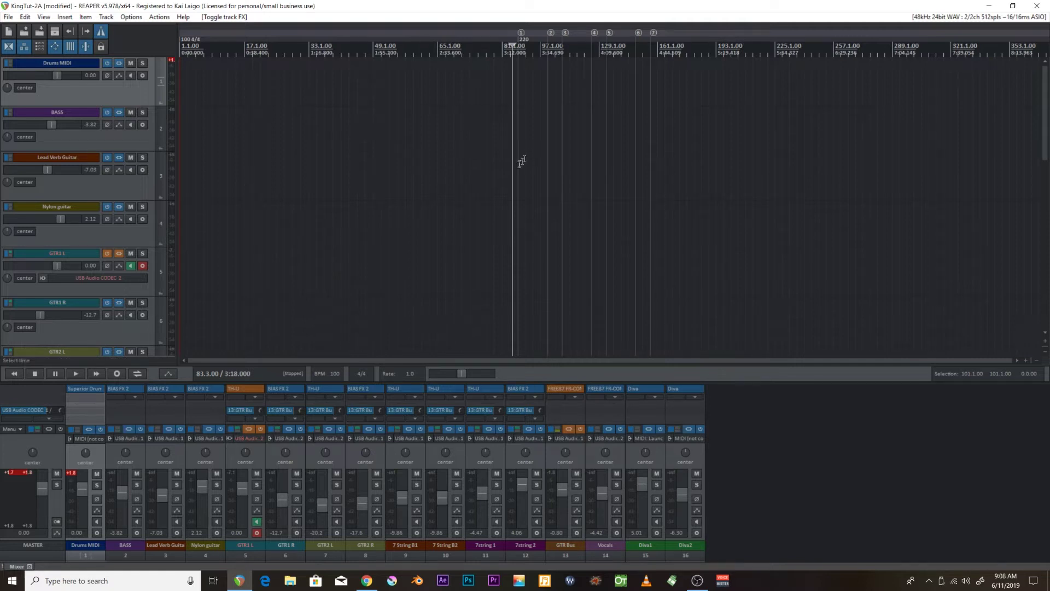
pyautogui.scroll(-1, 500, 176)
pyautogui.scroll(2, 501, 178)
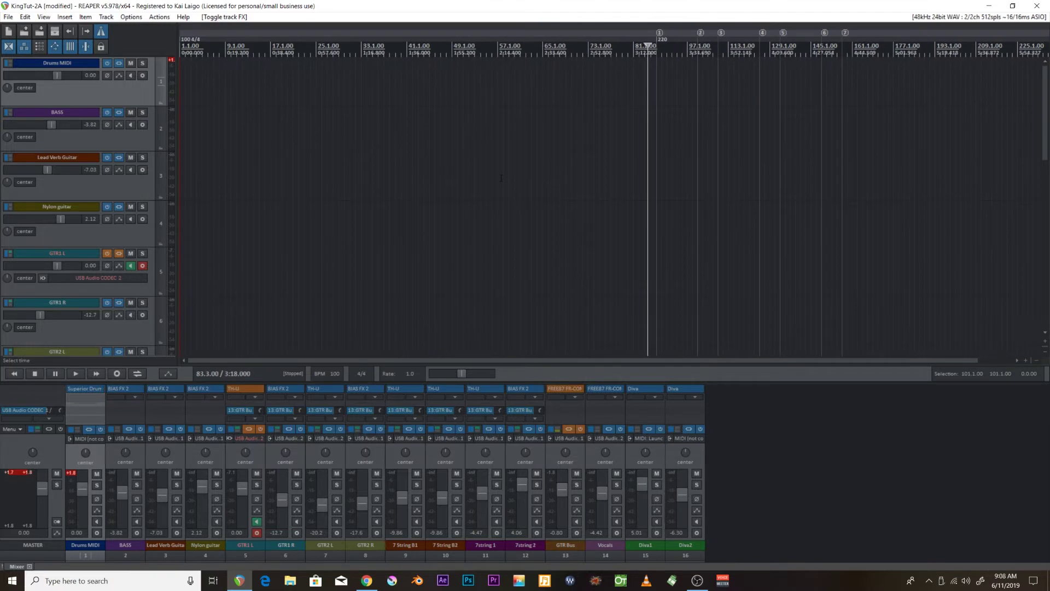
pyautogui.press('space')
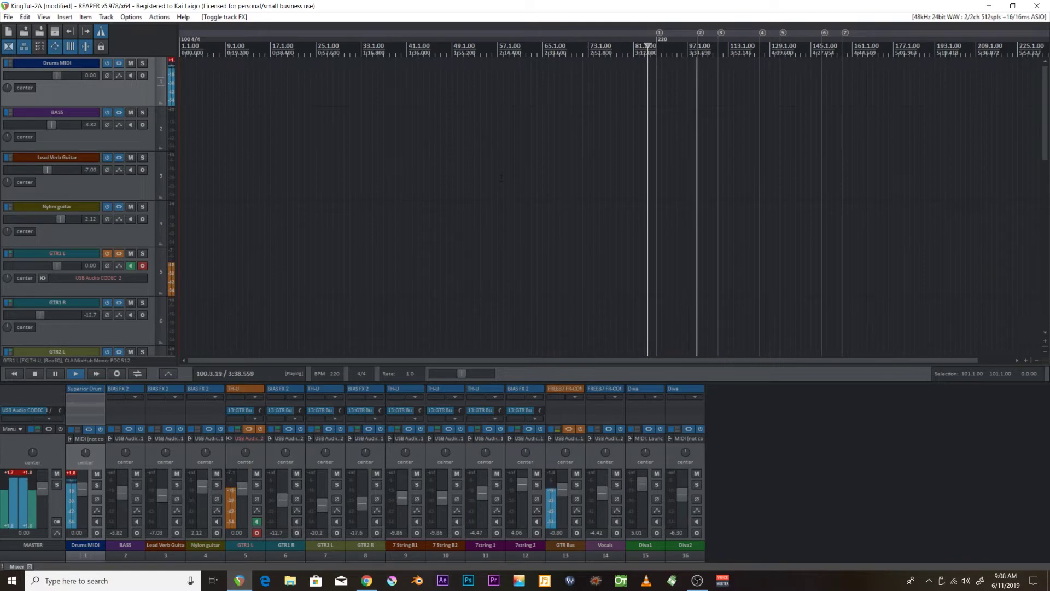
pyautogui.press('space')
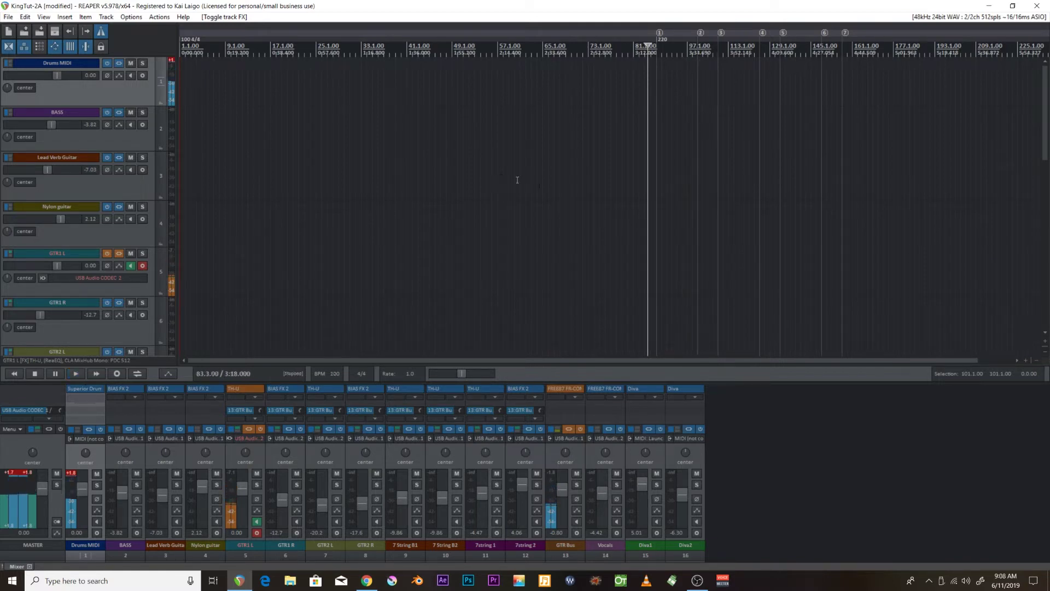
# Record a short guitar take on GTR1 L from 83.3.00, stop just past marker 1, and delete the recorded file
pyautogui.scroll(8, 664, 95)
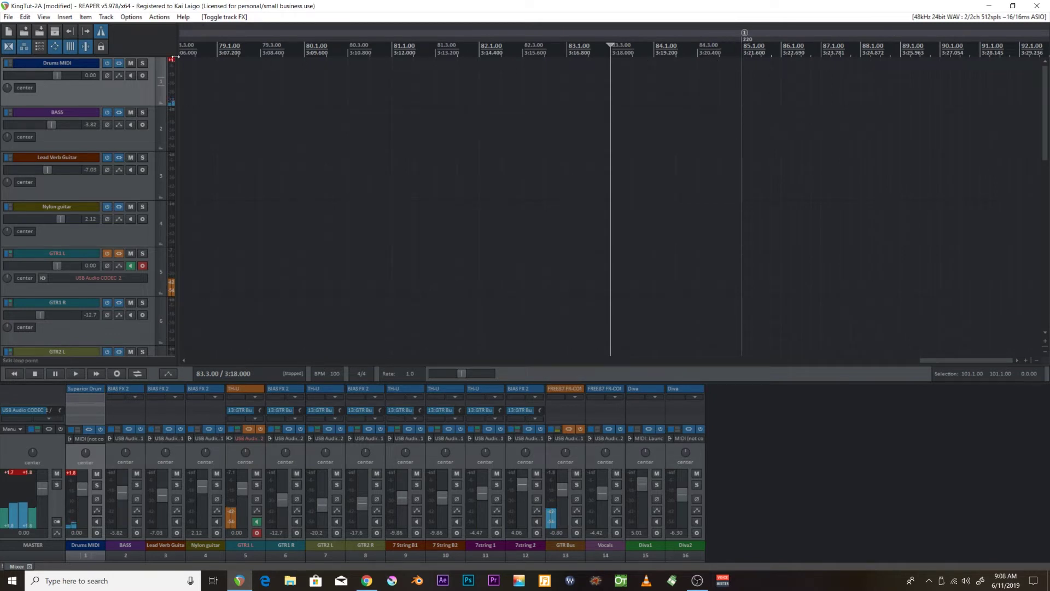
pyautogui.click(722, 50)
pyautogui.click(611, 49)
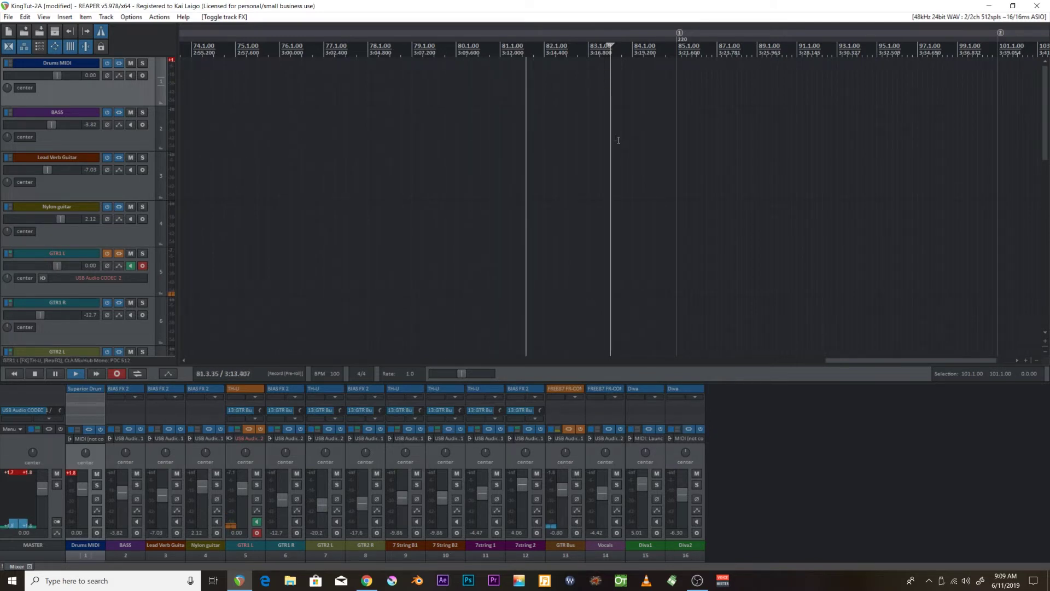
pyautogui.scroll(2, 618, 140)
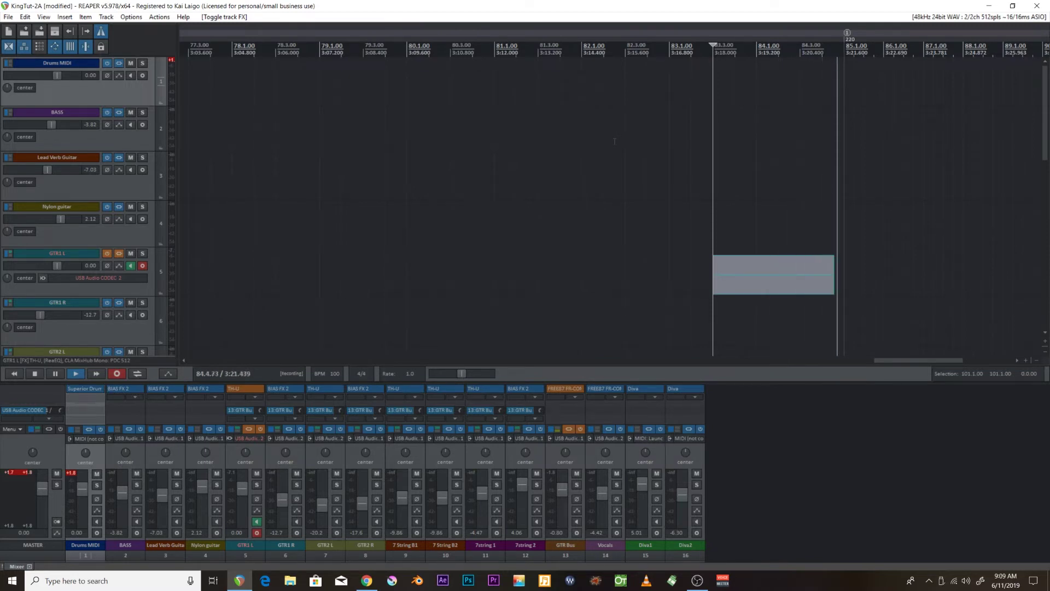
pyautogui.press('space')
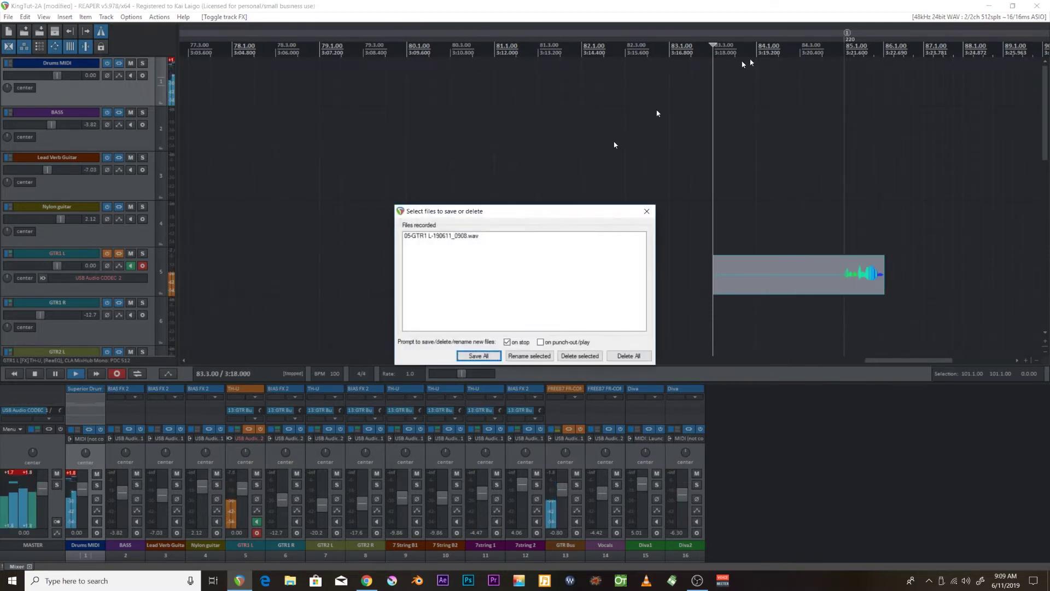
pyautogui.click(629, 355)
pyautogui.click(510, 316)
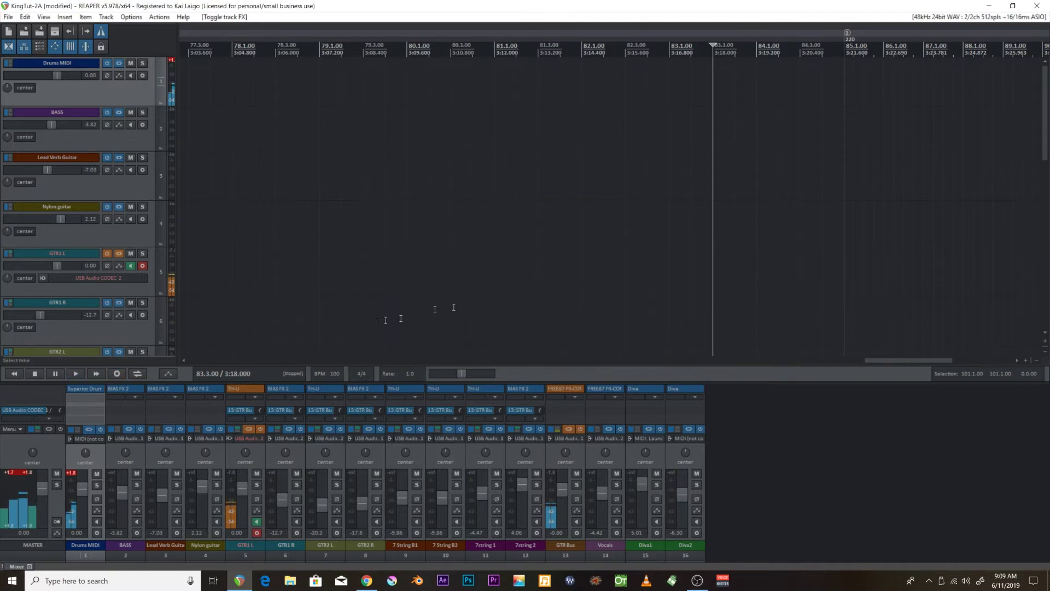
# Record a longer guitar take on GTR1 L from 83.3.00 to about measure 92 and delete all its recorded files
pyautogui.click(118, 374)
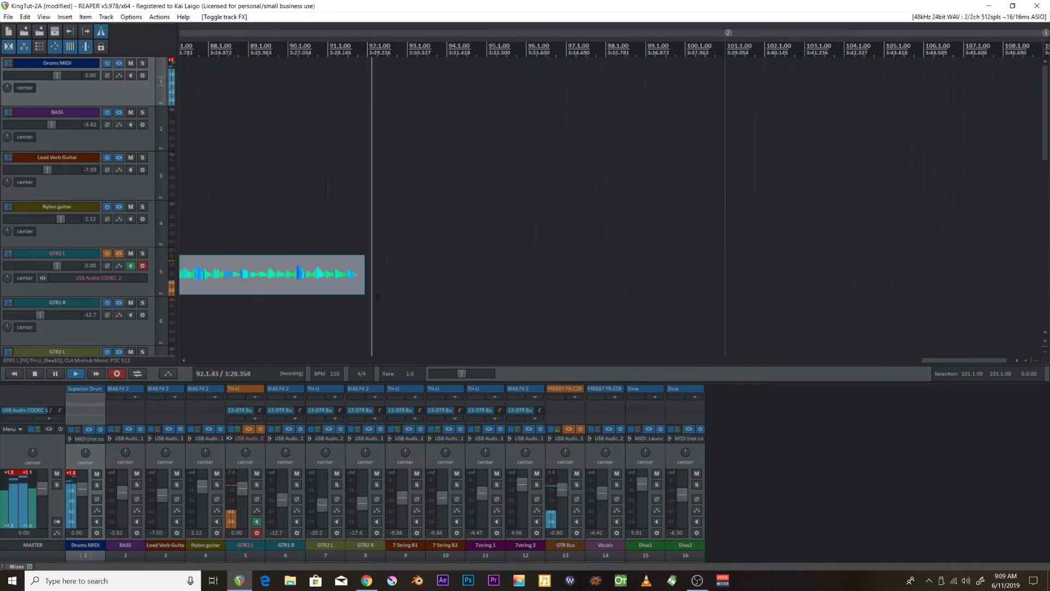
pyautogui.press('space')
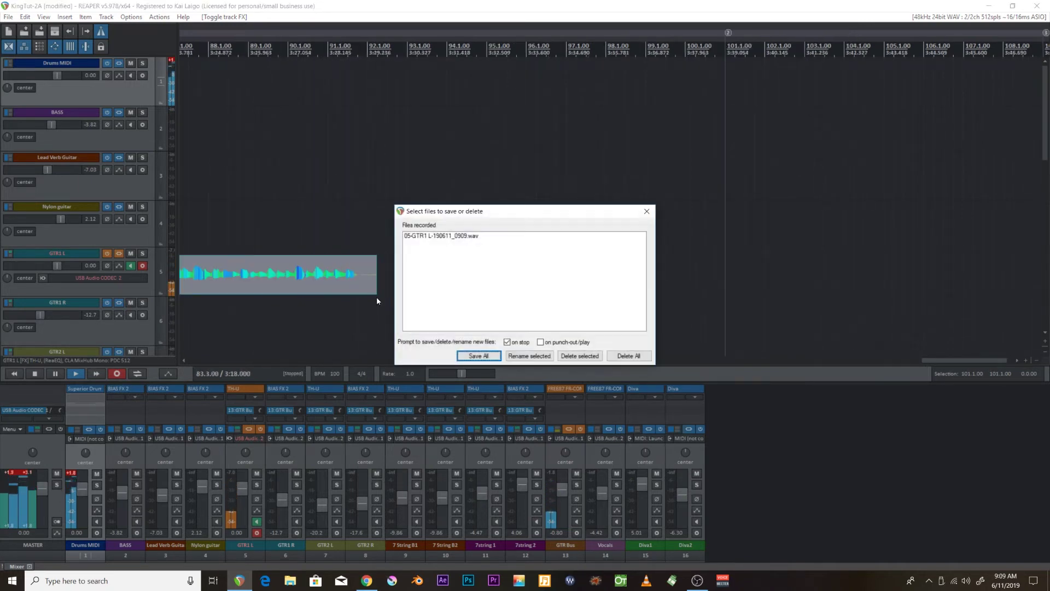
pyautogui.click(629, 356)
pyautogui.click(509, 317)
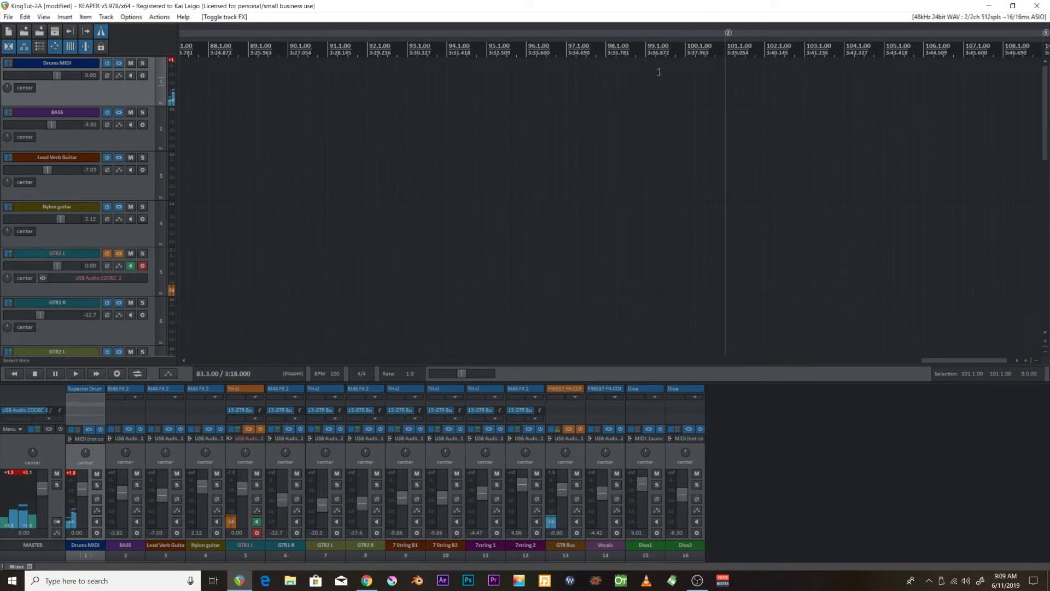
# Record a guitar take on GTR1 L from measure 100 through marker 2, save it, and undo the recording
pyautogui.click(695, 41)
pyautogui.click(685, 43)
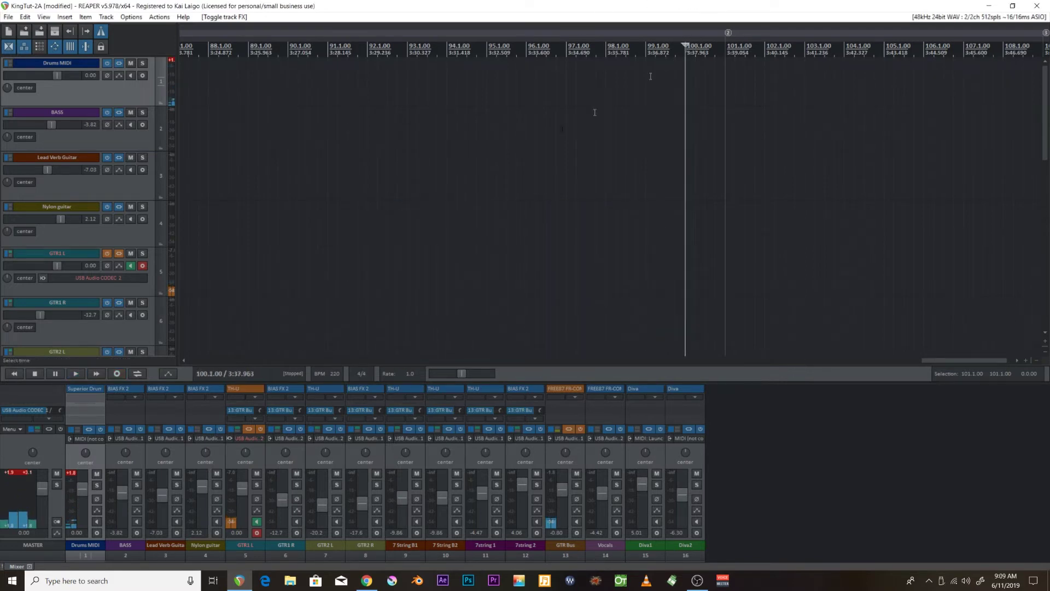
pyautogui.click(117, 374)
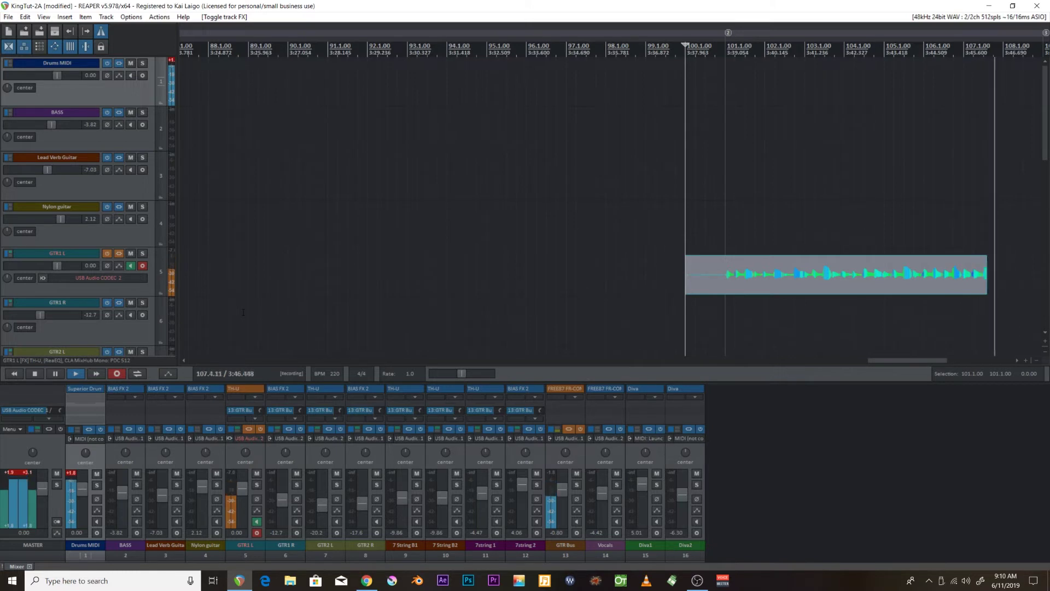
pyautogui.press('space')
pyautogui.press('Return')
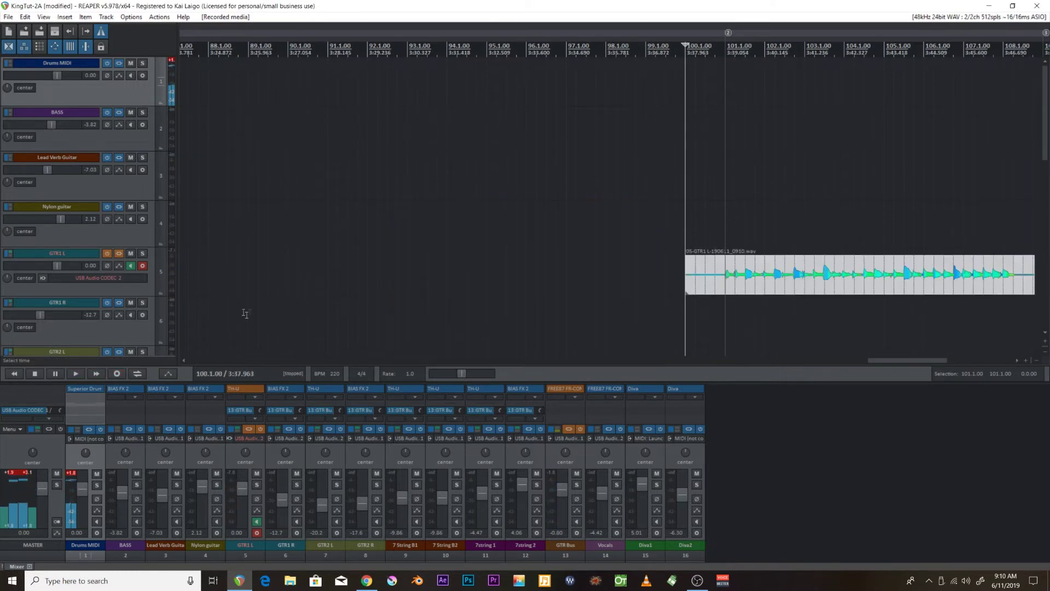
pyautogui.hotkey('ctrl', 'z')
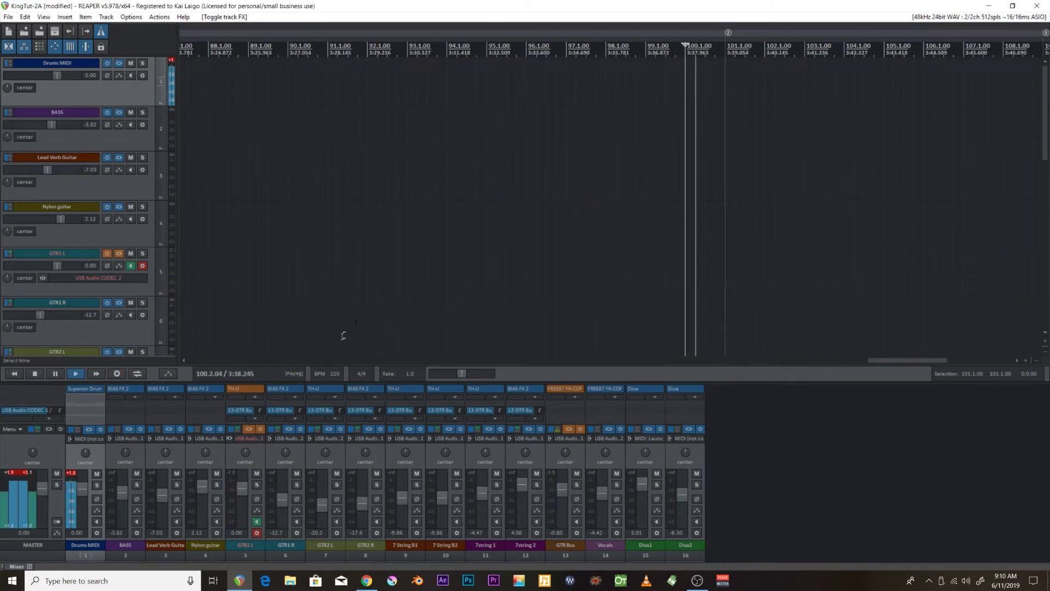
# Record the section at marker 2 again on GTR1 L from measure 100, stop around measure 103, and discard the take
pyautogui.scroll(-3, 454, 216)
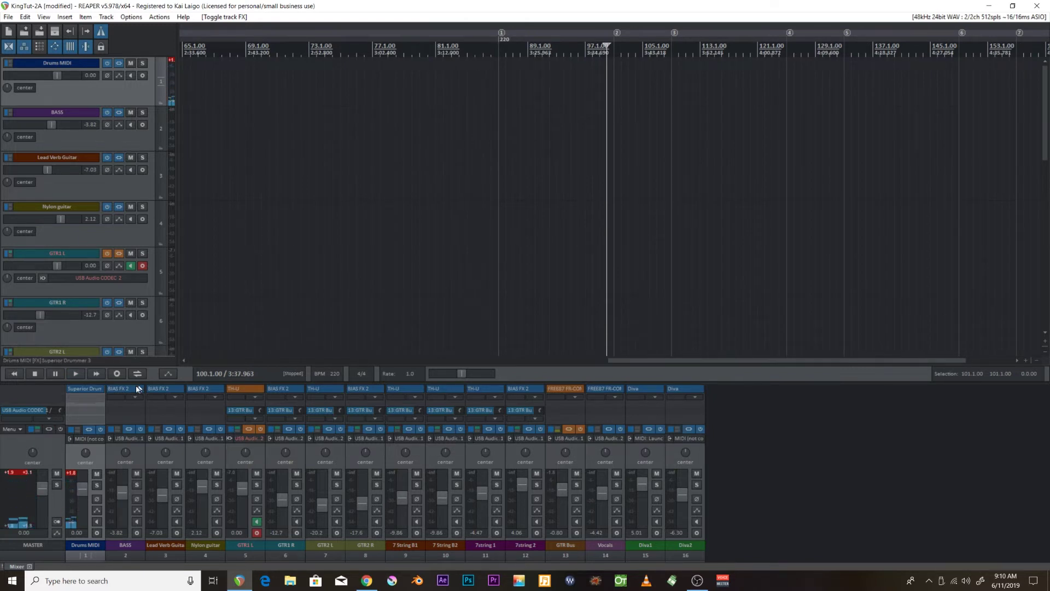
pyautogui.click(117, 373)
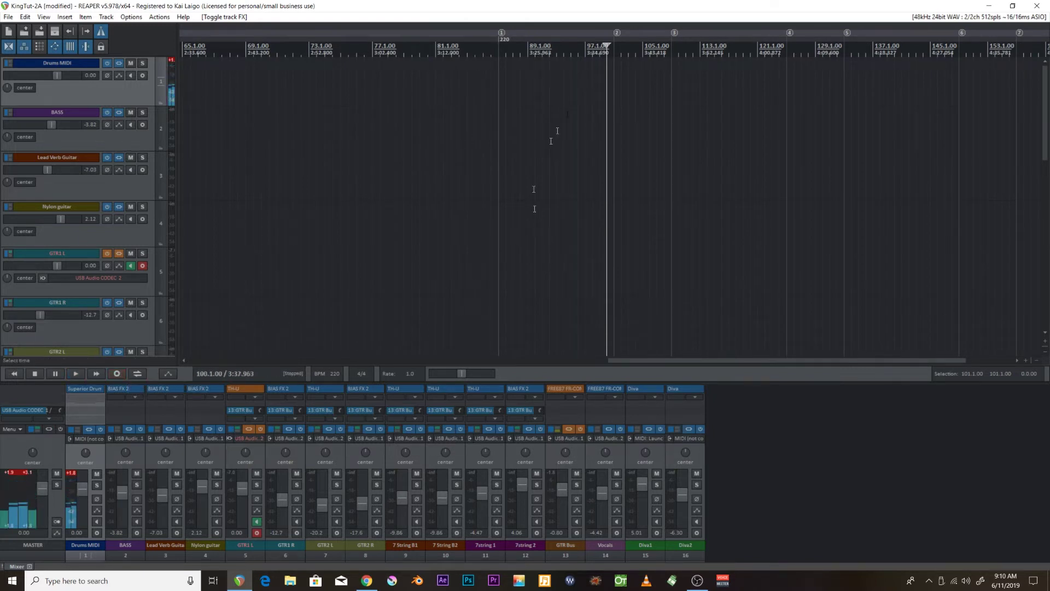
pyautogui.click(119, 374)
pyautogui.scroll(3, 628, 155)
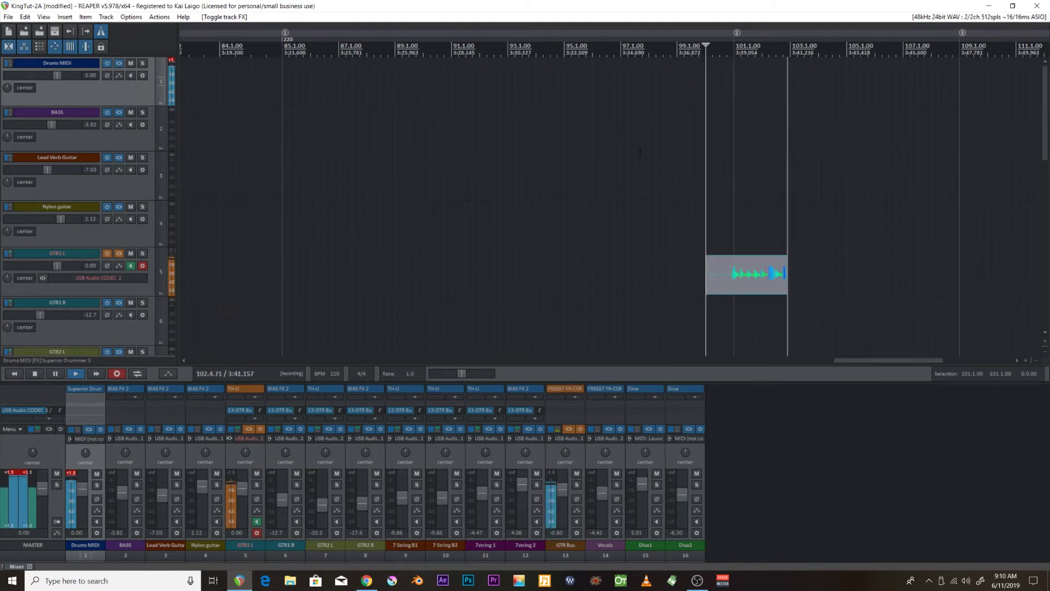
pyautogui.press('space')
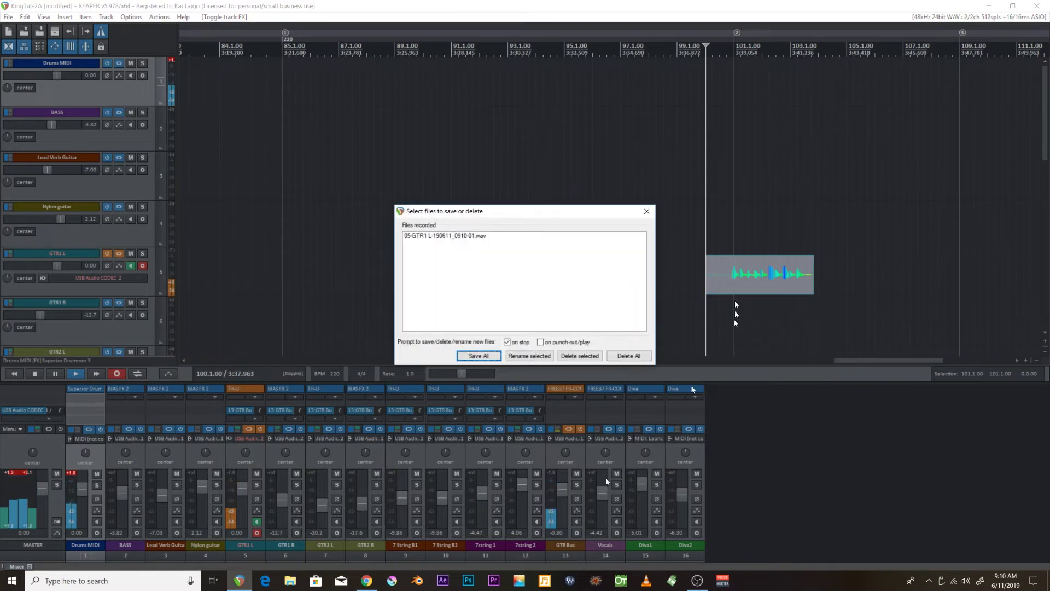
pyautogui.click(629, 356)
pyautogui.press('Return')
# Start another recording from measure 100, stop it right away, and delete its file
pyautogui.click(119, 373)
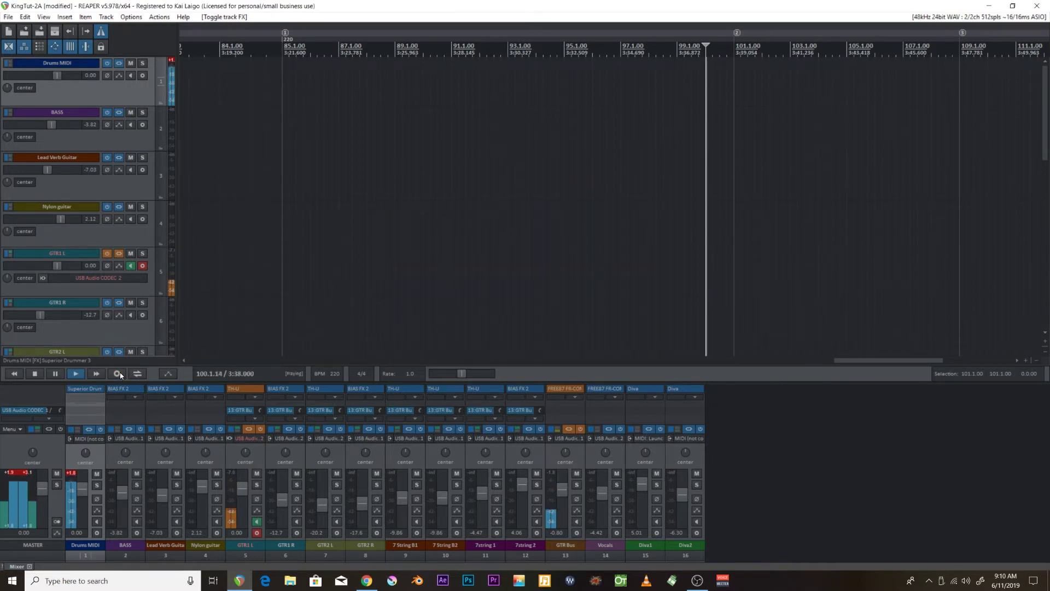
pyautogui.click(118, 374)
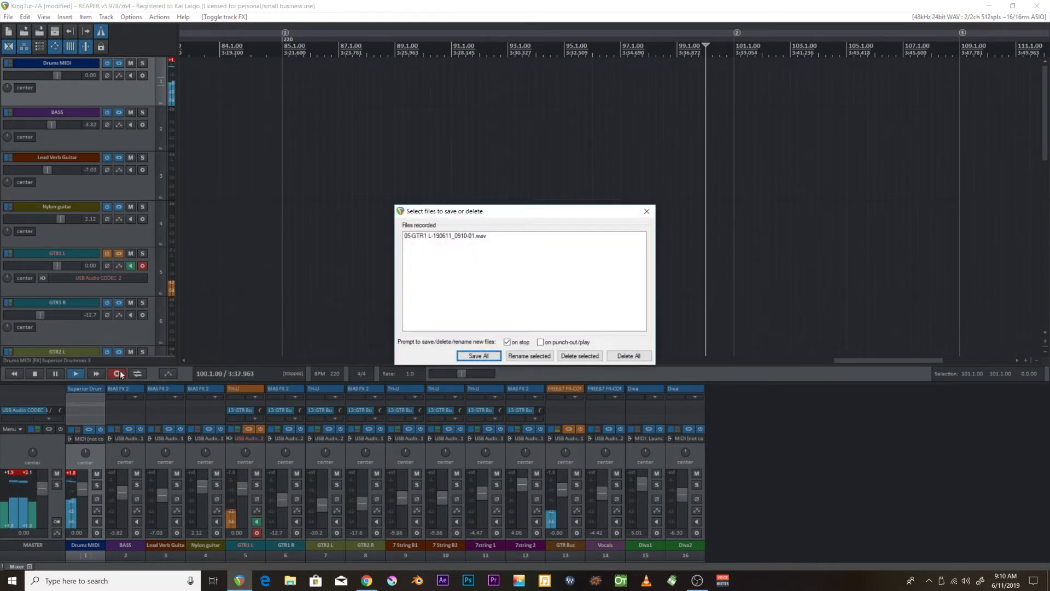
pyautogui.click(630, 354)
pyautogui.press('Return')
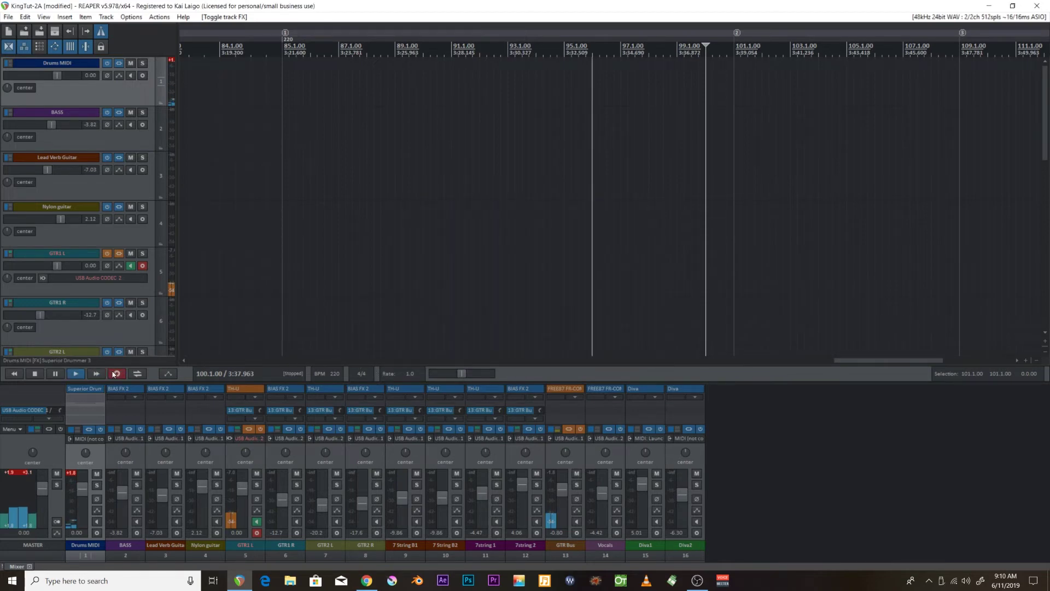
# Record a brief guitar take on GTR1 L from measure 100, stop shortly after marker 2, and delete the recorded file
pyautogui.click(114, 374)
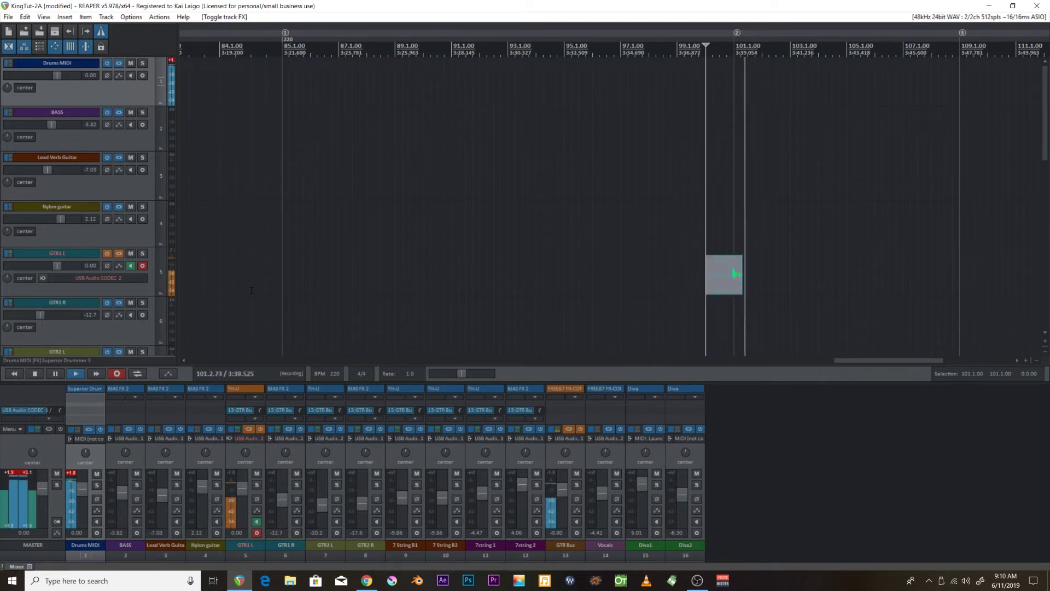
pyautogui.press('space')
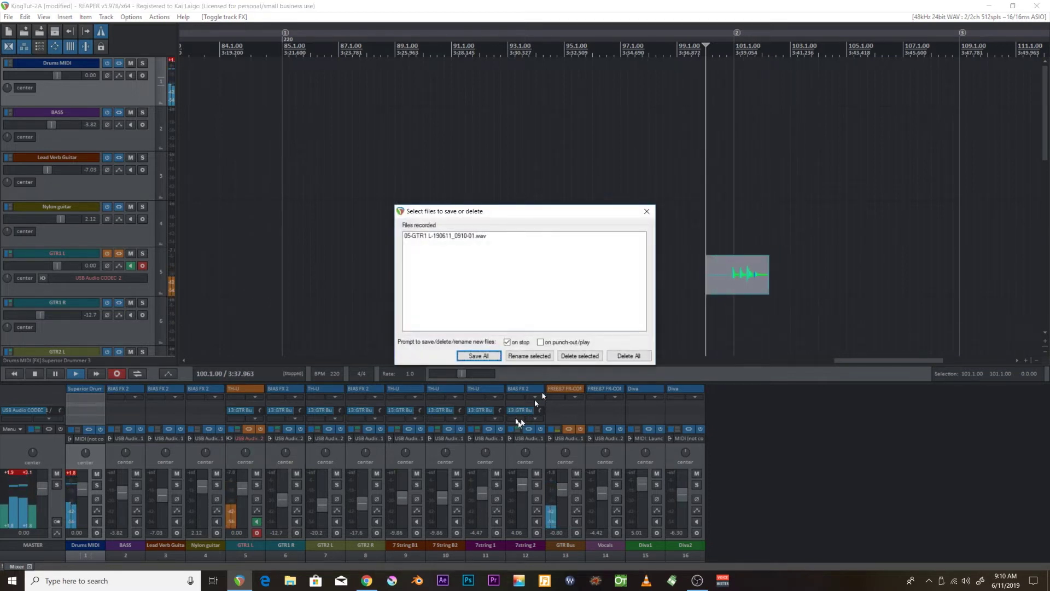
pyautogui.click(628, 355)
pyautogui.click(509, 318)
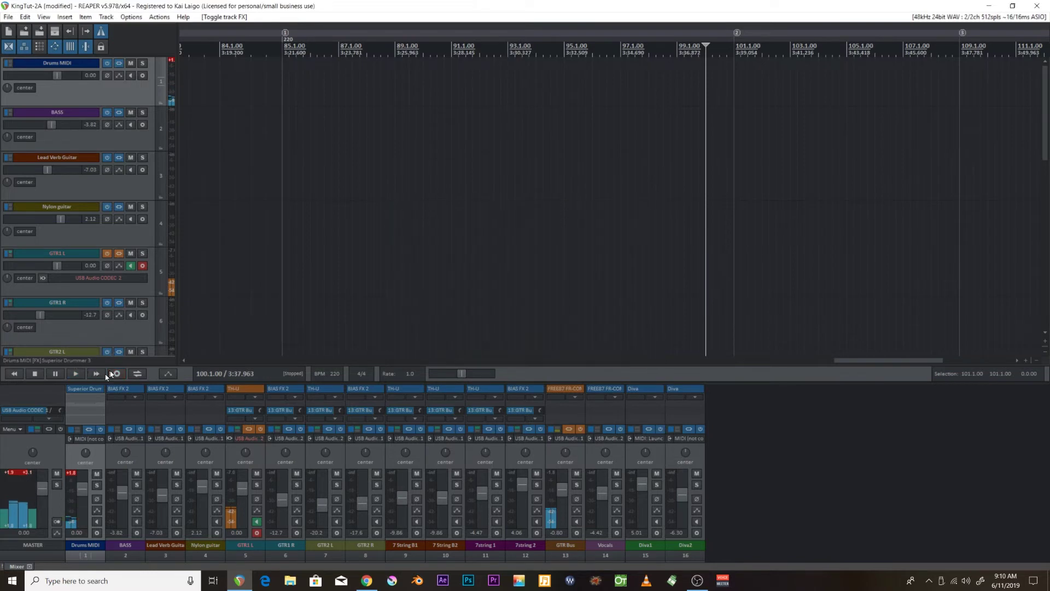
# Record a guitar take on GTR1 L from measure 100, stop around measure 113, and delete the recorded file
pyautogui.click(108, 374)
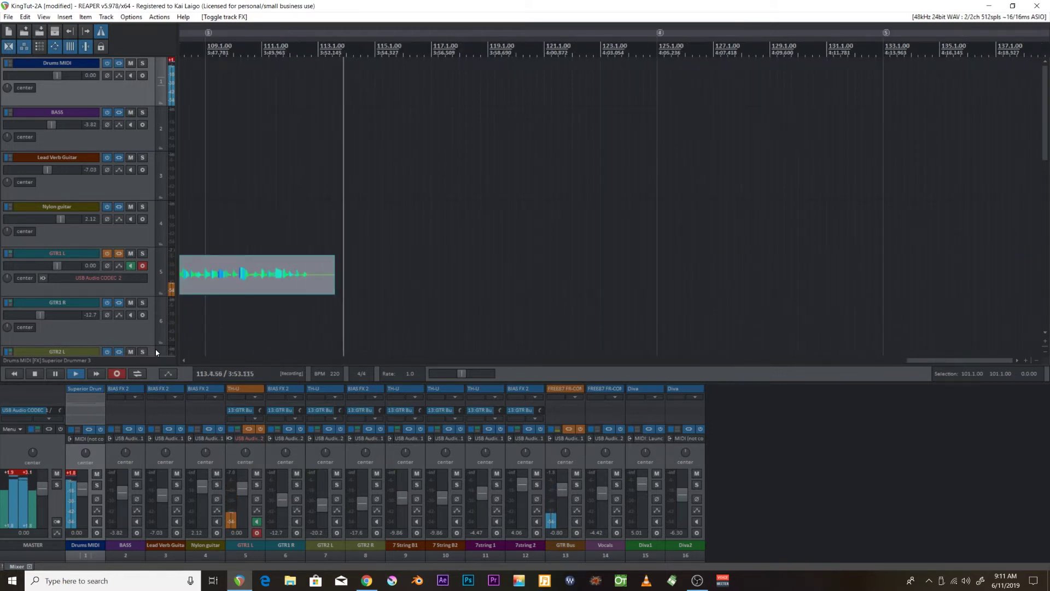
pyautogui.press('space')
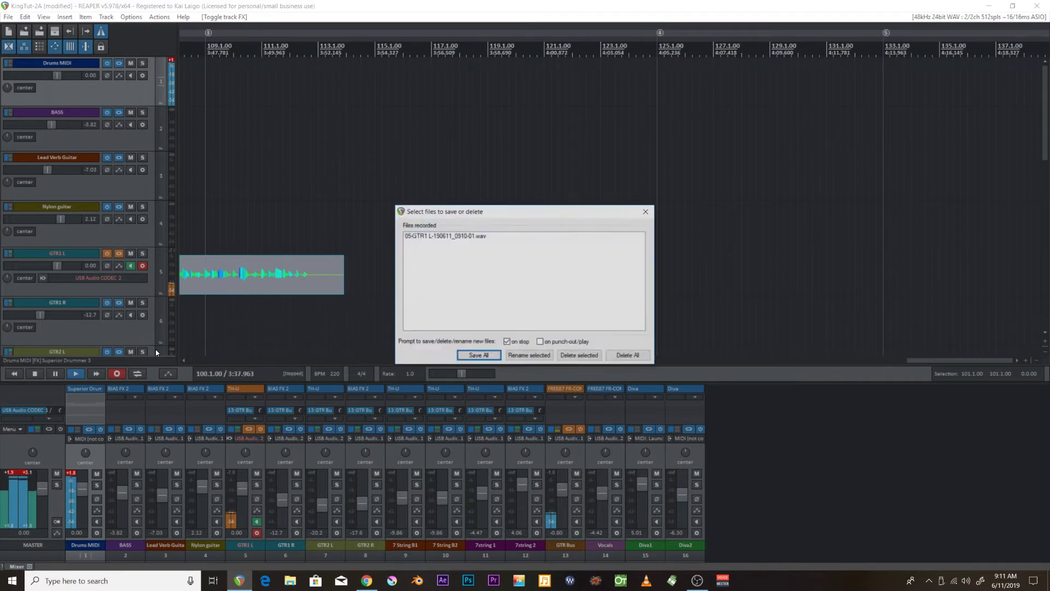
pyautogui.click(629, 356)
pyautogui.press('Return')
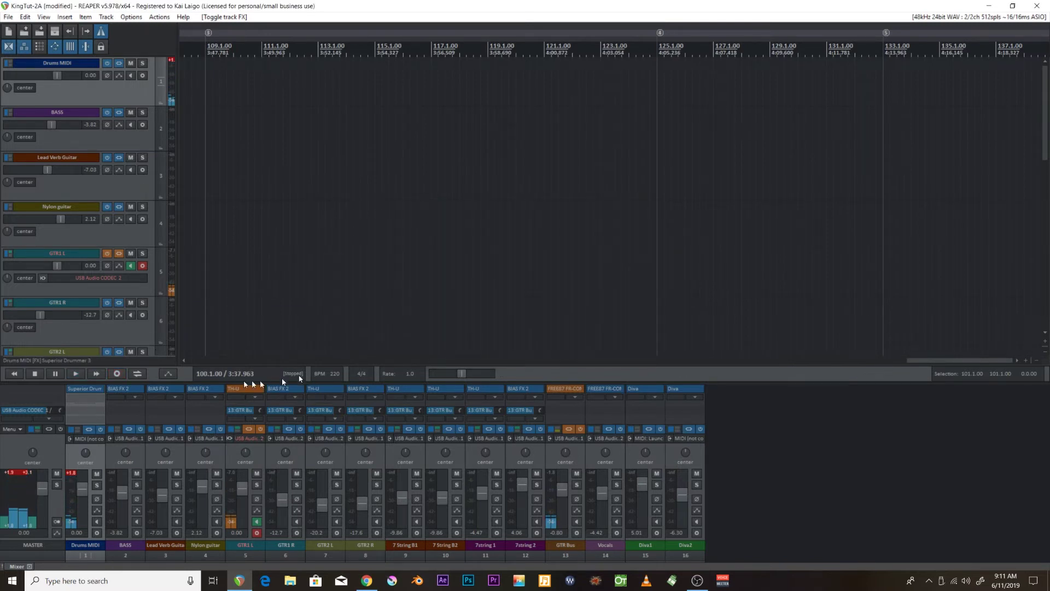
# Record the riff again on GTR1 L from measure 100, stop around measure 104, and discard its file
pyautogui.click(117, 374)
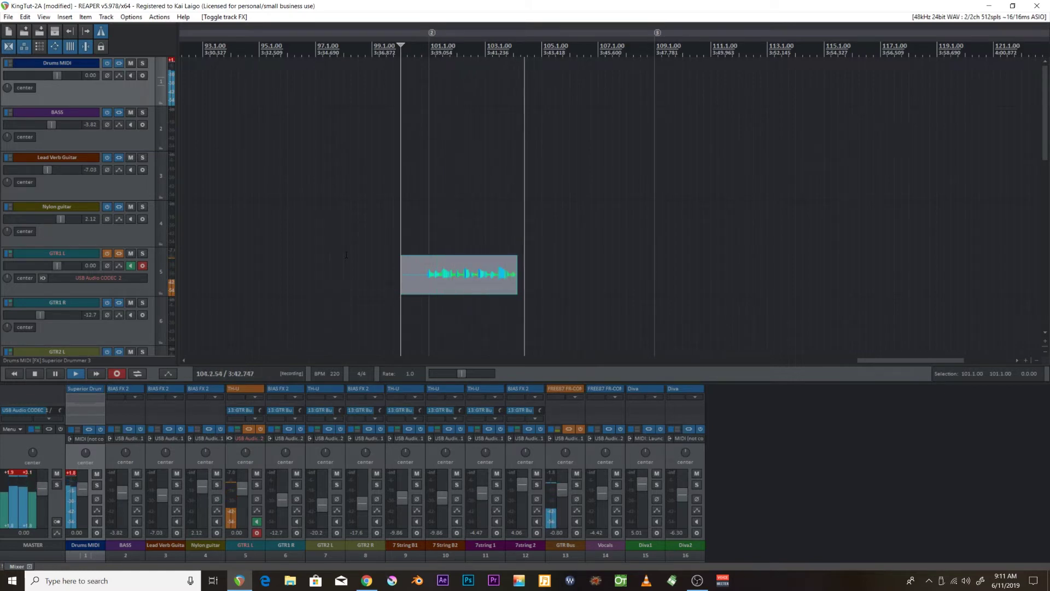
pyautogui.press('space')
pyautogui.click(629, 356)
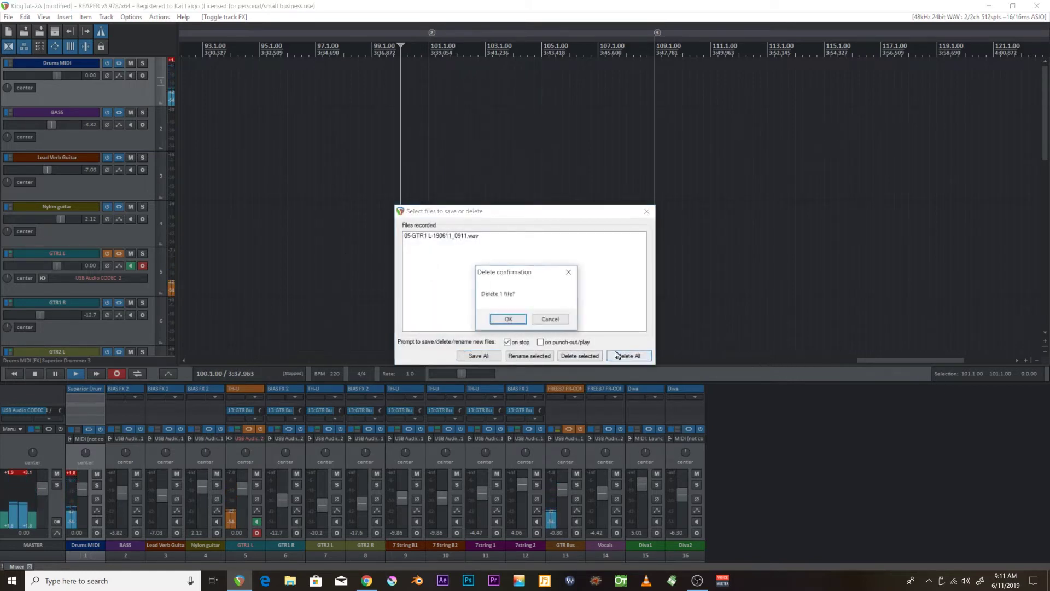
pyautogui.press('Return')
# Make another GTR1 L recording from measure 100, stop it after measure 105, and delete the take
pyautogui.click(118, 375)
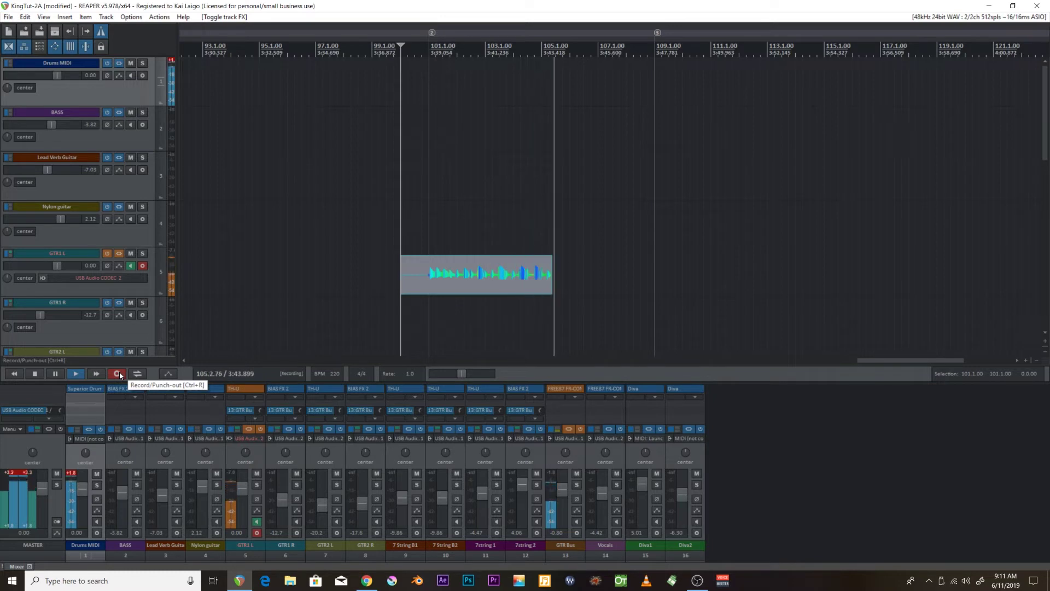
pyautogui.click(118, 374)
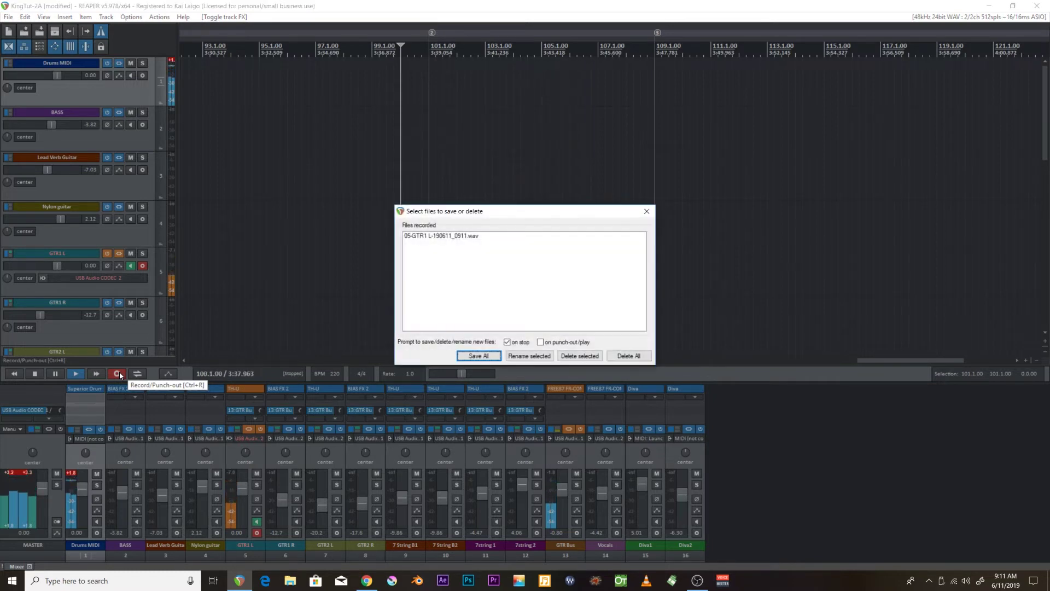
pyautogui.click(641, 354)
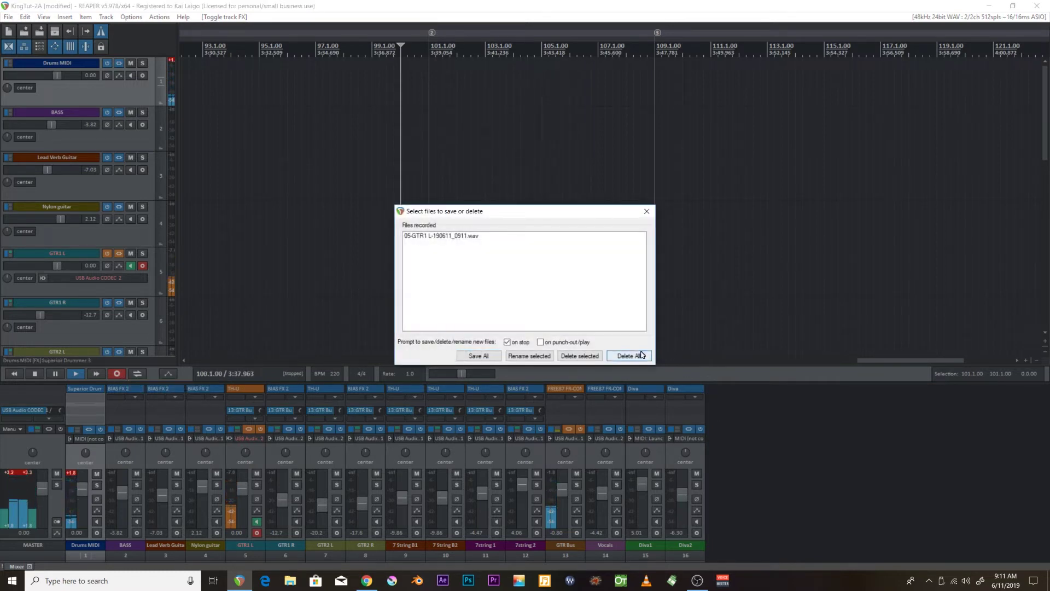
pyautogui.press('Return')
# Record longer guitar takes on GTR1 L from measure 100 past marker 3 and discard them
pyautogui.click(116, 373)
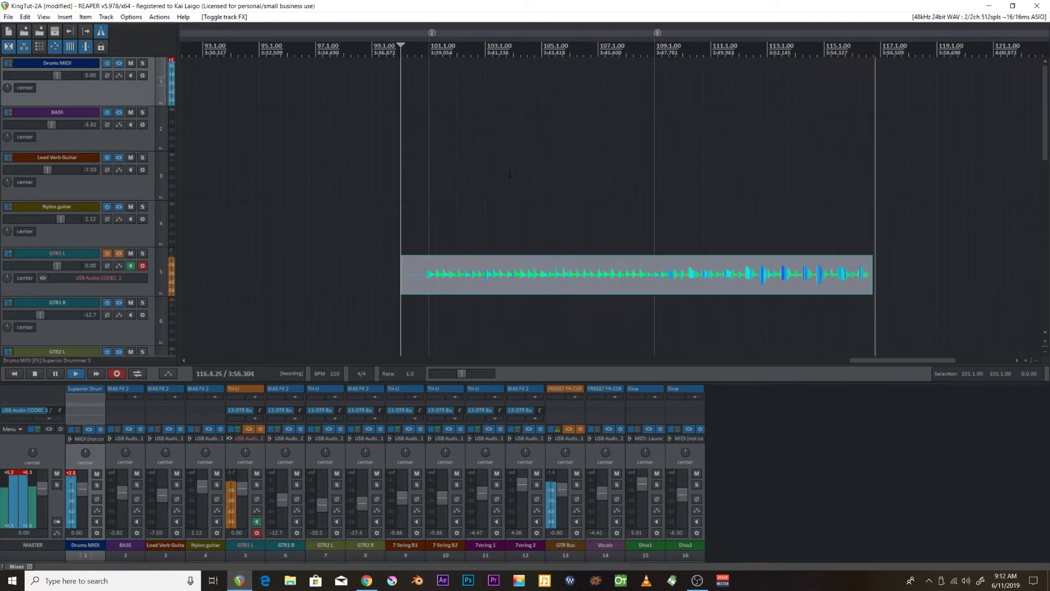
pyautogui.click(117, 373)
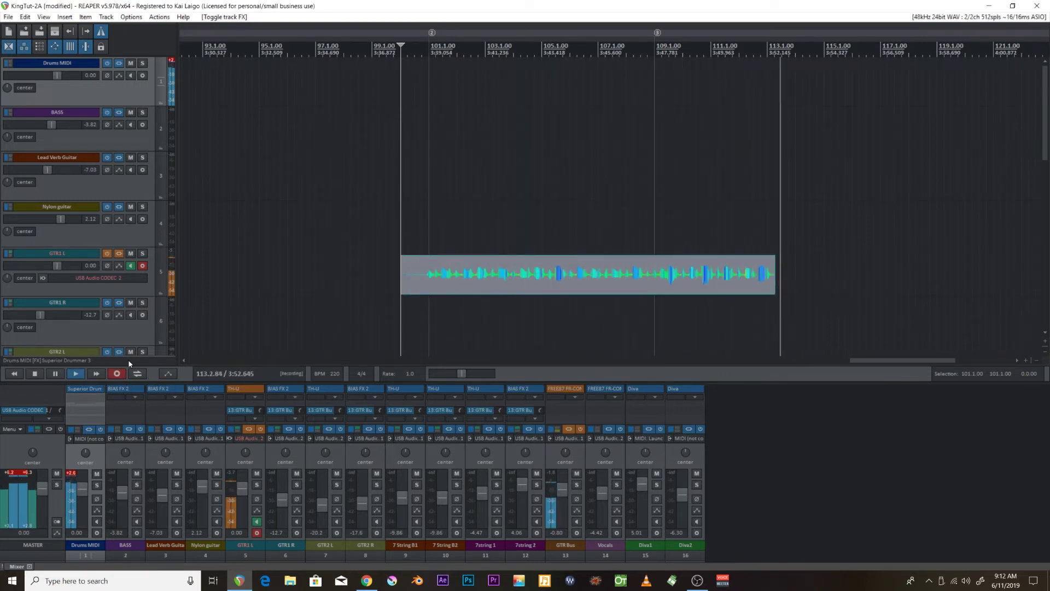
pyautogui.click(116, 373)
pyautogui.press('Escape')
# Record a second GTR1 L take from measure 100 past marker 4 over the existing one and save it
pyautogui.click(116, 373)
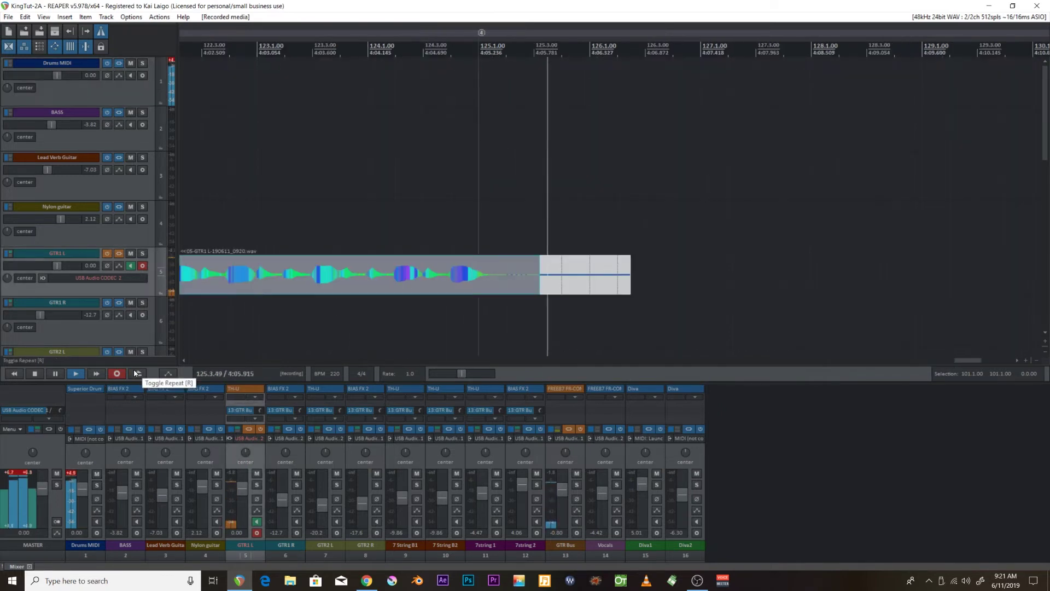
pyautogui.press('space')
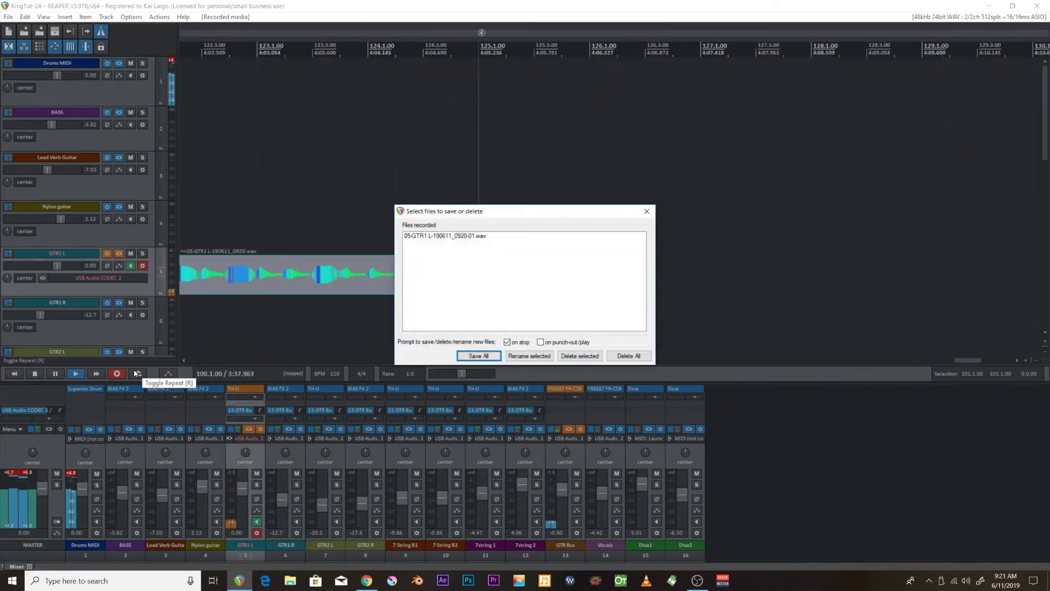
pyautogui.press('Return')
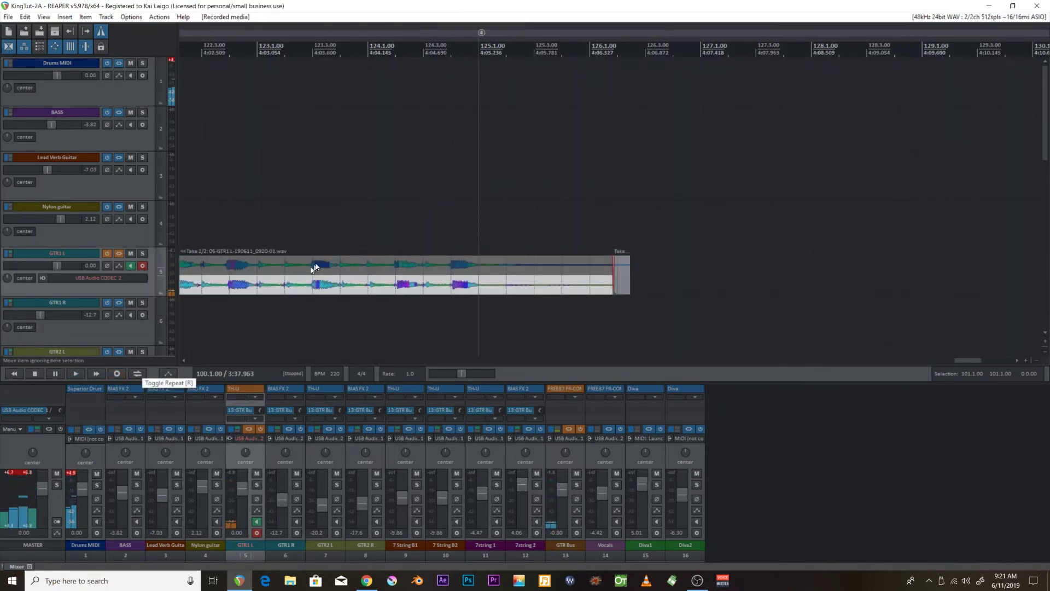
# Play back the start of the saved take, and disarm and mute the GTR1 L track
pyautogui.press('space')
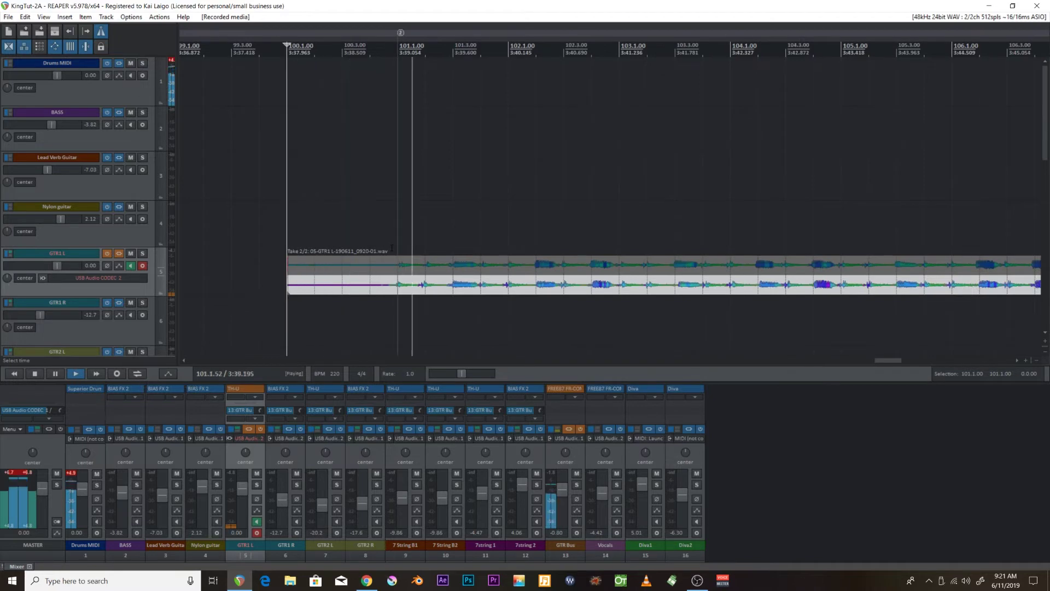
pyautogui.press('space')
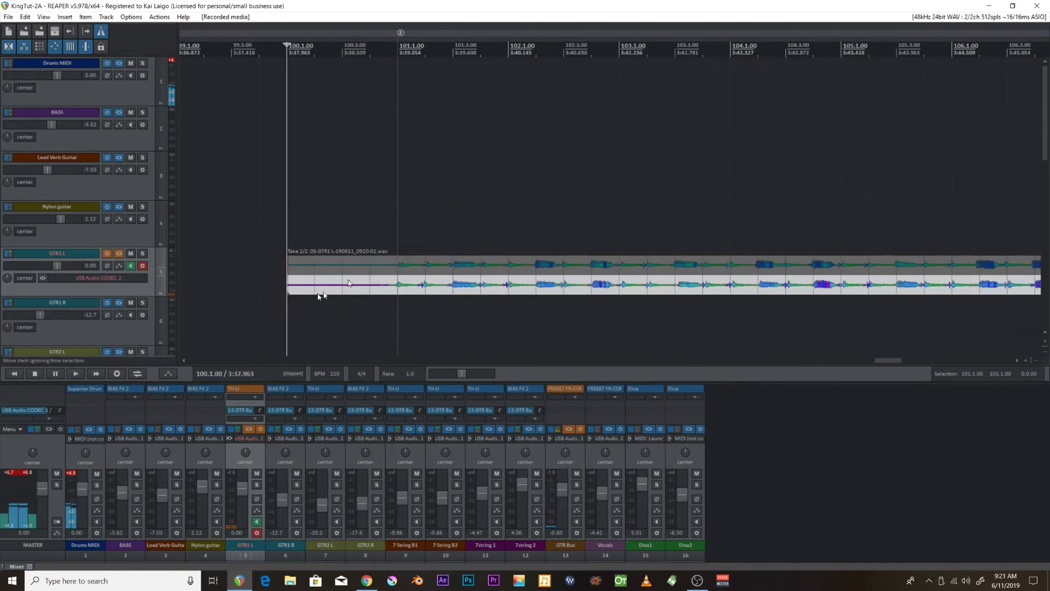
pyautogui.click(143, 266)
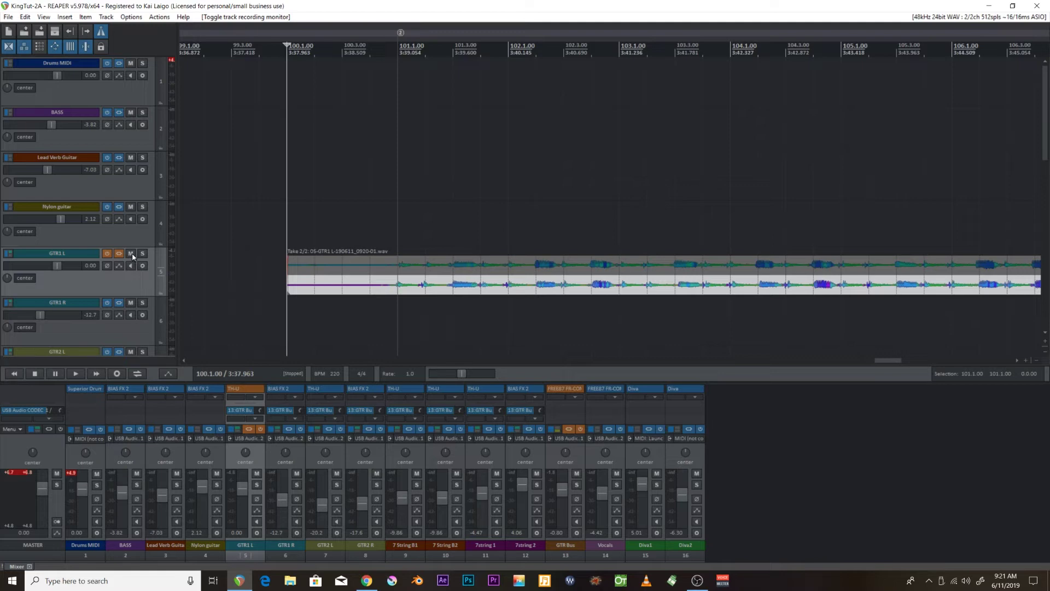
pyautogui.click(131, 253)
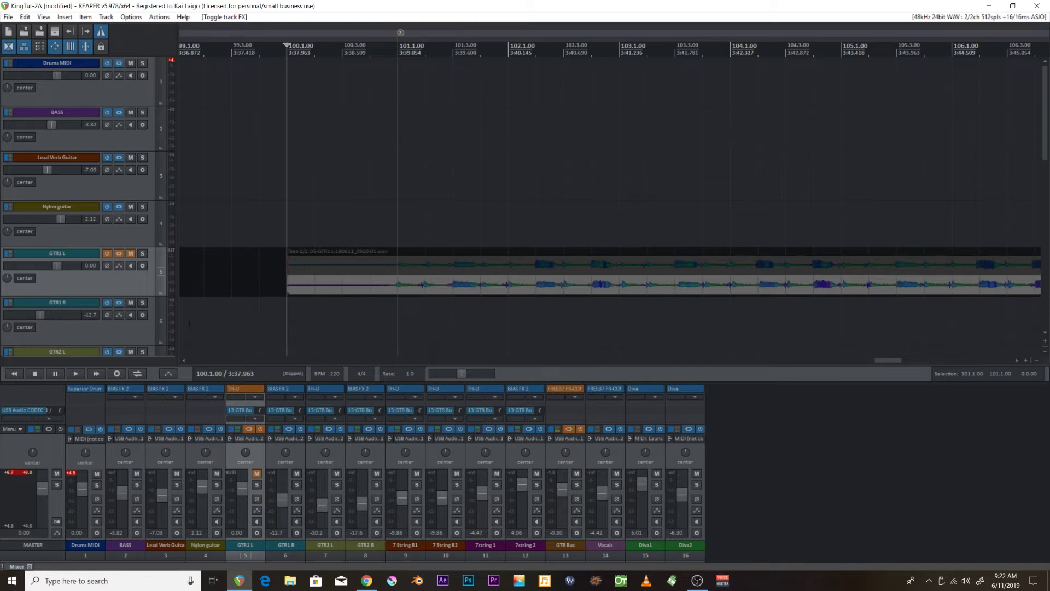
# Prepare GTR1 R for recording by bypassing its effects, arming it with input monitoring, and raising its volume to about 7 dB
pyautogui.scroll(3, 650, 259)
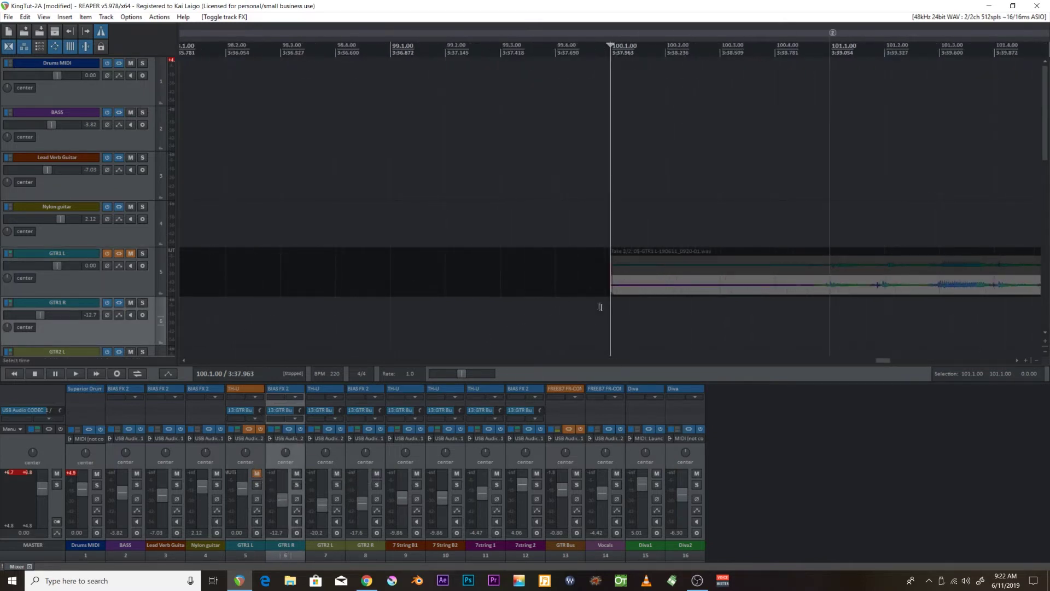
pyautogui.press('-')
pyautogui.click(266, 448)
pyautogui.press('+')
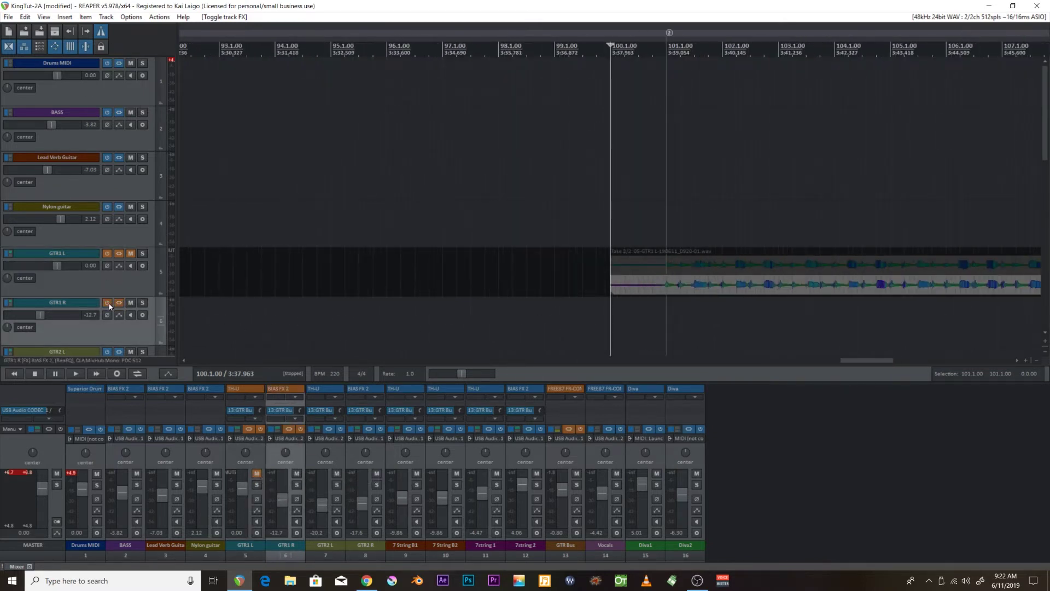
pyautogui.click(142, 314)
pyautogui.scroll(8, 69, 320)
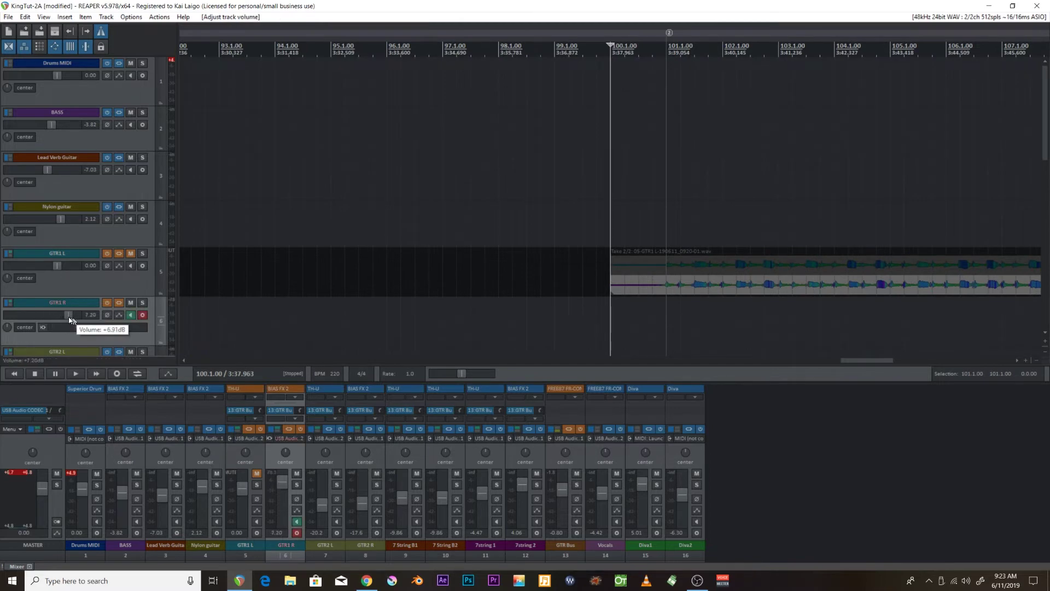
# Record a guitar take on GTR1 R from measure 100 past marker 4, and delete the file of the extra attempt
pyautogui.click(117, 374)
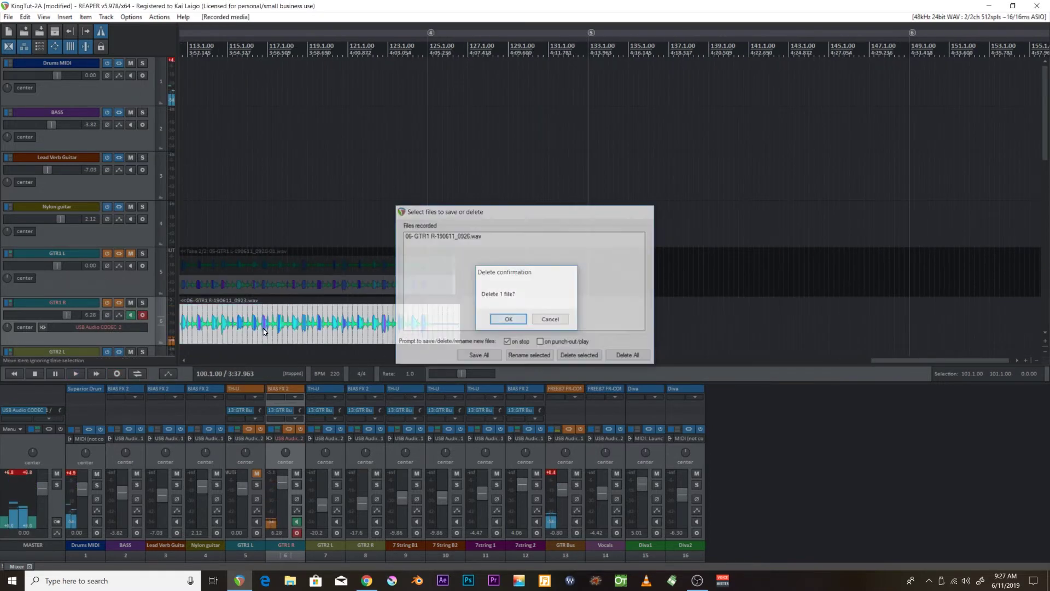
pyautogui.press('Return')
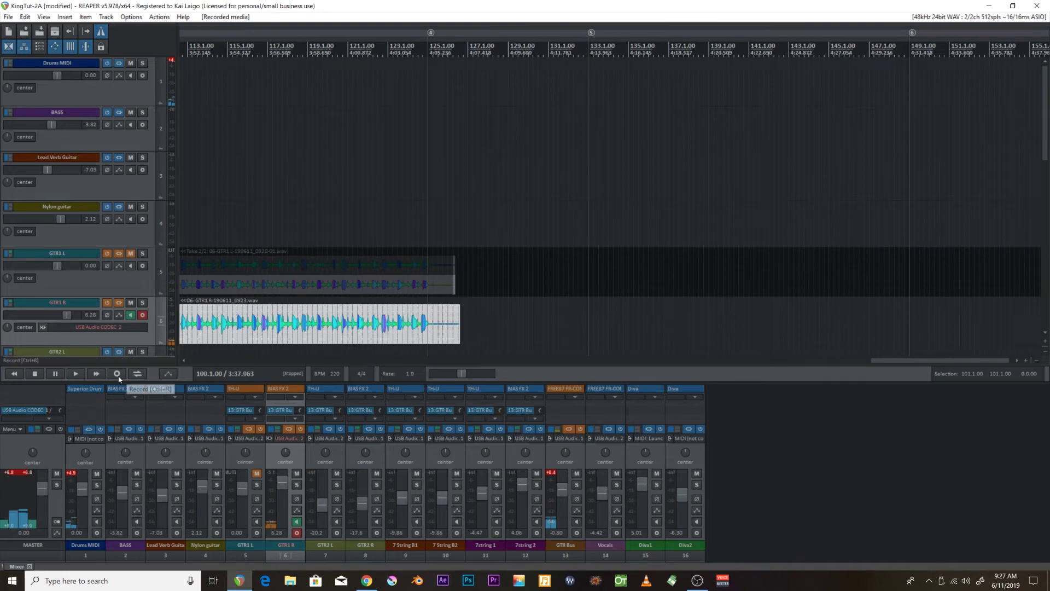
# Start another GTR1 R recording from measure 100, stop shortly after marker 2, and delete the recorded file
pyautogui.click(117, 373)
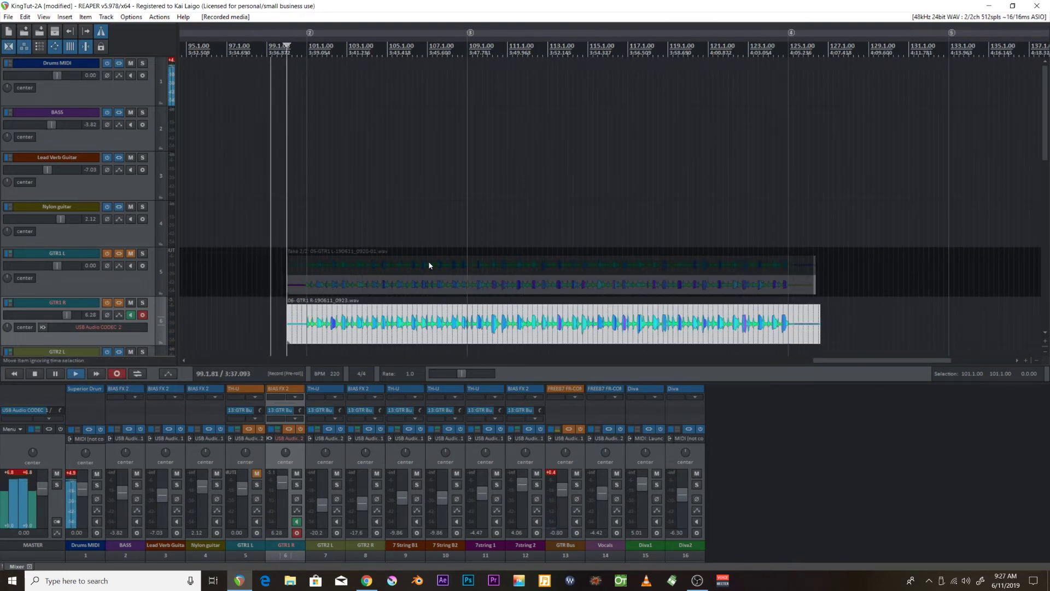
pyautogui.scroll(4, 483, 237)
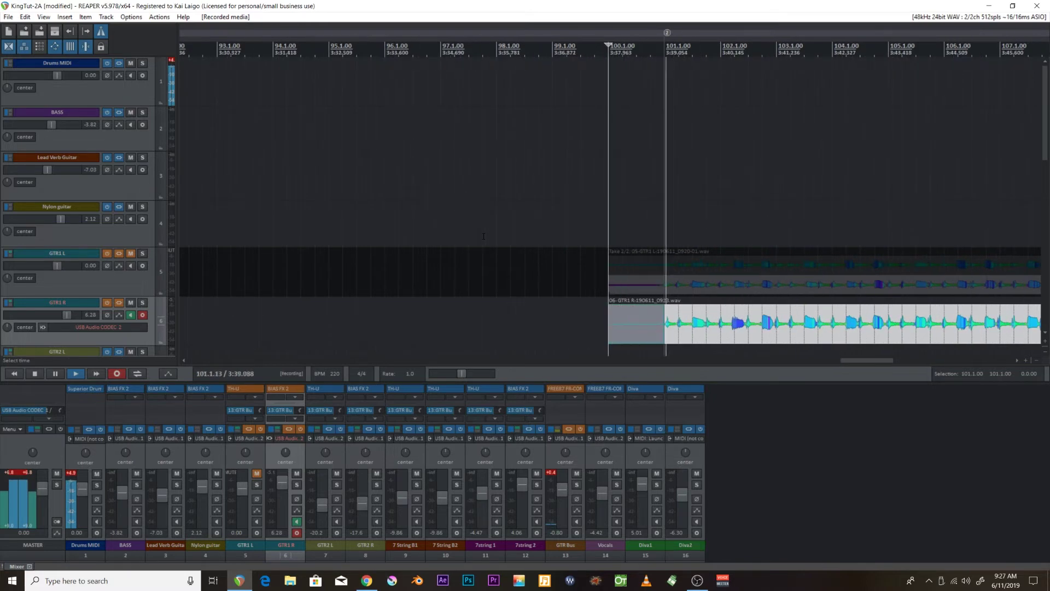
pyautogui.press('space')
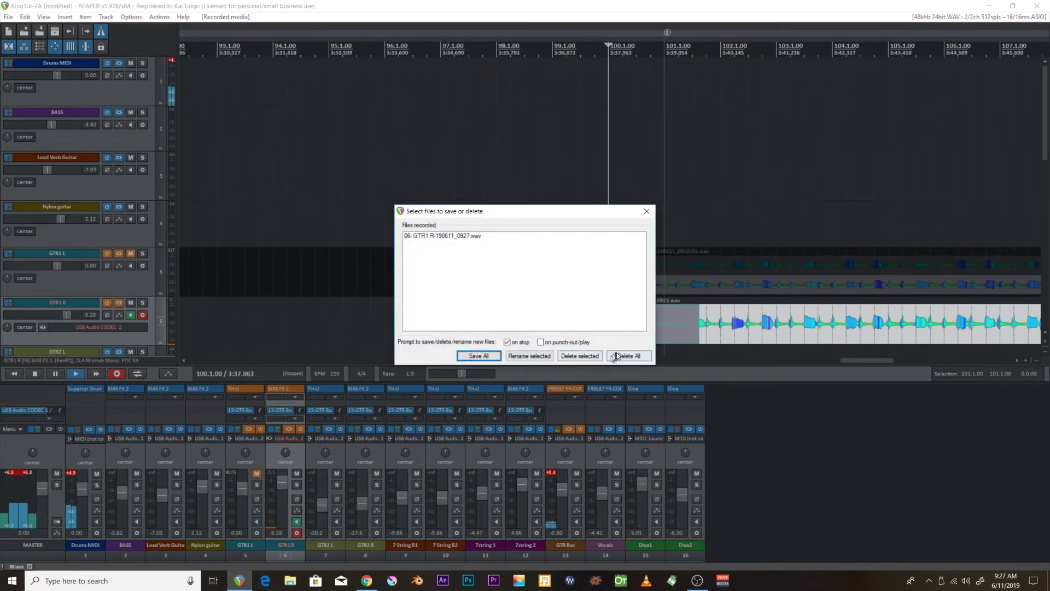
pyautogui.click(615, 356)
pyautogui.press('Return')
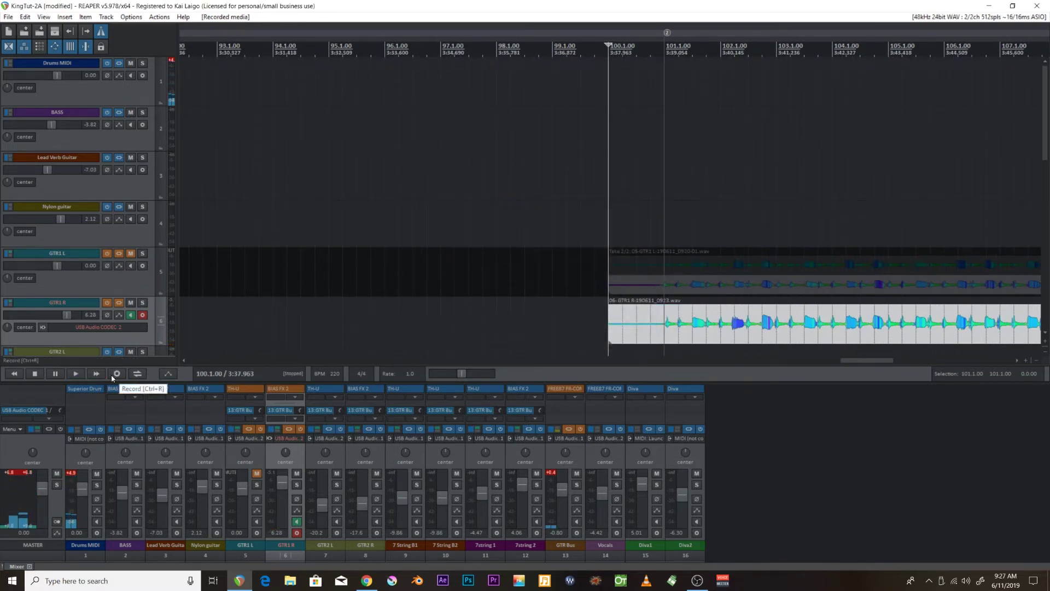
# Record a second GTR1 R take from measure 100 past marker 4 and save it
pyautogui.click(113, 376)
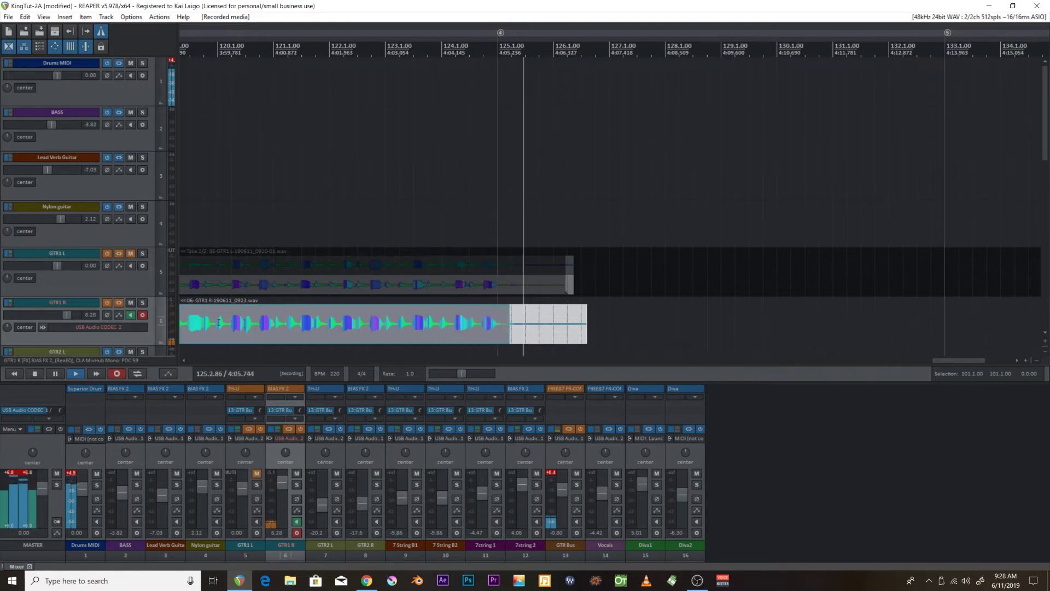
pyautogui.press('space')
pyautogui.press('Return')
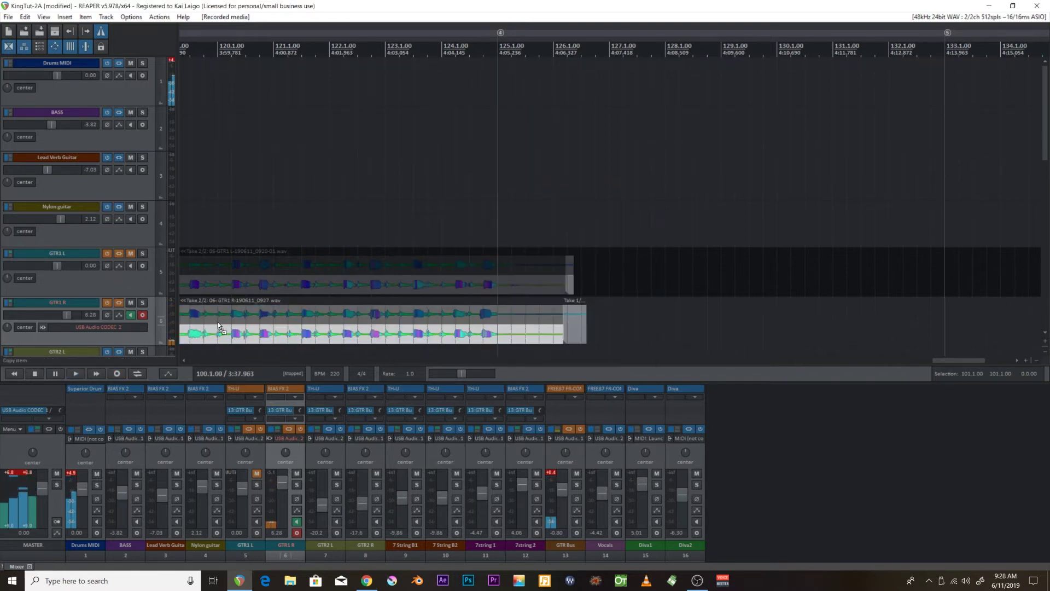
pyautogui.hotkey('ctrl', 's')
pyautogui.scroll(2, 427, 345)
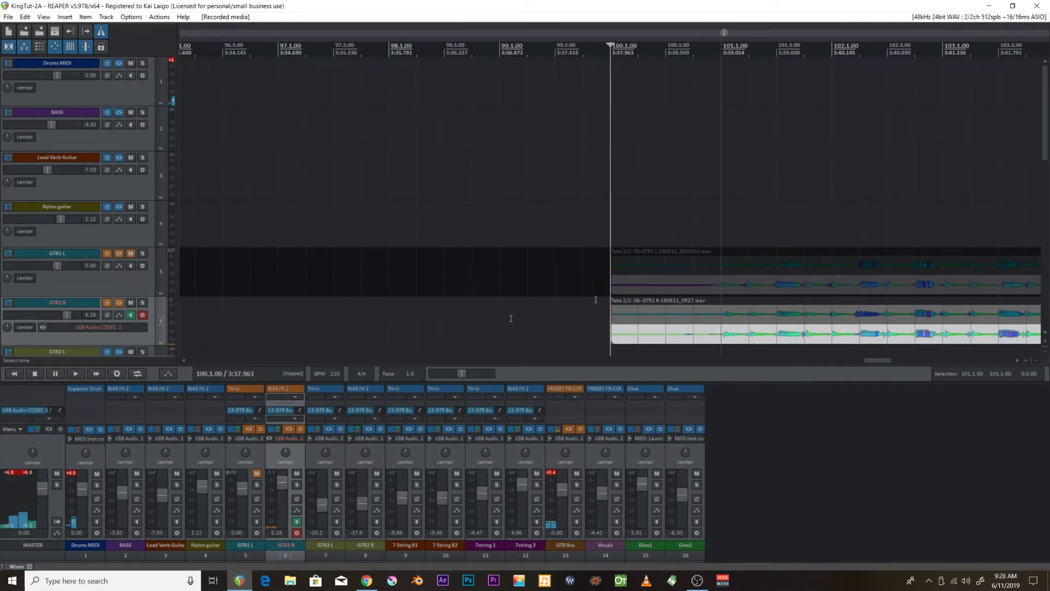
# Disarm GTR1 R, re-enable the effects on both GTR1 tracks, and reset GTR1 R's volume to 0.00 dB
pyautogui.click(142, 315)
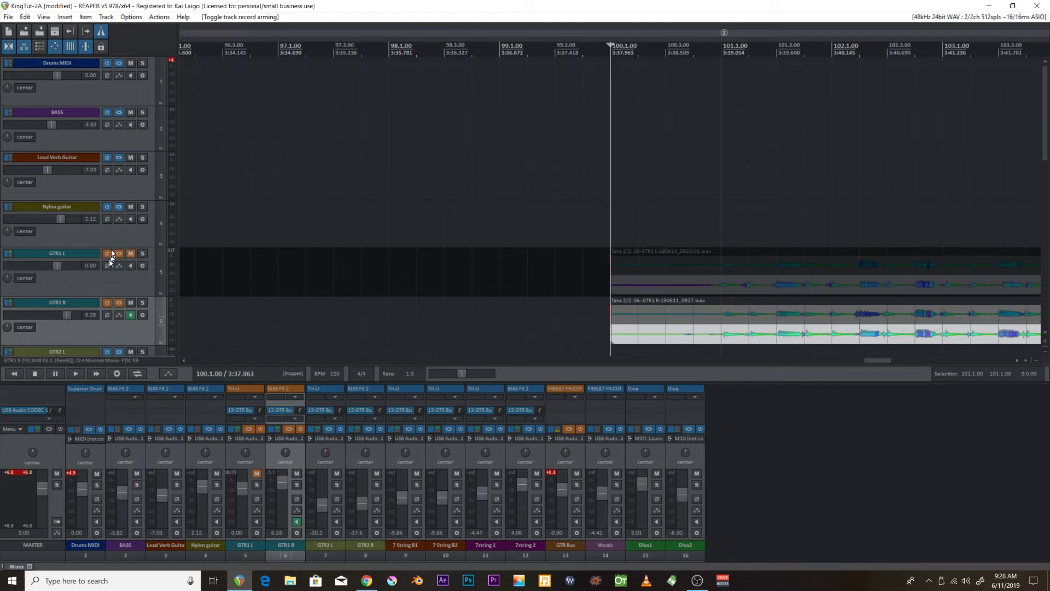
pyautogui.click(107, 302)
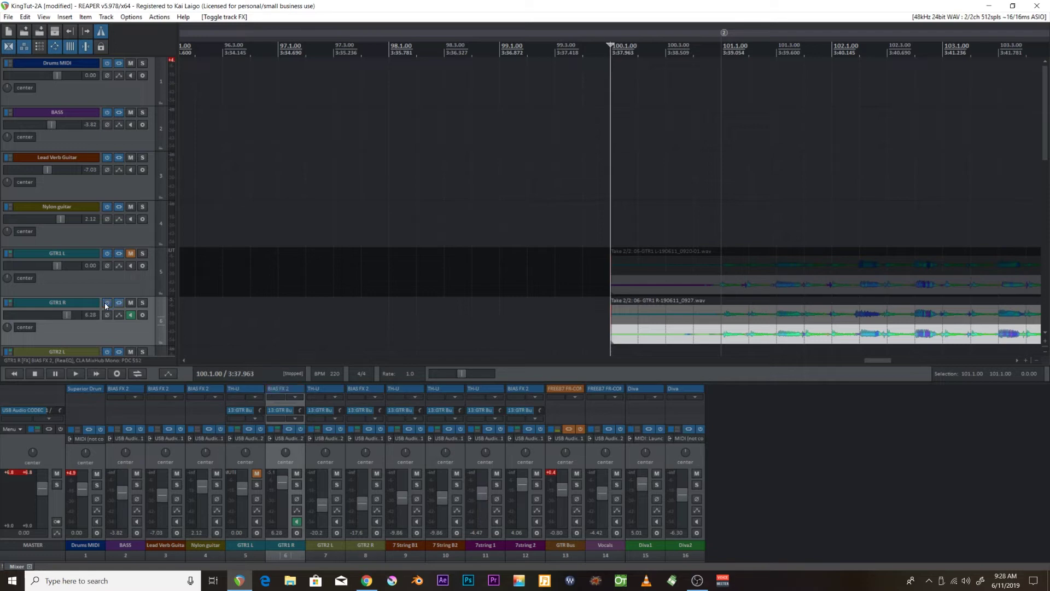
pyautogui.doubleClick(65, 315)
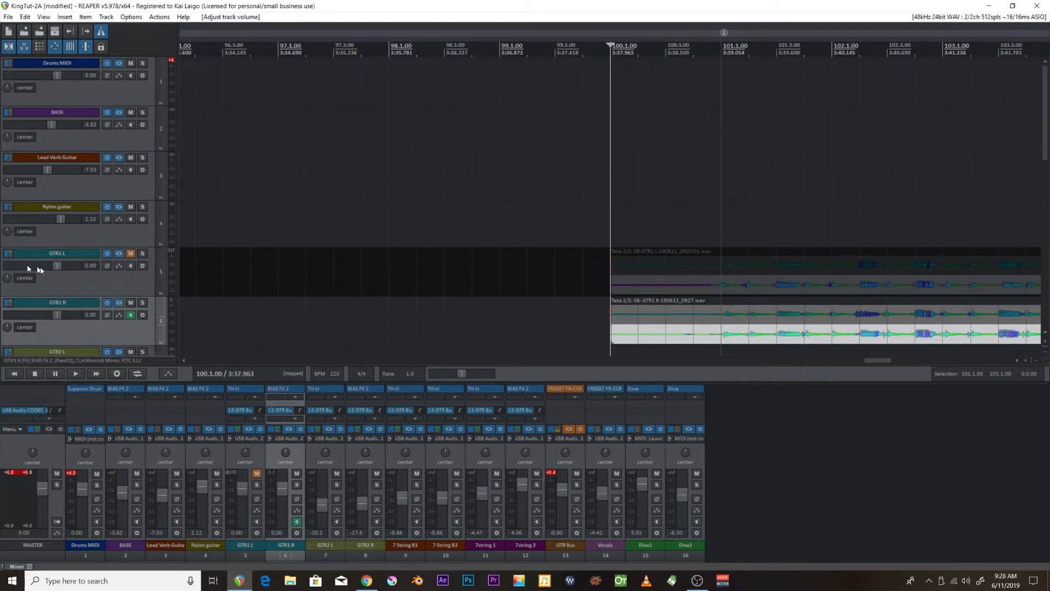
# Pan GTR1 L 100% left and GTR1 R 100% right, and unmute GTR1 L
pyautogui.moveTo(6, 277); pyautogui.dragTo(11, 312)
pyautogui.click(130, 254)
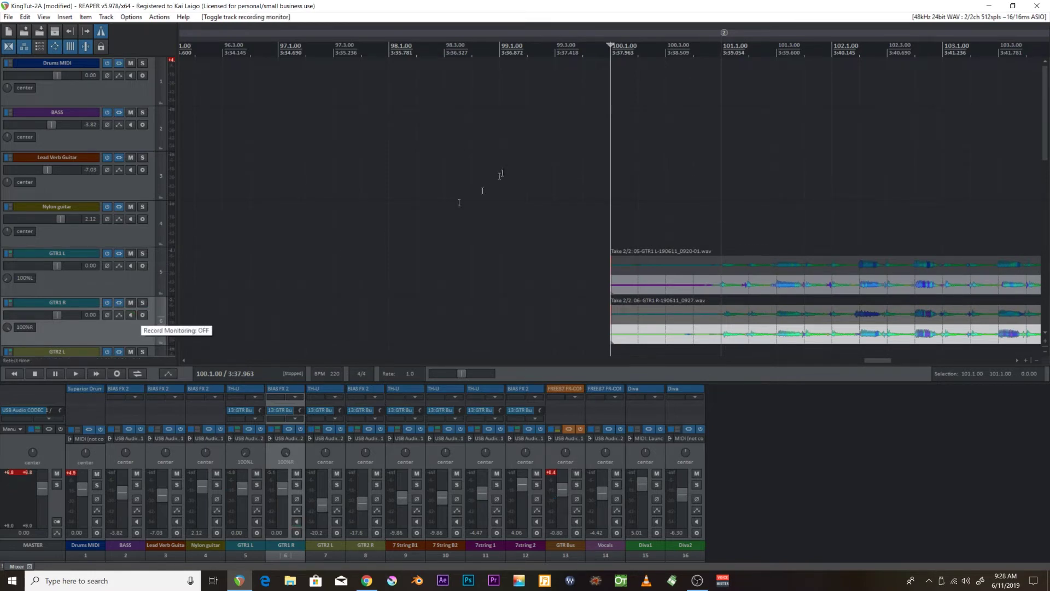
# Play back the double-tracked section while lowering GTR1 L to -11.0 dB and GTR1 R to about -14.5 dB
pyautogui.press('space')
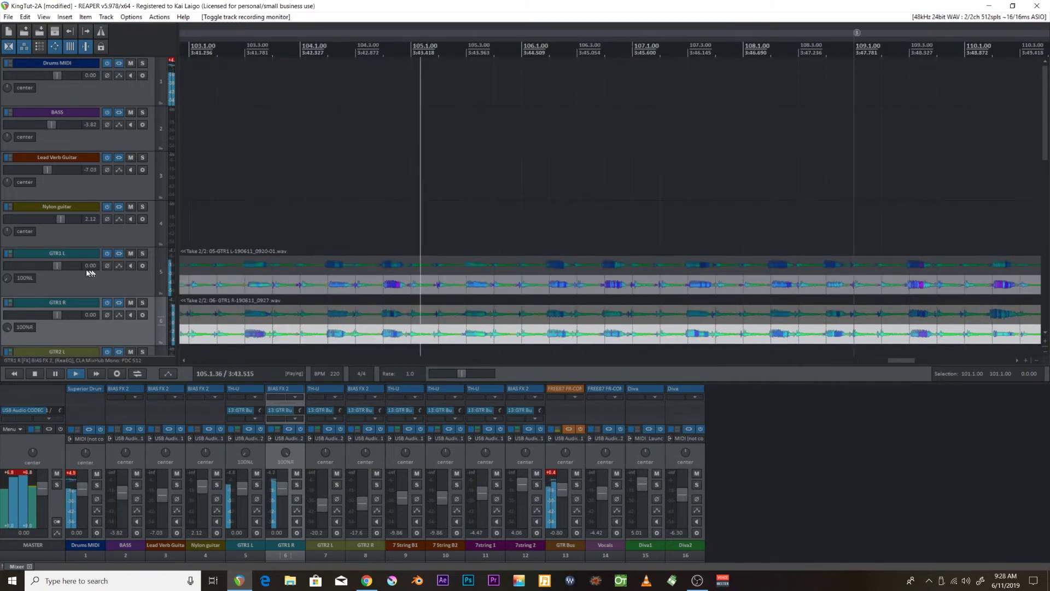
pyautogui.moveTo(279, 491); pyautogui.dragTo(246, 502)
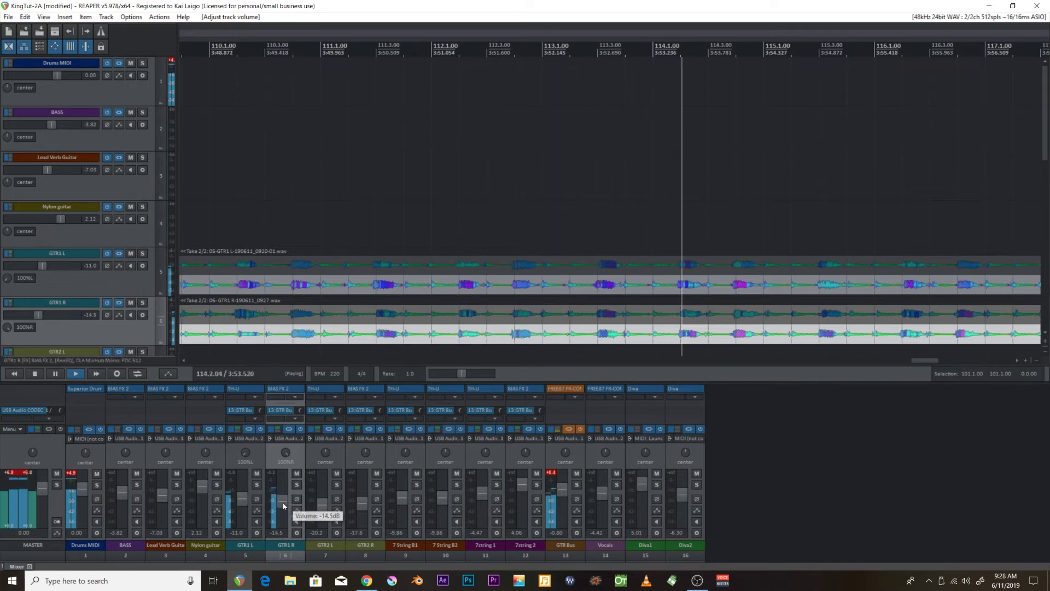
# Play back the double-tracked section while rebalancing the guitars, setting GTR1 L to -1.65 dB and GTR1 R to -9.25 dB
pyautogui.scroll(1, 285, 504)
pyautogui.scroll(-4, 285, 504)
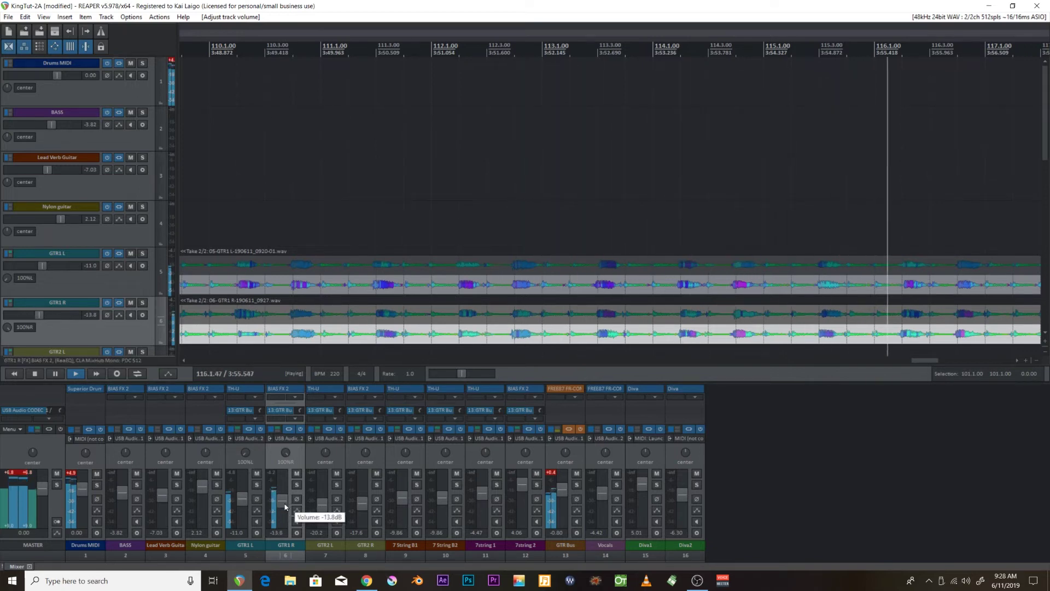
pyautogui.scroll(3, 243, 498)
pyautogui.scroll(-1, 243, 498)
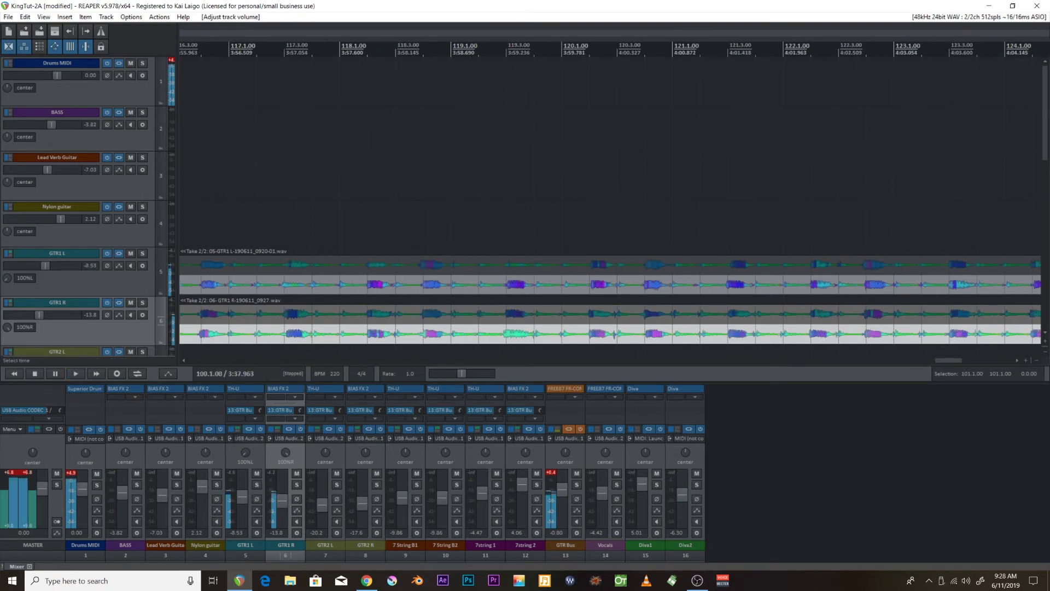
pyautogui.press('space')
pyautogui.press('space')
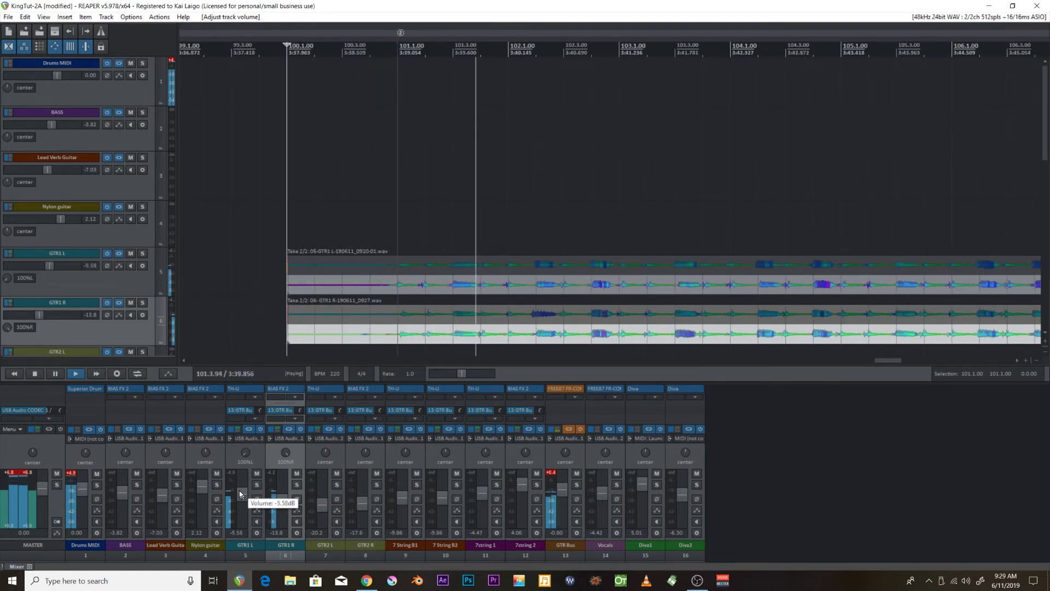
pyautogui.scroll(4, 239, 490)
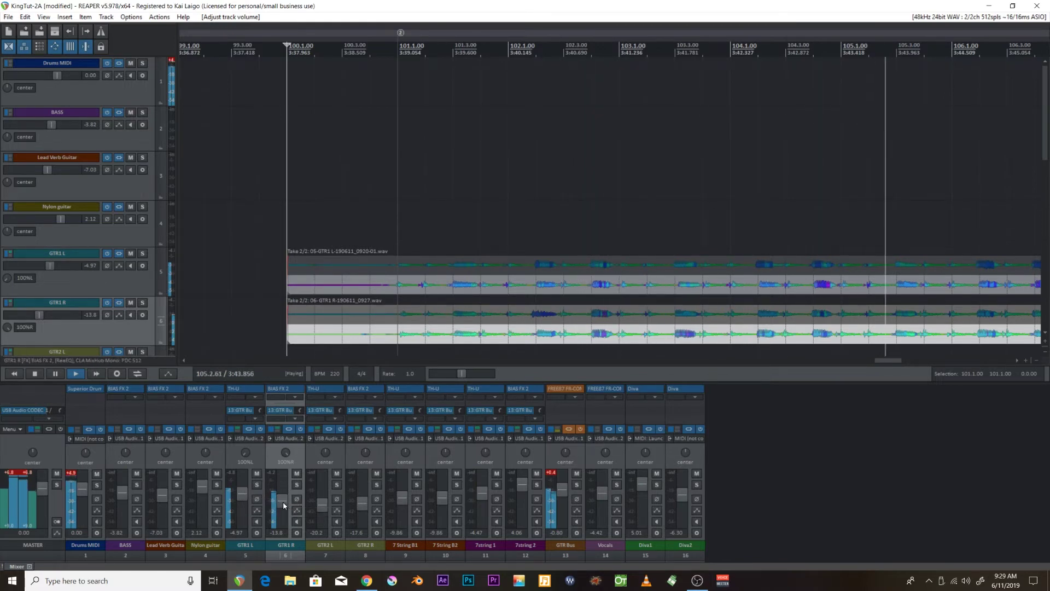
pyautogui.scroll(3, 282, 499)
pyautogui.scroll(2, 282, 498)
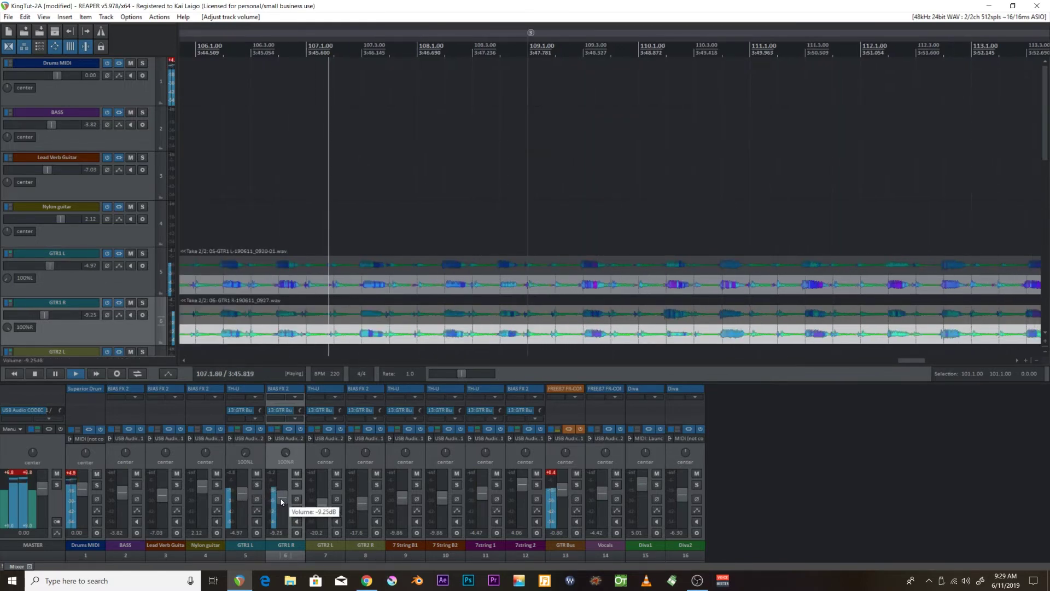
pyautogui.scroll(1, 240, 495)
pyautogui.scroll(4, 241, 491)
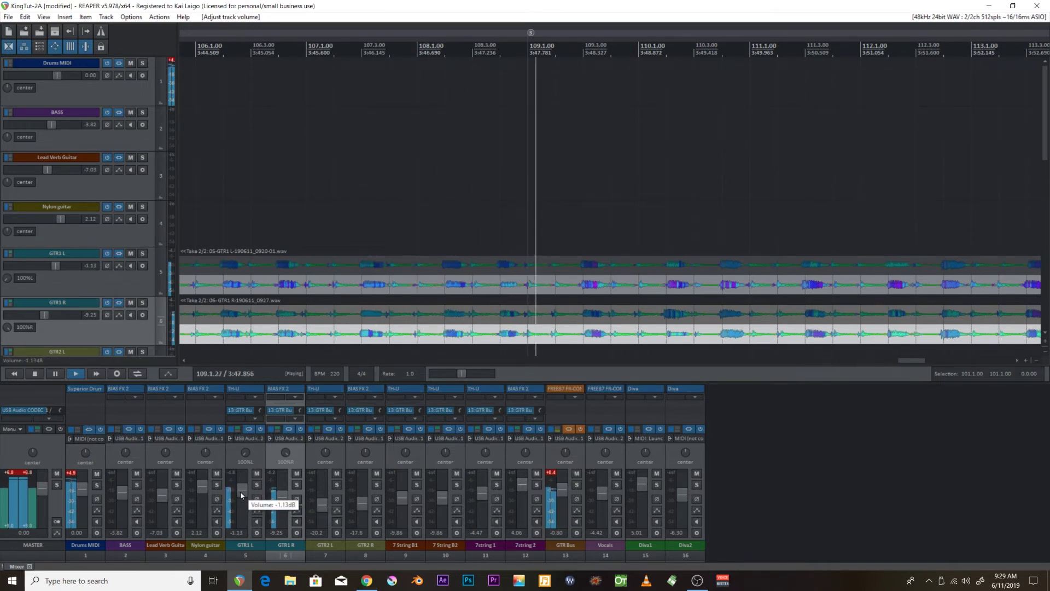
pyautogui.scroll(-3, 368, 268)
pyautogui.scroll(-3, 368, 268)
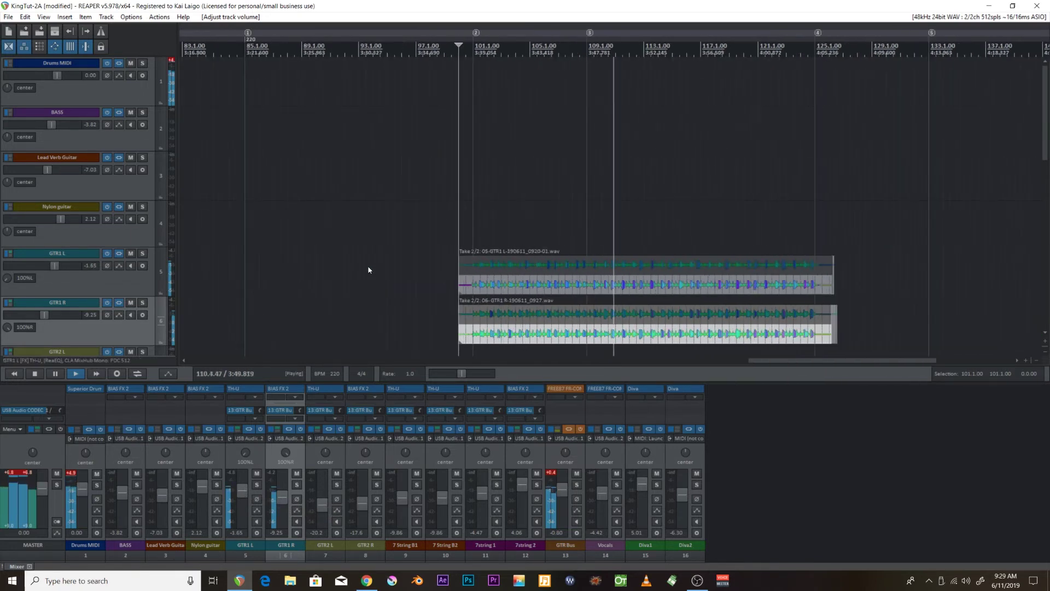
pyautogui.press('space')
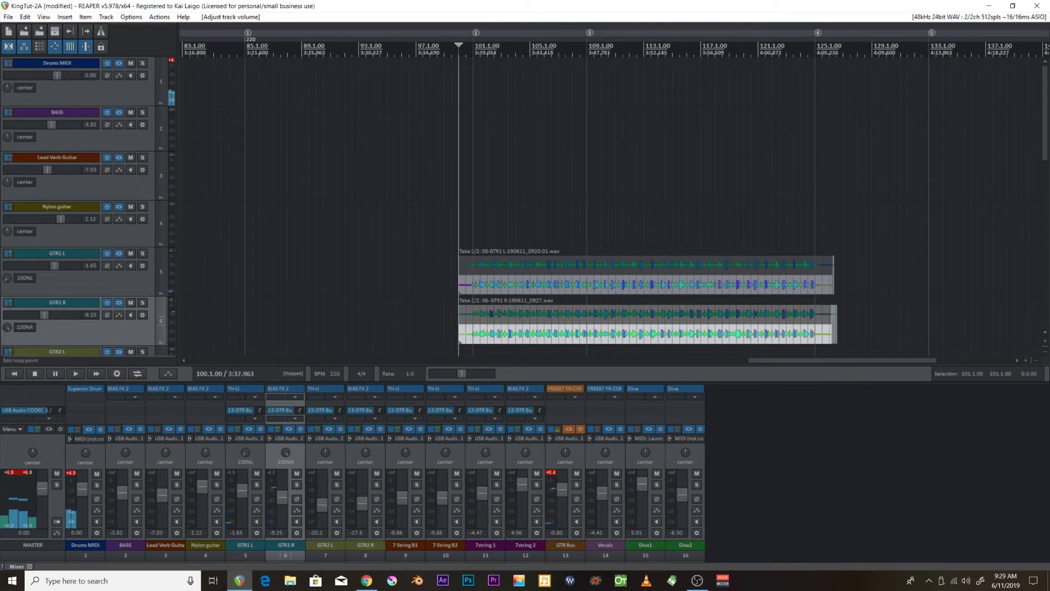
# Make take 1 the active take on GTR1 L and keep take 2 active on GTR1 R
pyautogui.click(463, 45)
pyautogui.scroll(8, 511, 112)
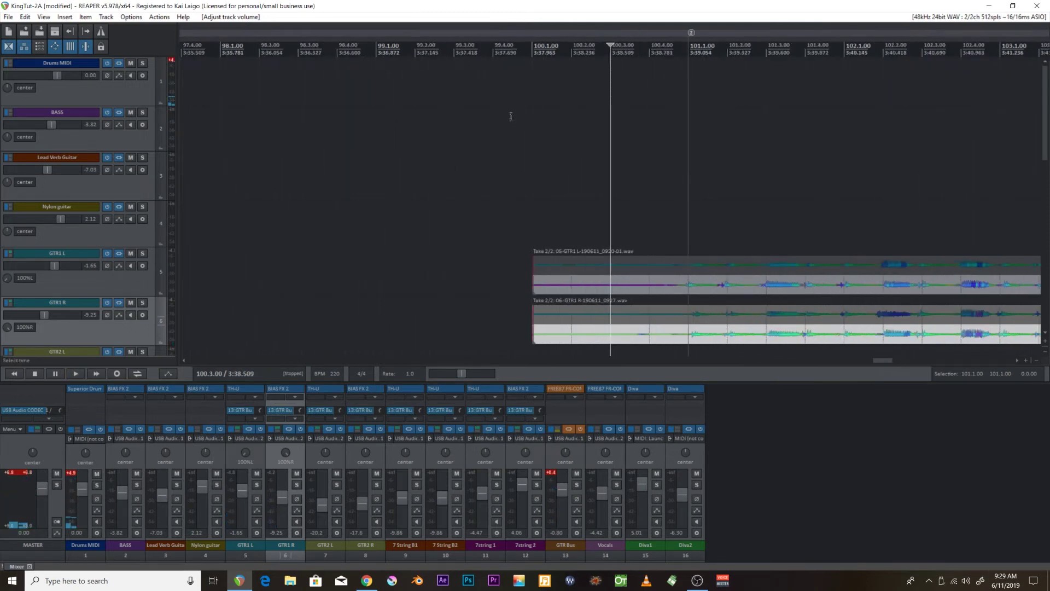
pyautogui.click(724, 266)
pyautogui.scroll(-6, 729, 268)
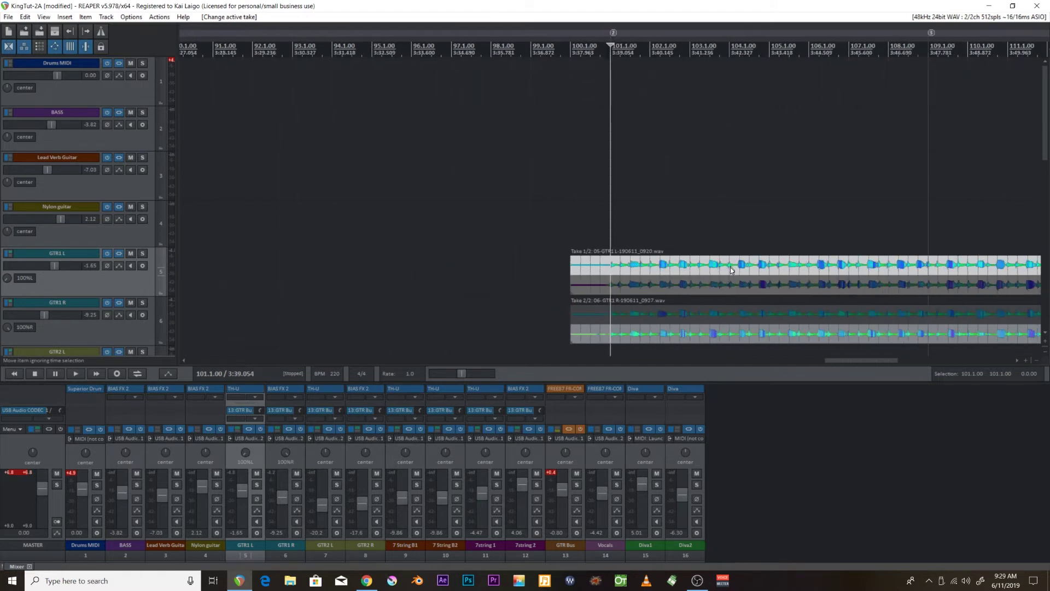
pyautogui.click(625, 333)
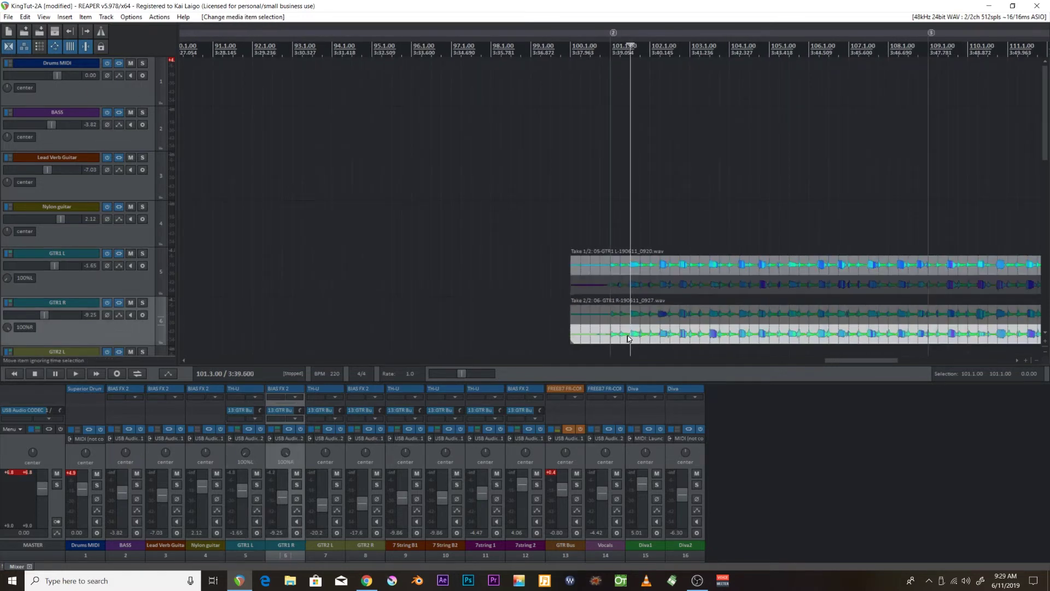
pyautogui.scroll(6, 632, 339)
pyautogui.click(528, 271)
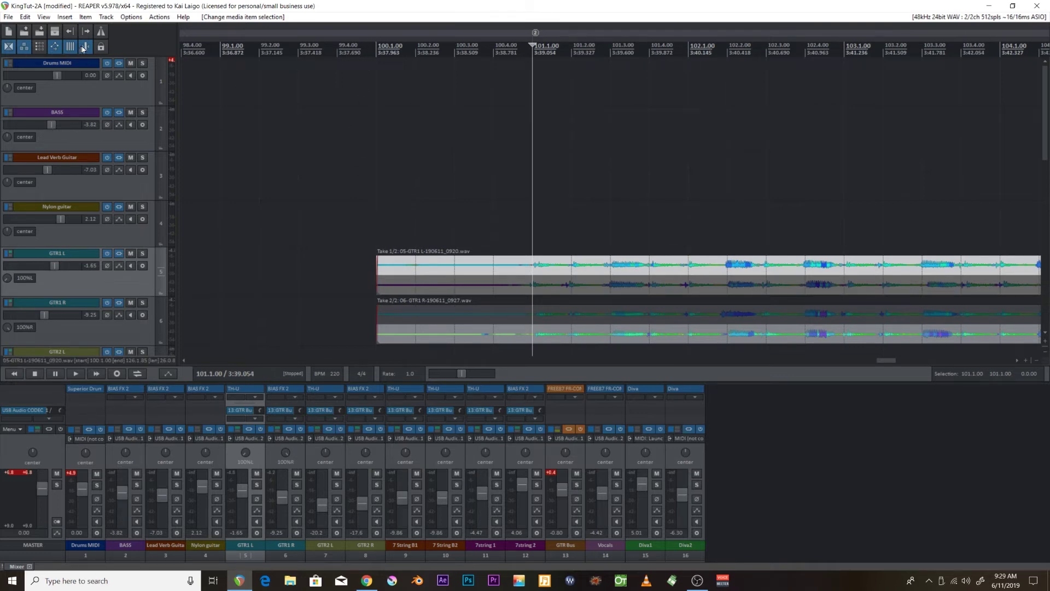
# Trim the start of the GTR1 L and GTR1 R items to measure 101 at marker 2
pyautogui.click(389, 265)
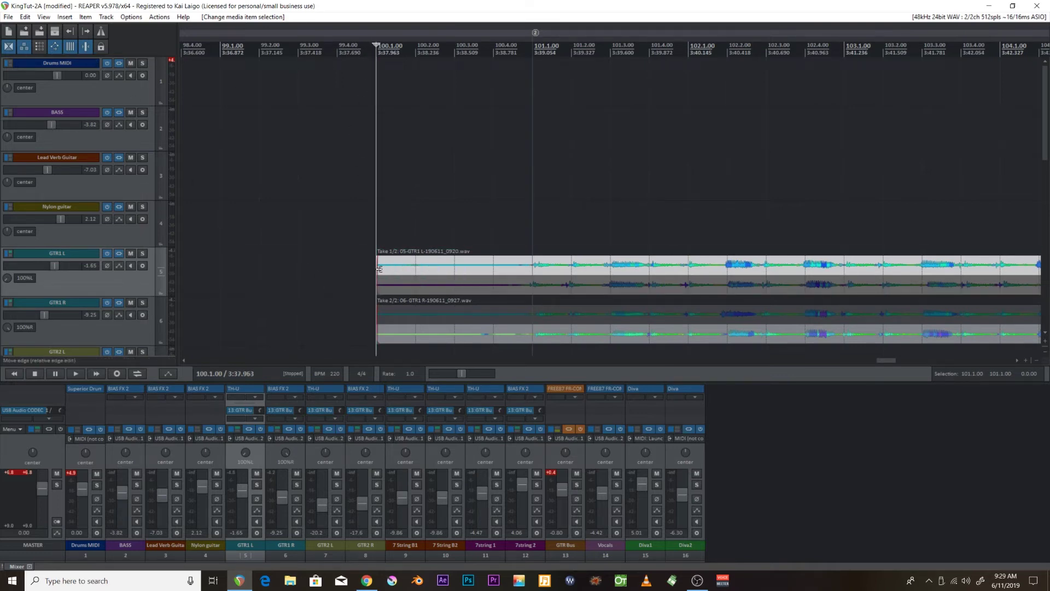
pyautogui.moveTo(379, 269); pyautogui.dragTo(533, 269)
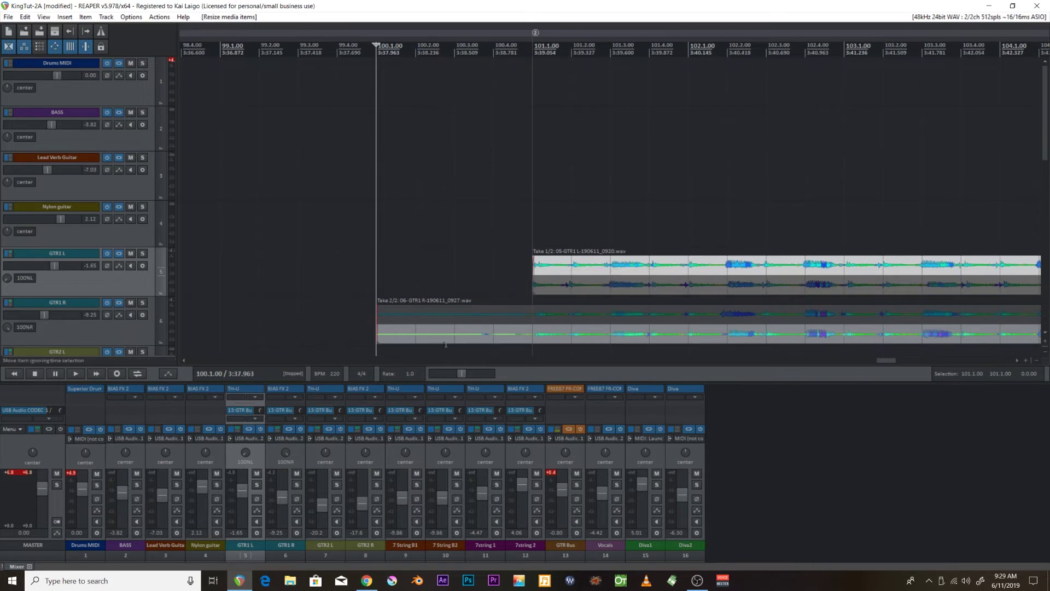
pyautogui.moveTo(378, 316); pyautogui.dragTo(533, 316)
# Delete the short leftover items after measure 126 at the end of the GTR1 L and GTR1 R recordings
pyautogui.scroll(-5, 547, 306)
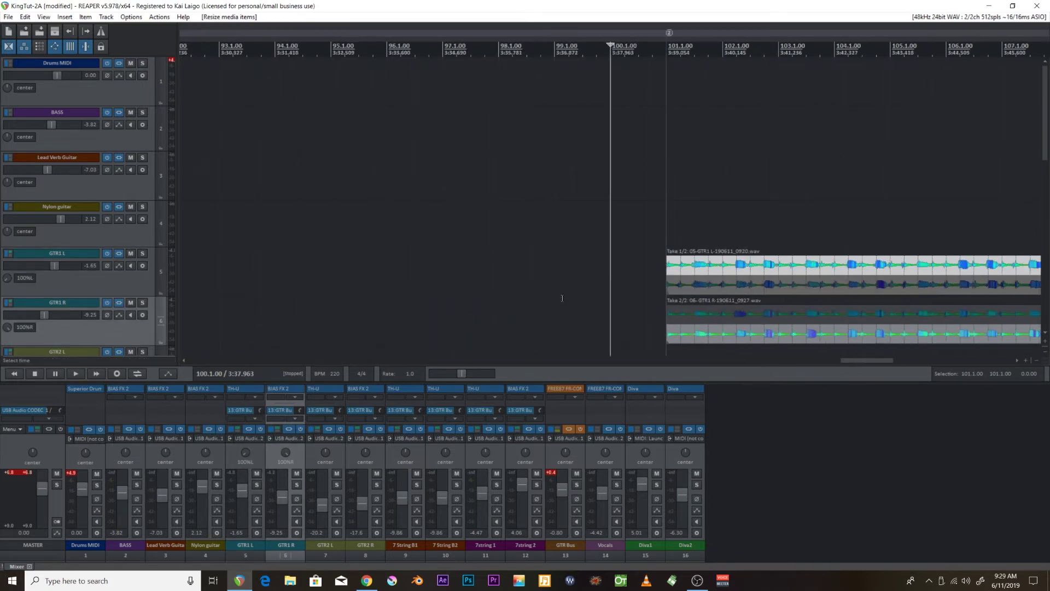
pyautogui.scroll(-2, 567, 300)
pyautogui.click(726, 225)
pyautogui.scroll(8, 727, 227)
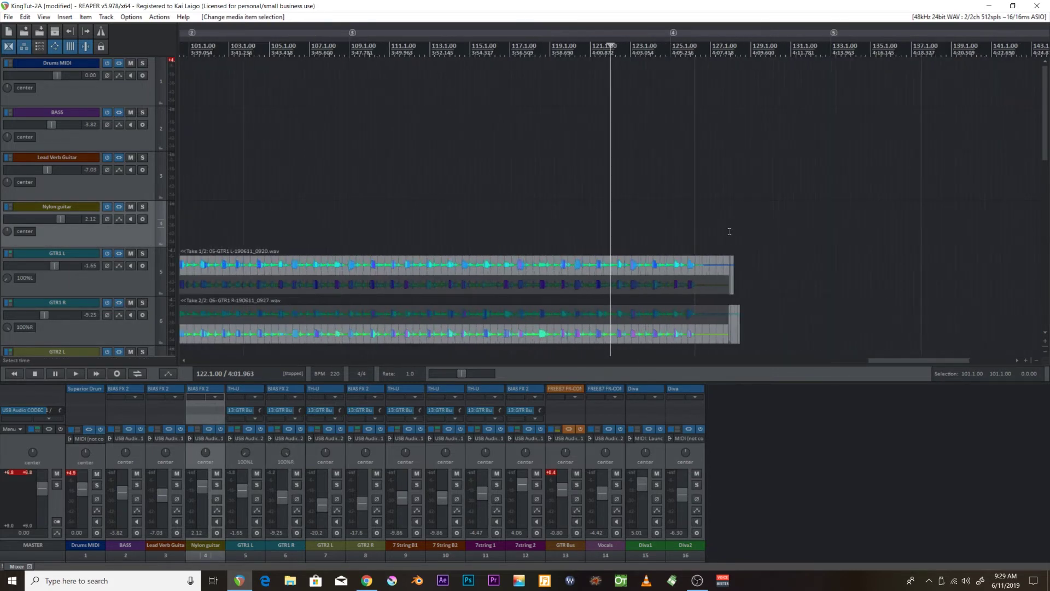
pyautogui.click(803, 230)
pyautogui.scroll(3, 803, 230)
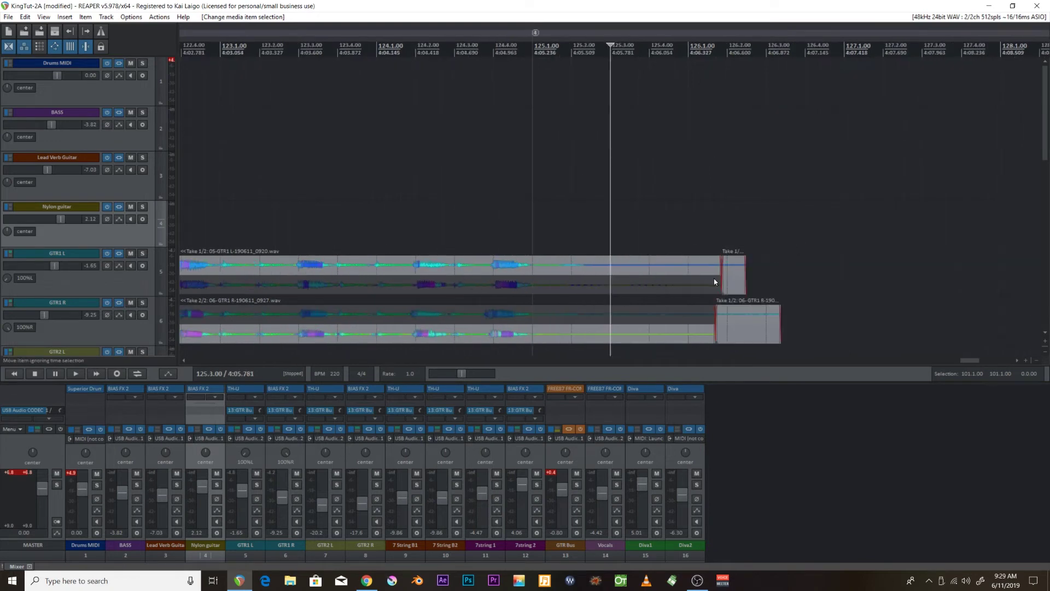
pyautogui.click(740, 280)
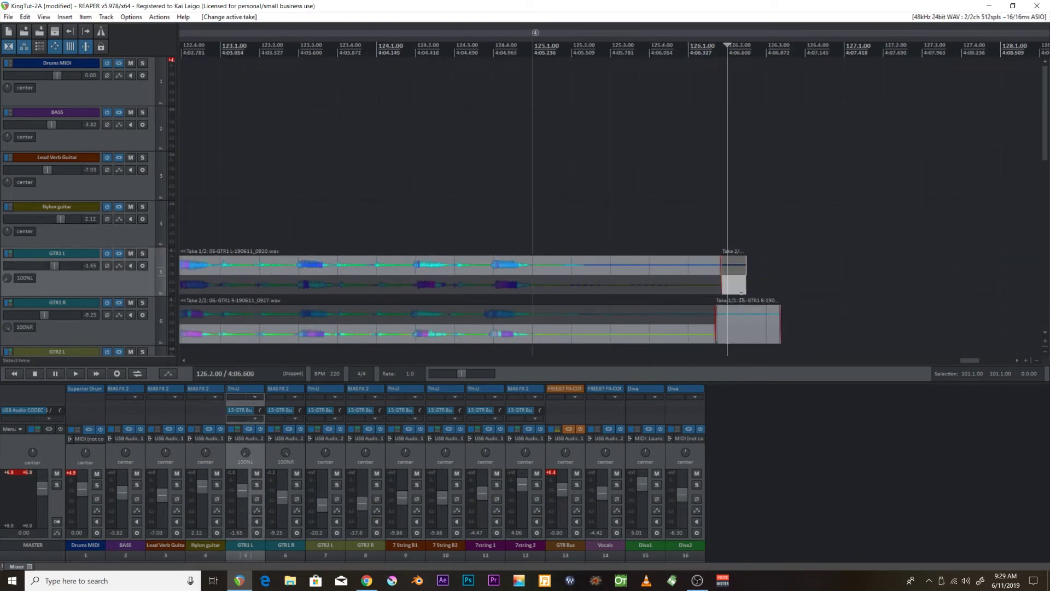
pyautogui.press('Delete')
pyautogui.click(741, 323)
pyautogui.press('Delete')
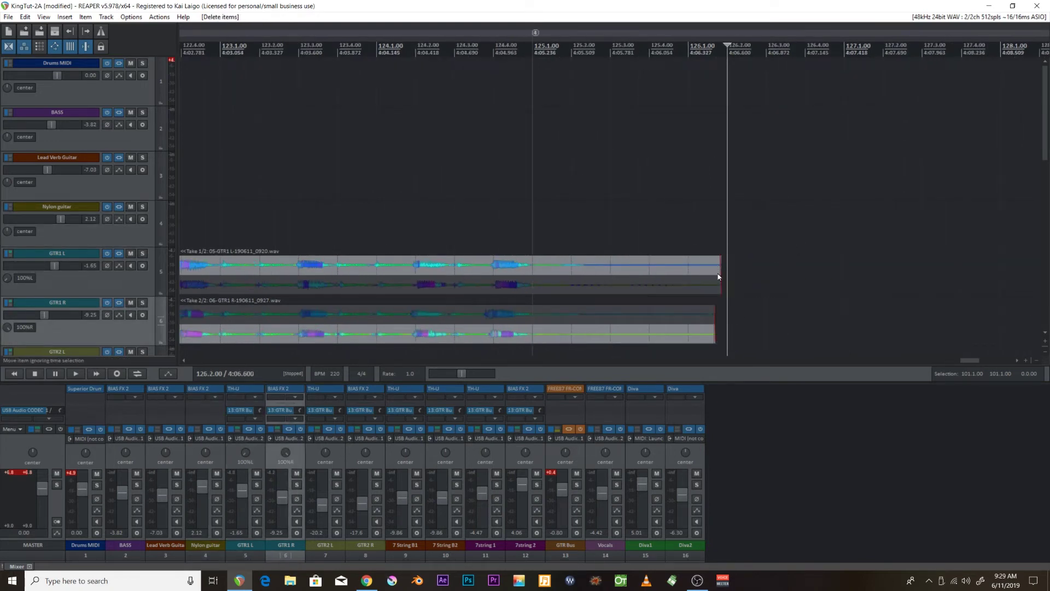
# Trim the end of the GTR1 L and GTR1 R items to measure 125 at marker 4 and save the project
pyautogui.moveTo(718, 277); pyautogui.dragTo(532, 276)
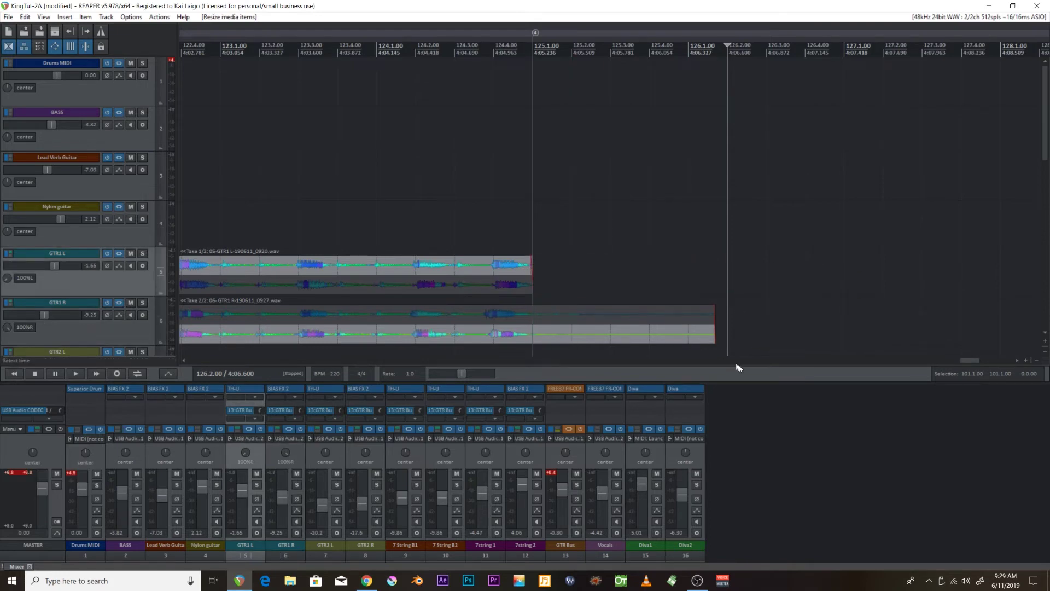
pyautogui.moveTo(713, 340); pyautogui.dragTo(534, 339)
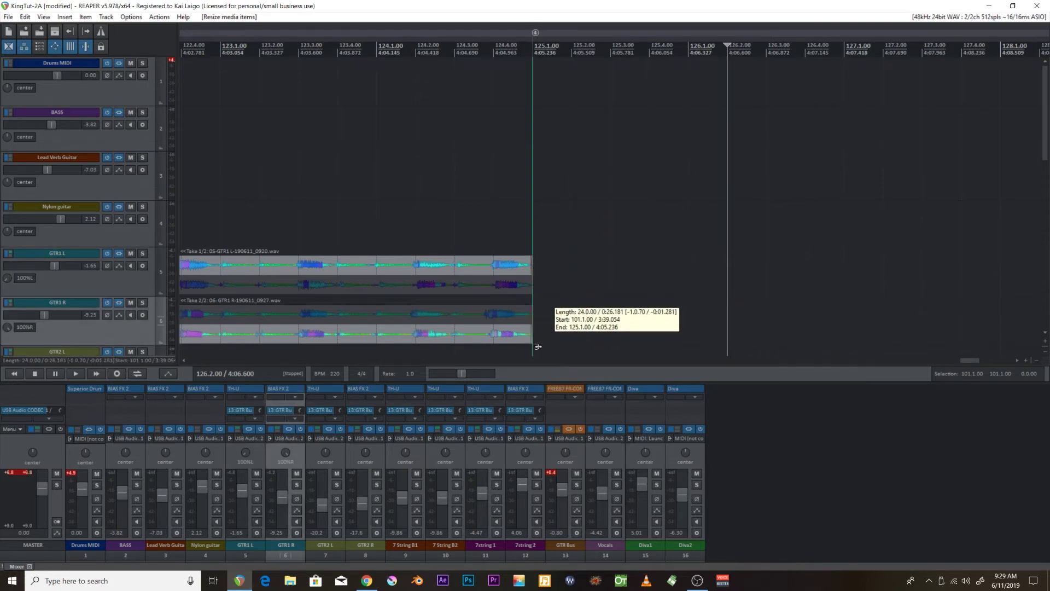
pyautogui.scroll(-3, 533, 339)
pyautogui.scroll(-3, 533, 339)
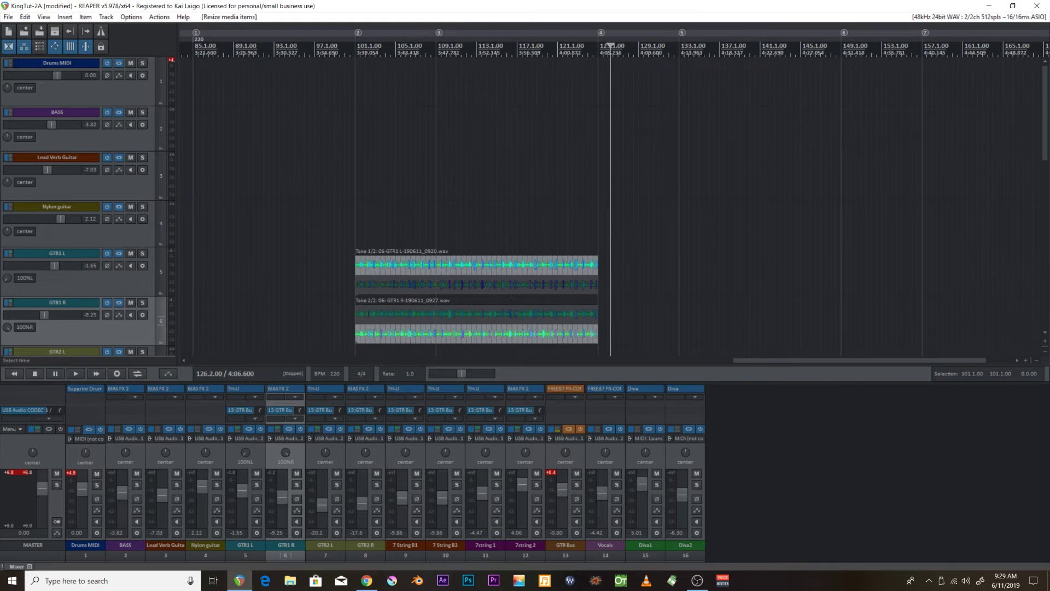
pyautogui.hotkey('ctrl', 's')
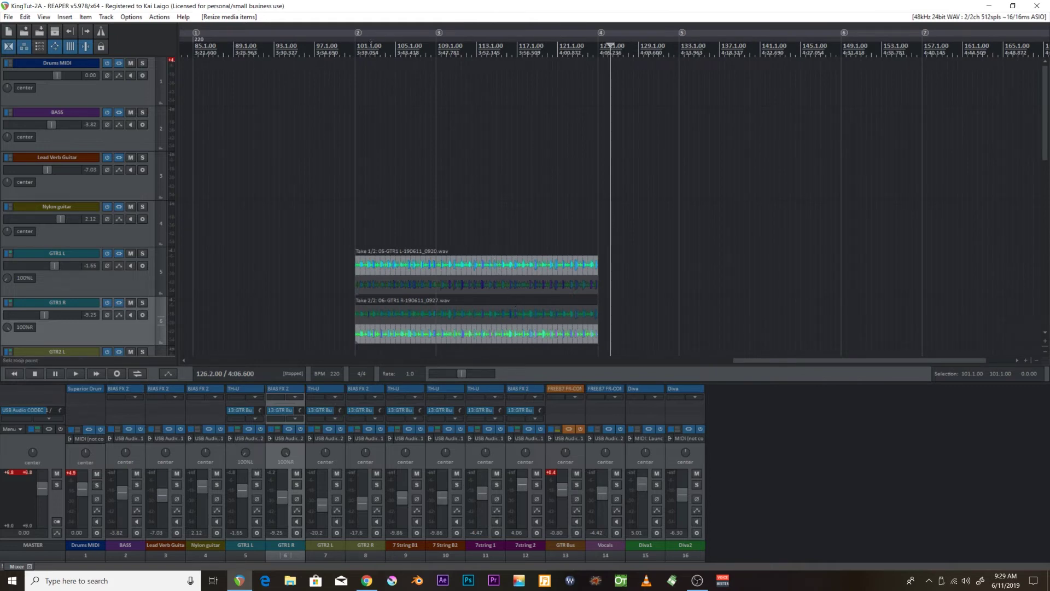
# Play back the beginning of the trimmed guitar section, starting just before marker 2
pyautogui.press('space')
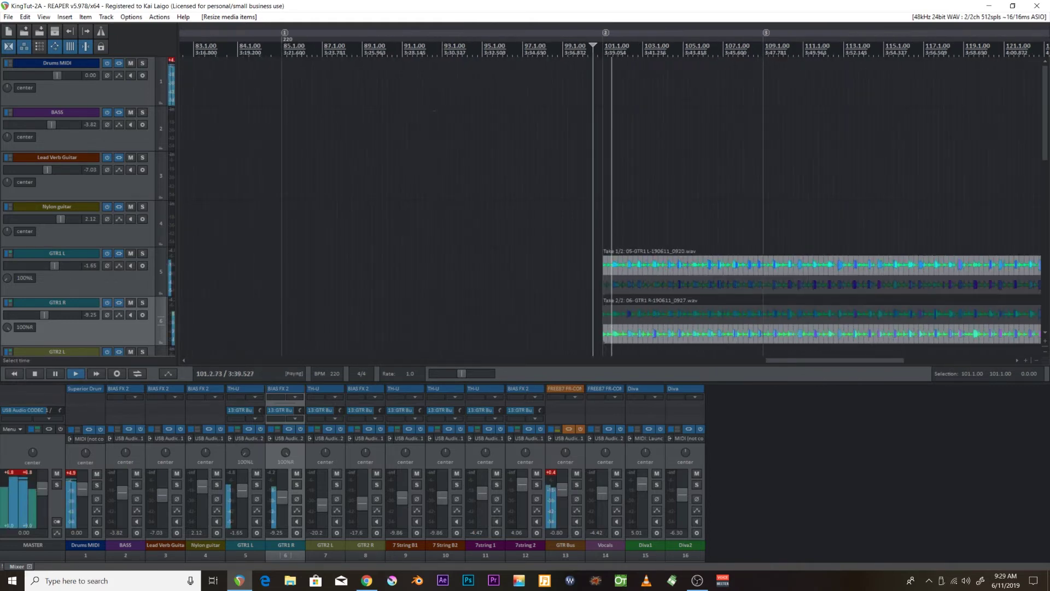
pyautogui.scroll(2, 421, 93)
pyautogui.scroll(-2, 1048, 136)
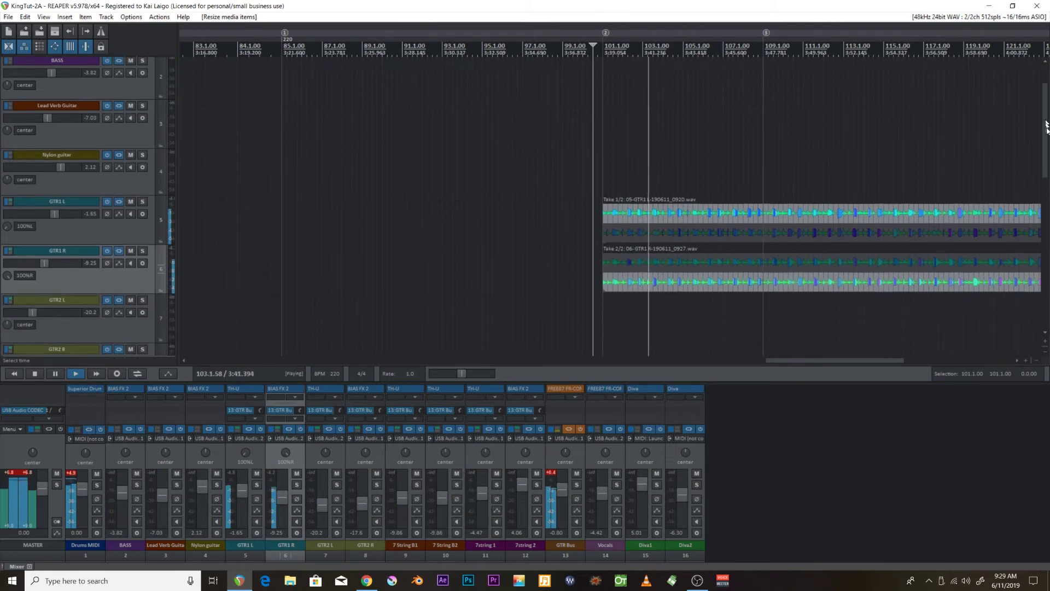
pyautogui.scroll(-3, 499, 175)
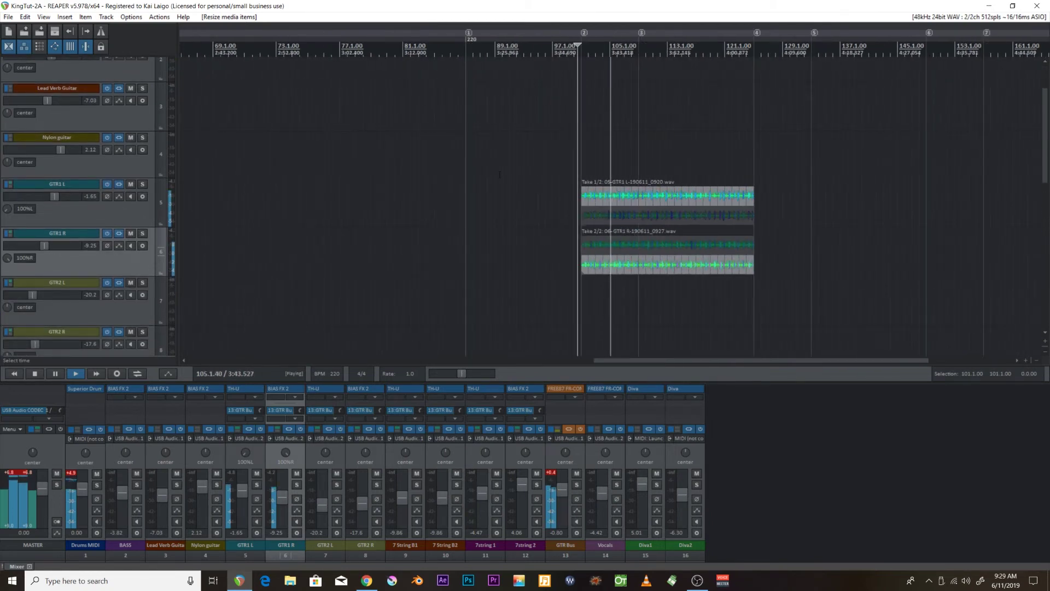
pyautogui.press('space')
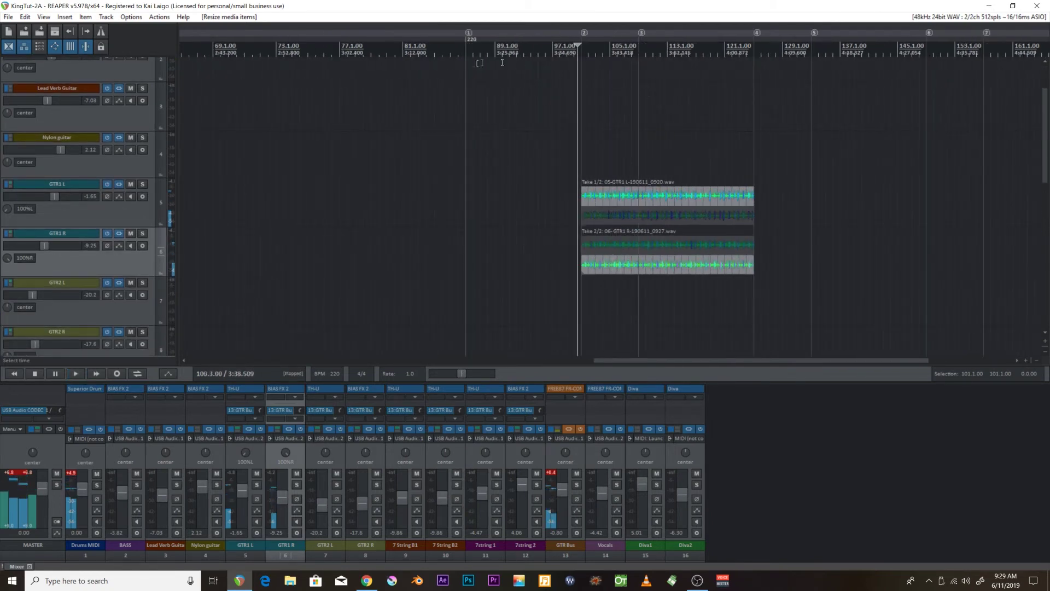
# Move the edit cursor to measure 85 at marker 1 and insert a new track directly below the Nylon guitar track
pyautogui.click(467, 57)
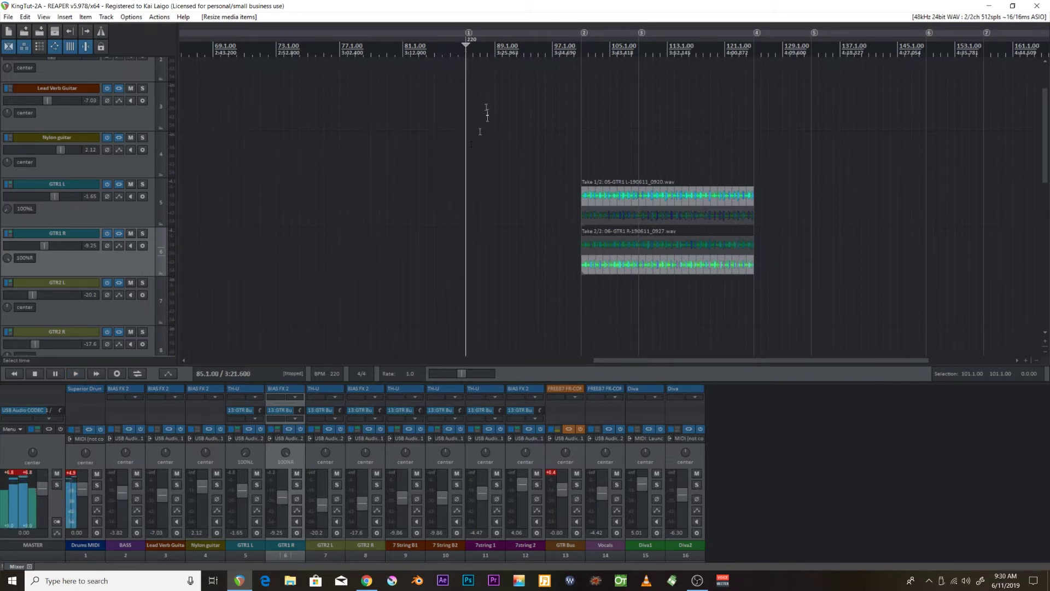
pyautogui.click(118, 170)
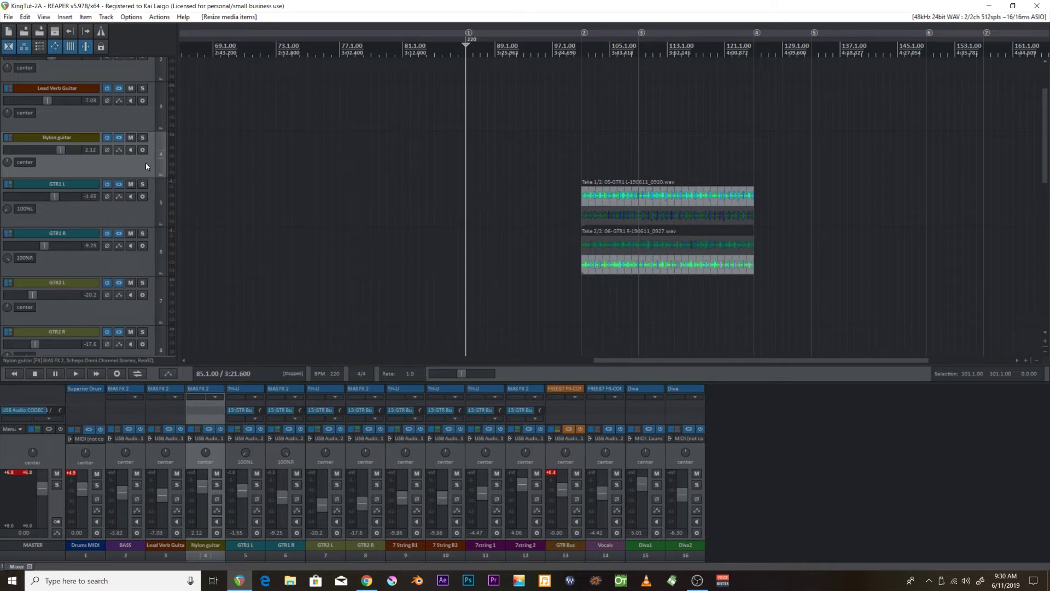
pyautogui.click(101, 221)
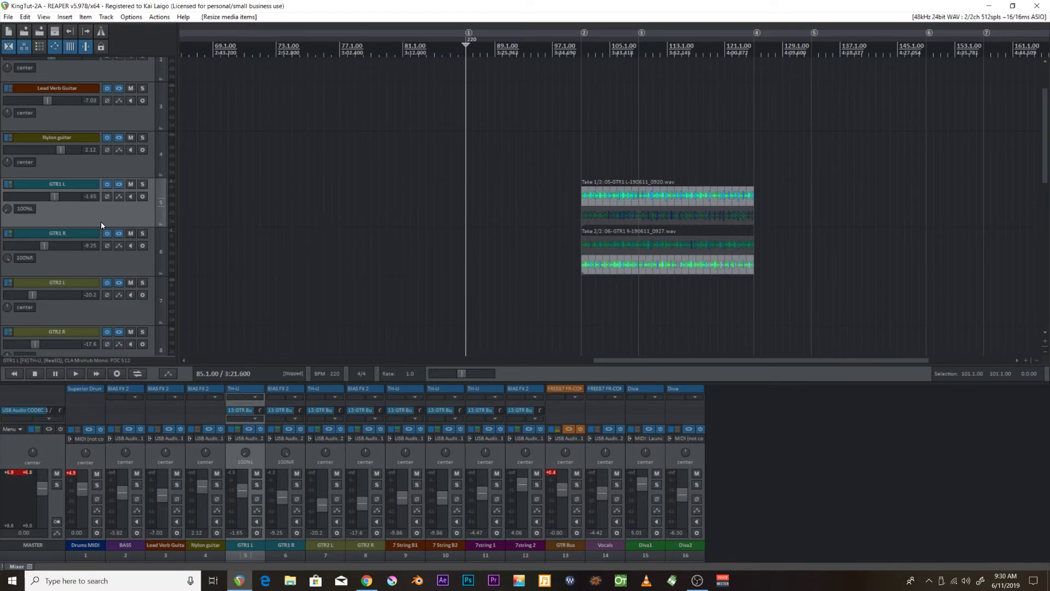
pyautogui.click(148, 172)
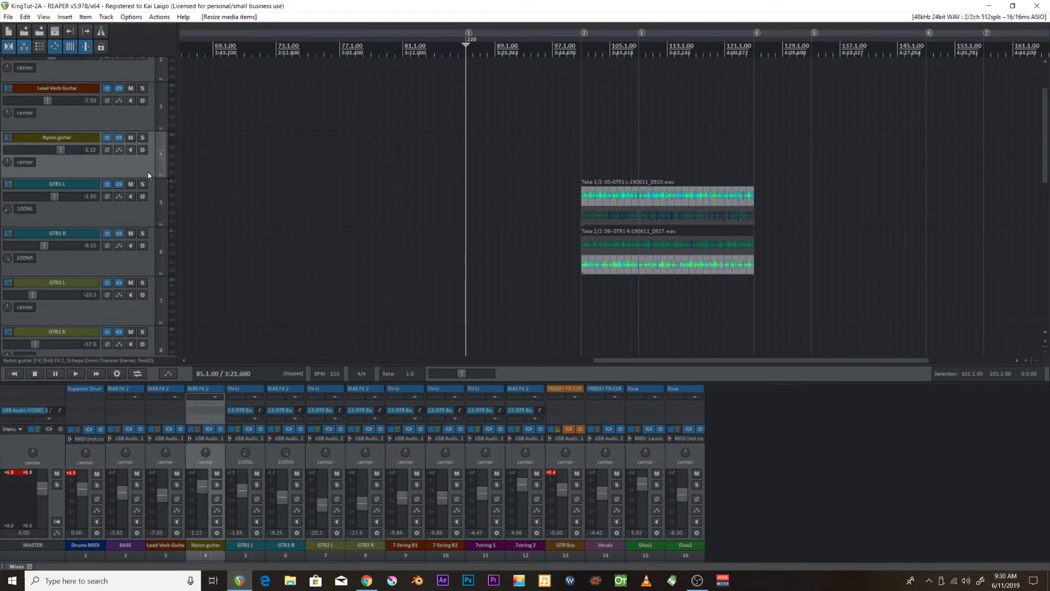
pyautogui.hotkey('ctrl', 't')
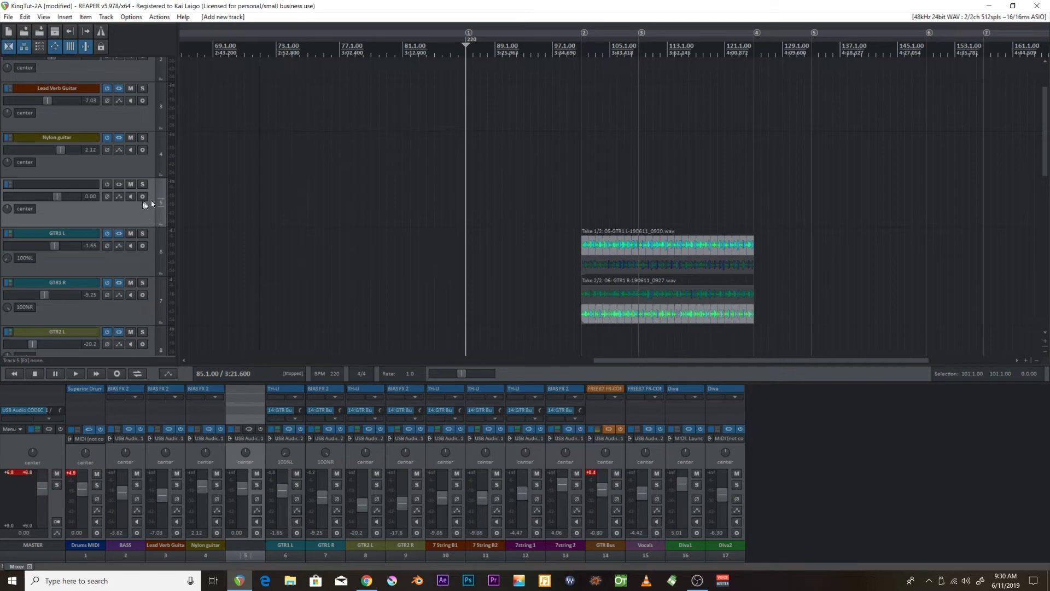
# Place the edit cursor at measure 86 on the new track, just after marker 1
pyautogui.click(567, 200)
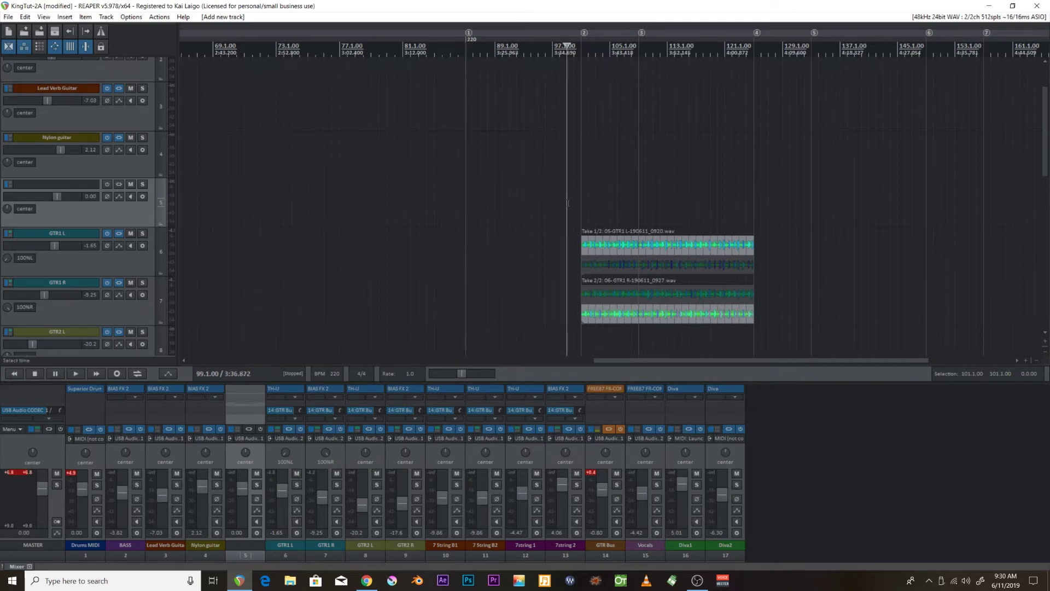
pyautogui.click(573, 190)
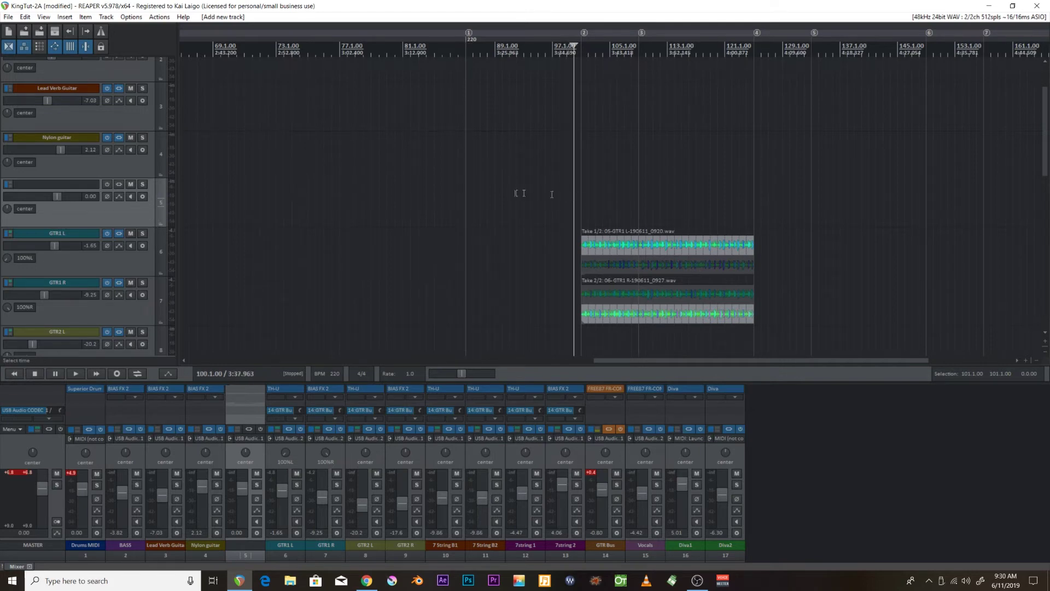
pyautogui.click(477, 191)
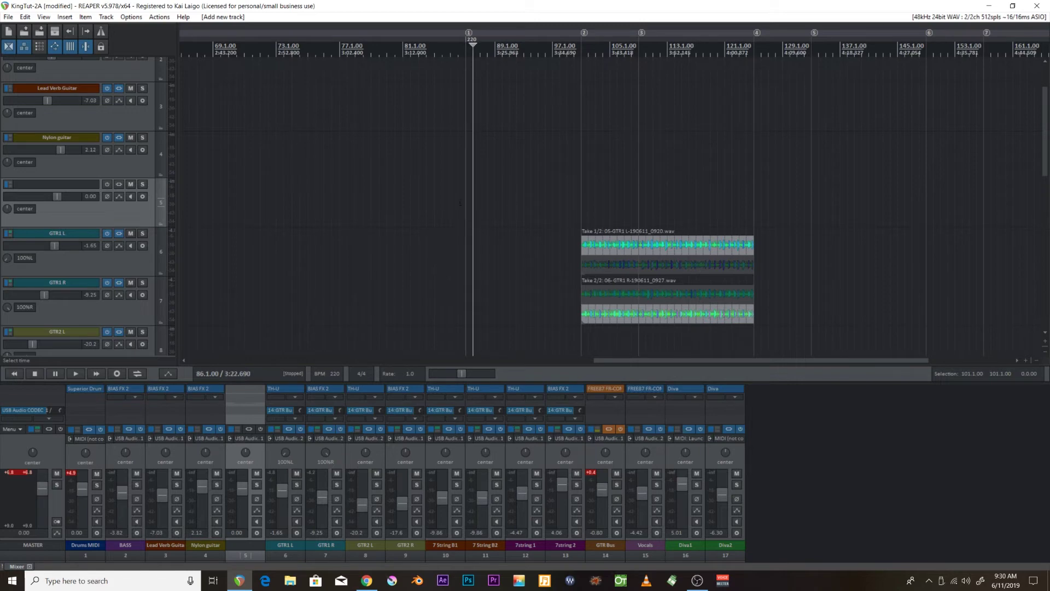
# Place the edit cursor at measure 84.3.00 on the new track, just before marker 1
pyautogui.click(458, 203)
pyautogui.scroll(3, 492, 212)
pyautogui.scroll(-5, 484, 214)
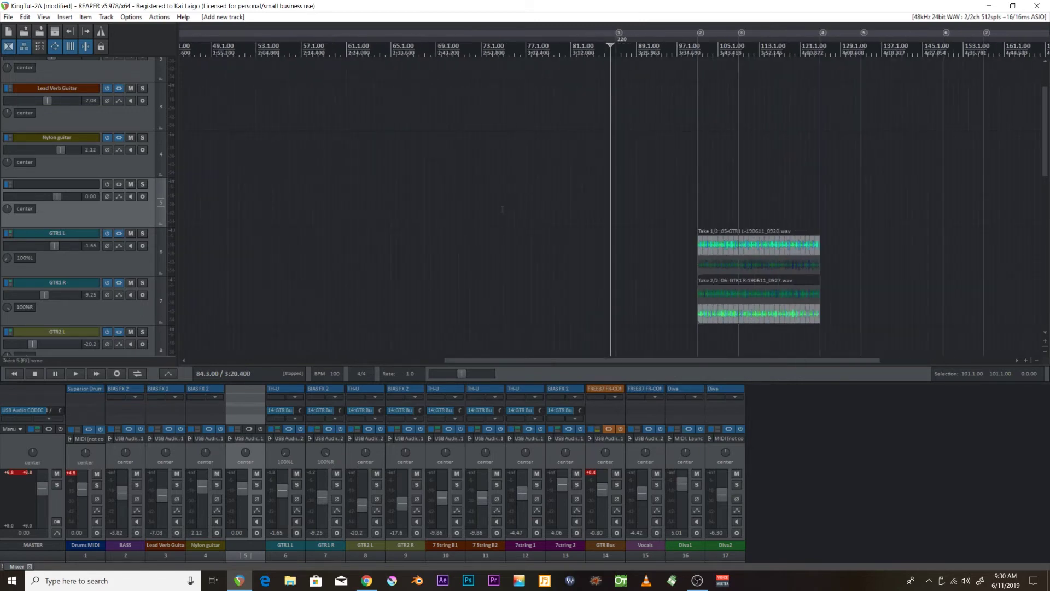
pyautogui.click(605, 195)
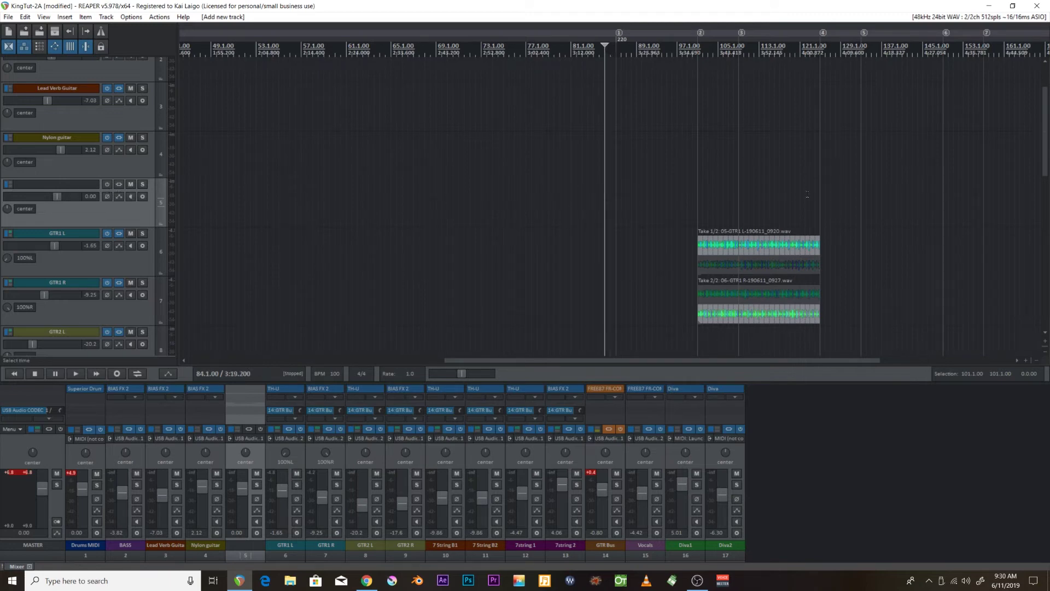
pyautogui.click(647, 209)
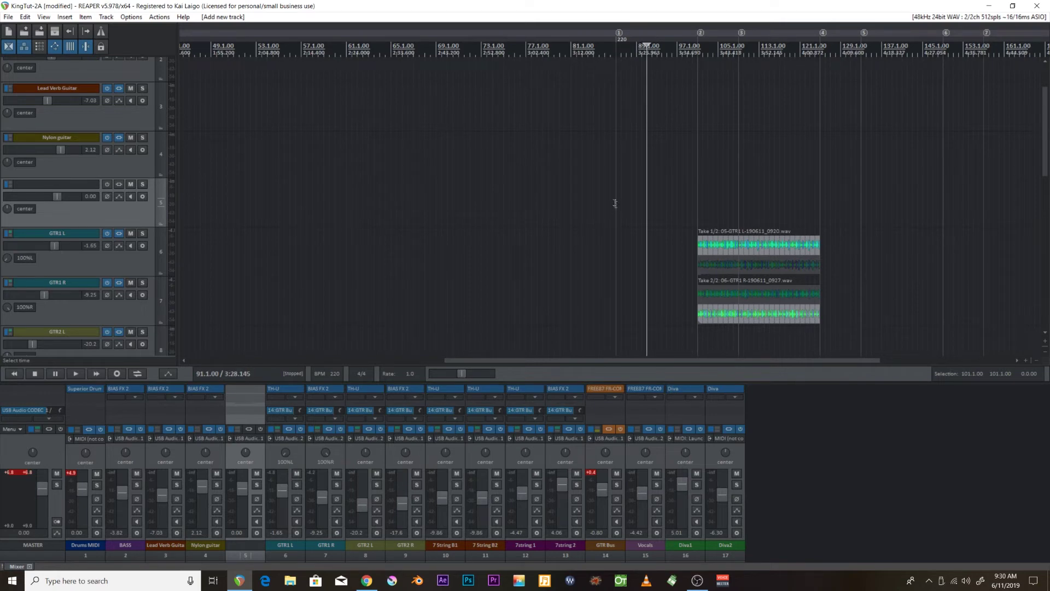
pyautogui.click(611, 202)
pyautogui.scroll(3, 614, 202)
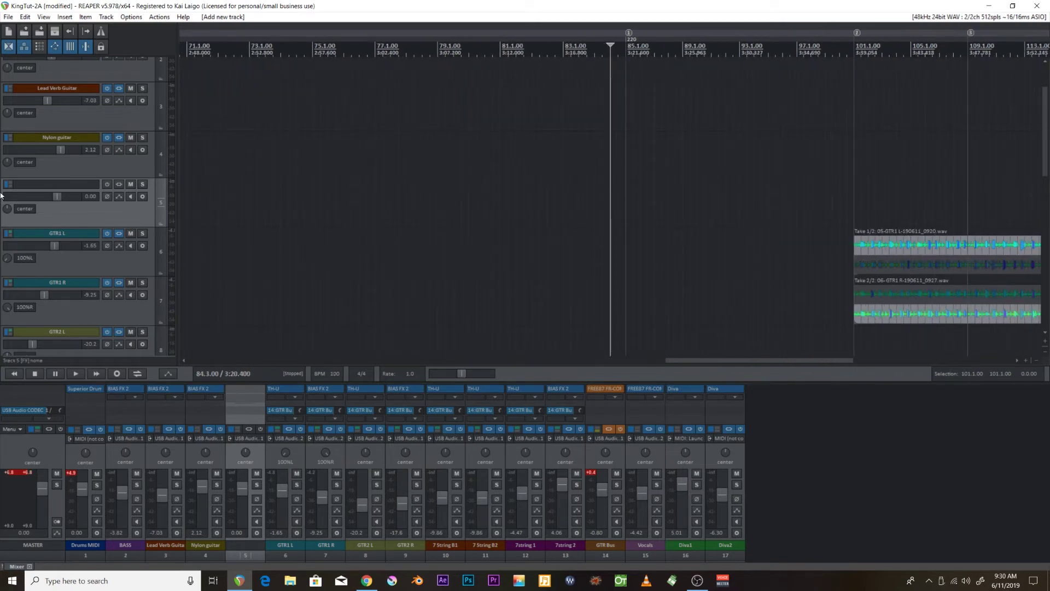
# Arm the new track for recording, set its mono input to USB Audio CODEC 2 and turn on record monitoring
pyautogui.click(143, 197)
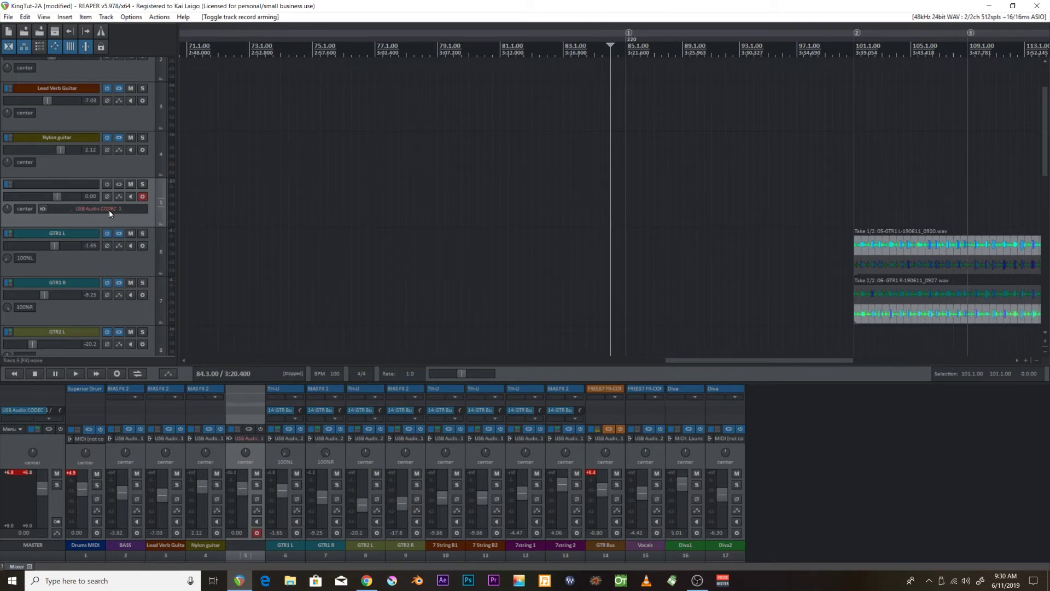
pyautogui.click(109, 209)
pyautogui.moveTo(153, 218)
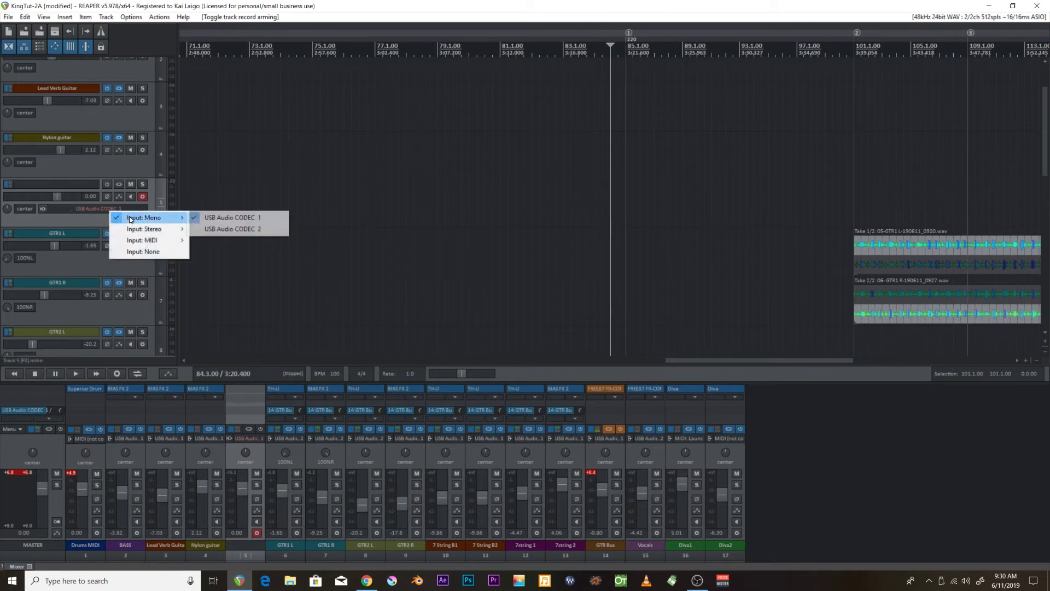
pyautogui.click(246, 228)
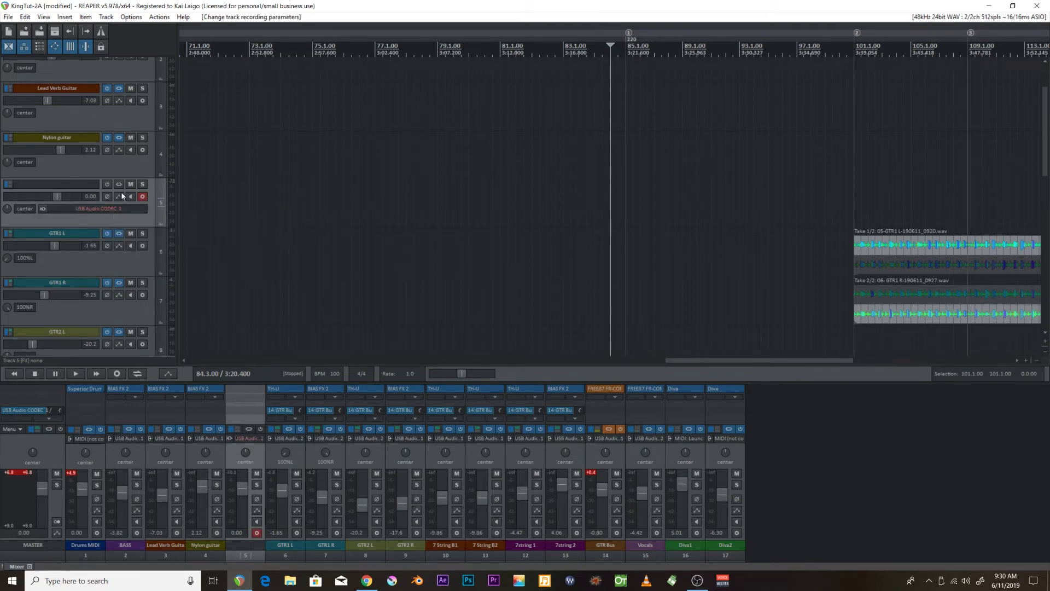
pyautogui.click(131, 197)
# Enable the metronome and play back the section up to marker 2, starting from measure 84.3.00
pyautogui.click(619, 206)
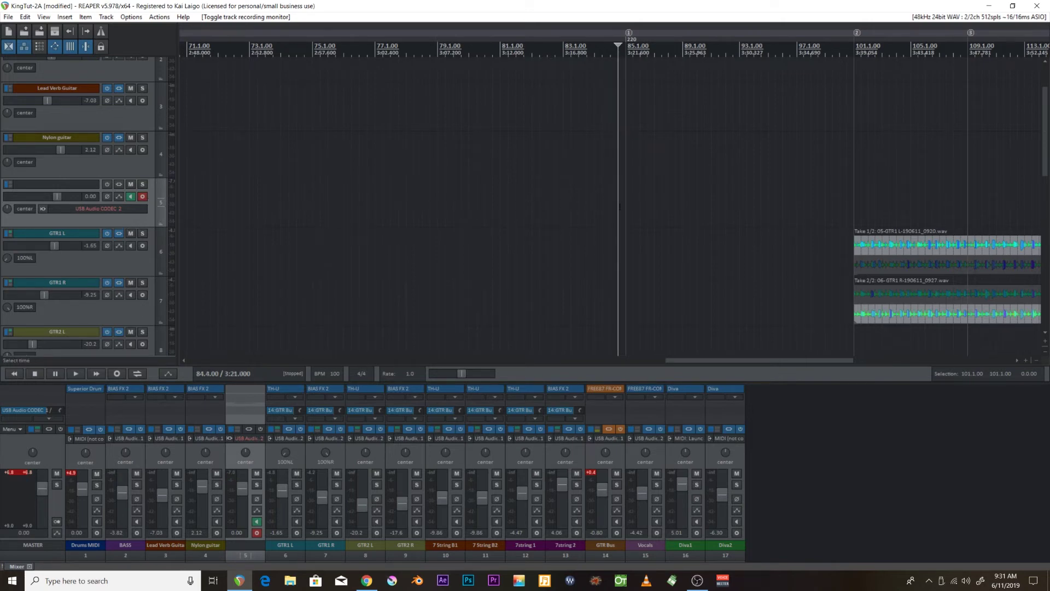
pyautogui.click(610, 213)
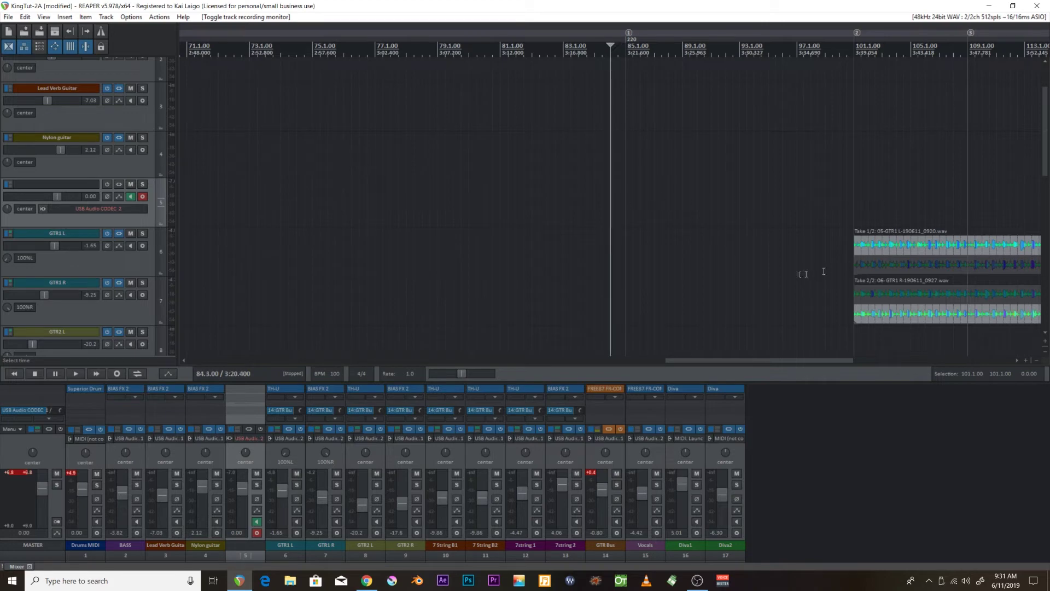
pyautogui.scroll(-3, 620, 237)
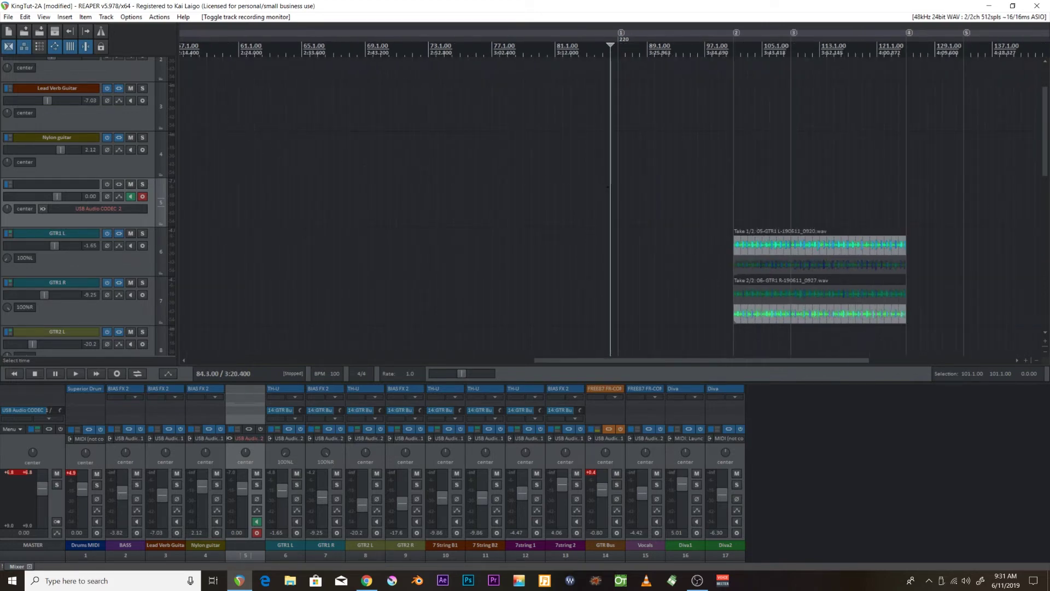
pyautogui.click(576, 193)
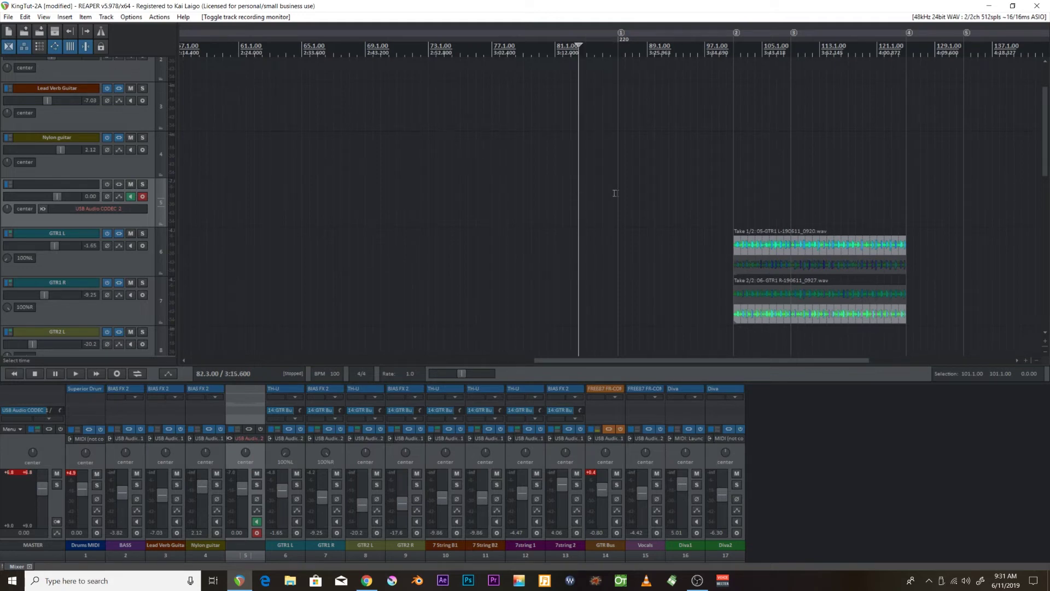
pyautogui.click(610, 190)
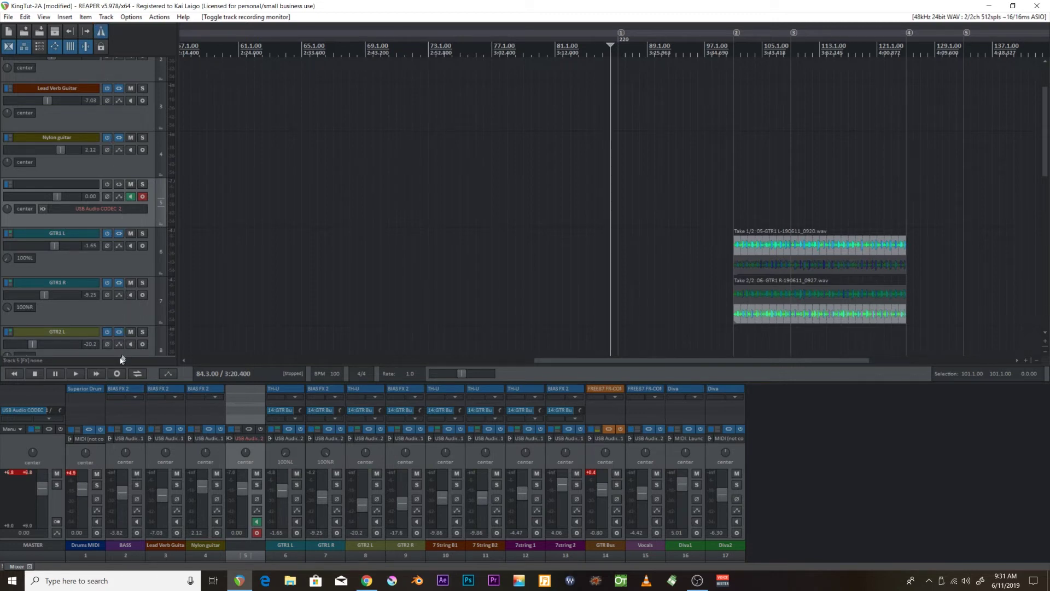
pyautogui.click(77, 374)
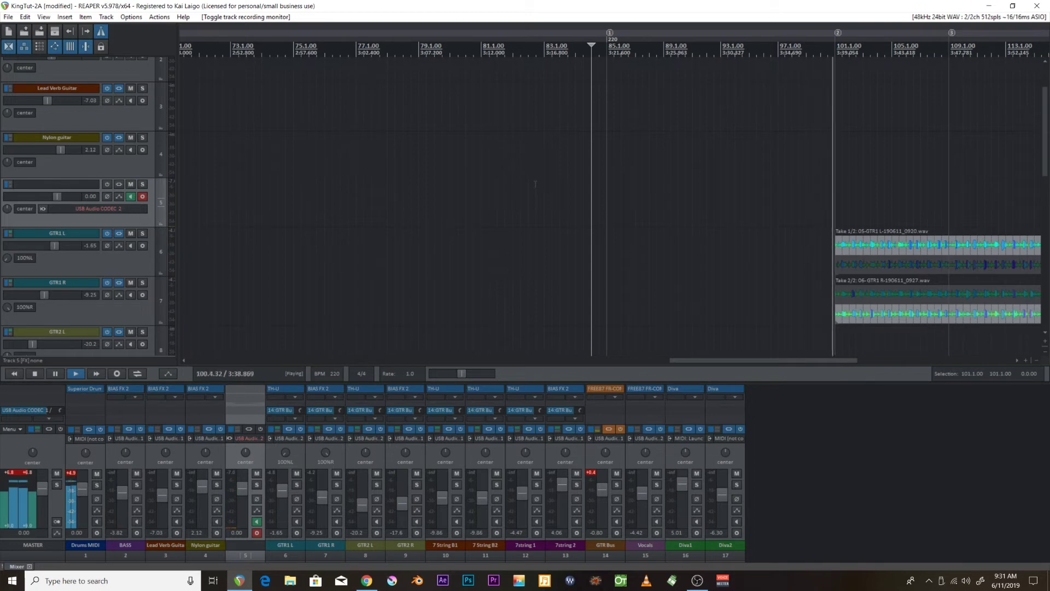
pyautogui.press('space')
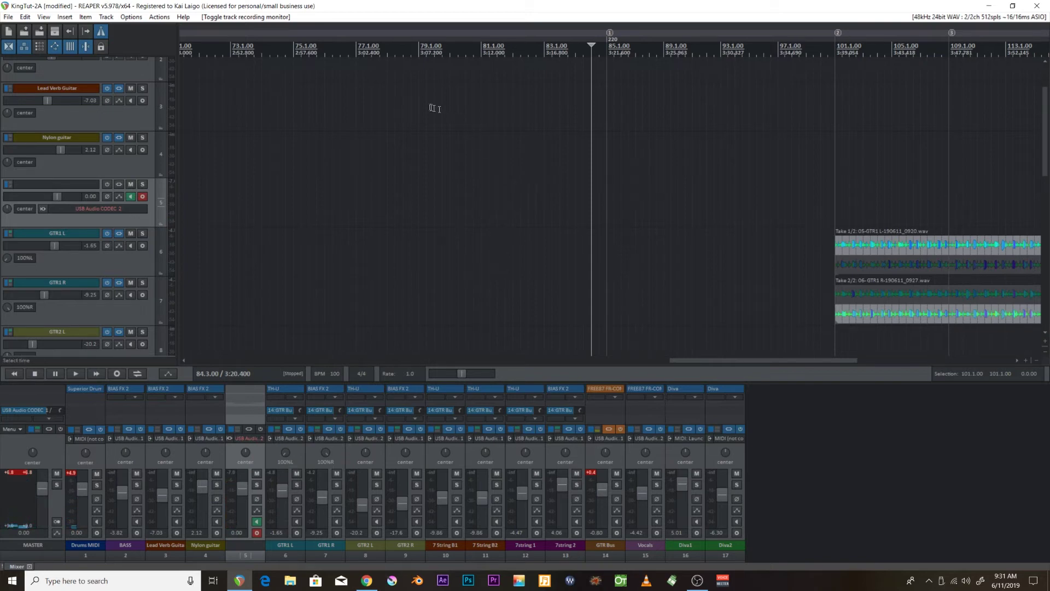
# Reposition the edit cursor to measure 84.4.00, just before marker 1
pyautogui.click(497, 49)
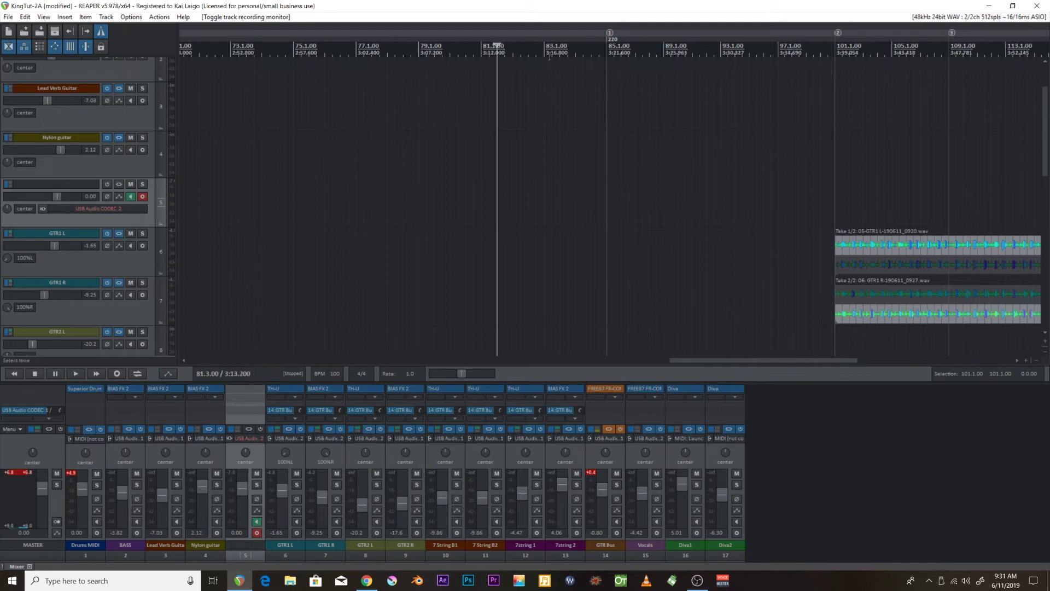
pyautogui.click(536, 52)
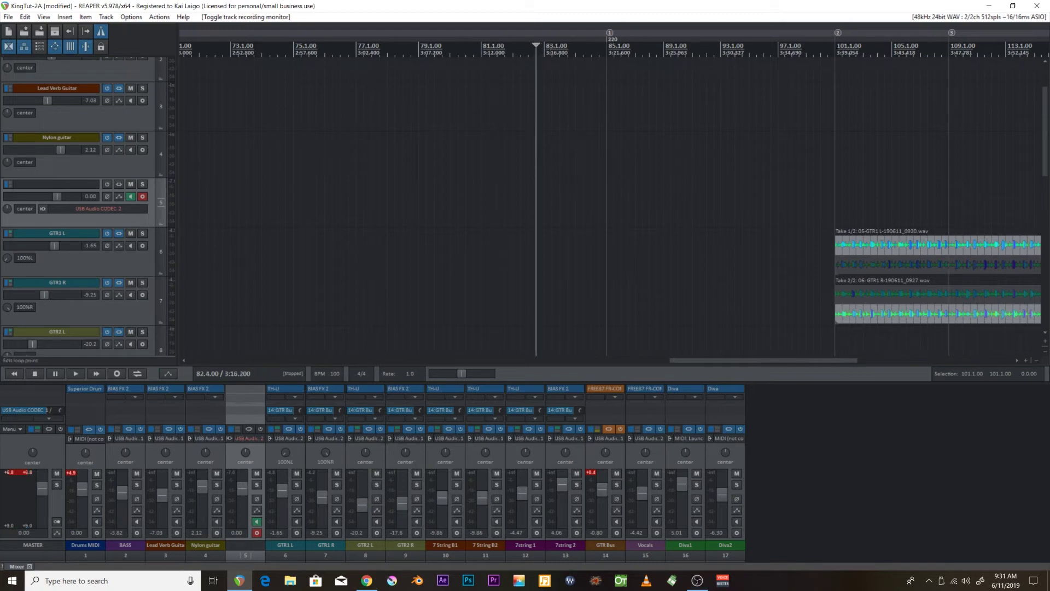
pyautogui.press('2')
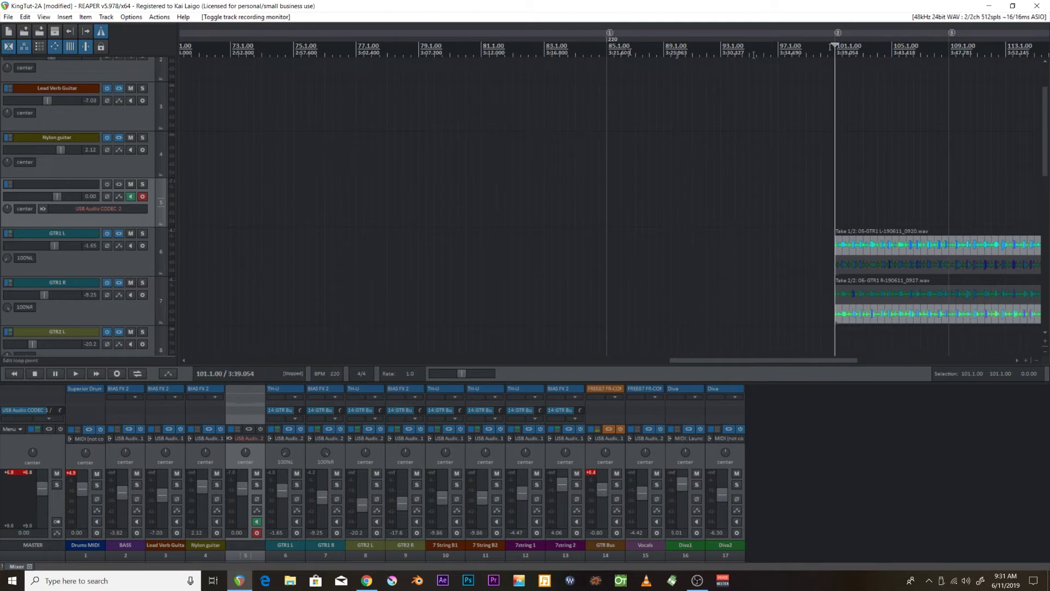
pyautogui.click(591, 49)
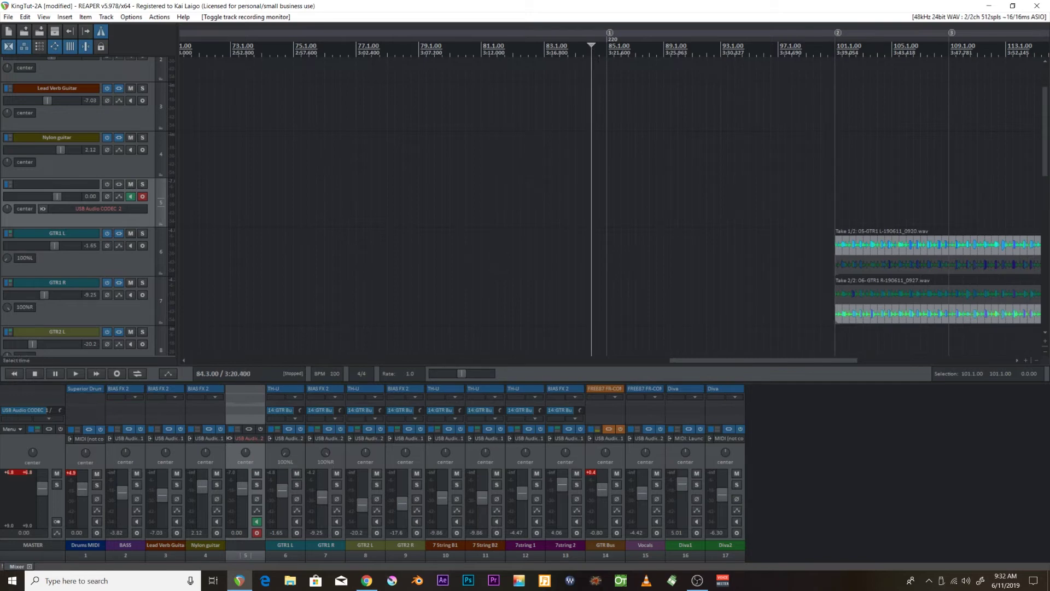
pyautogui.click(599, 71)
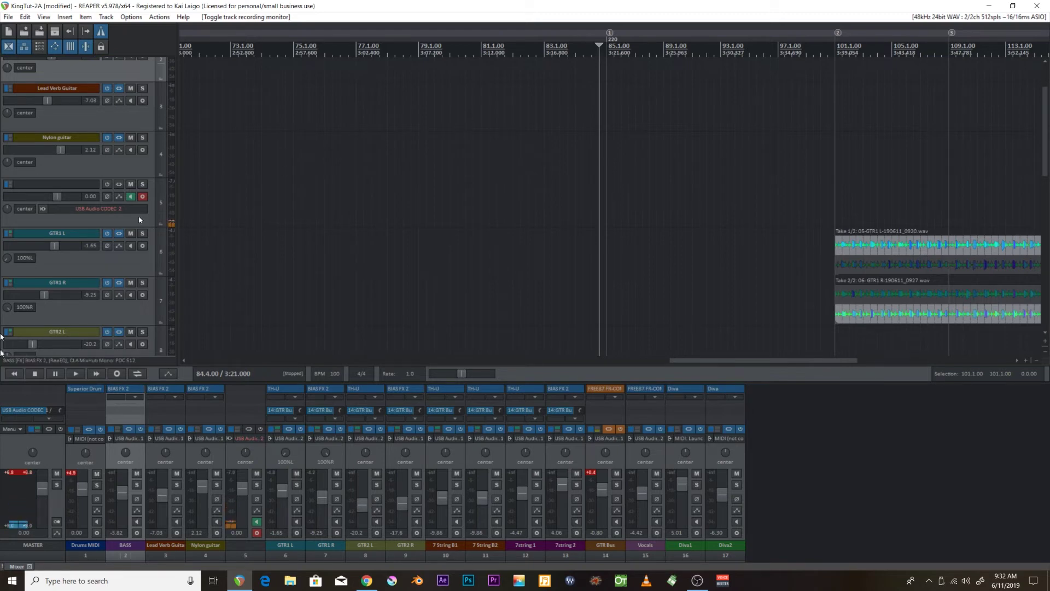
# Start a recording on the new track, stop it during the pre-roll and play back the section from measure 84.4
pyautogui.click(117, 373)
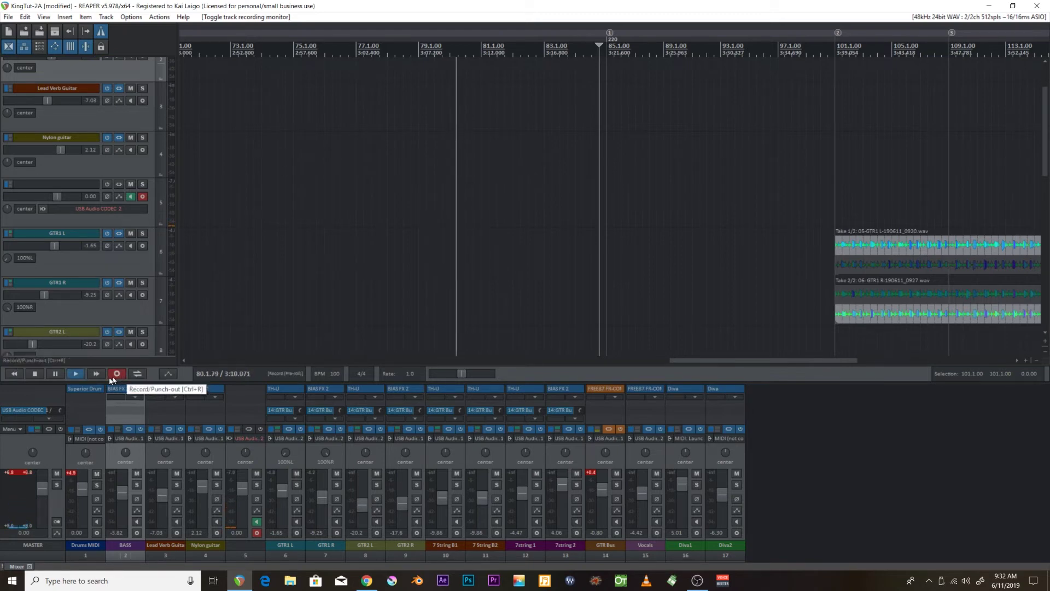
pyautogui.click(32, 373)
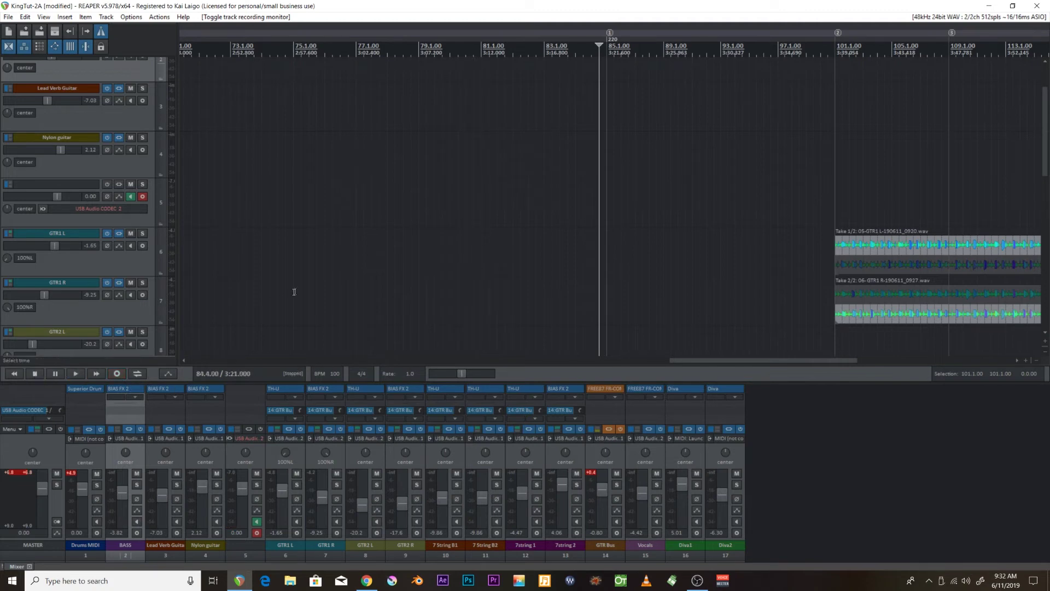
pyautogui.click(76, 372)
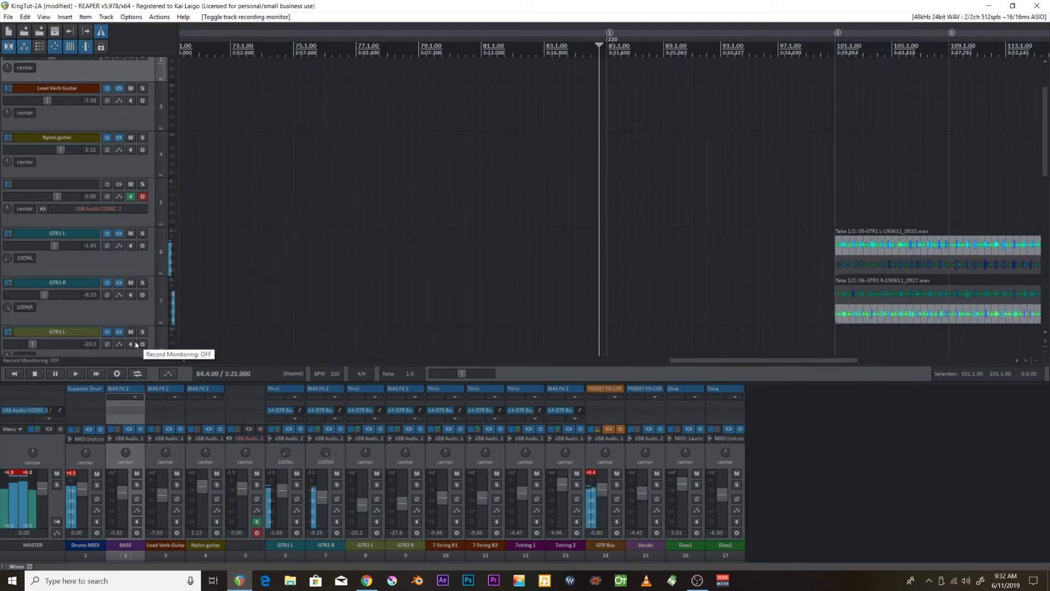
# Record a first take on the new track from measure 84.4 and delete the recorded file
pyautogui.click(116, 372)
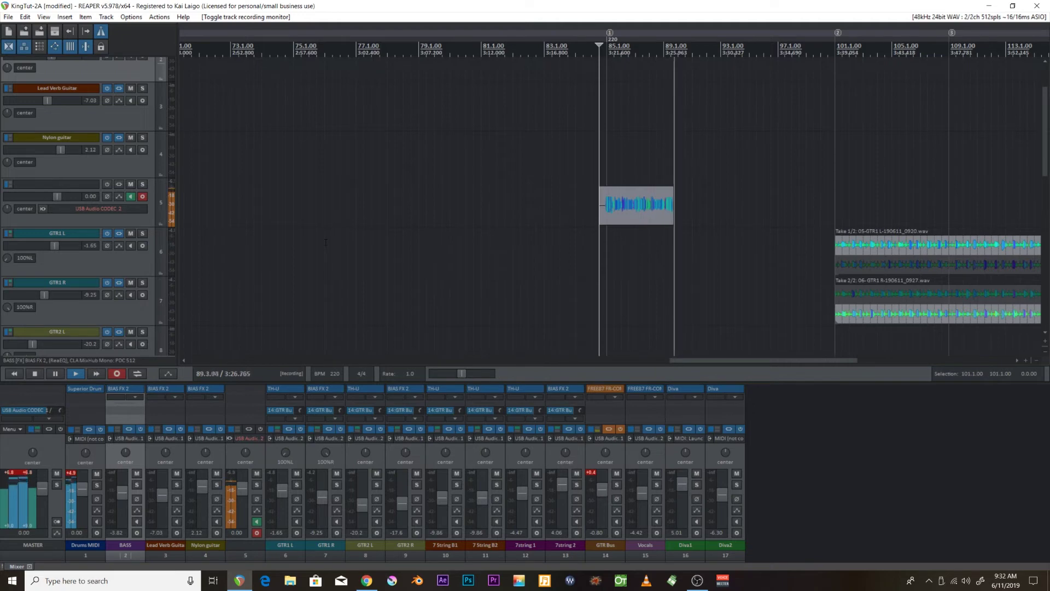
pyautogui.press('space')
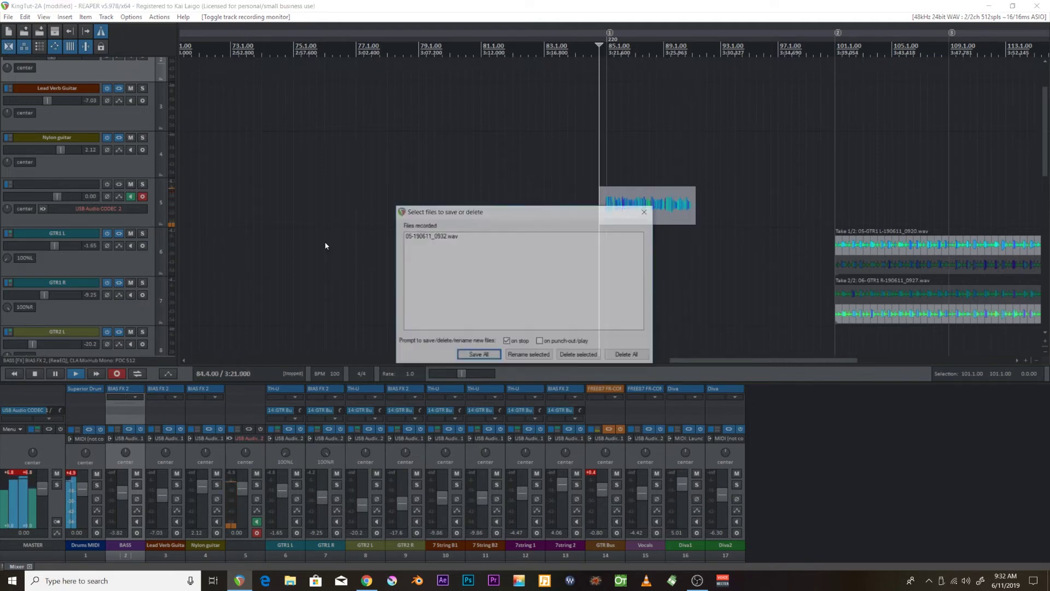
pyautogui.click(634, 356)
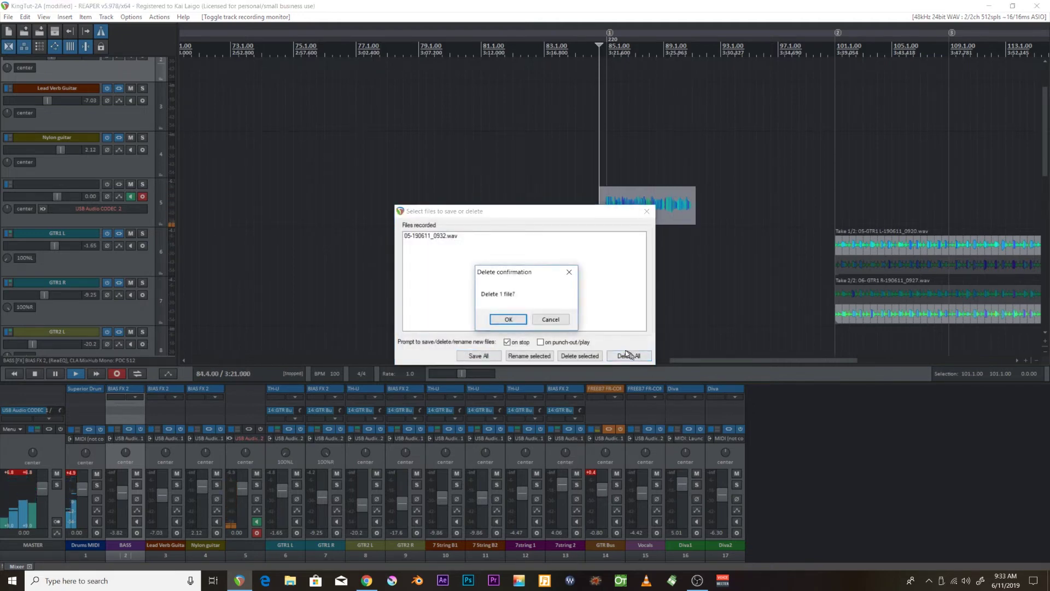
pyautogui.press('Return')
# Record a second take on the new track from measure 84.4 and delete its file
pyautogui.click(116, 373)
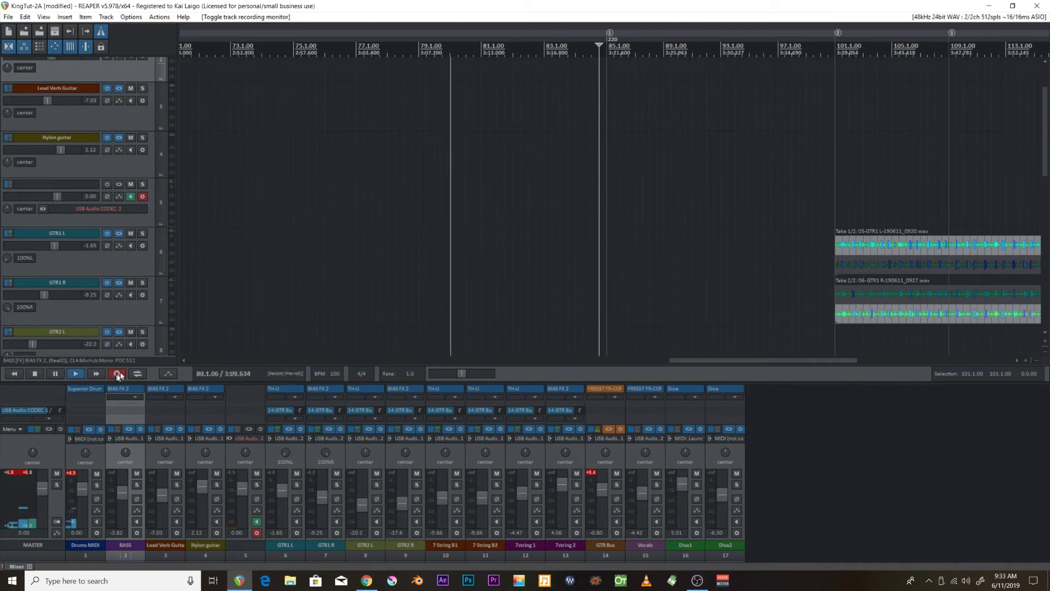
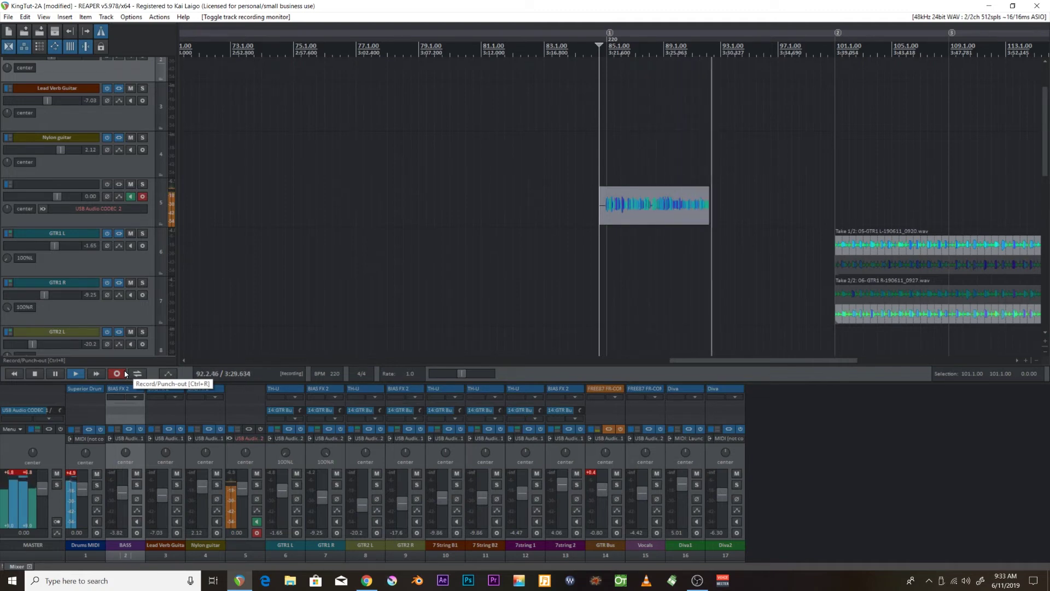
pyautogui.click(126, 374)
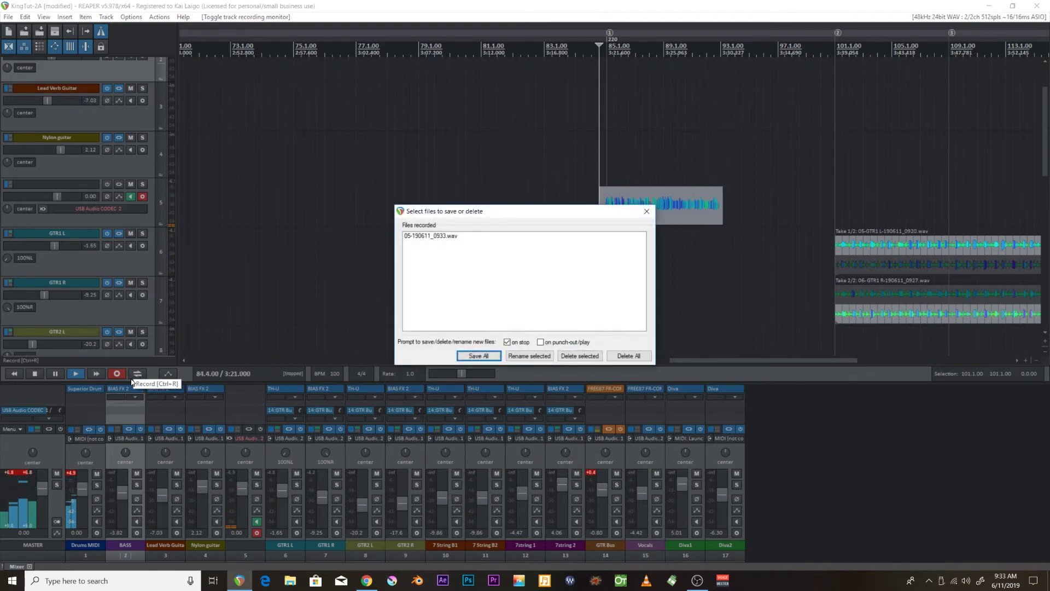
pyautogui.click(628, 356)
pyautogui.click(506, 316)
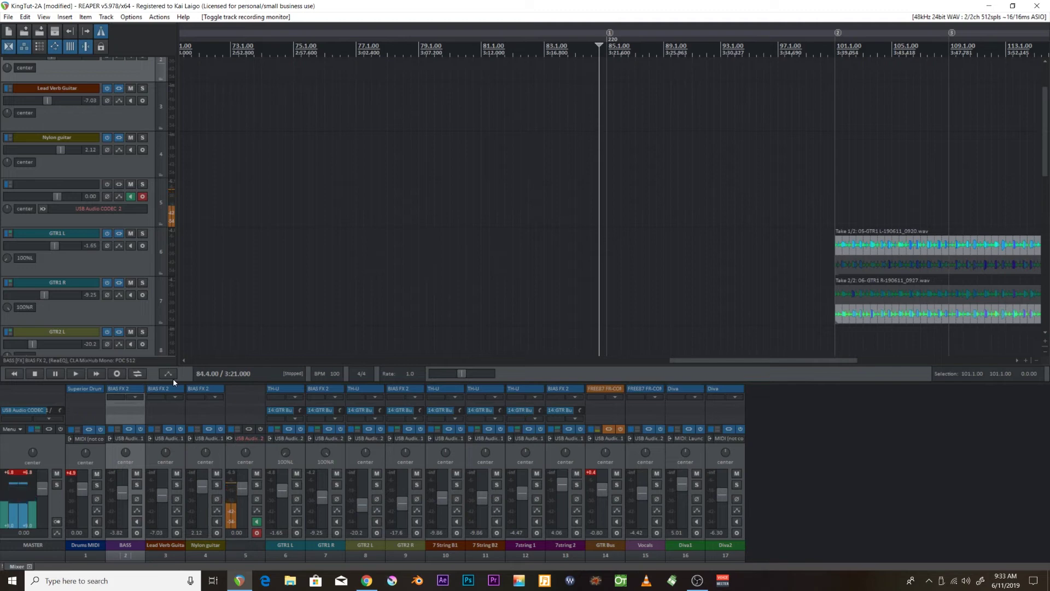
# Record a third take on the new track from measure 84.4 and discard it
pyautogui.click(118, 375)
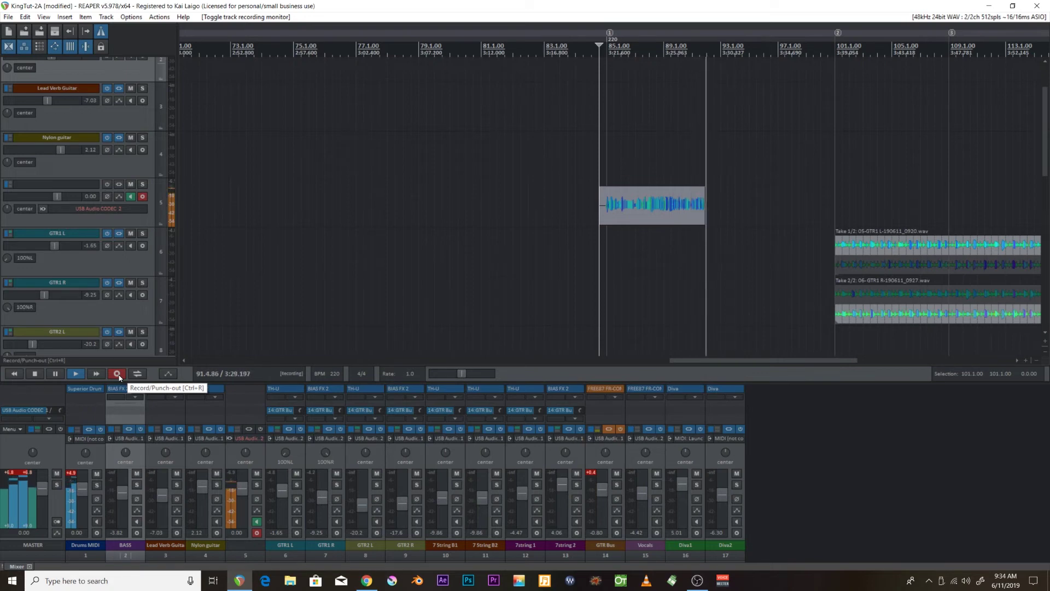
pyautogui.click(117, 374)
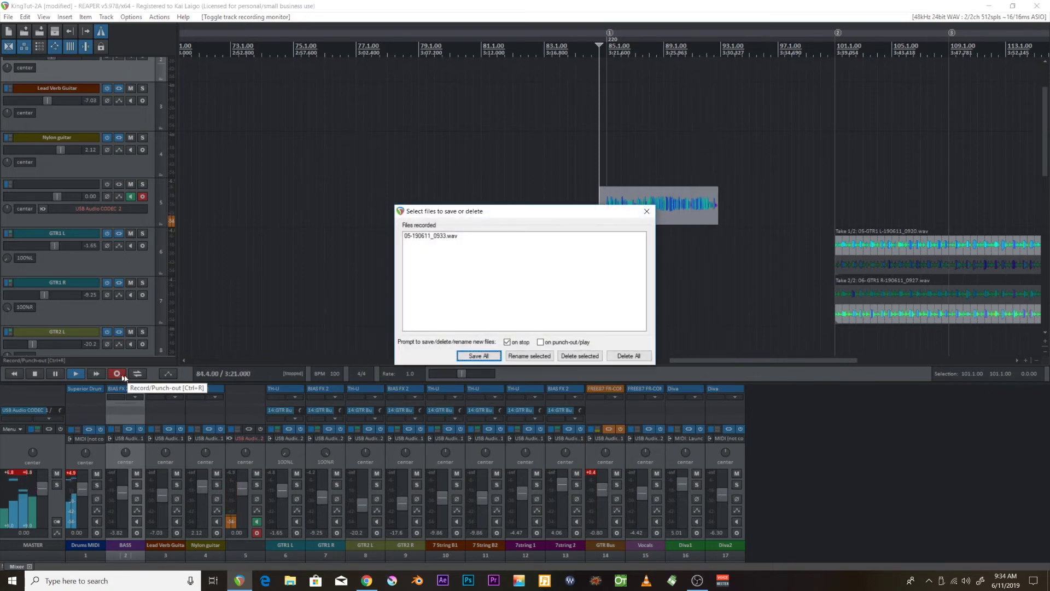
pyautogui.click(628, 355)
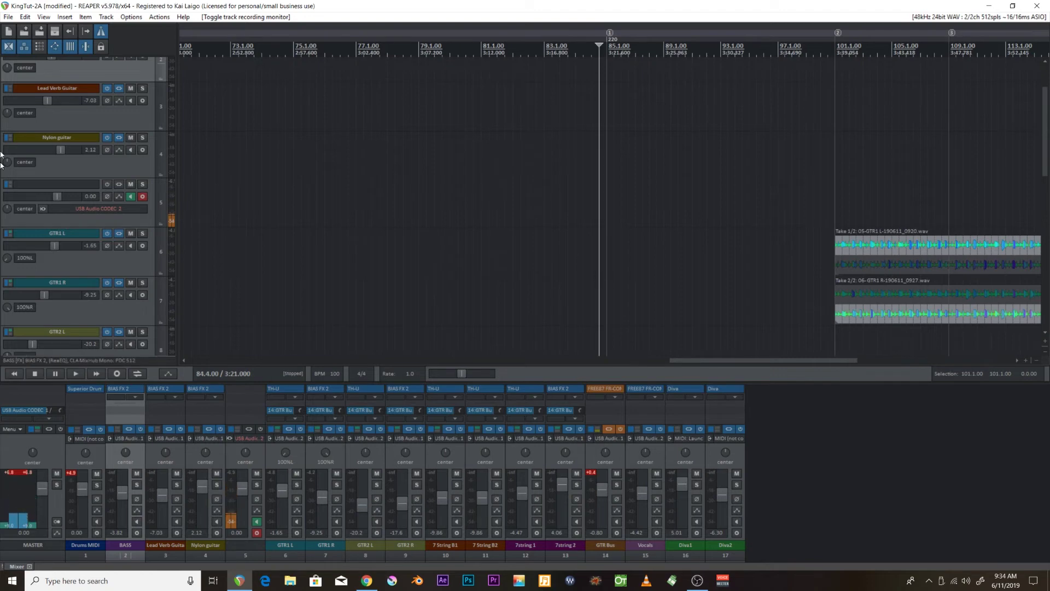
# Place the edit cursor at measure 84.1, record a take on track 5 to about measure 90, and delete its file
pyautogui.scroll(4, 506, 191)
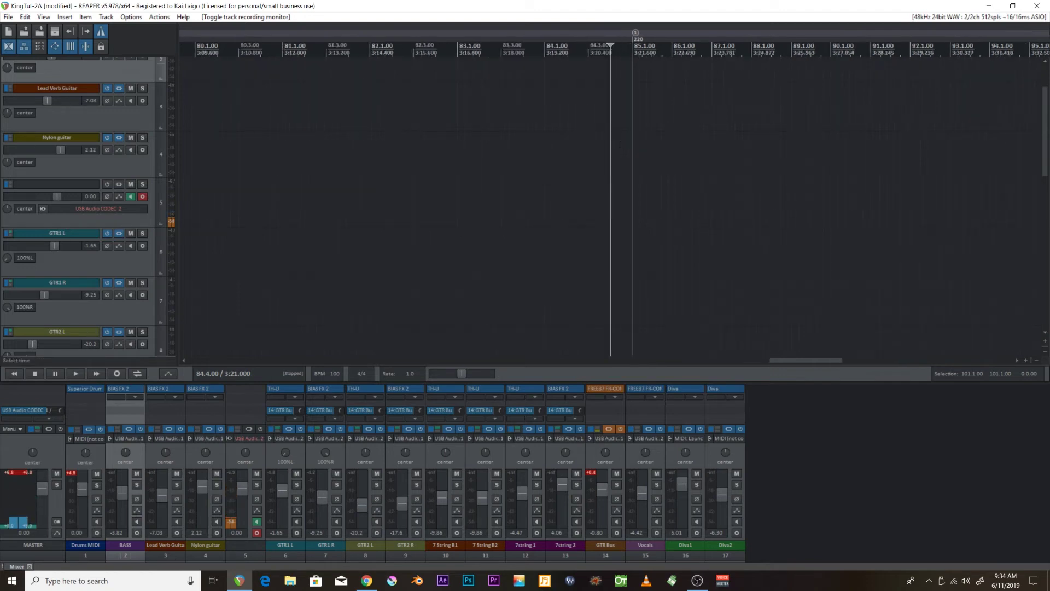
pyautogui.click(518, 48)
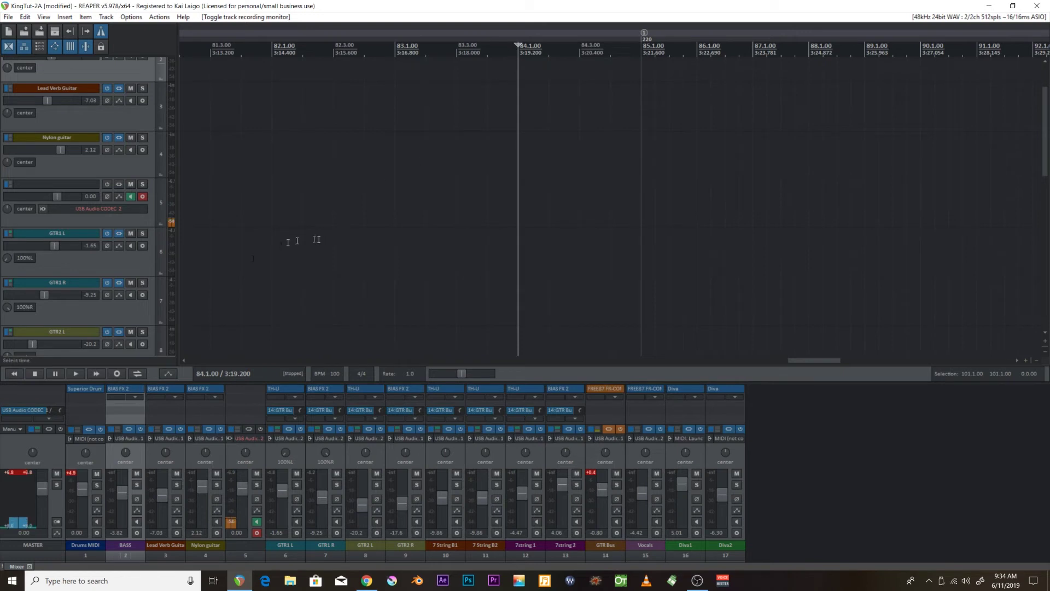
pyautogui.hotkey('ctrl', 'r')
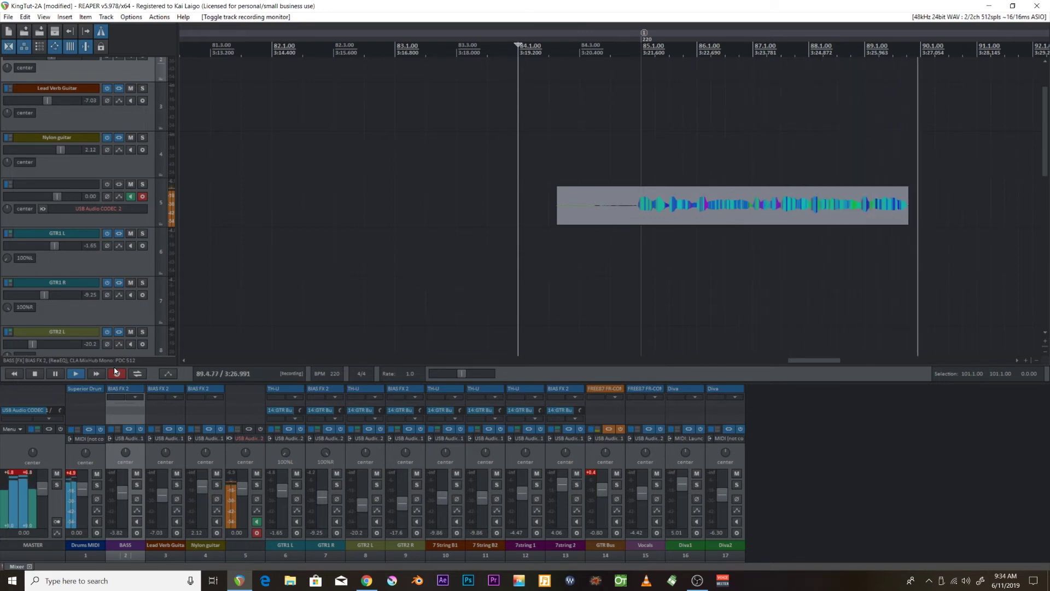
pyautogui.click(115, 372)
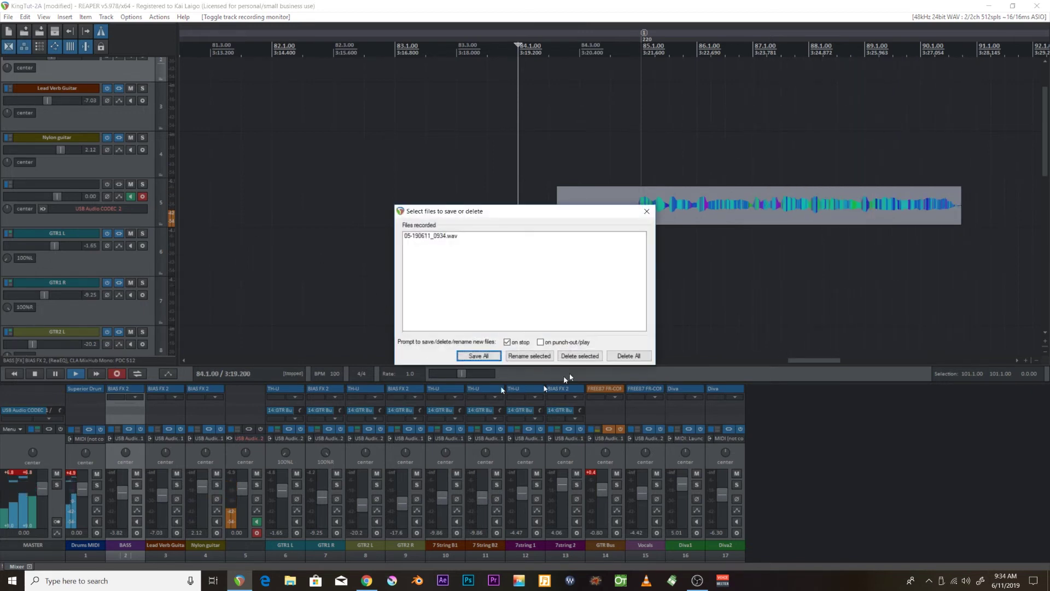
pyautogui.click(632, 358)
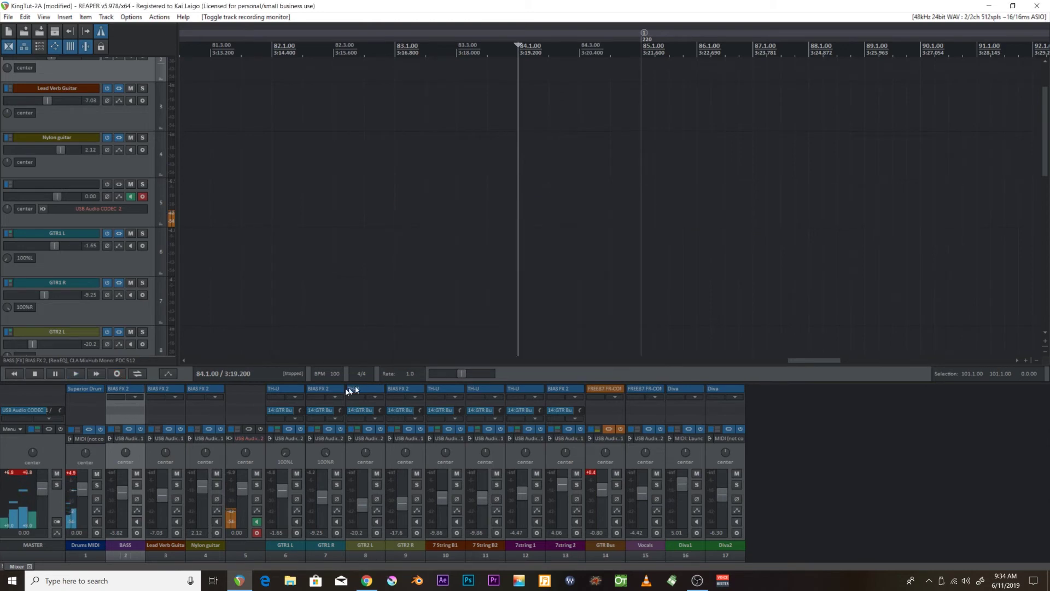
# Record two takes on track 5 from measure 84.1, stopping around measures 92 and 87, and delete both files
pyautogui.click(117, 375)
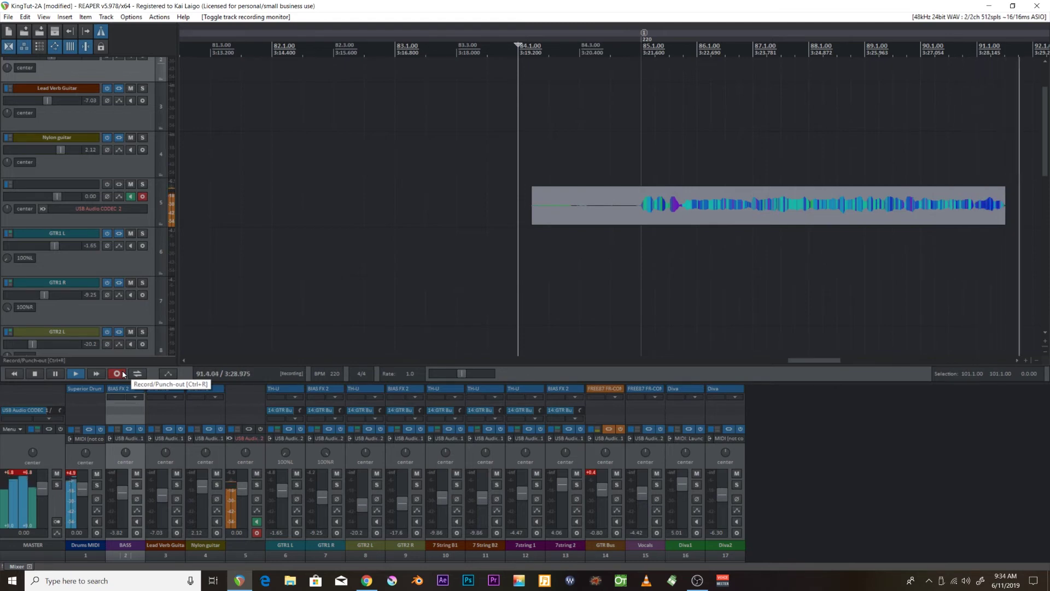
pyautogui.click(122, 373)
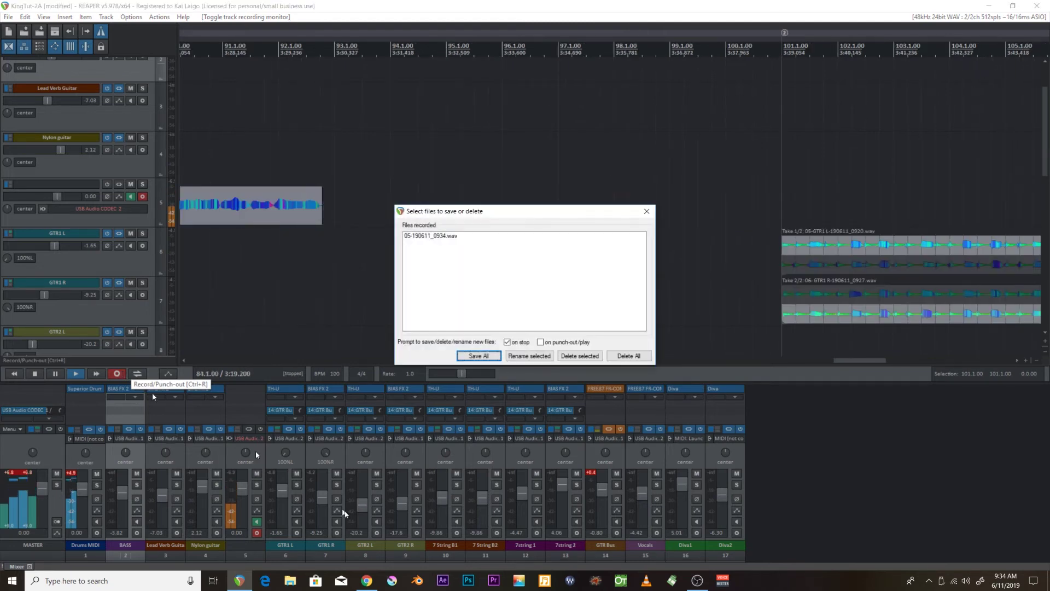
pyautogui.click(629, 356)
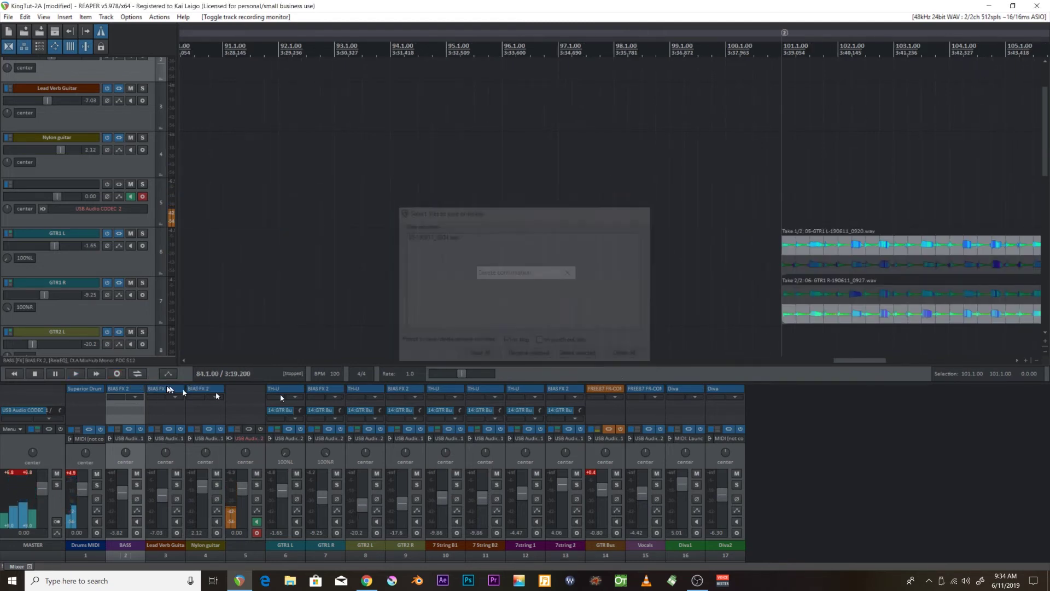
pyautogui.press('space')
pyautogui.click(116, 374)
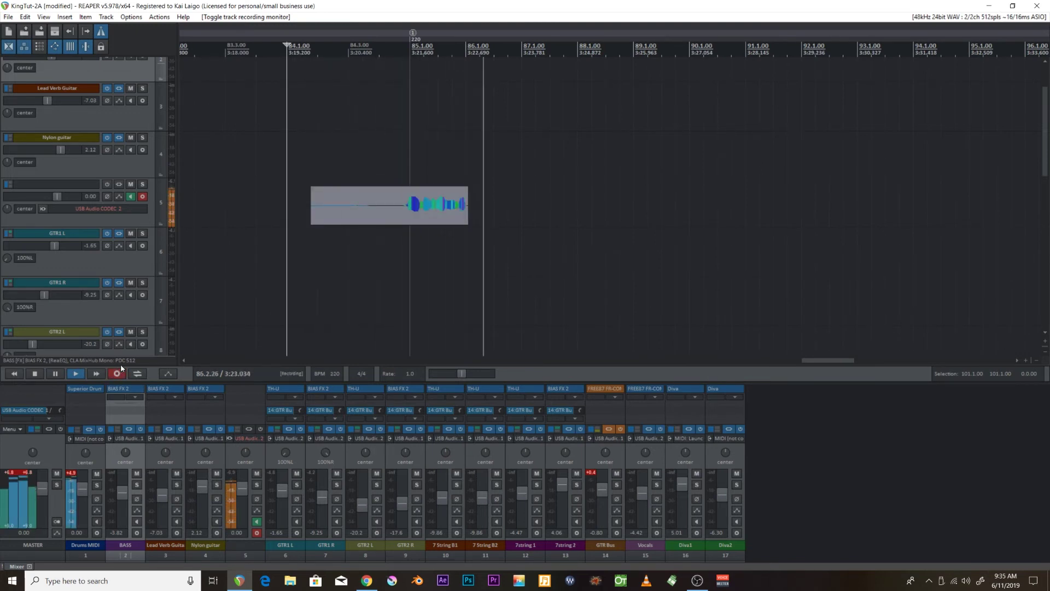
pyautogui.press('space')
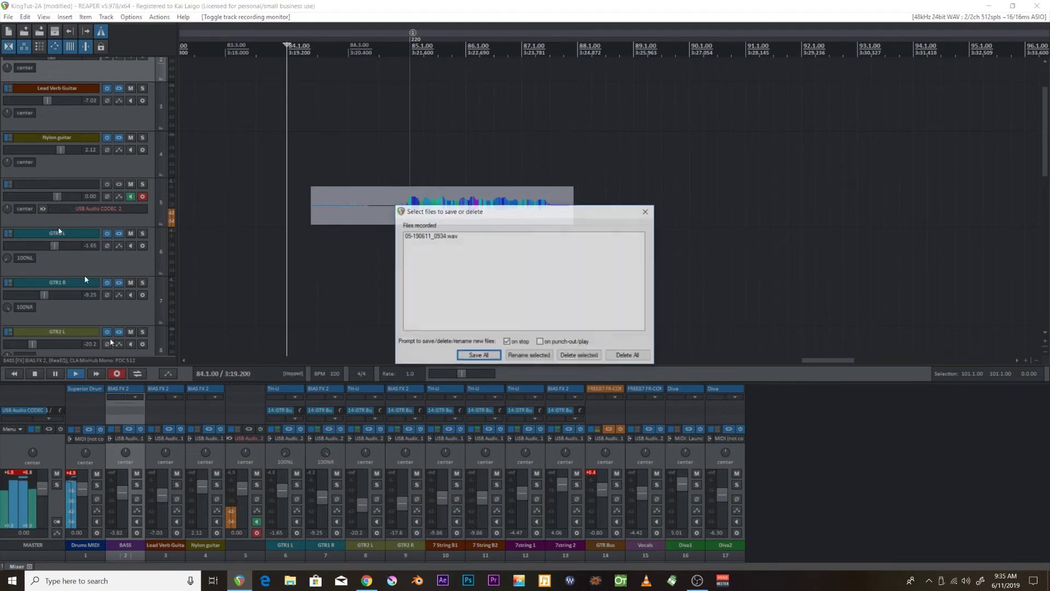
pyautogui.click(630, 356)
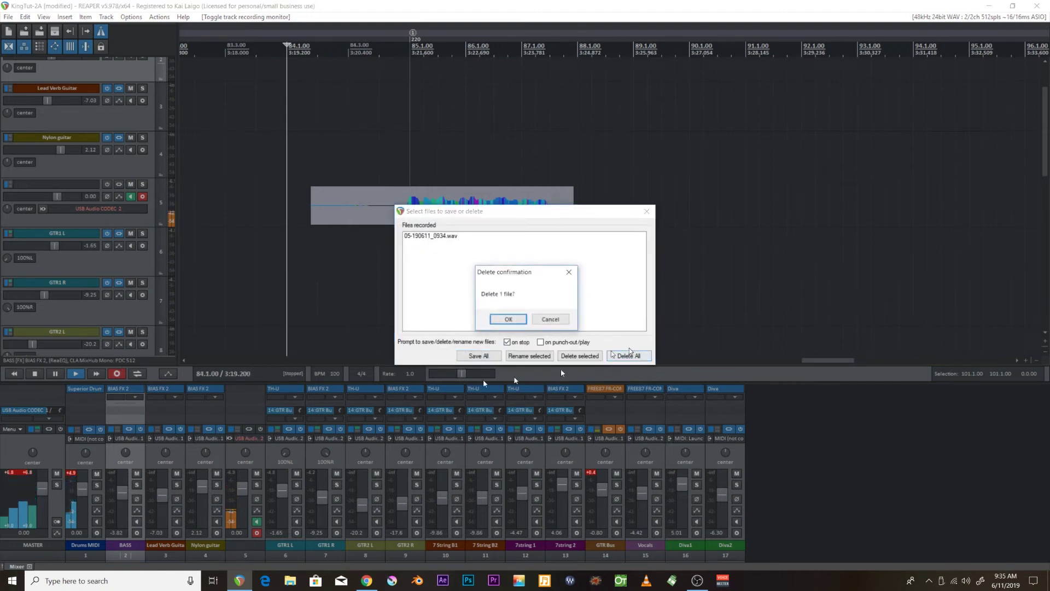
pyautogui.press('Return')
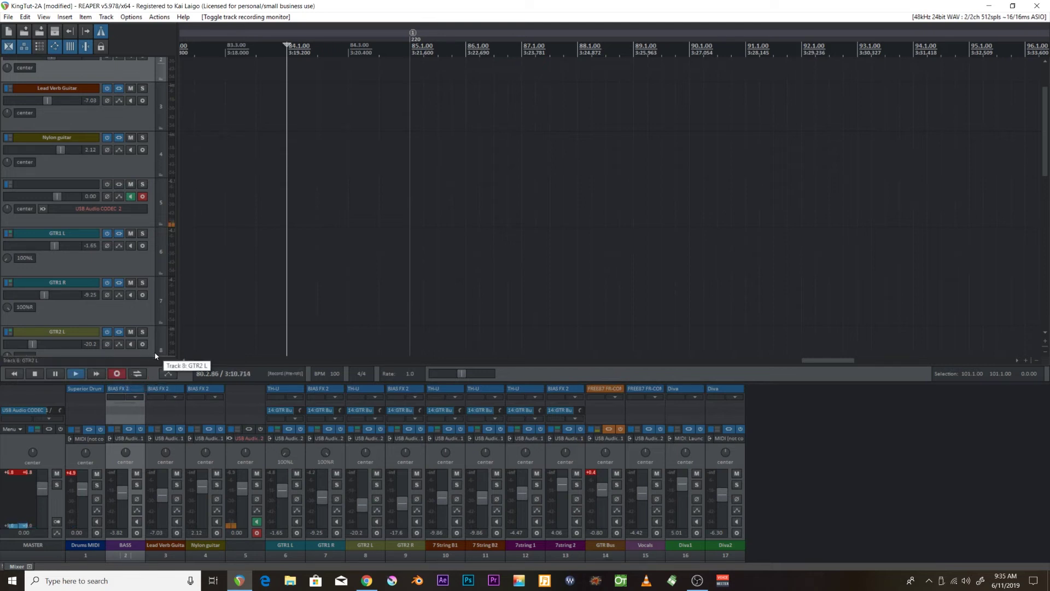
# Record two longer takes on track 5 from measure 84.1 to about measure 96 and delete both files
pyautogui.scroll(-2, 424, 216)
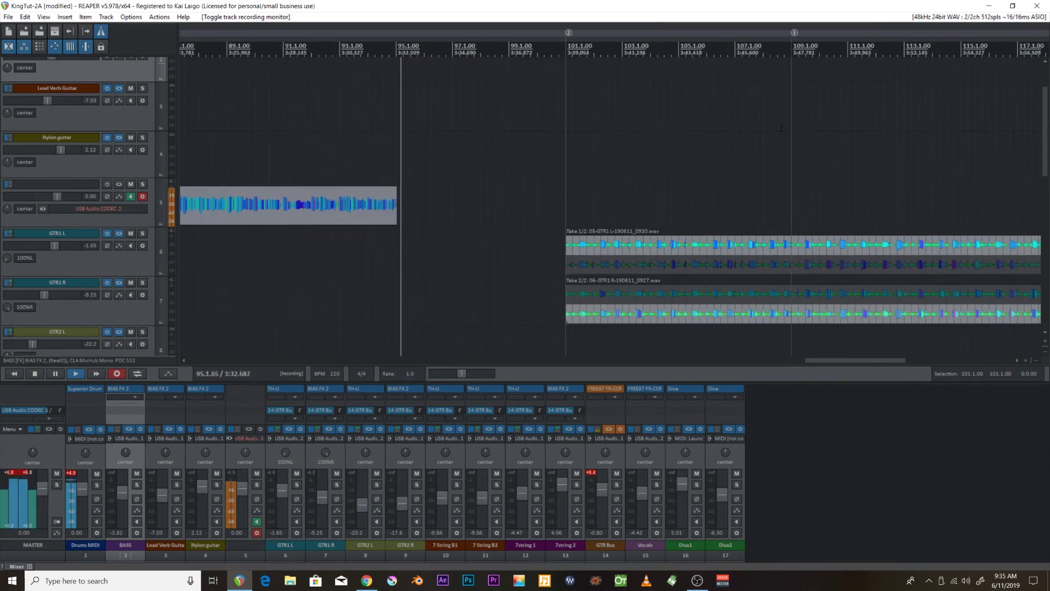
pyautogui.press('space')
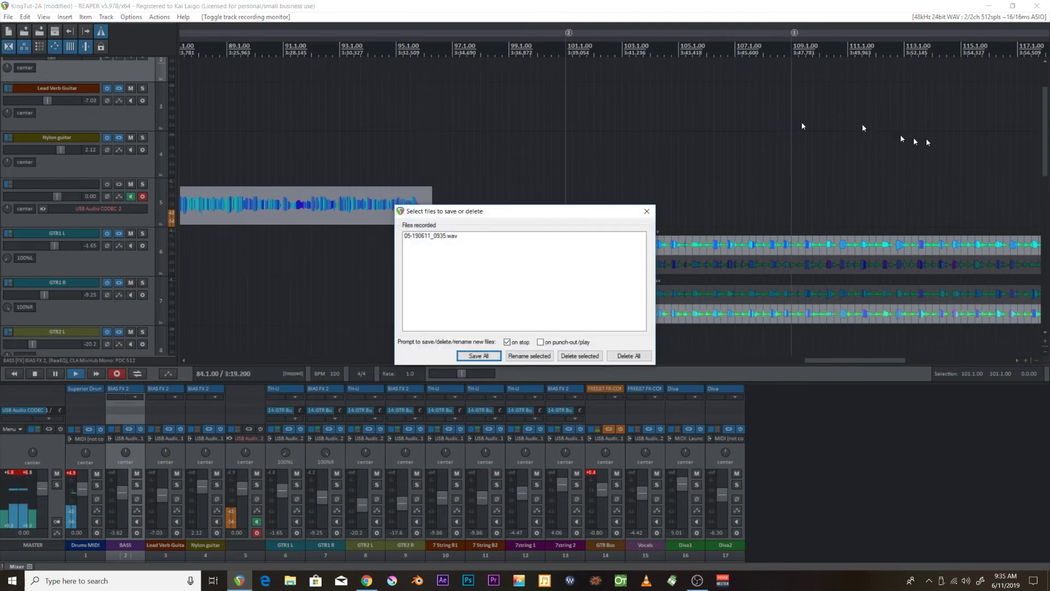
pyautogui.click(627, 358)
pyautogui.press('Return')
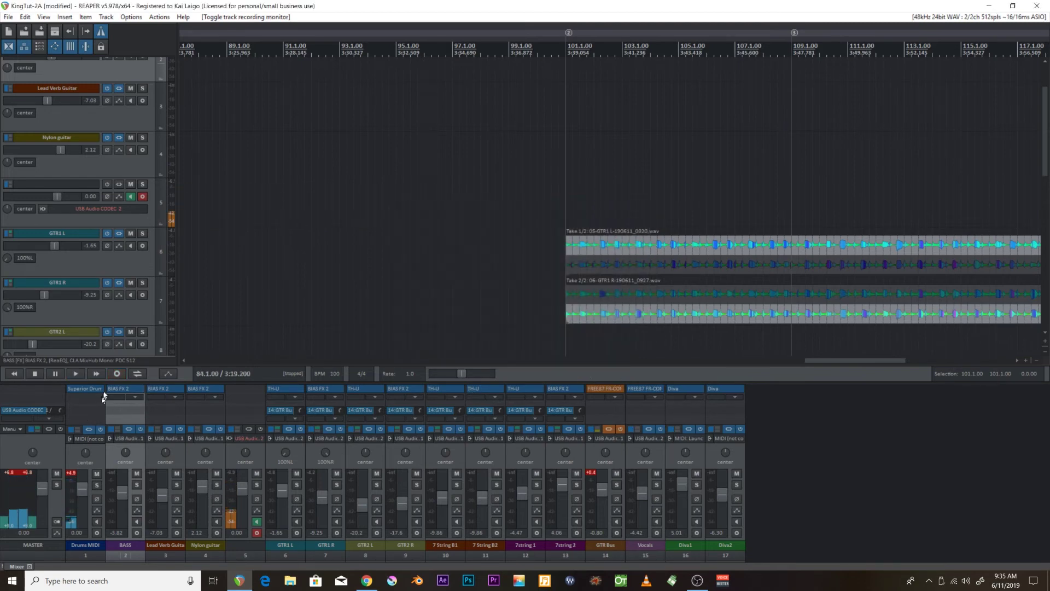
pyautogui.click(116, 374)
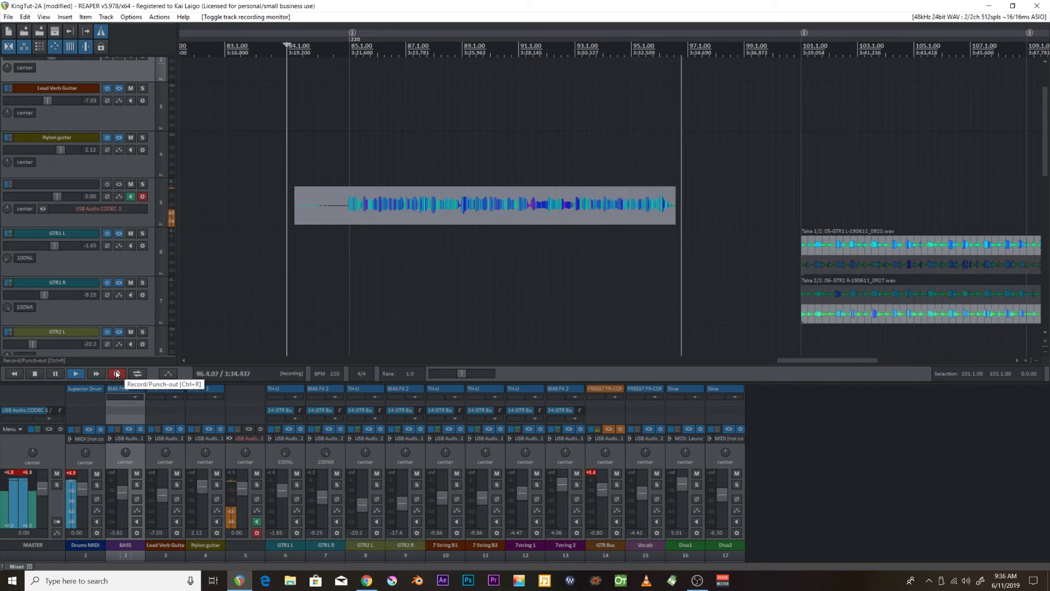
pyautogui.click(116, 373)
pyautogui.click(625, 356)
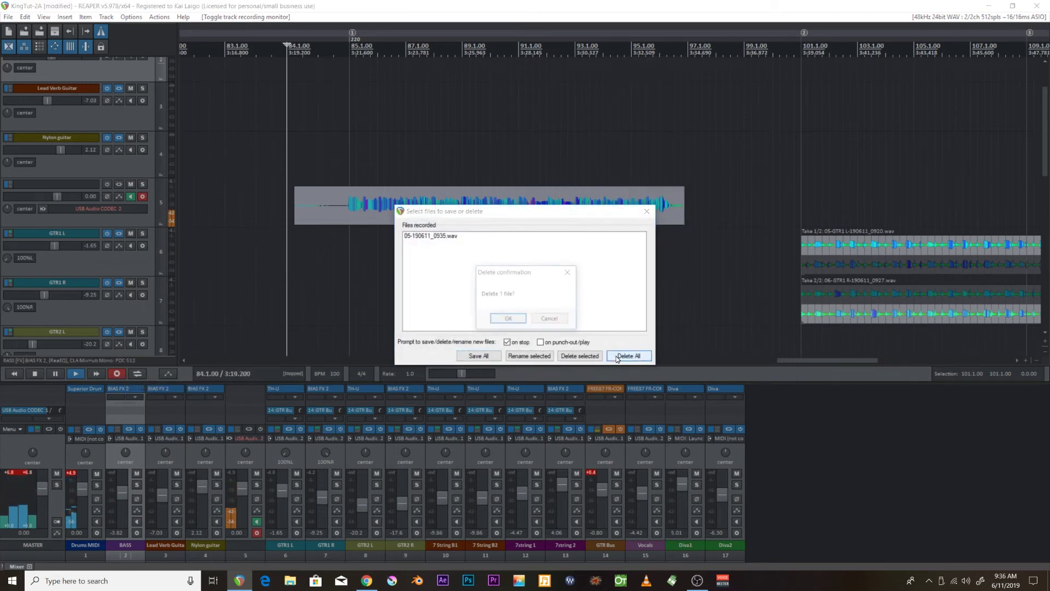
pyautogui.press('Return')
# Record one take on track 5 from measure 84.1 past marker 2 and another to about measure 89, deleting each file
pyautogui.click(116, 374)
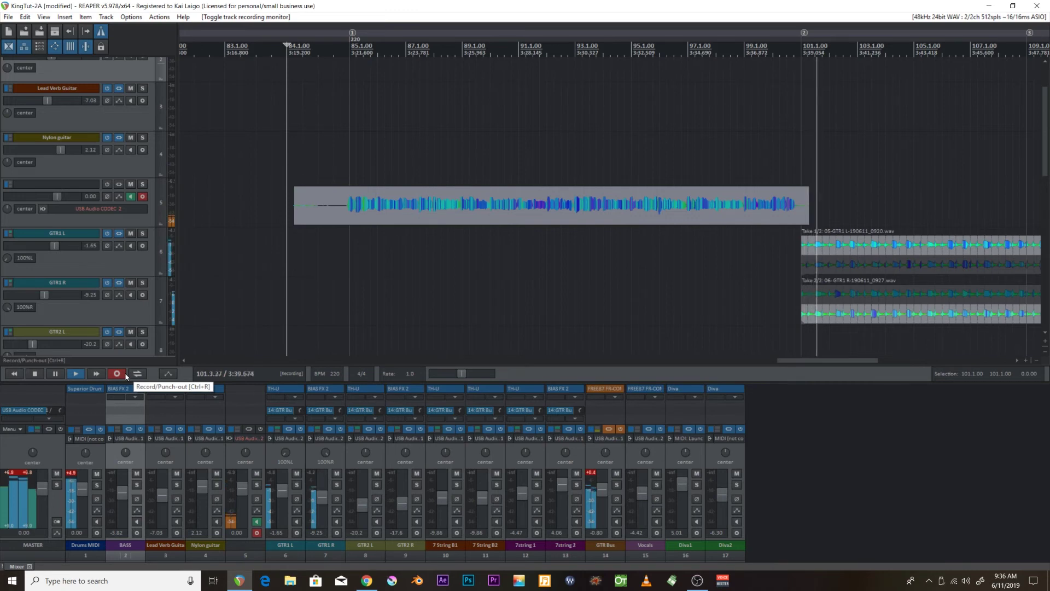
pyautogui.click(123, 372)
pyautogui.click(629, 355)
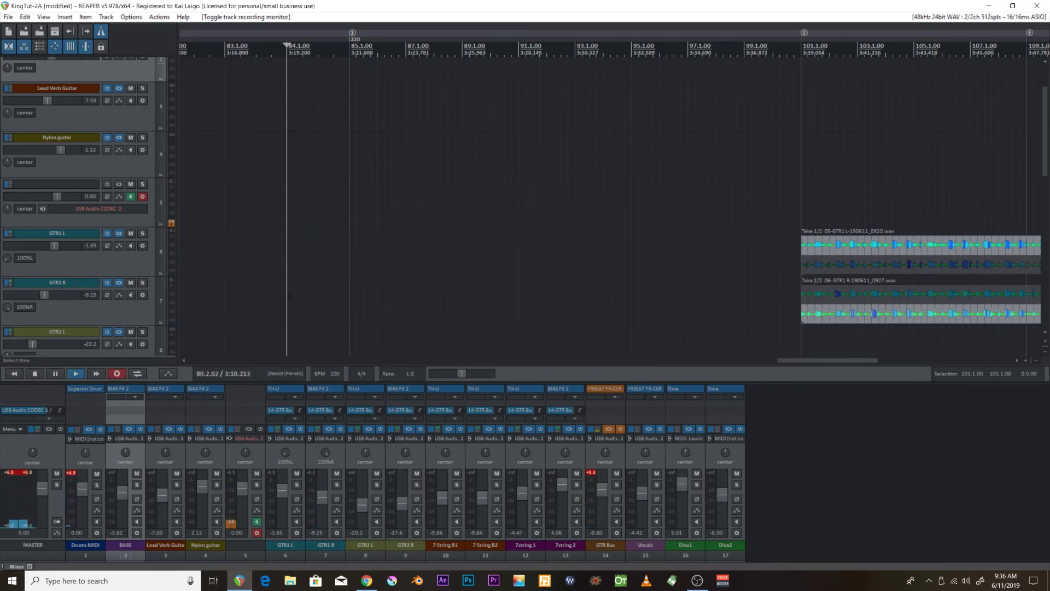
pyautogui.click(116, 374)
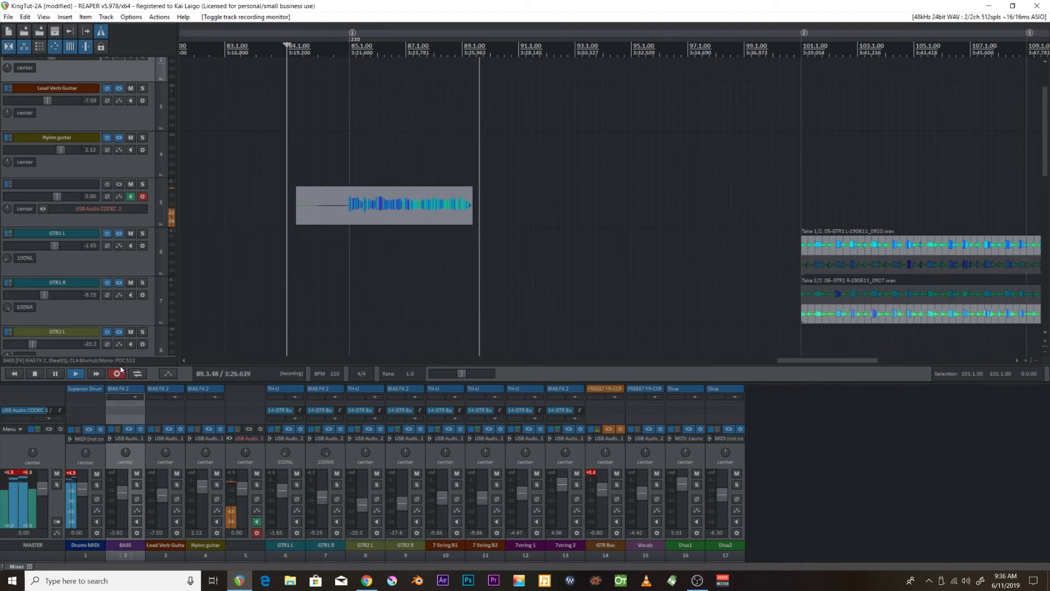
pyautogui.click(119, 371)
pyautogui.click(628, 356)
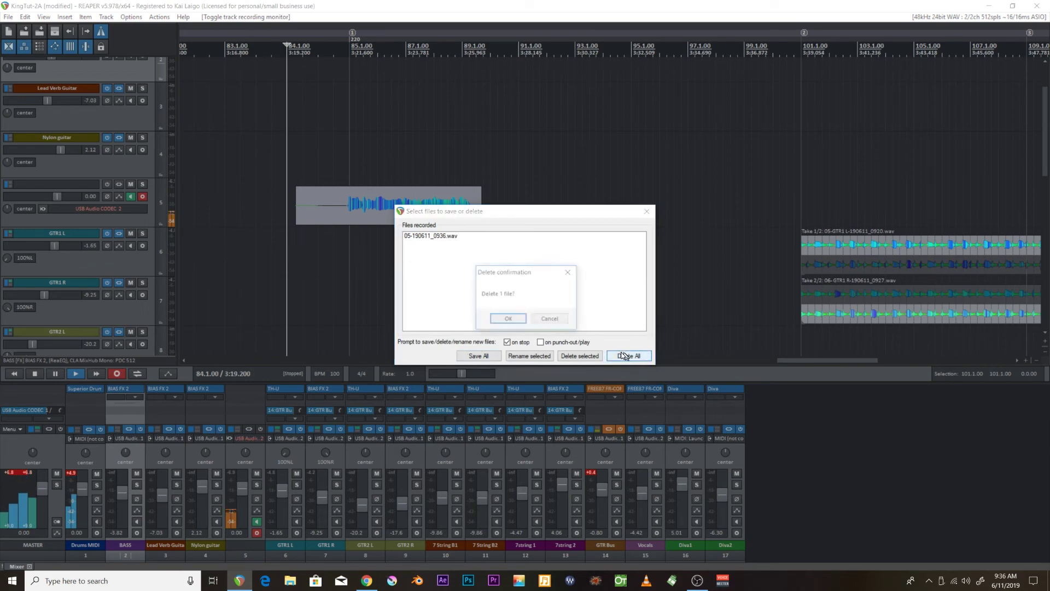
pyautogui.click(508, 318)
# Record two short takes on track 5 from measure 84.1 to about measures 89 and 91, deleting each file
pyautogui.click(117, 373)
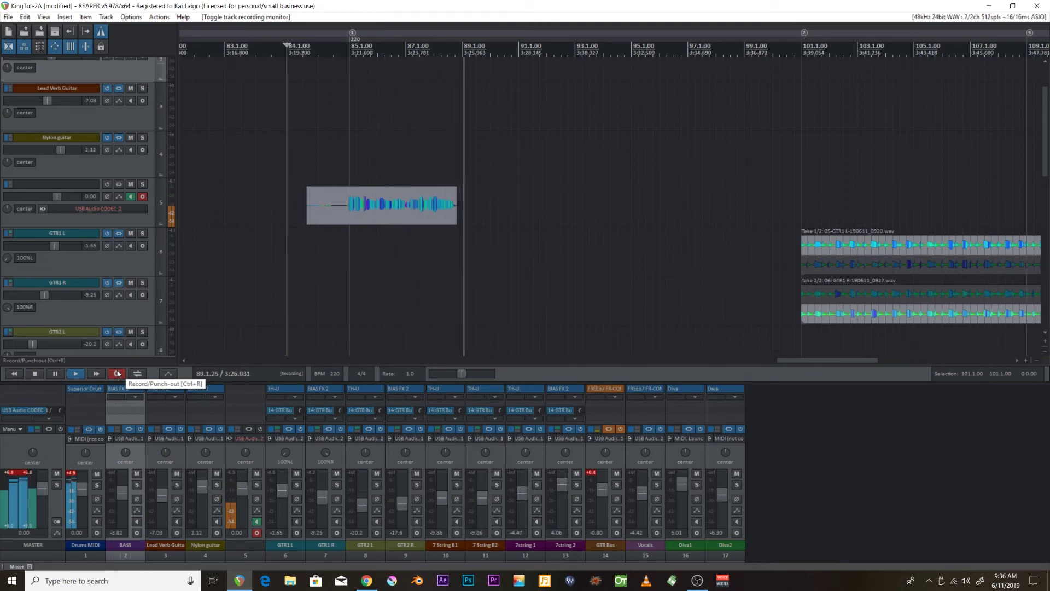
pyautogui.click(117, 373)
pyautogui.click(644, 356)
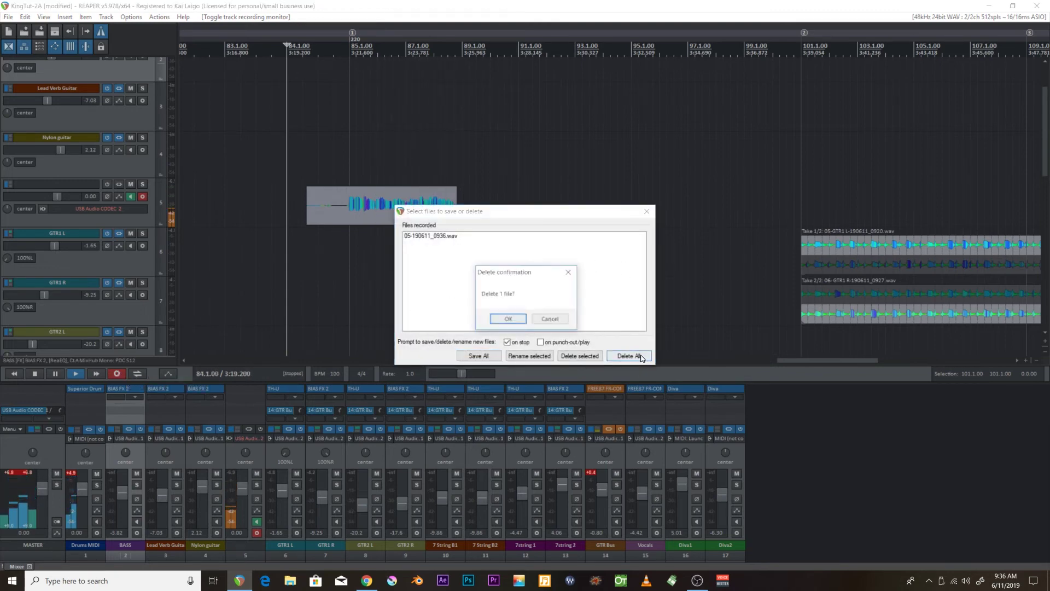
pyautogui.press('Return')
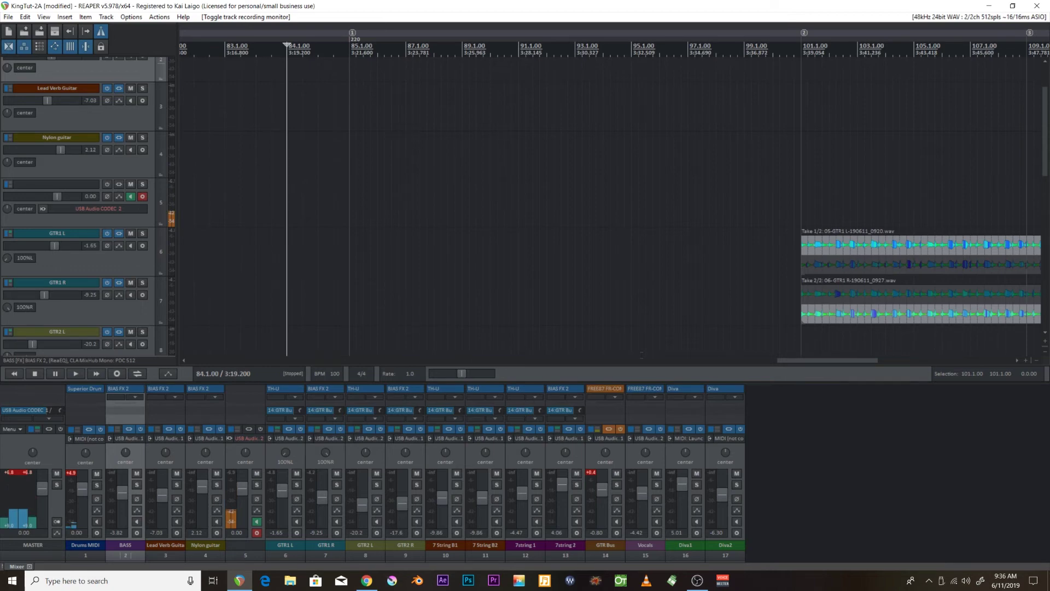
pyautogui.click(117, 376)
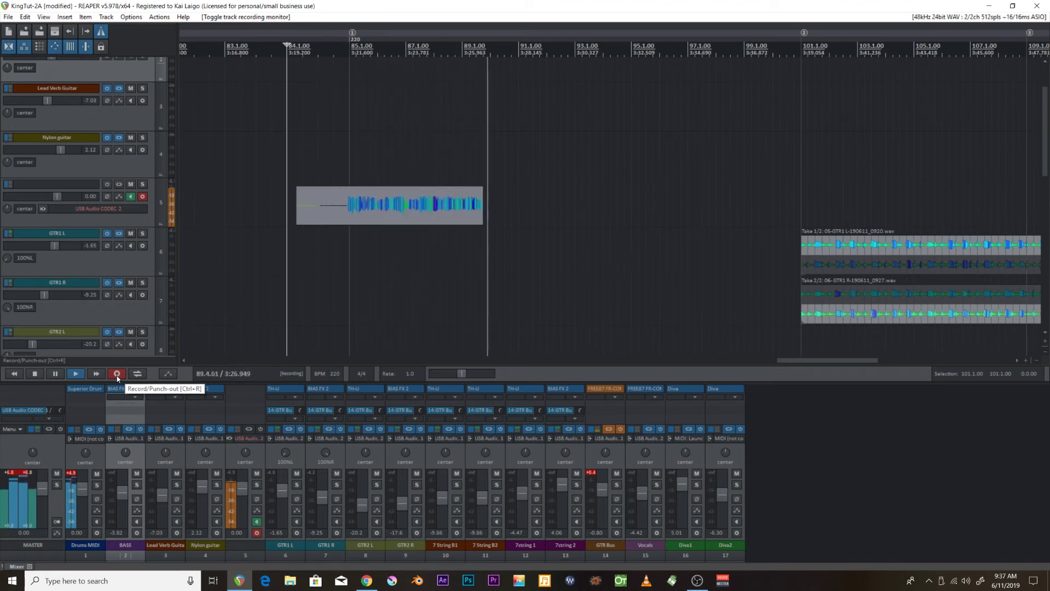
pyautogui.click(117, 377)
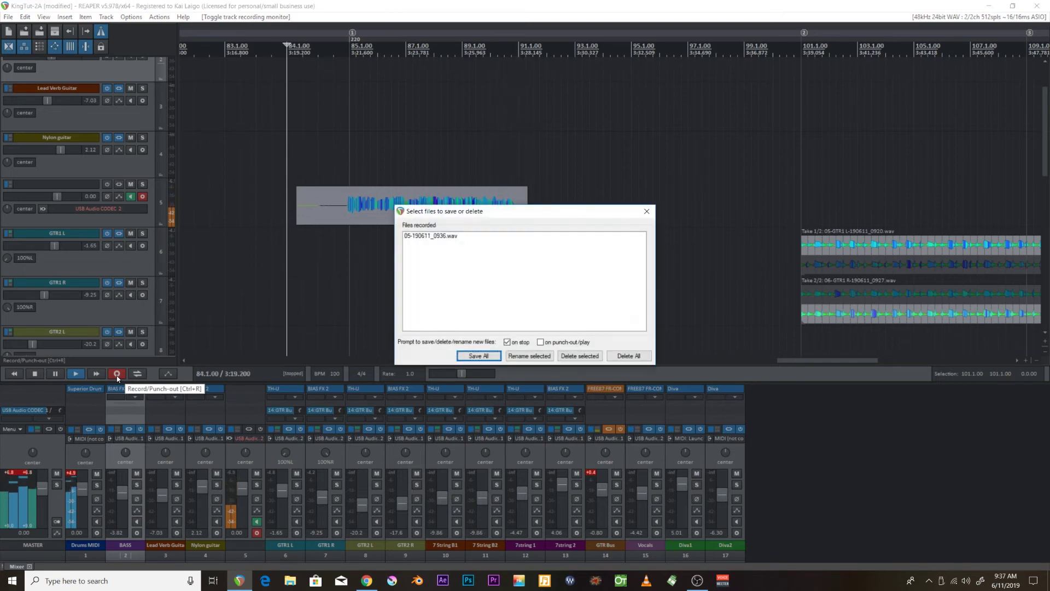
pyautogui.click(629, 355)
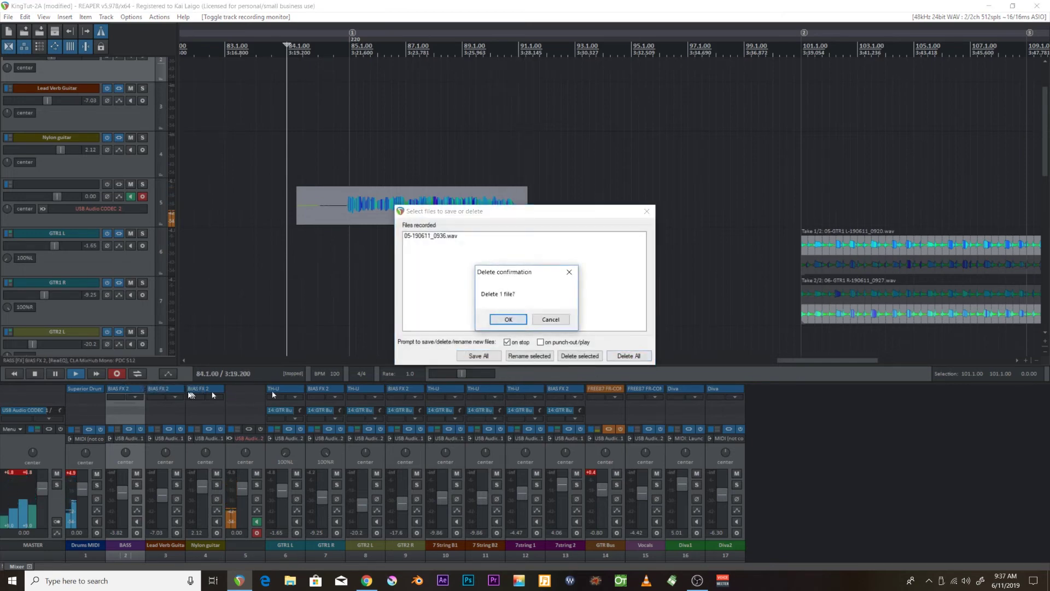
pyautogui.press('Return')
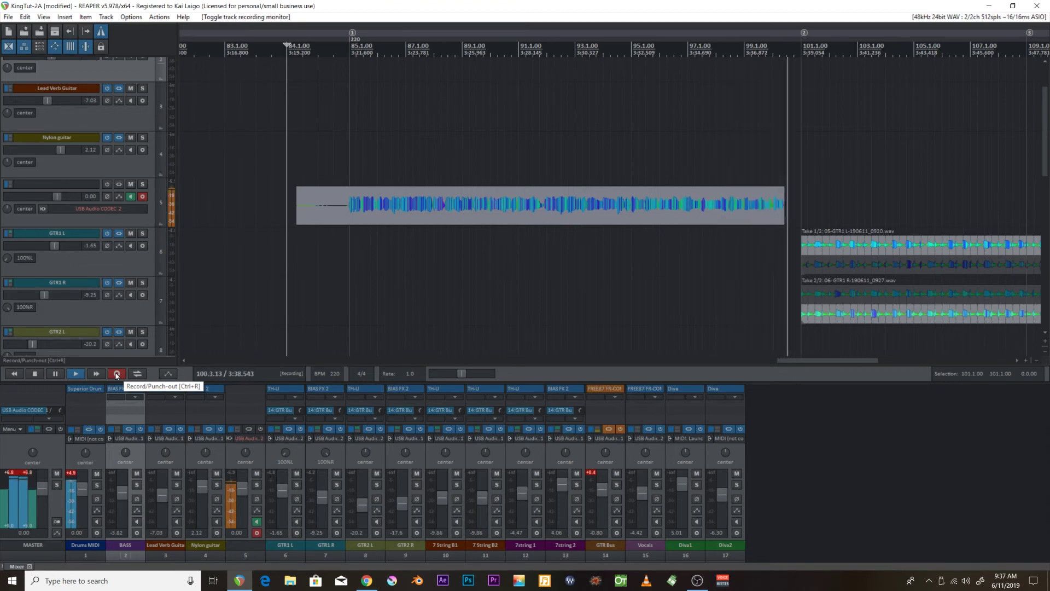
# Record a full take on track 5 from measure 84.1 past marker 2, decline its deletion and keep 05-190611_0937.wav
pyautogui.click(117, 374)
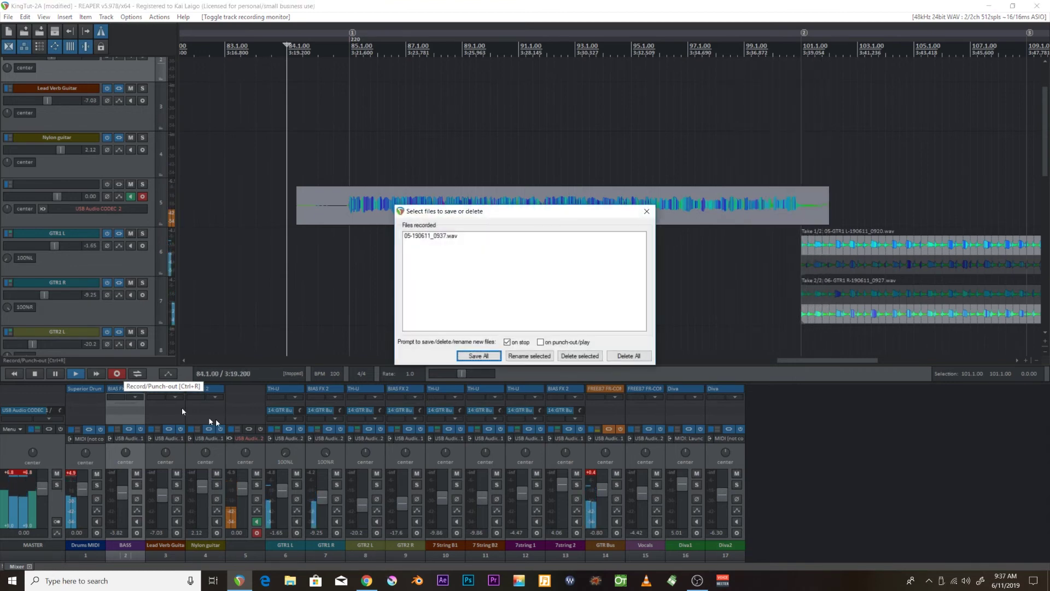
pyautogui.click(632, 355)
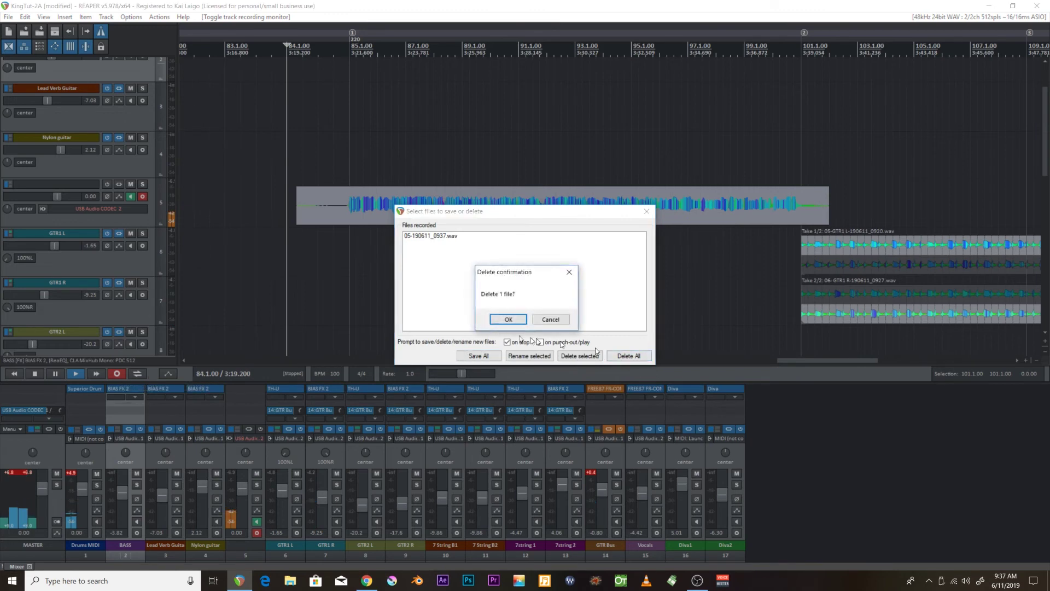
pyautogui.click(546, 312)
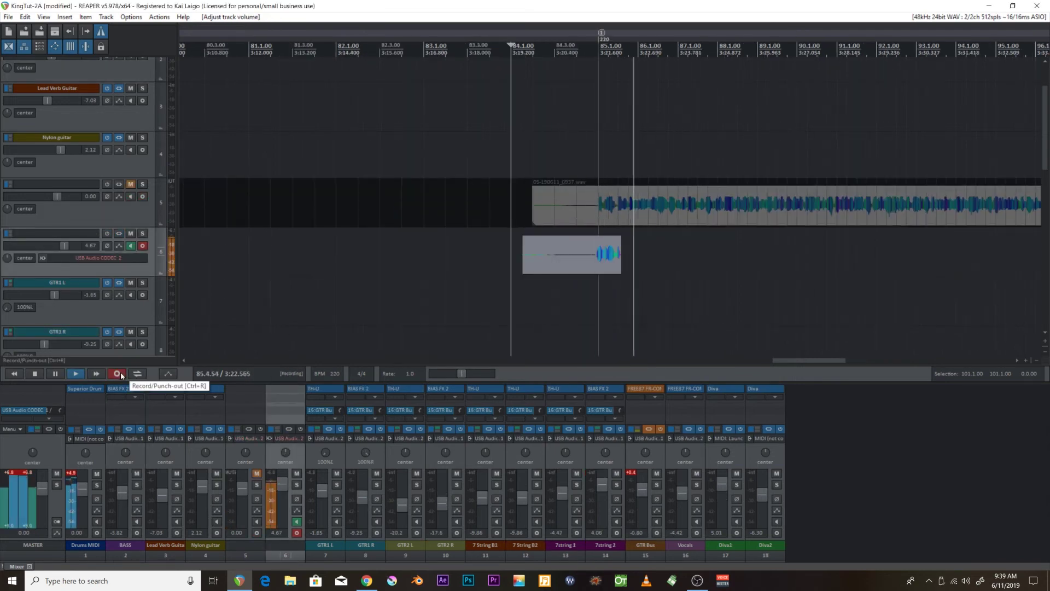
# Record two partial takes of the part on track 6 from measure 84.1 and discard both
pyautogui.click(117, 373)
pyautogui.click(629, 356)
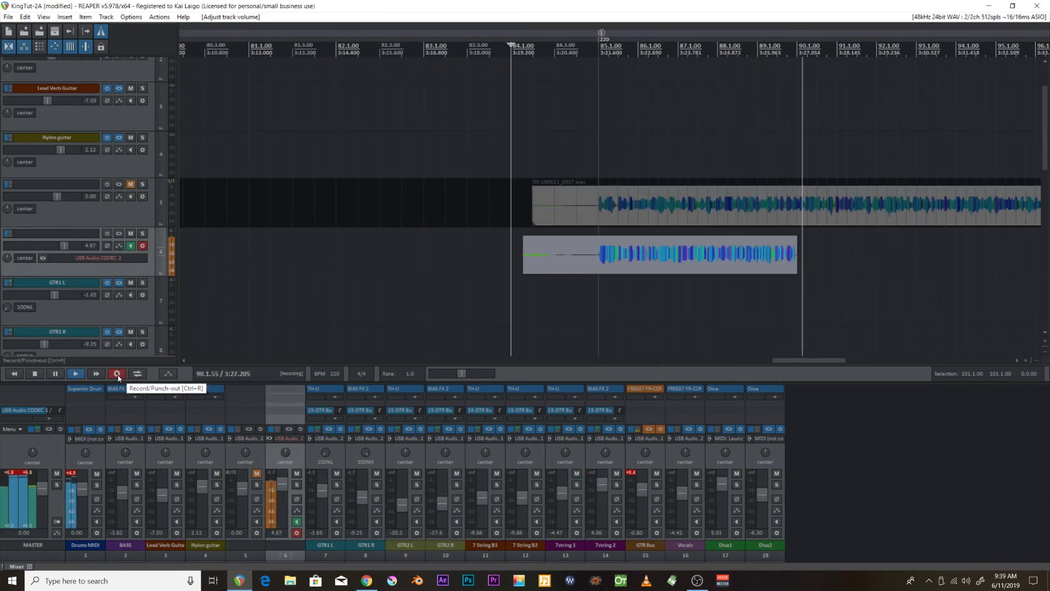
pyautogui.click(118, 377)
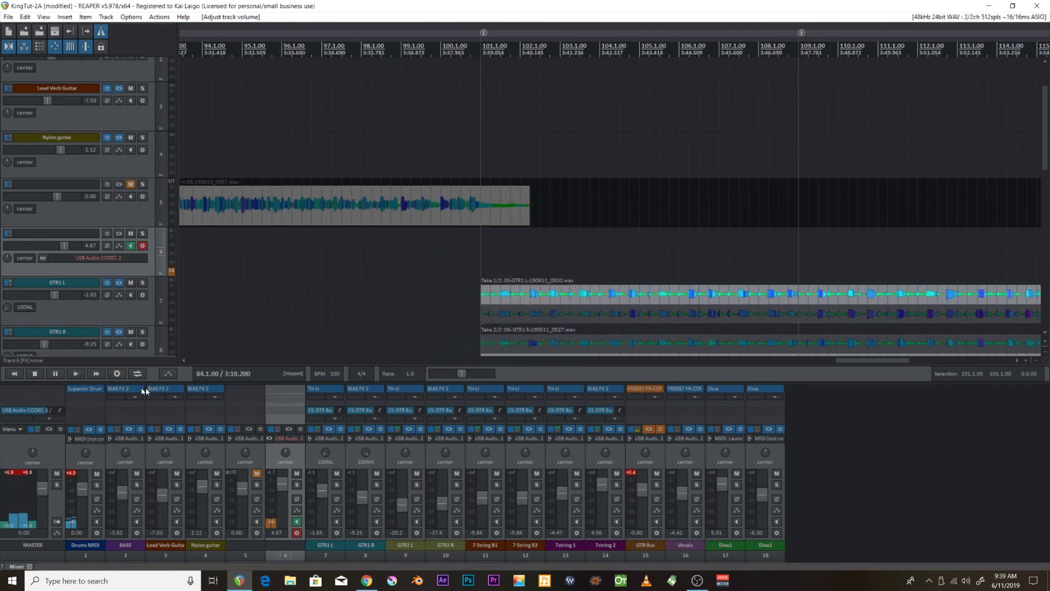
# Record a full take on track 6 from measure 84.1 past marker 2 and save the recorded file
pyautogui.click(123, 376)
pyautogui.click(121, 374)
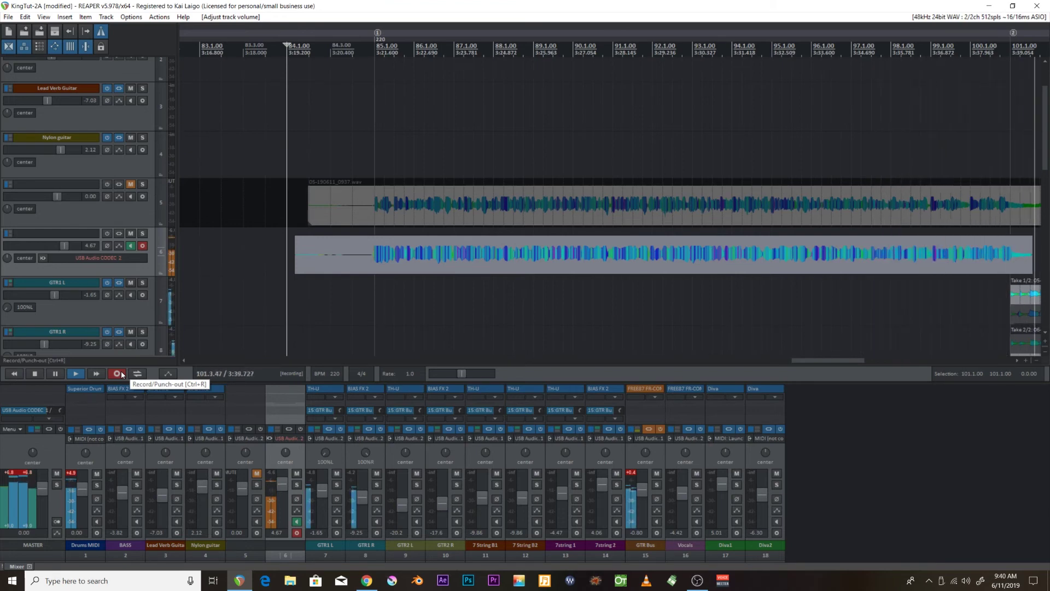
pyautogui.click(122, 374)
pyautogui.press('Return')
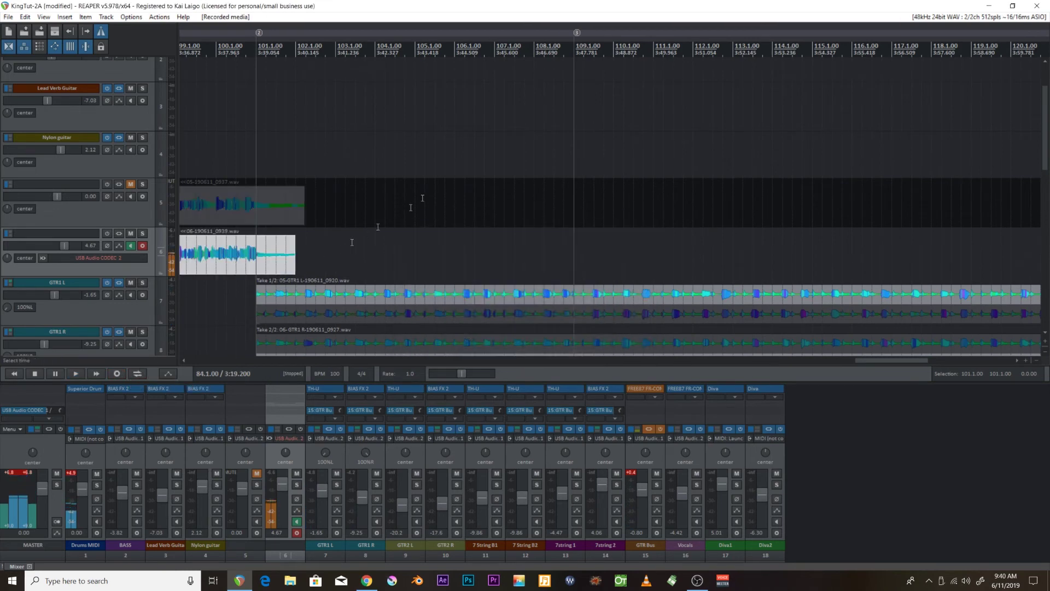
# Unmute track 5 and trim the starts of the recordings on tracks 5 and 6 to marker 1 at measure 85.1
pyautogui.scroll(5, 422, 197)
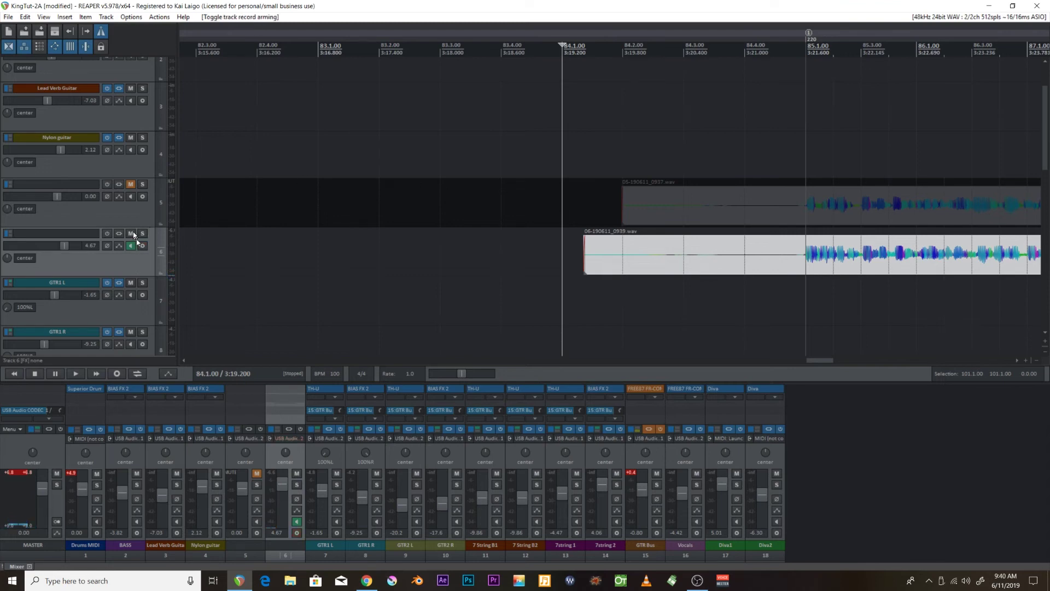
pyautogui.click(131, 185)
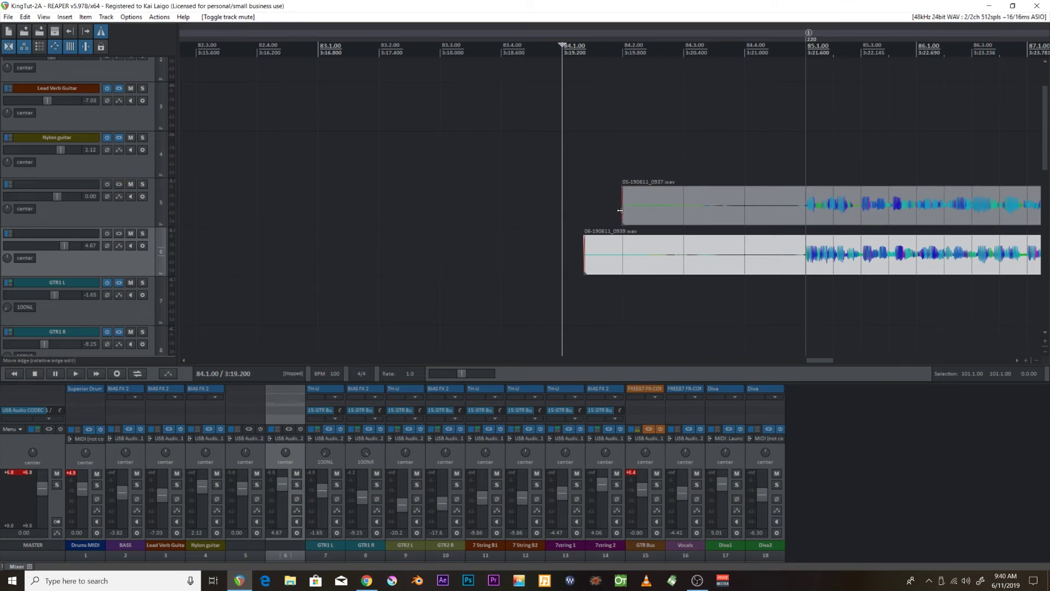
pyautogui.click(599, 200)
pyautogui.moveTo(623, 203); pyautogui.dragTo(806, 203)
pyautogui.moveTo(582, 265); pyautogui.dragTo(786, 250)
# Trim the ends of the recordings on tracks 5 and 6 back to marker 2 at measure 101.1
pyautogui.scroll(-3, 790, 248)
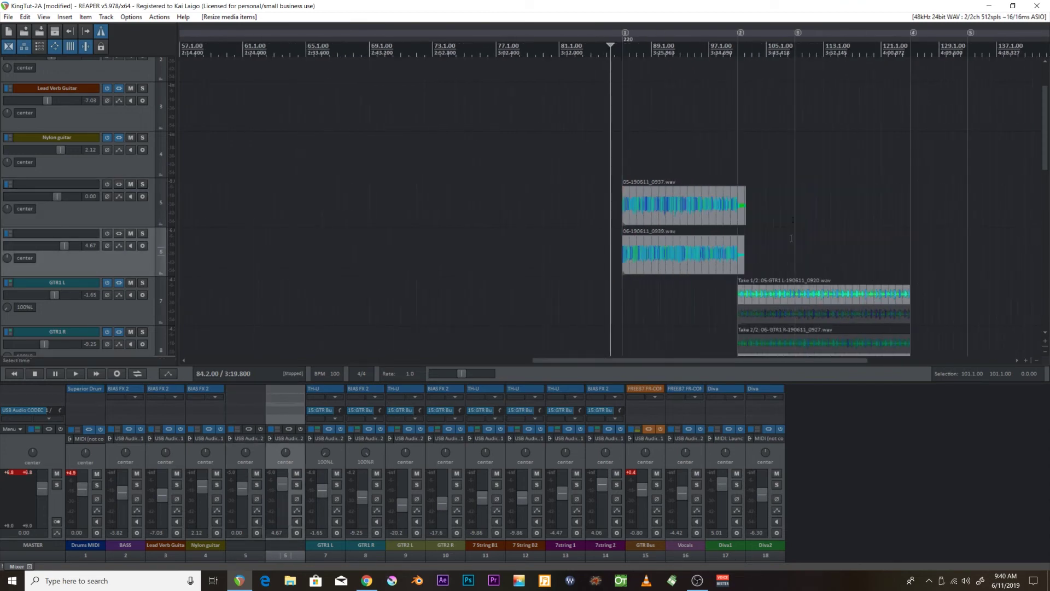
pyautogui.click(754, 167)
pyautogui.scroll(8, 744, 169)
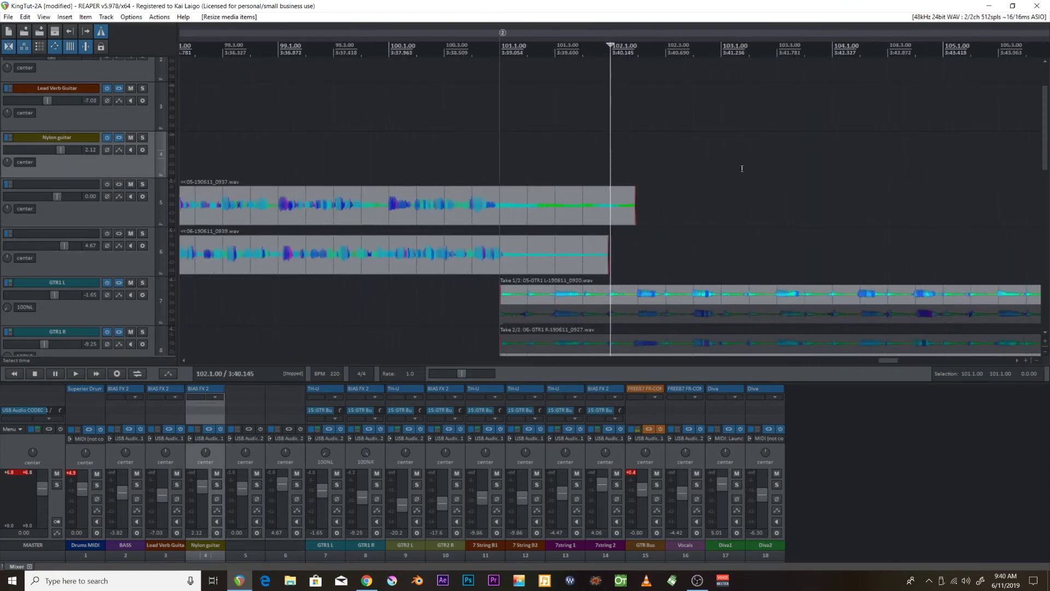
pyautogui.moveTo(647, 205); pyautogui.dragTo(454, 211)
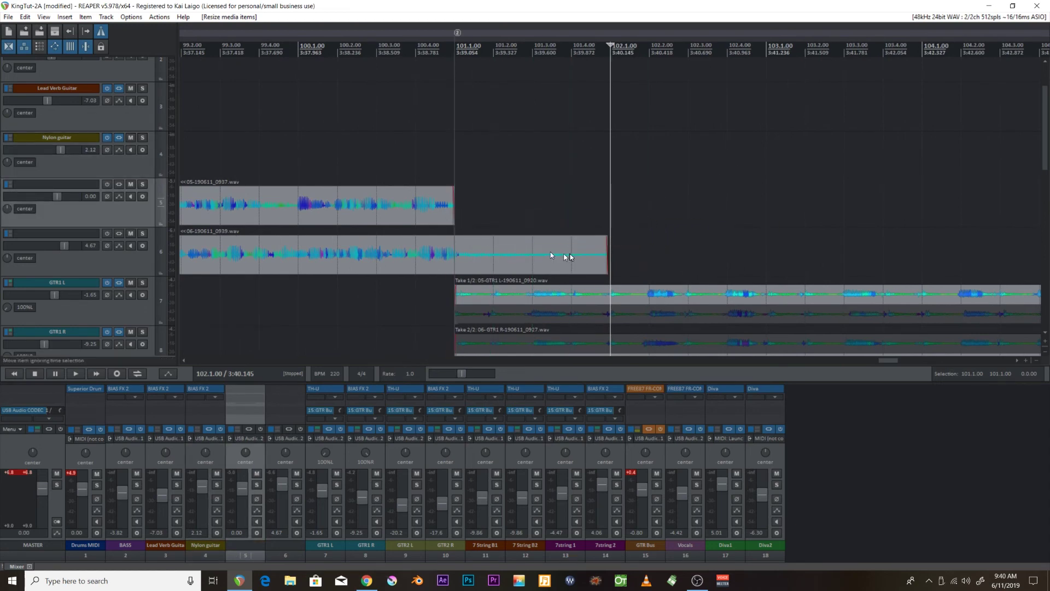
pyautogui.moveTo(604, 253); pyautogui.dragTo(456, 263)
pyautogui.scroll(-8, 460, 242)
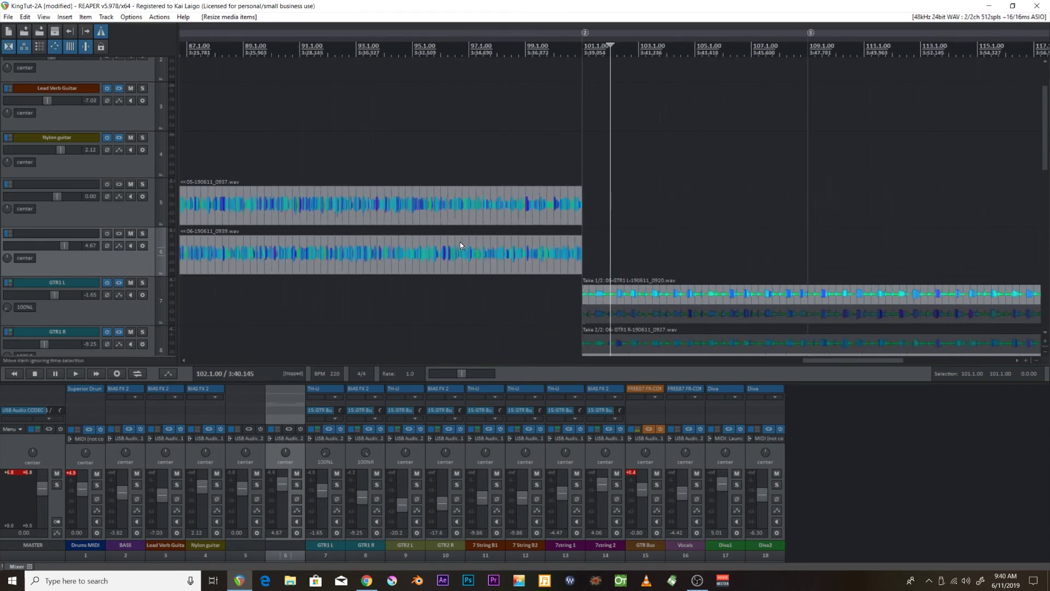
# Move both trimmed recordings together from tracks 5 and 6 down to the GTR1 L and GTR1 R tracks, keeping their start at marker 1
pyautogui.click(397, 162)
pyautogui.scroll(6, 397, 161)
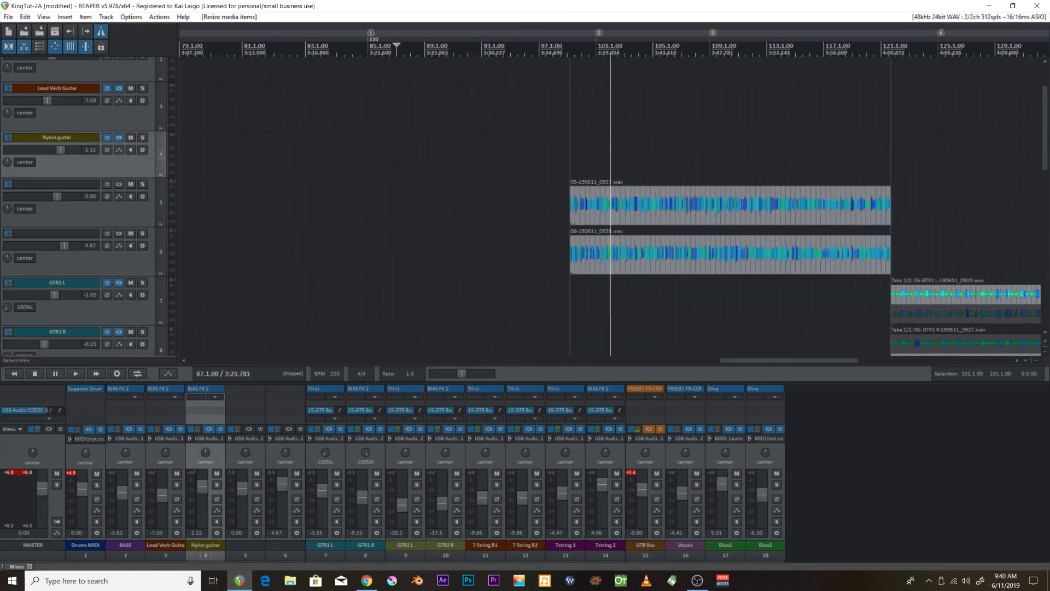
pyautogui.click(531, 180)
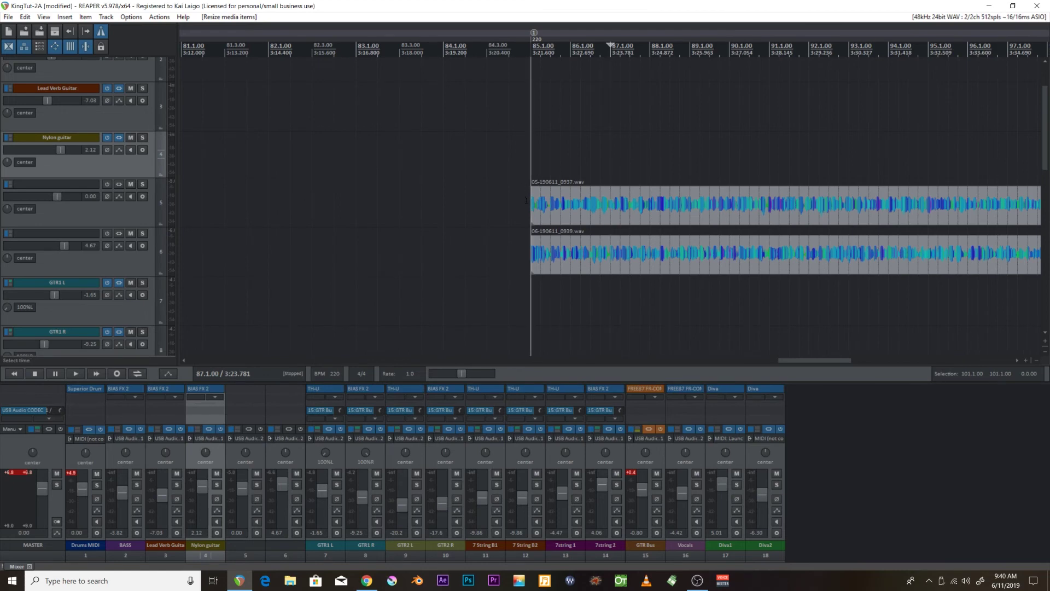
pyautogui.click(584, 205)
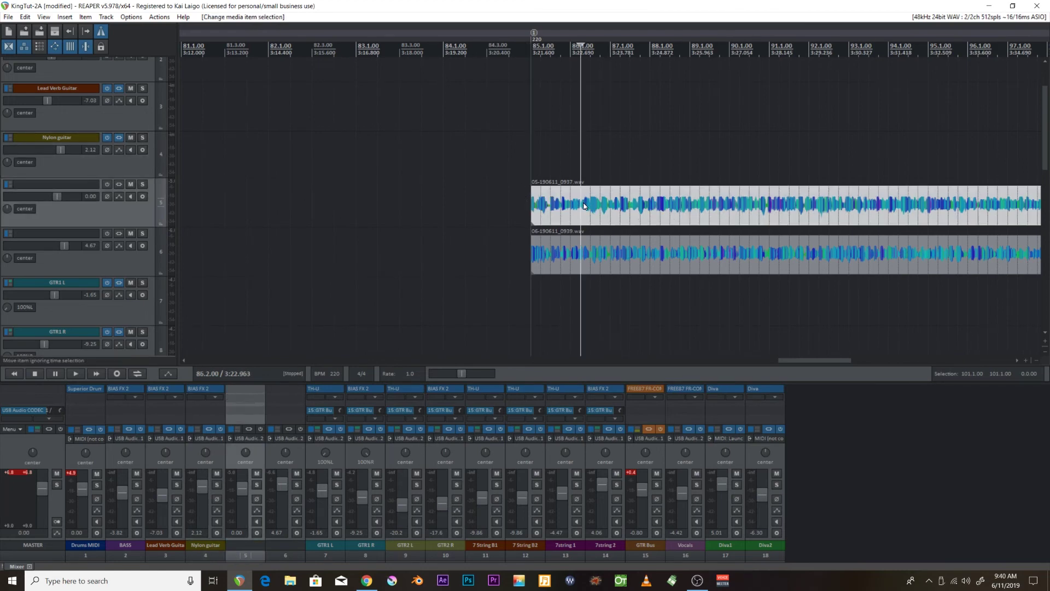
pyautogui.keyDown('ctrl'); pyautogui.click(582, 258); pyautogui.keyUp('ctrl')
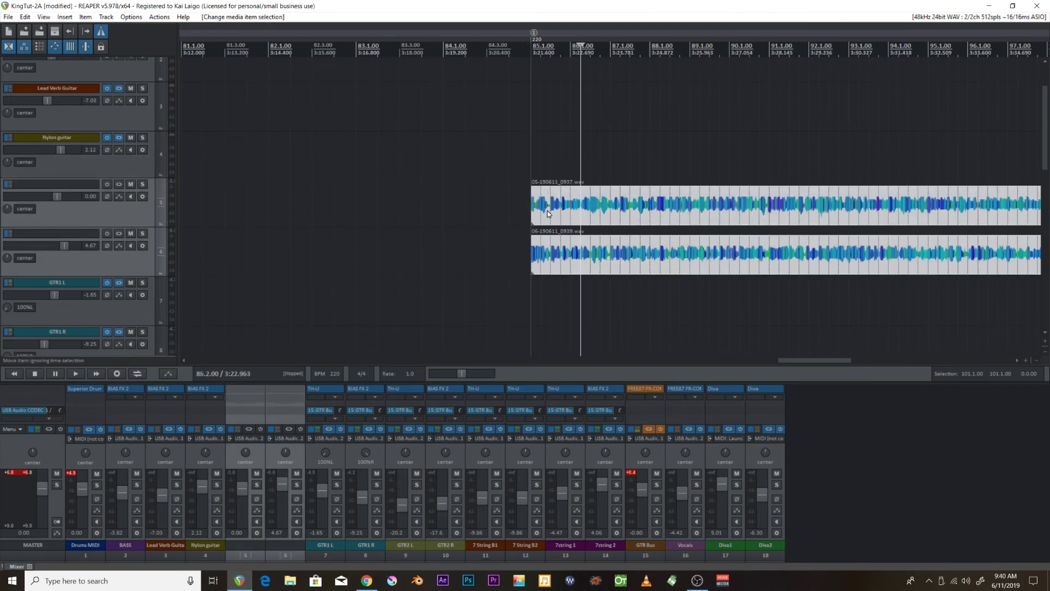
pyautogui.click(85, 49)
pyautogui.moveTo(537, 211); pyautogui.dragTo(533, 281)
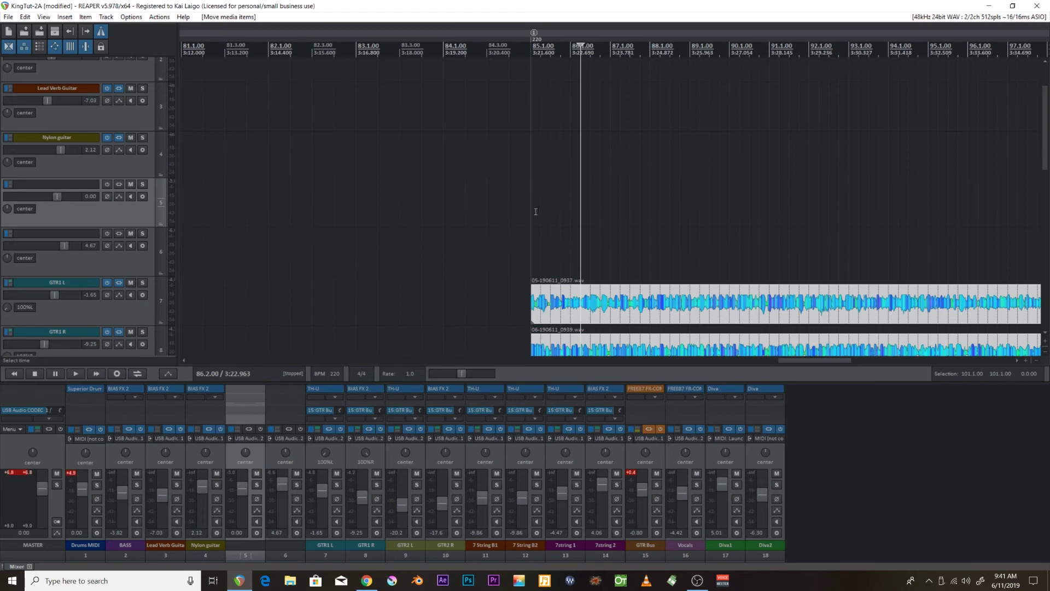
# Inspect the join at marker 2 and play the GTR1 parts from measure 84.4 through the transition to about measure 105
pyautogui.scroll(-3, 564, 227)
pyautogui.click(808, 45)
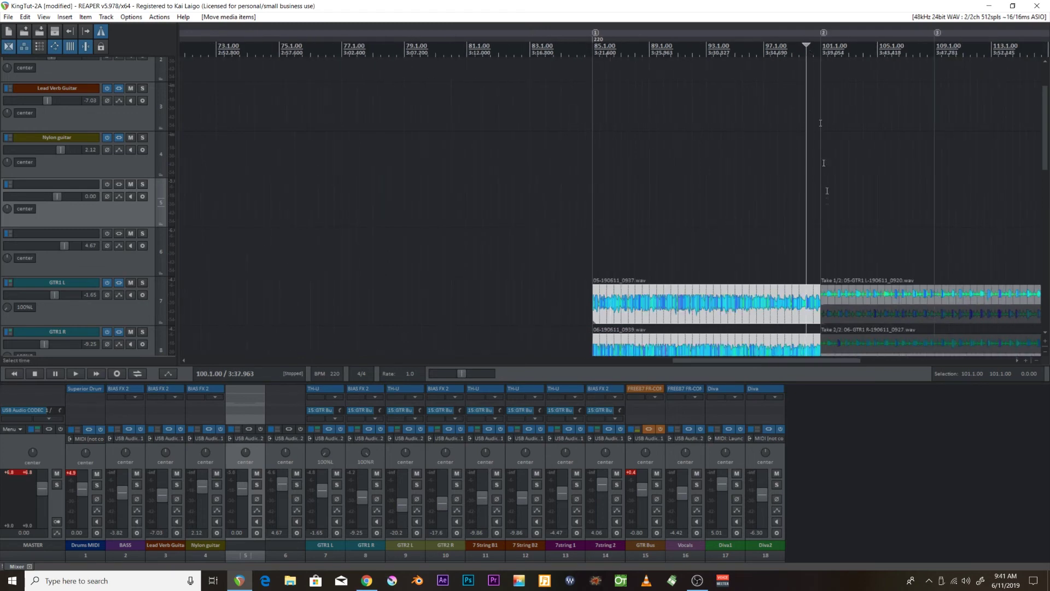
pyautogui.scroll(8, 823, 227)
pyautogui.scroll(-8, 811, 264)
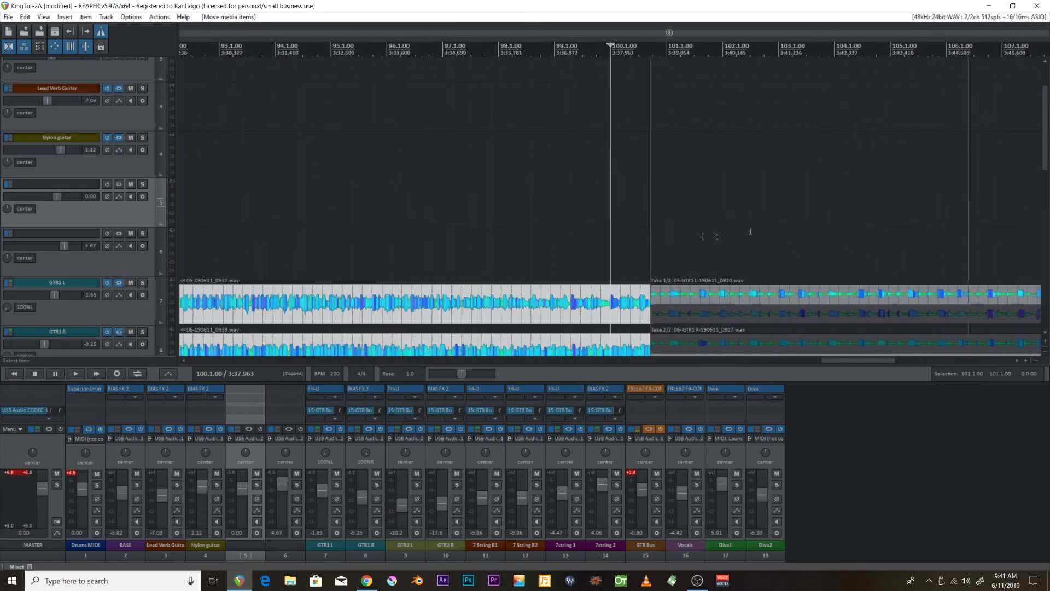
pyautogui.scroll(-3, 264, 111)
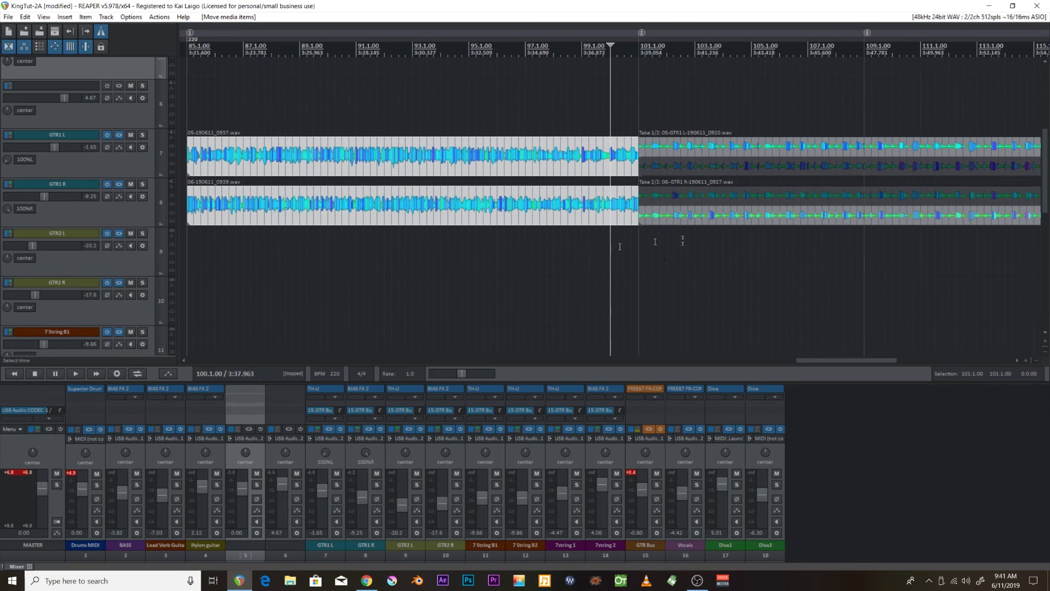
pyautogui.scroll(-2, 293, 125)
pyautogui.click(388, 47)
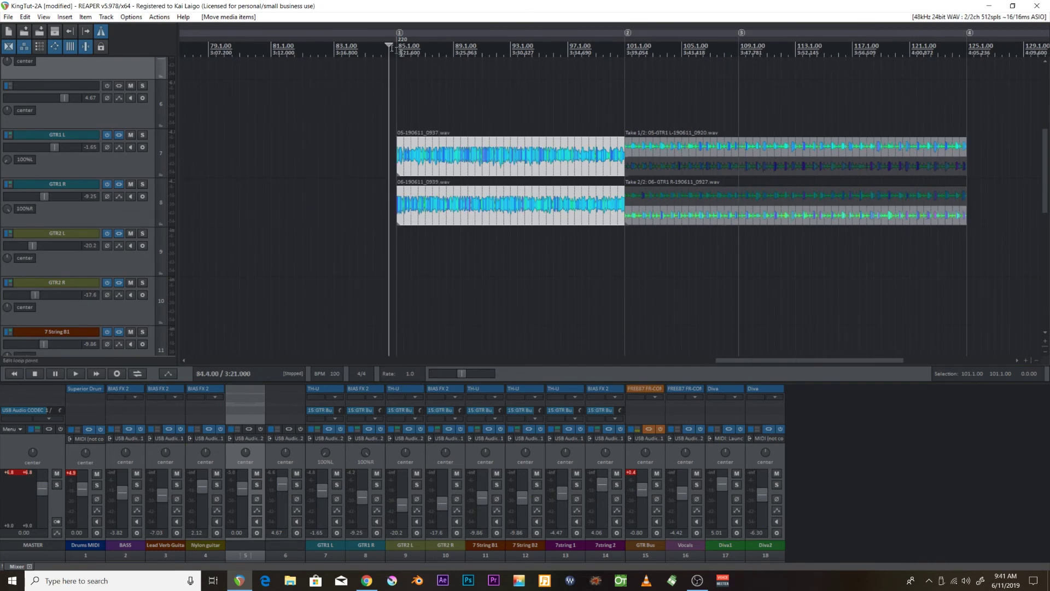
pyautogui.press('space')
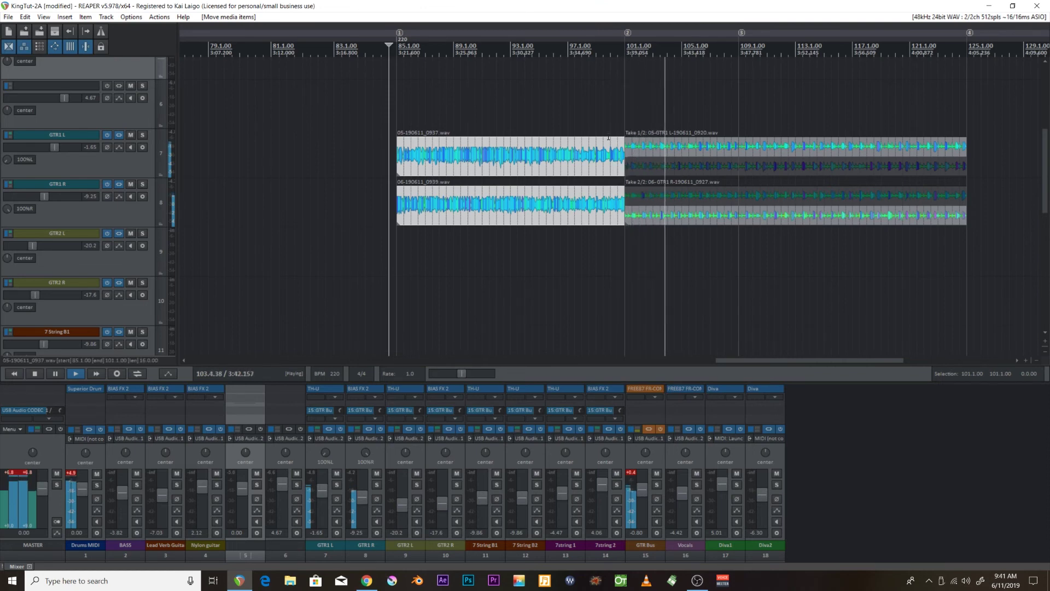
pyautogui.scroll(-2, 608, 137)
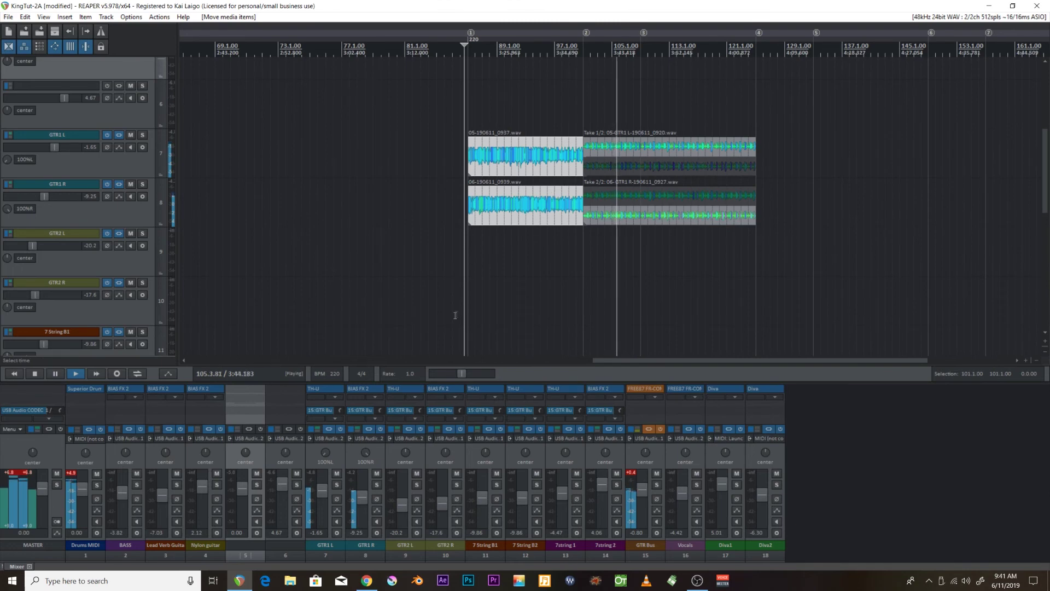
pyautogui.press('space')
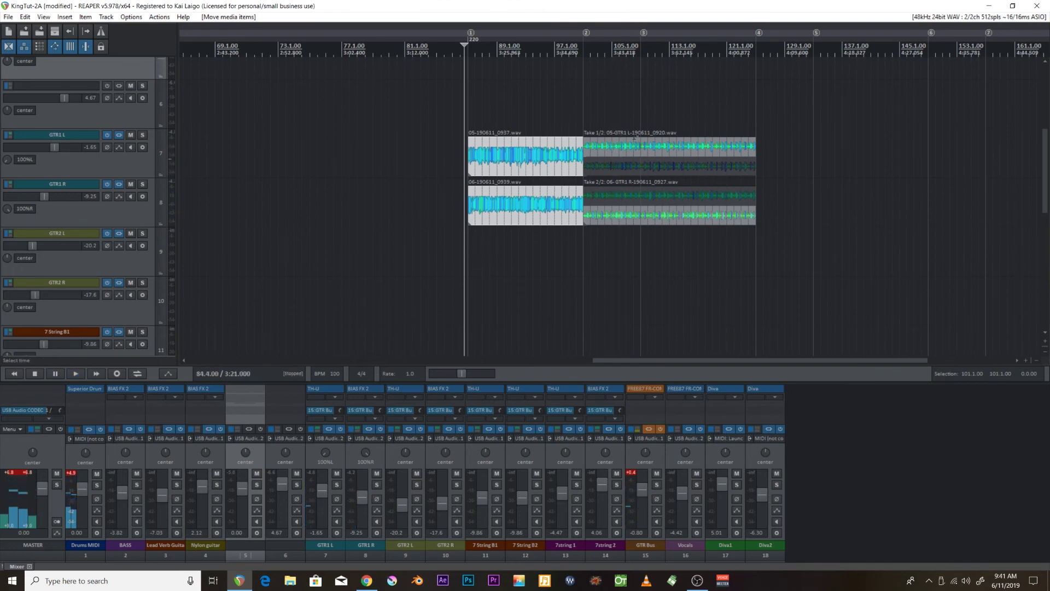
# Listen to the passage around marker 4, playing from measure 125.1 and again from measure 123.1
pyautogui.press('End')
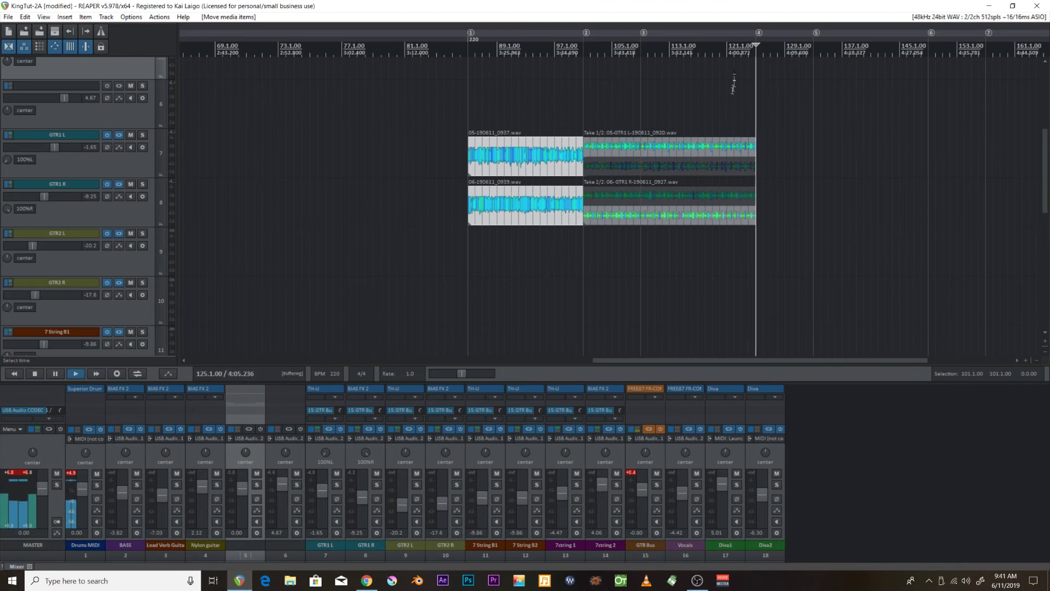
pyautogui.press('space')
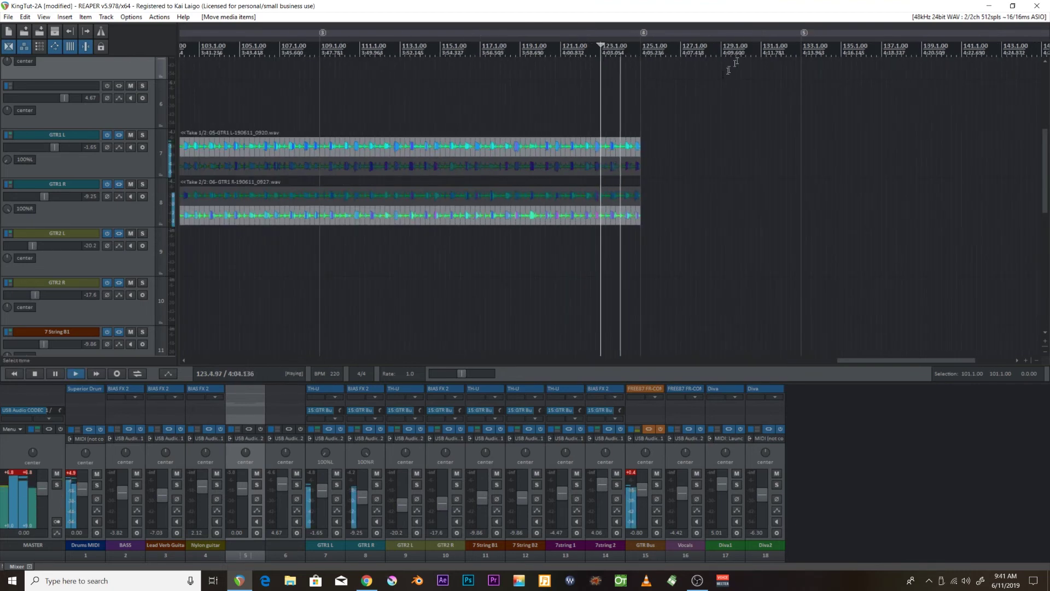
pyautogui.press('space')
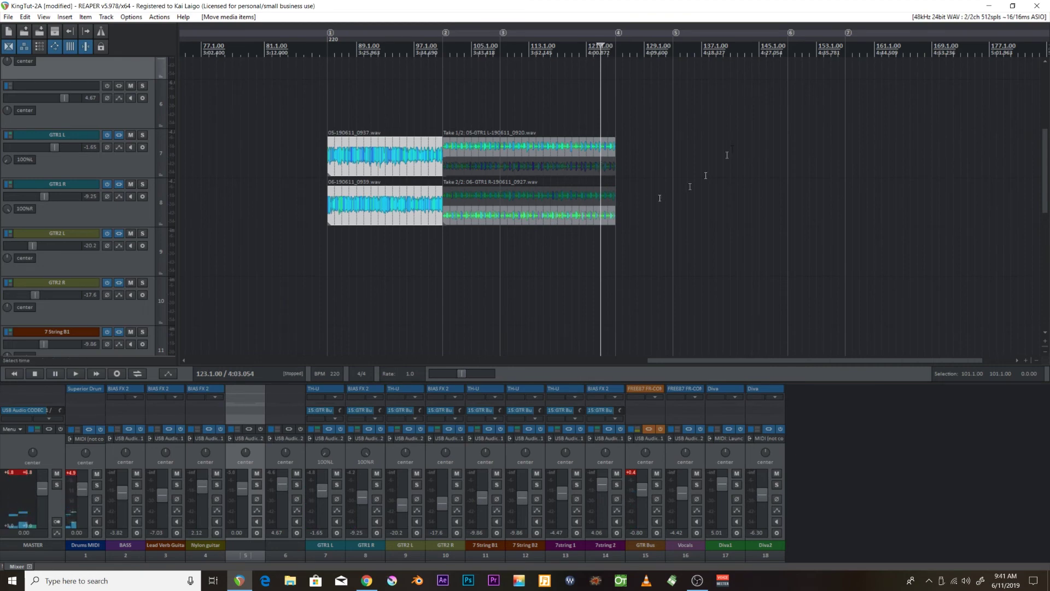
# Set the edit cursor to measure 127.1 and review the Superior Drummer 3 song arrangement on the Drums MIDI track
pyautogui.moveTo(1041, 176); pyautogui.dragTo(1044, 133)
pyautogui.click(629, 53)
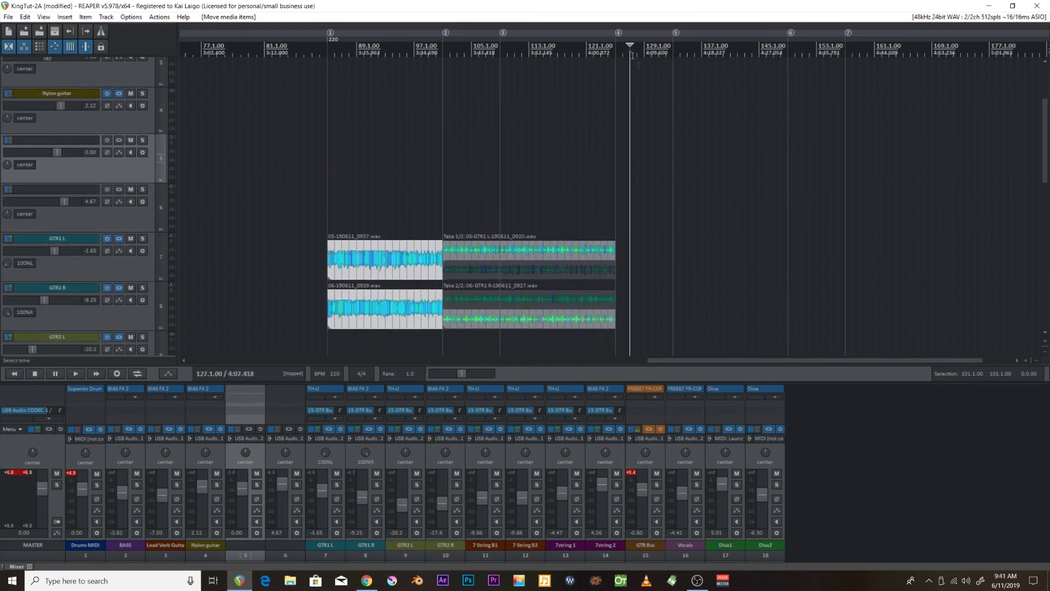
pyautogui.scroll(2, 597, 354)
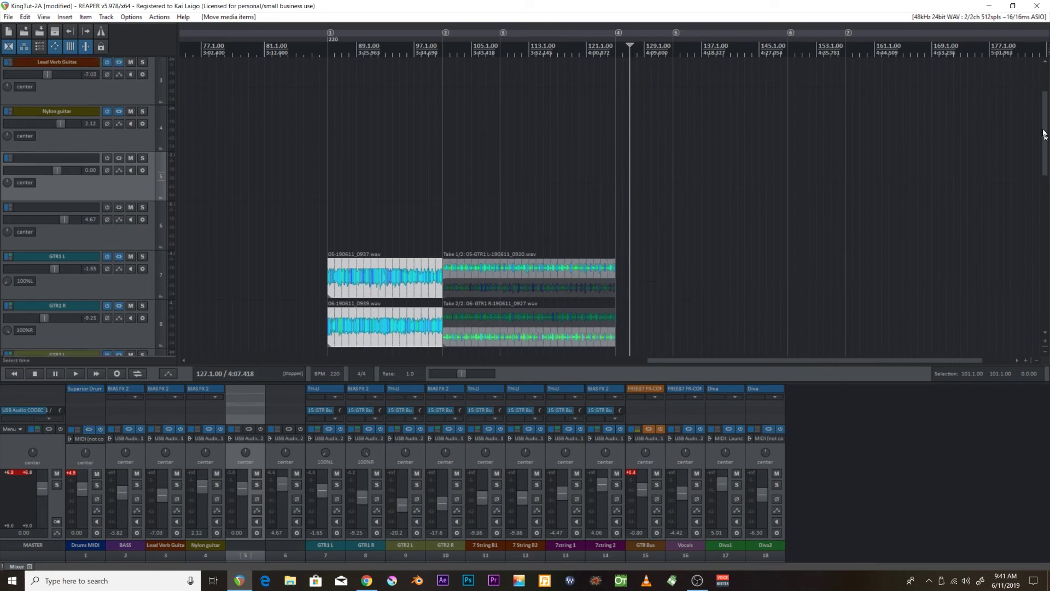
pyautogui.click(90, 430)
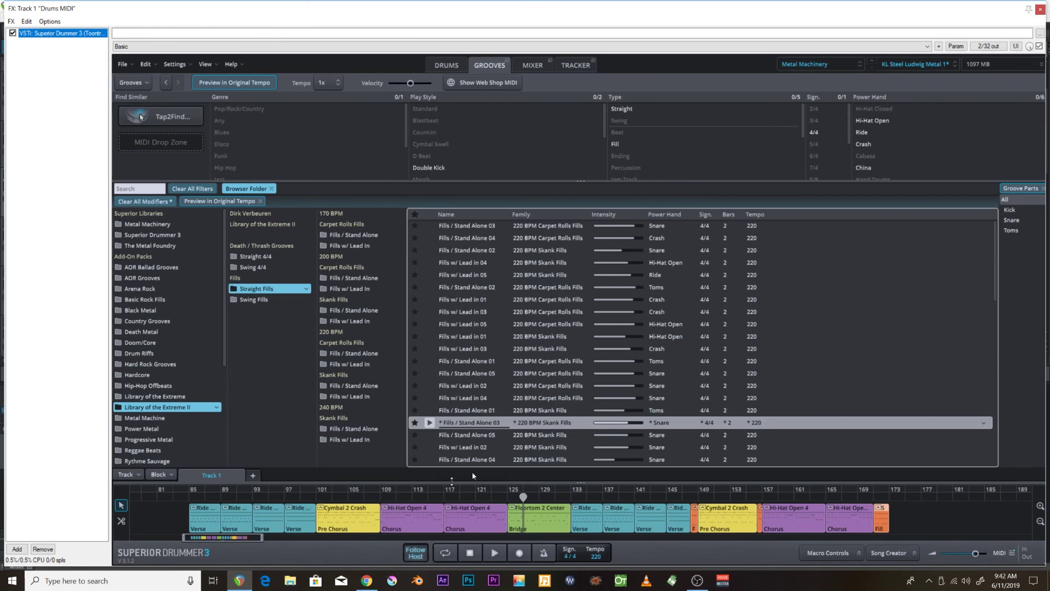
pyautogui.click(1040, 10)
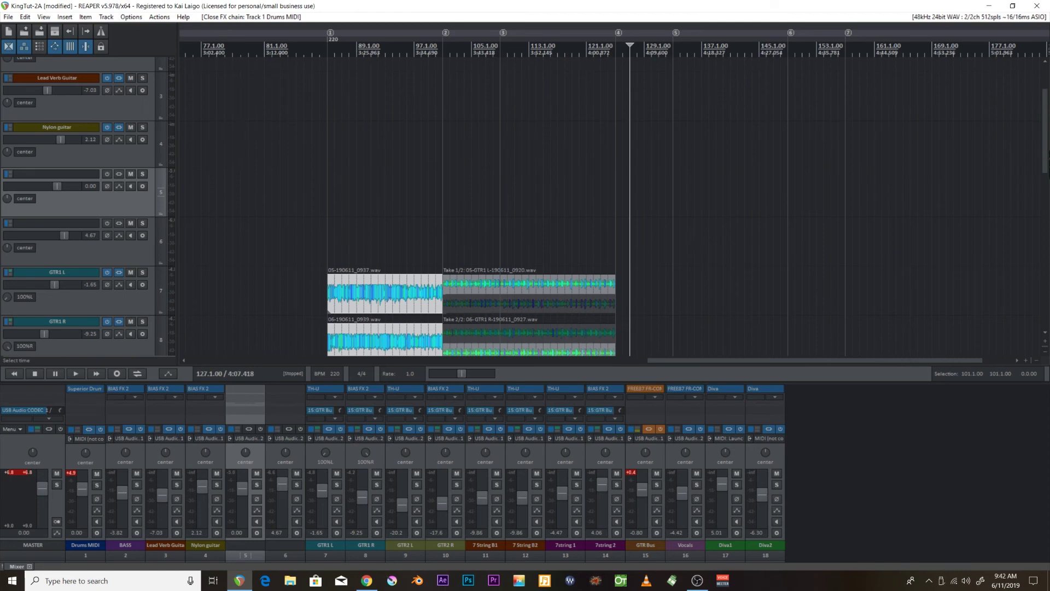
# Place the edit cursor at measure 124.1 and arm track 6 for recording with input monitoring on
pyautogui.moveTo(1046, 119); pyautogui.dragTo(1041, 131)
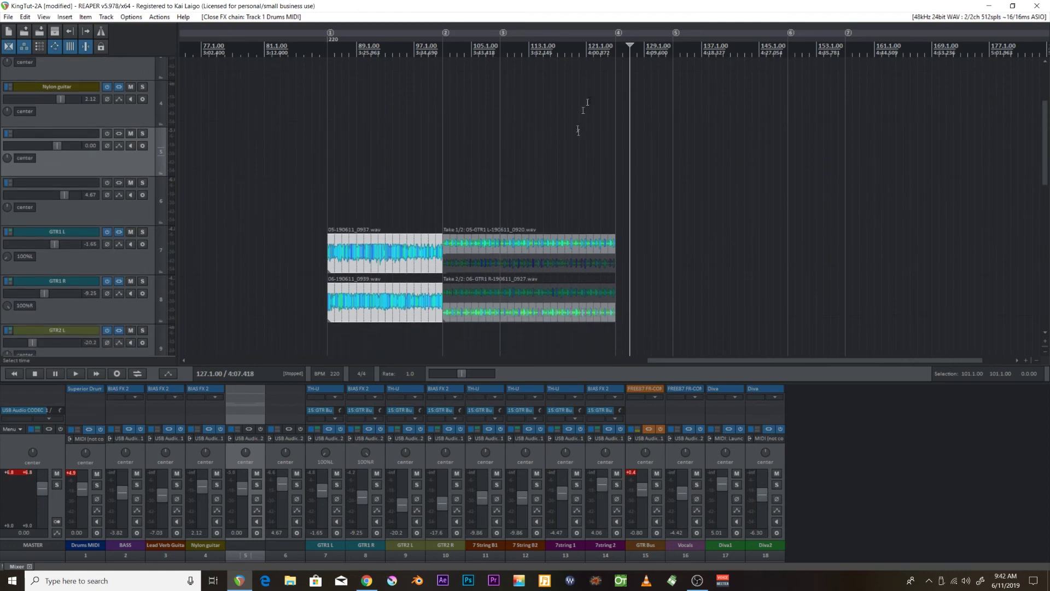
pyautogui.click(616, 49)
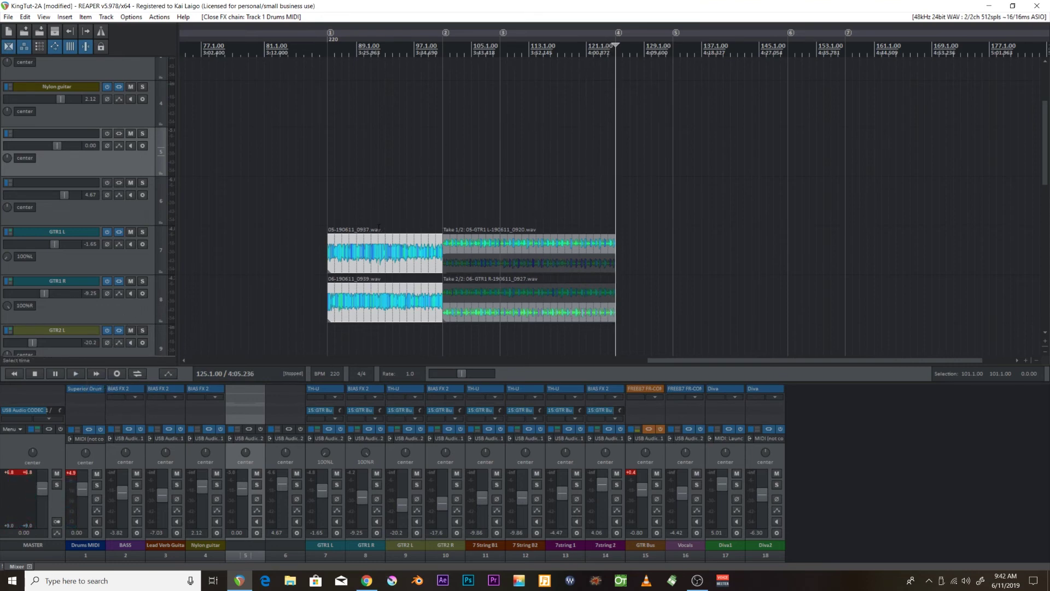
pyautogui.click(606, 210)
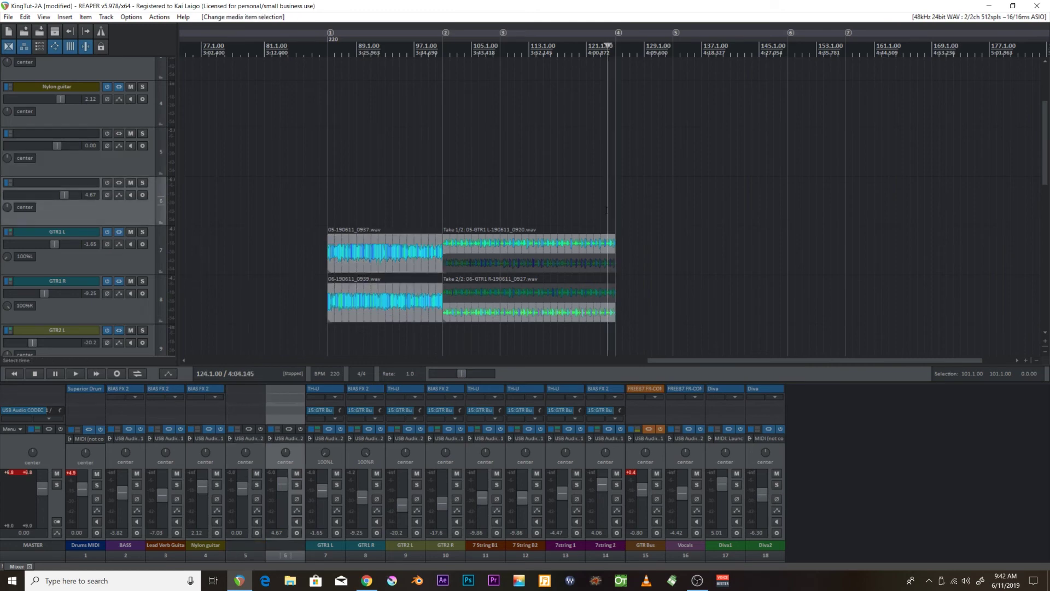
pyautogui.click(118, 374)
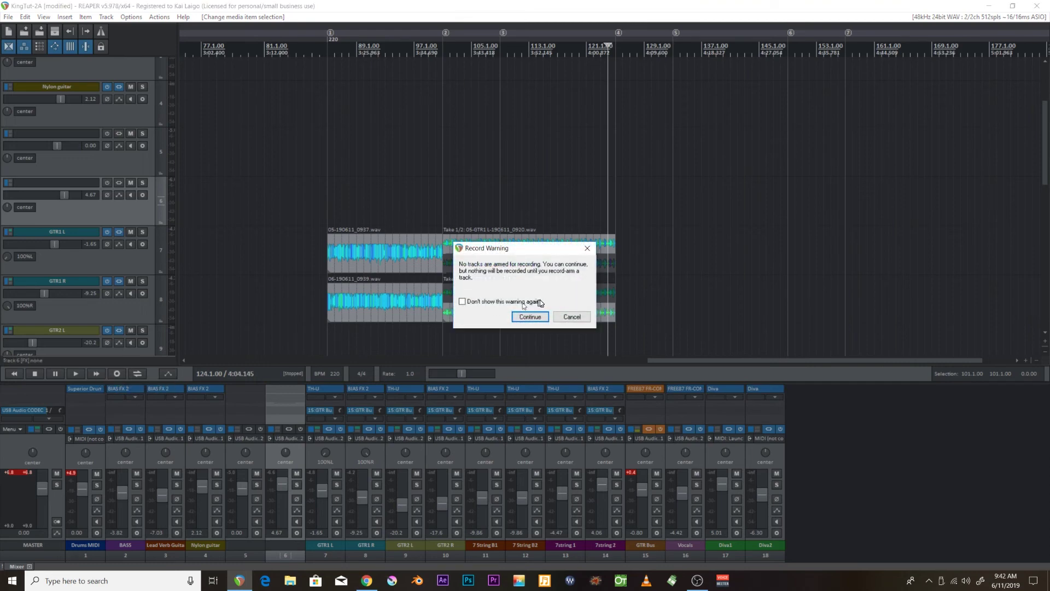
pyautogui.click(570, 316)
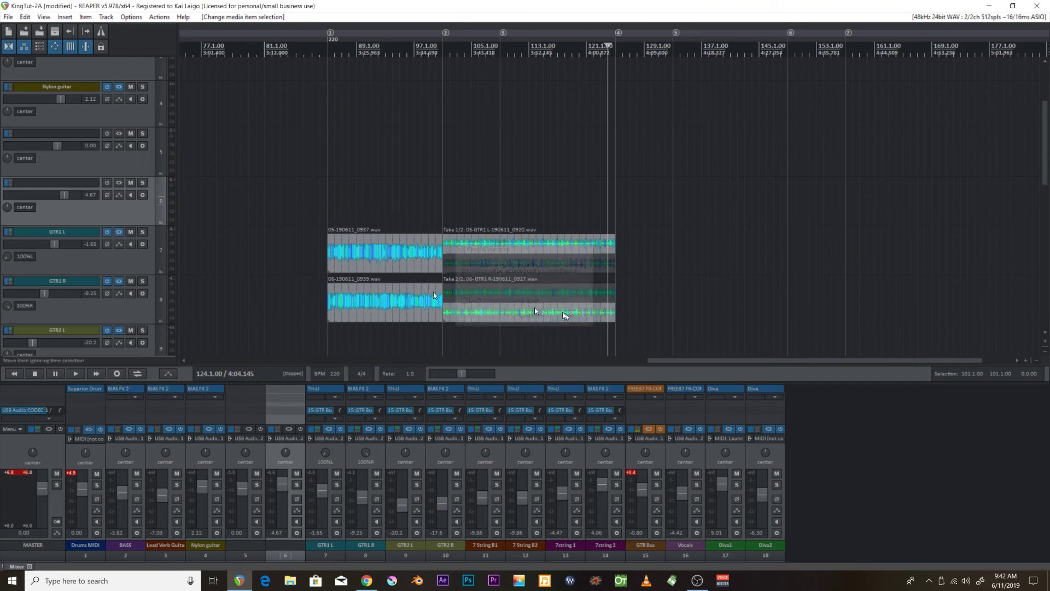
pyautogui.click(143, 196)
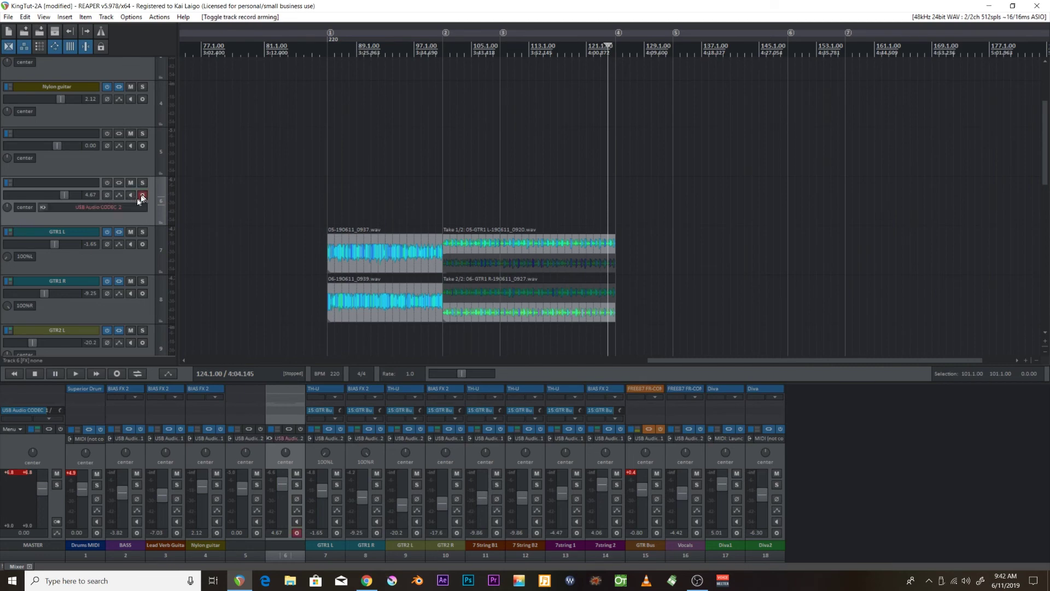
pyautogui.click(132, 195)
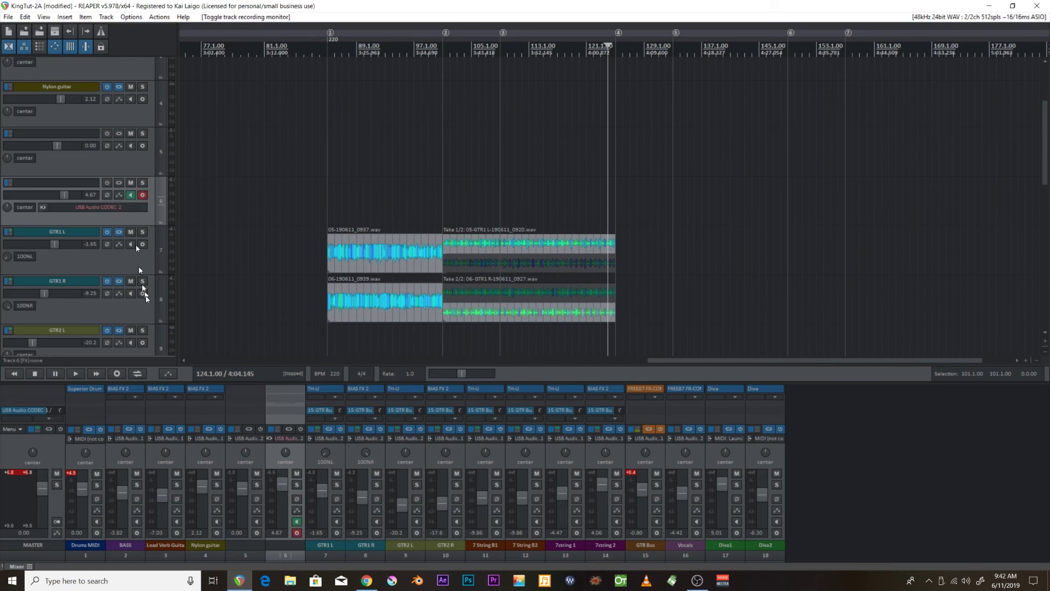
# Record a short take on track 6 from measure 124.1 to about measure 128 and delete its file
pyautogui.click(119, 374)
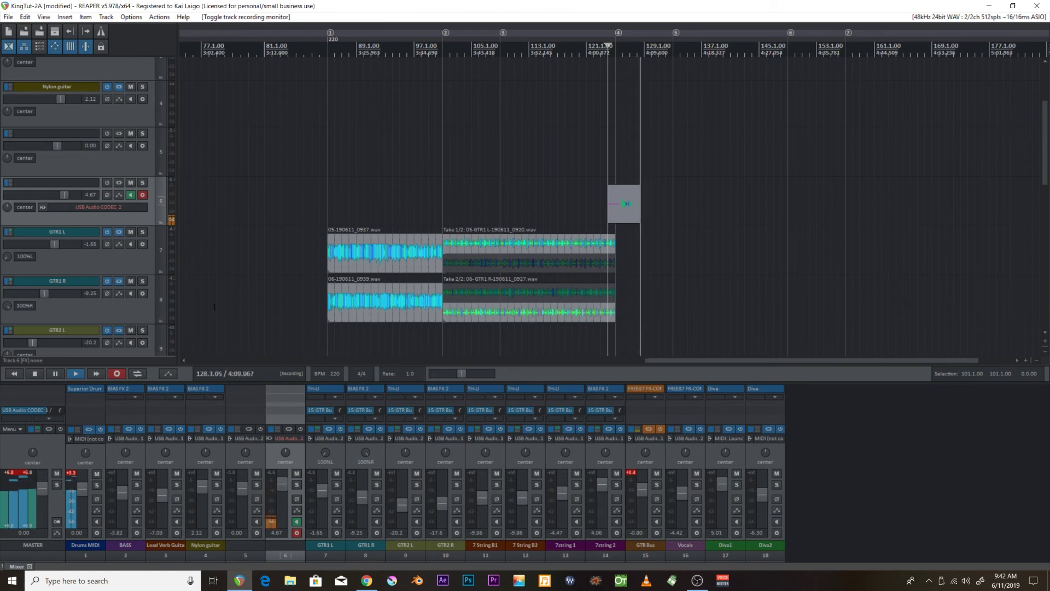
pyautogui.press('space')
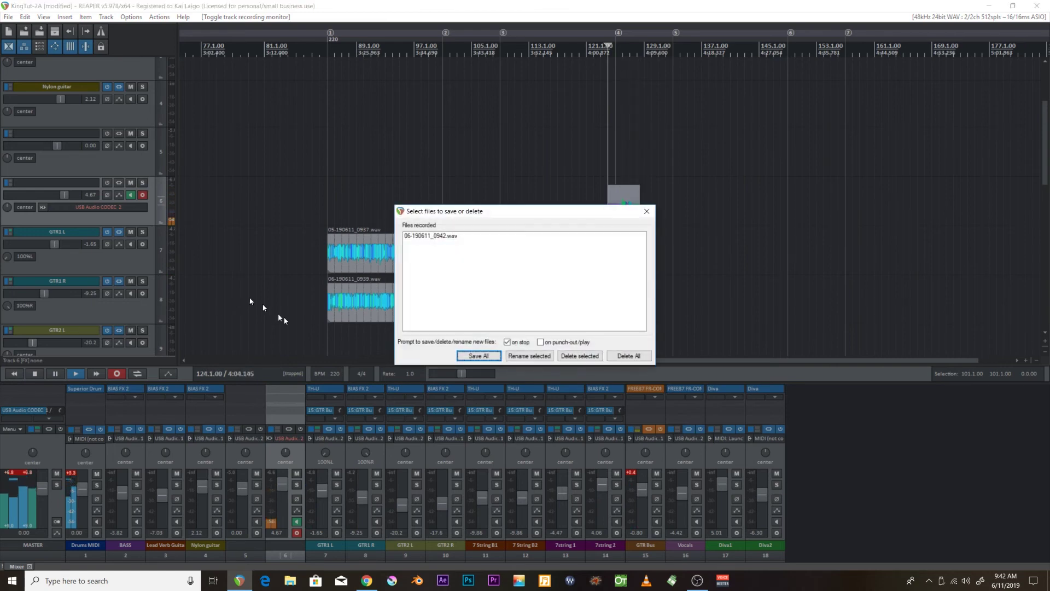
pyautogui.click(633, 354)
pyautogui.click(522, 319)
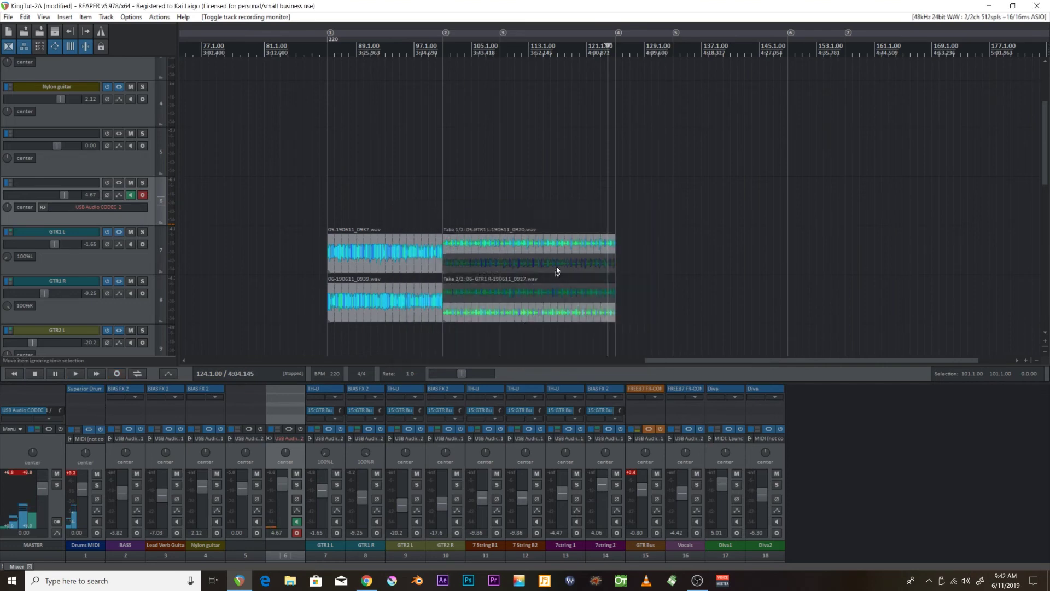
# Play the marker 4 section twice from measure 124.1, and move the edit cursor back to measure 113.1
pyautogui.press('space')
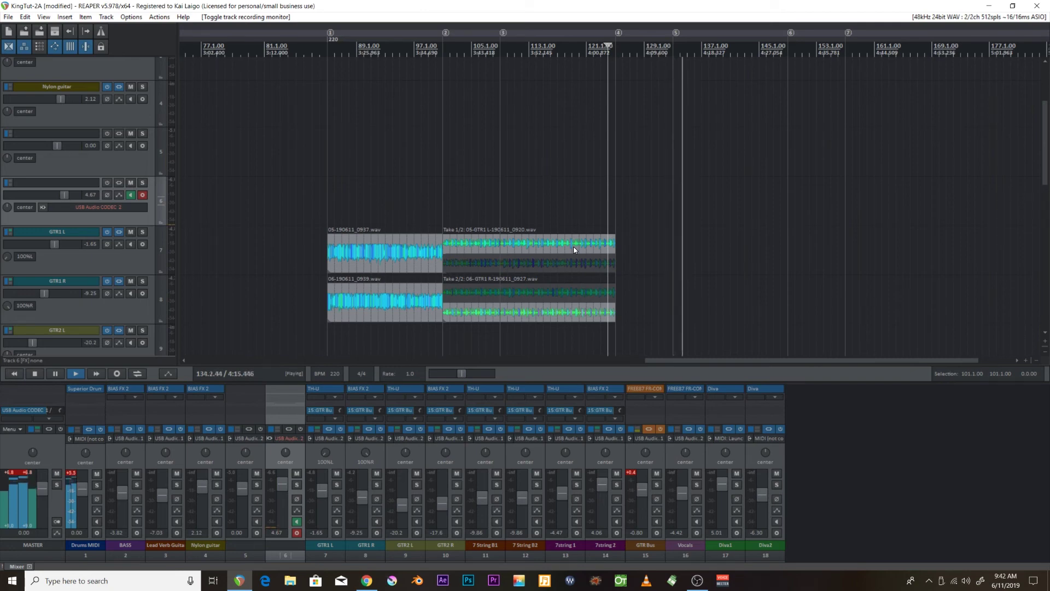
pyautogui.press('space')
pyautogui.press('space')
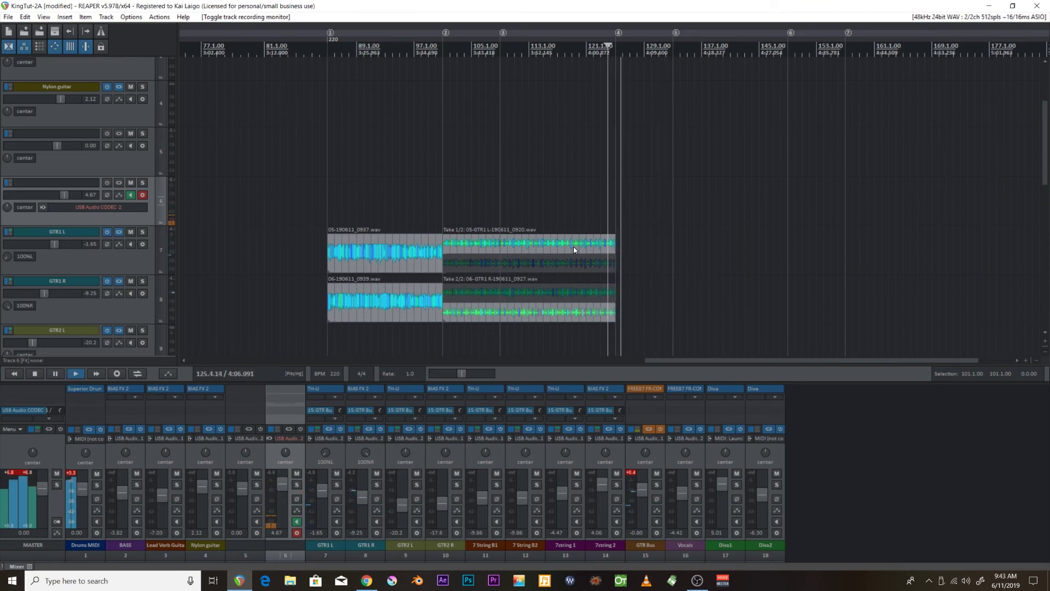
pyautogui.click(528, 48)
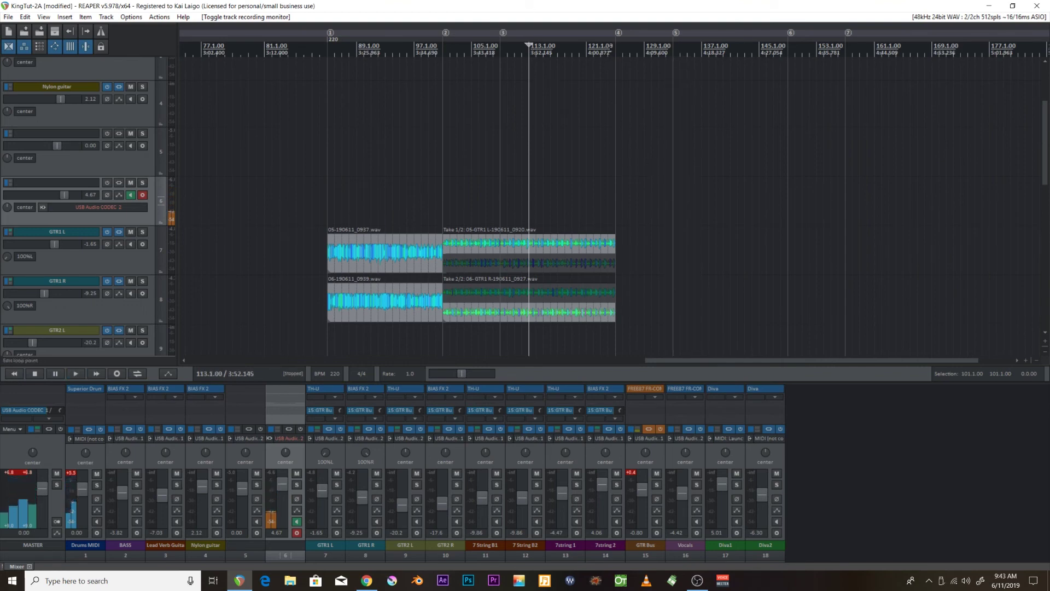
# Record a take on track 6 from measure 124.1 to about measure 134 with the metronome on, and delete its file
pyautogui.click(608, 47)
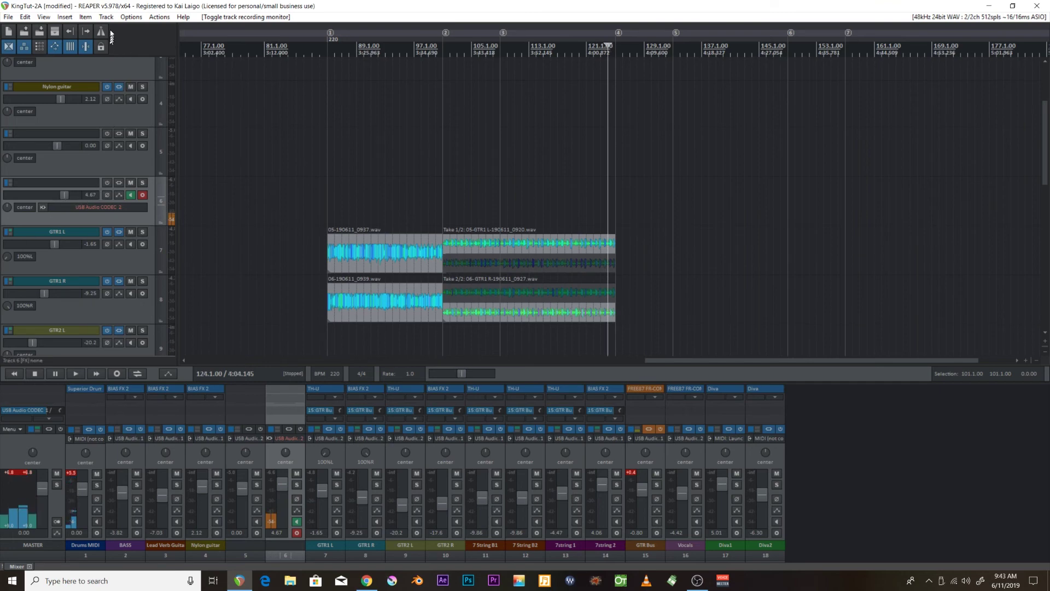
pyautogui.click(117, 373)
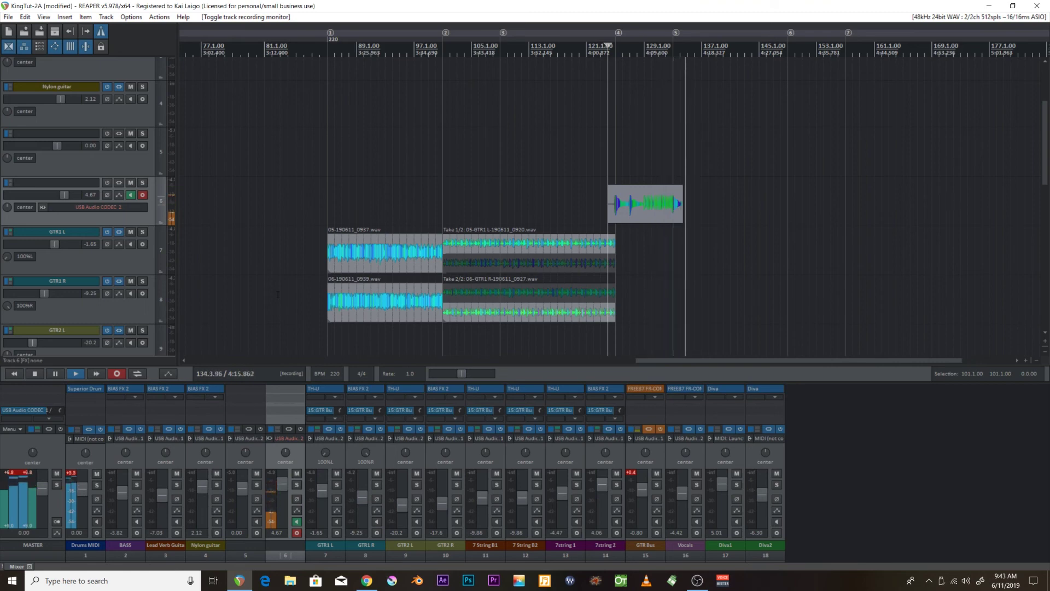
pyautogui.press('space')
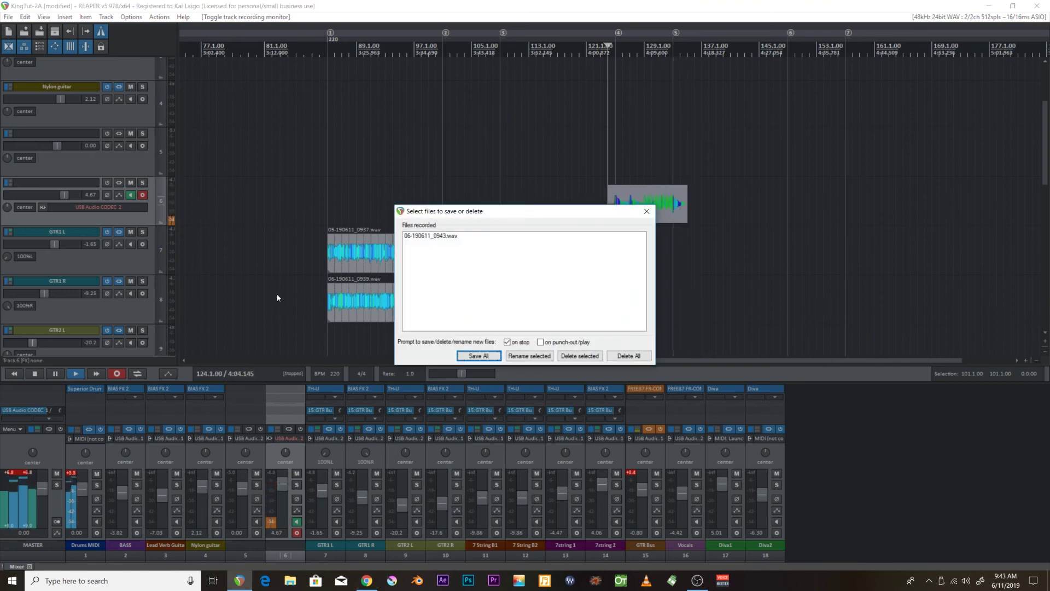
pyautogui.click(622, 356)
pyautogui.click(502, 317)
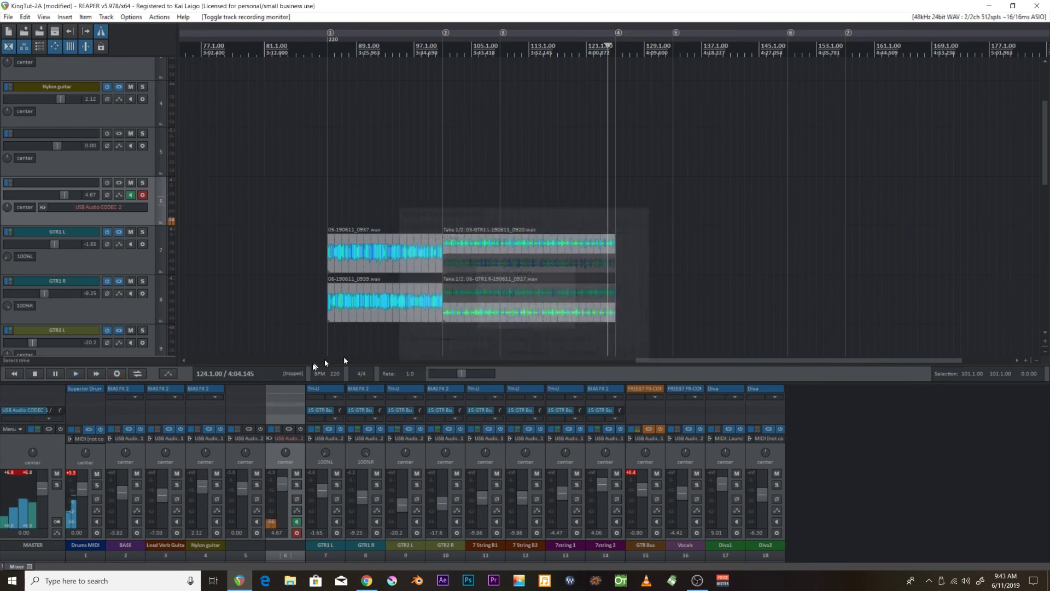
# Record another take on track 6 from measure 124.1 to about measure 130 and delete its file
pyautogui.click(116, 374)
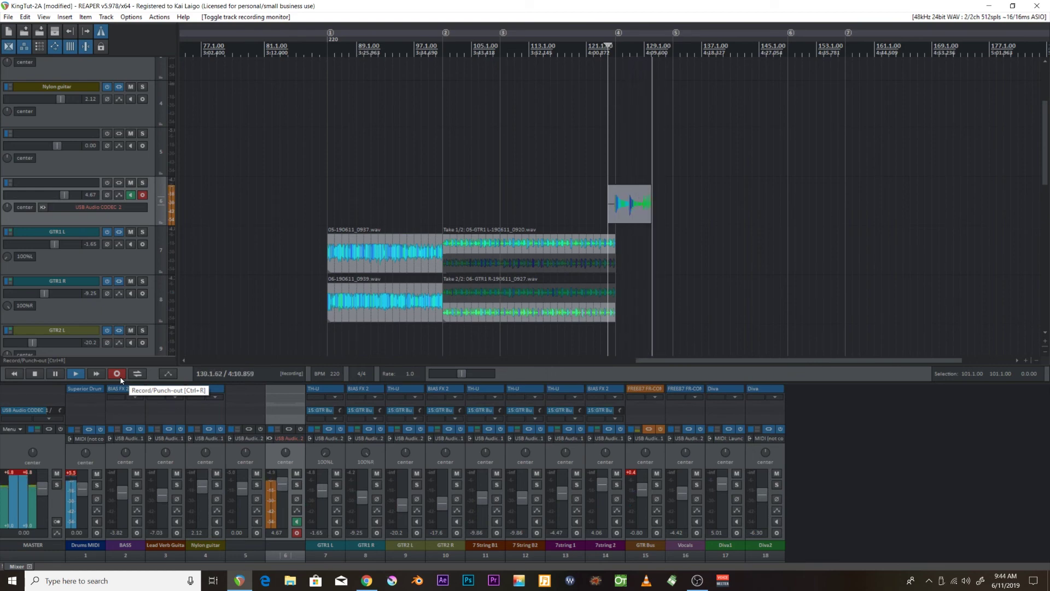
pyautogui.click(120, 377)
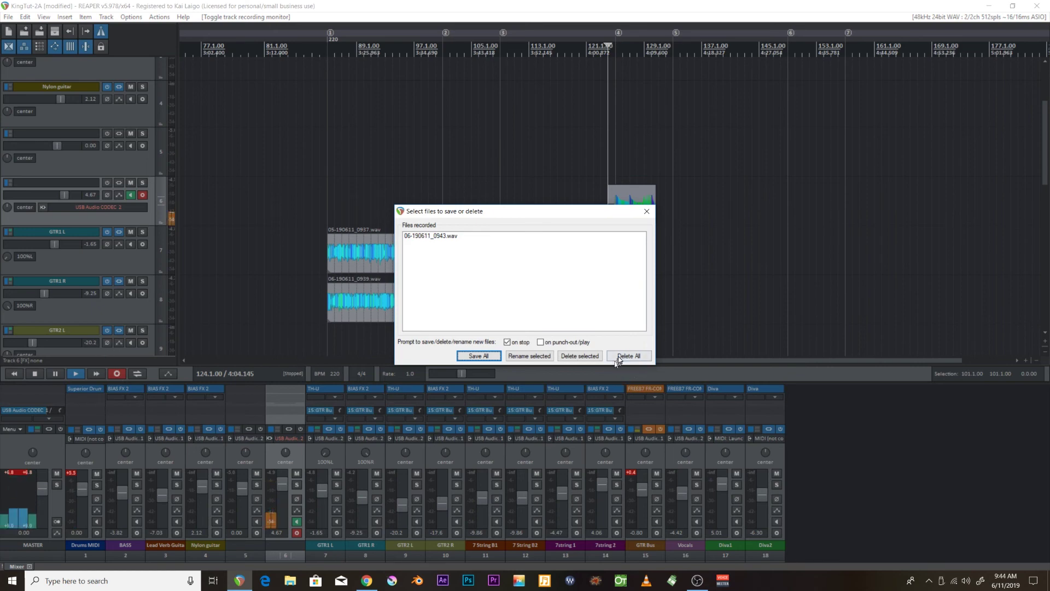
pyautogui.click(618, 357)
pyautogui.click(493, 318)
# Record a further take on track 6 from measure 124.1 to about measure 133 and delete its file
pyautogui.click(116, 374)
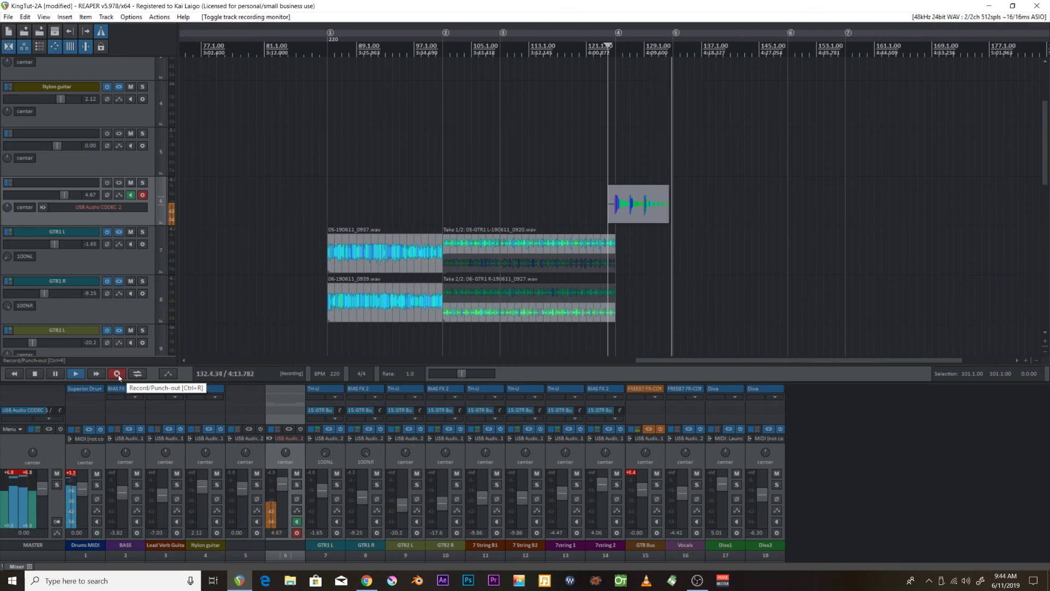
pyautogui.click(118, 375)
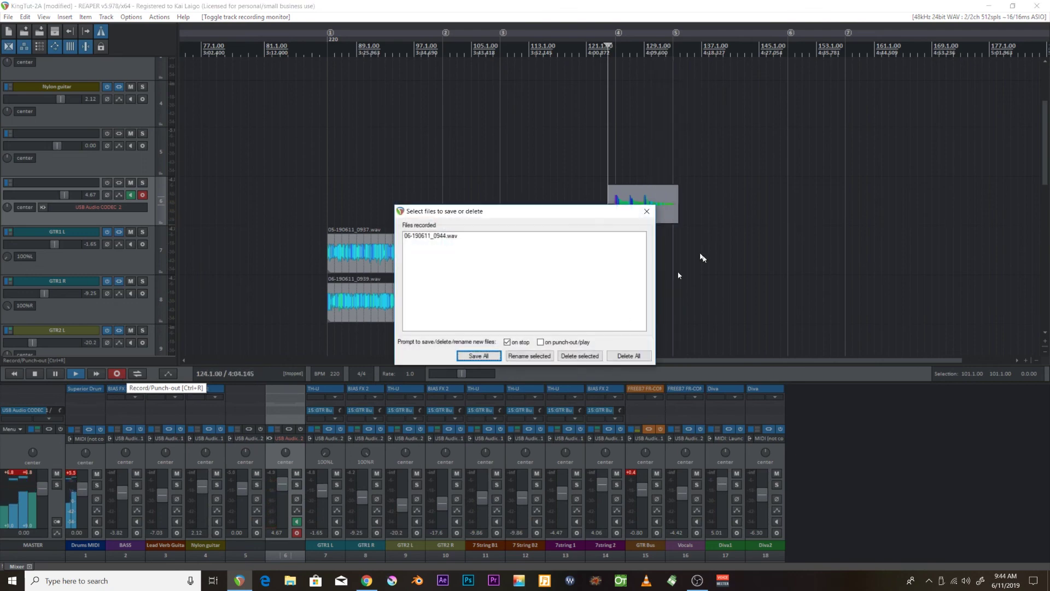
pyautogui.click(569, 356)
pyautogui.press('Return')
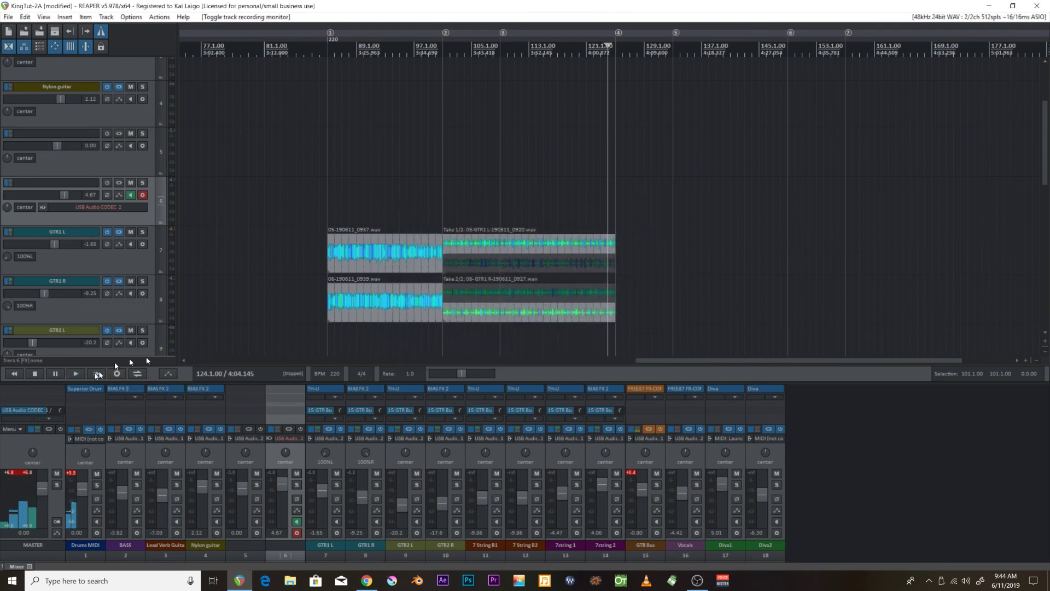
pyautogui.click(117, 373)
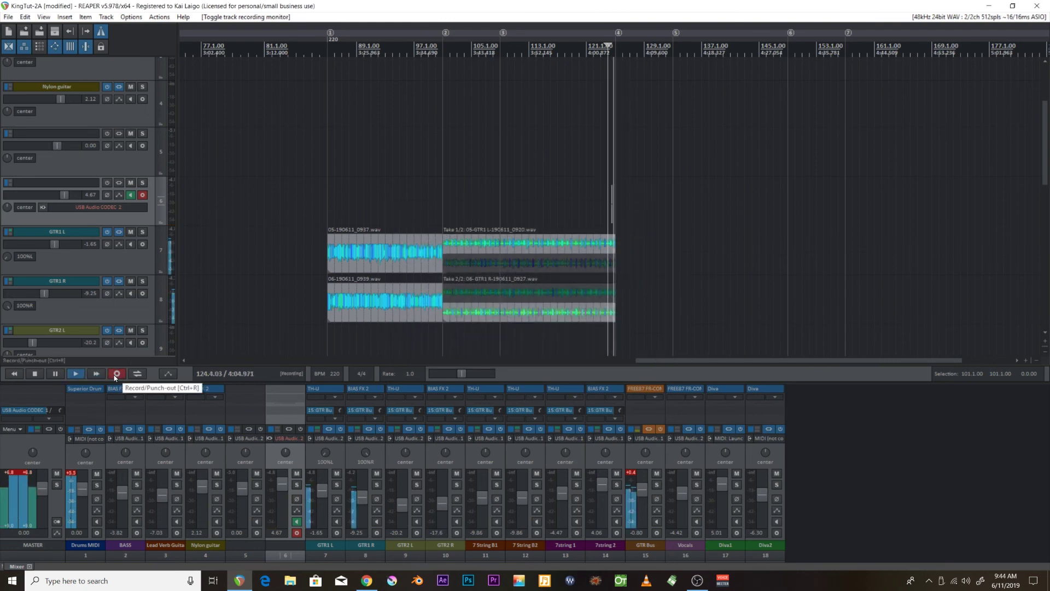
pyautogui.click(116, 374)
pyautogui.click(629, 358)
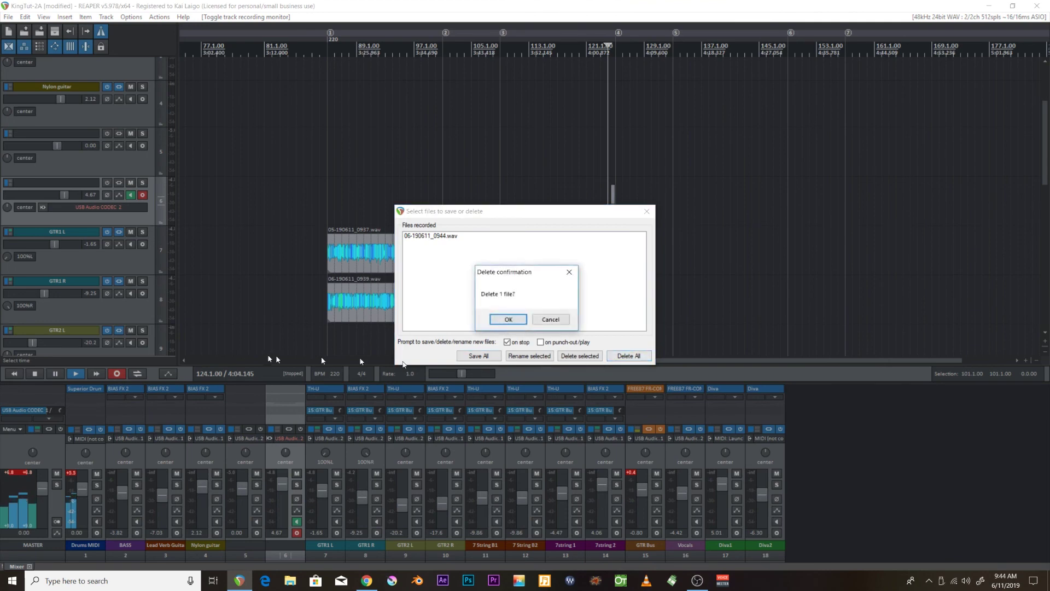
pyautogui.press('Return')
# Record a take on track 6 from measure 124.1 to about measure 134 and save its file
pyautogui.click(110, 376)
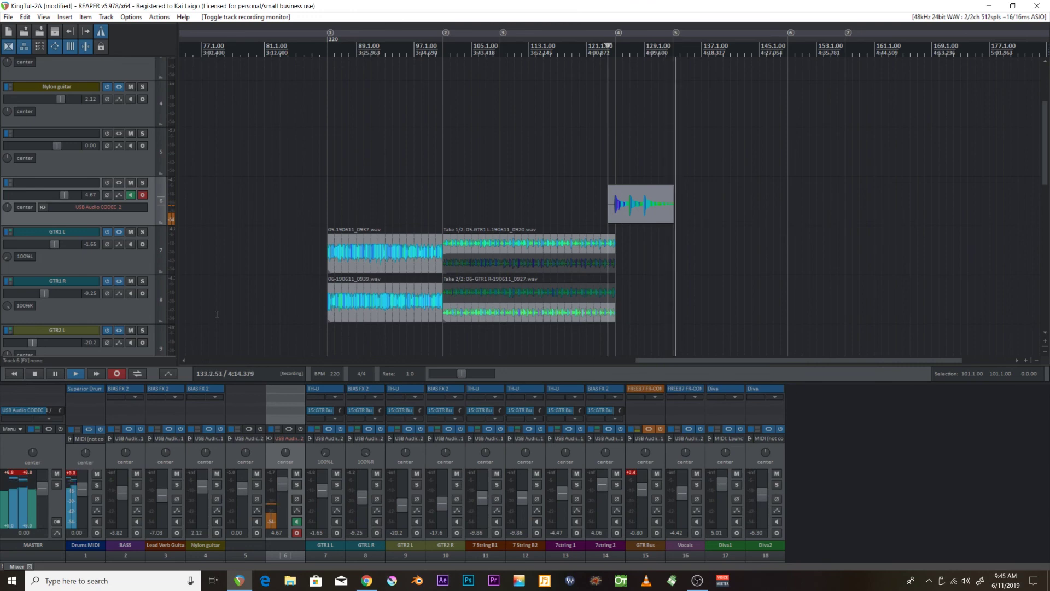
pyautogui.press('space')
pyautogui.press('Return')
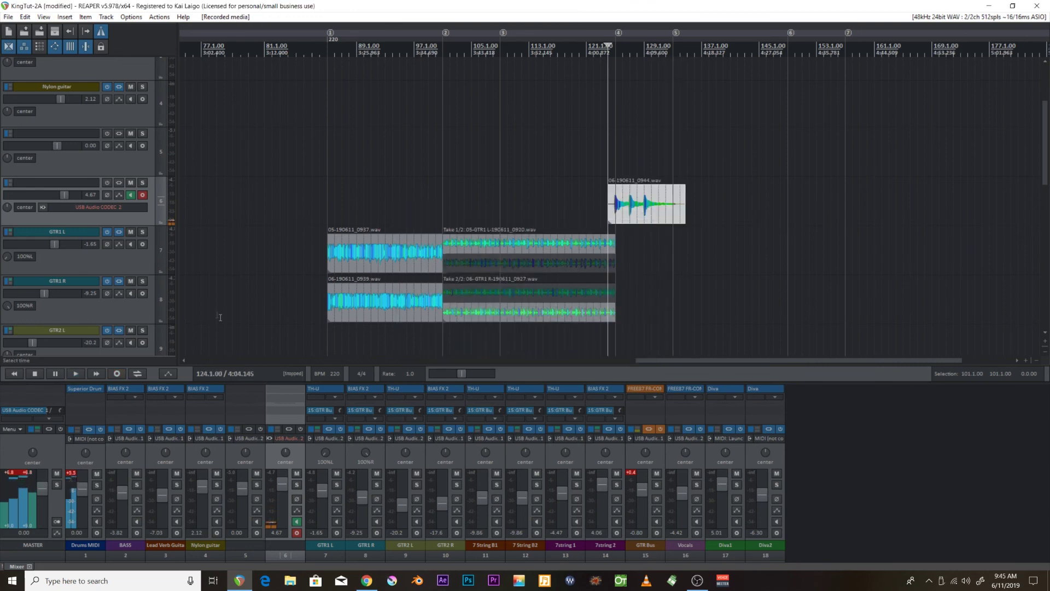
# Place the edit cursor at measure 125.1 and check the first hit of the new track 6 take against it
pyautogui.scroll(8, 718, 201)
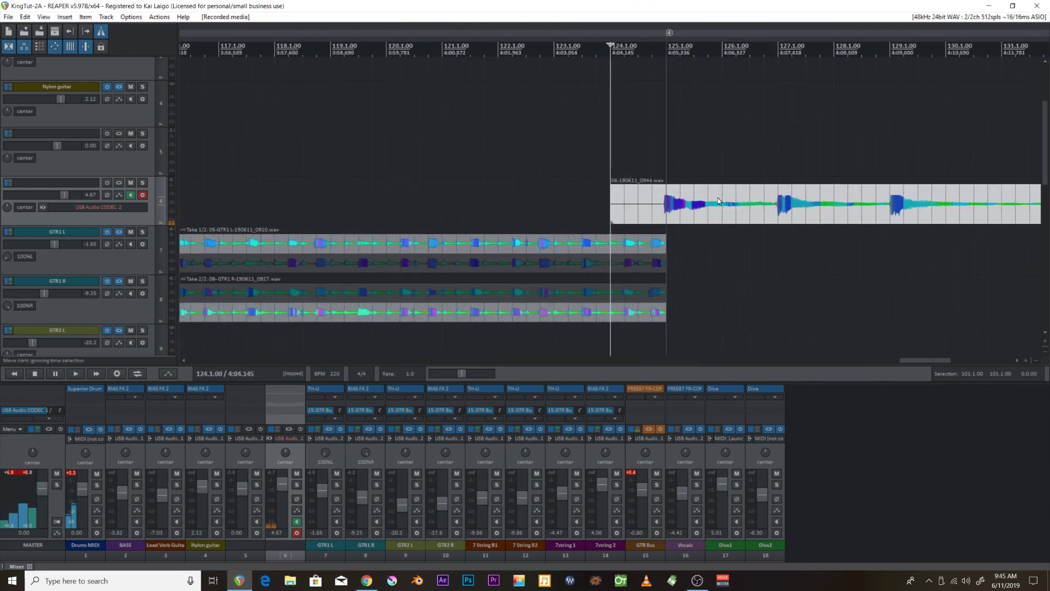
pyautogui.scroll(-2, 718, 201)
pyautogui.click(719, 201)
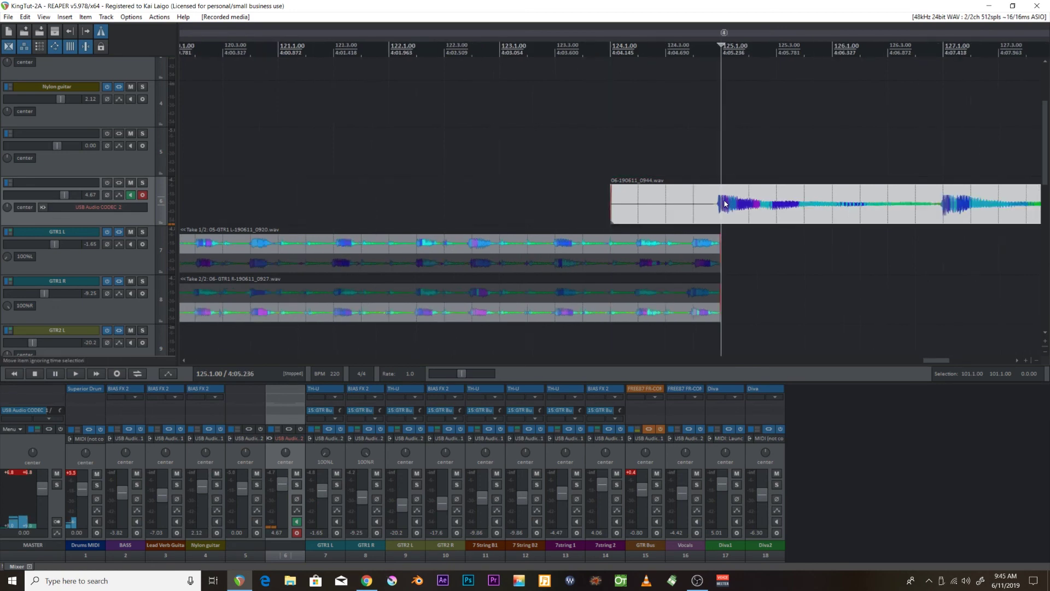
pyautogui.scroll(4, 723, 202)
pyautogui.scroll(-2, 724, 201)
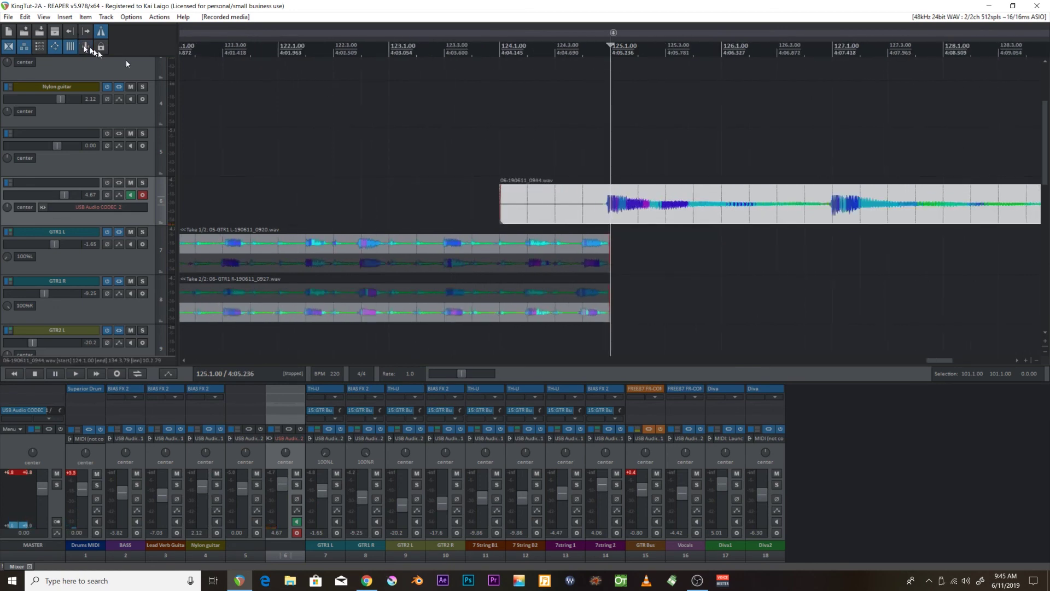
# Split the new track 6 take just before its second hit, at about 126.4.84
pyautogui.click(818, 208)
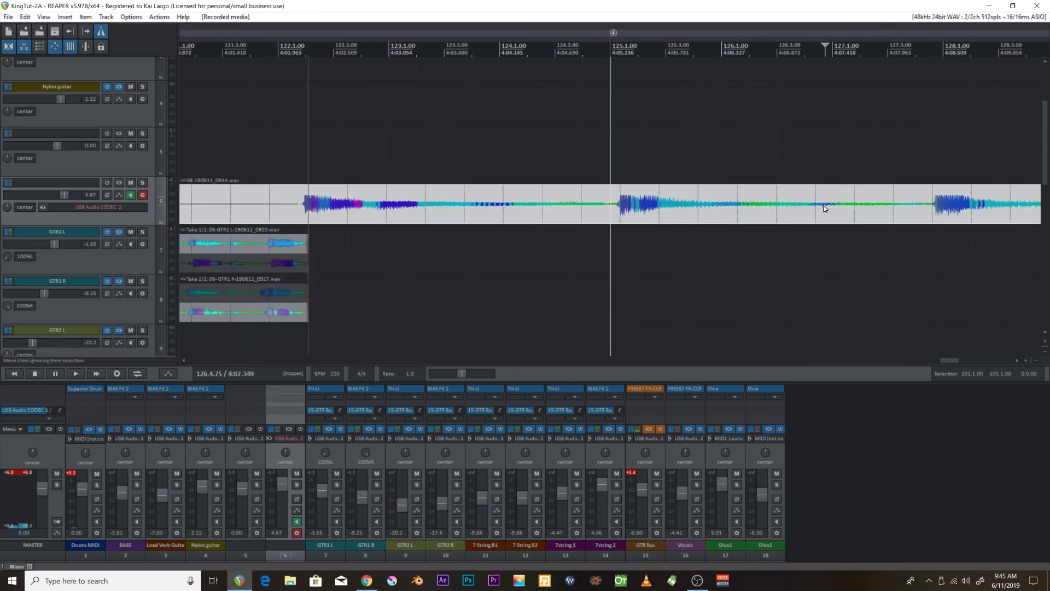
pyautogui.scroll(4, 822, 208)
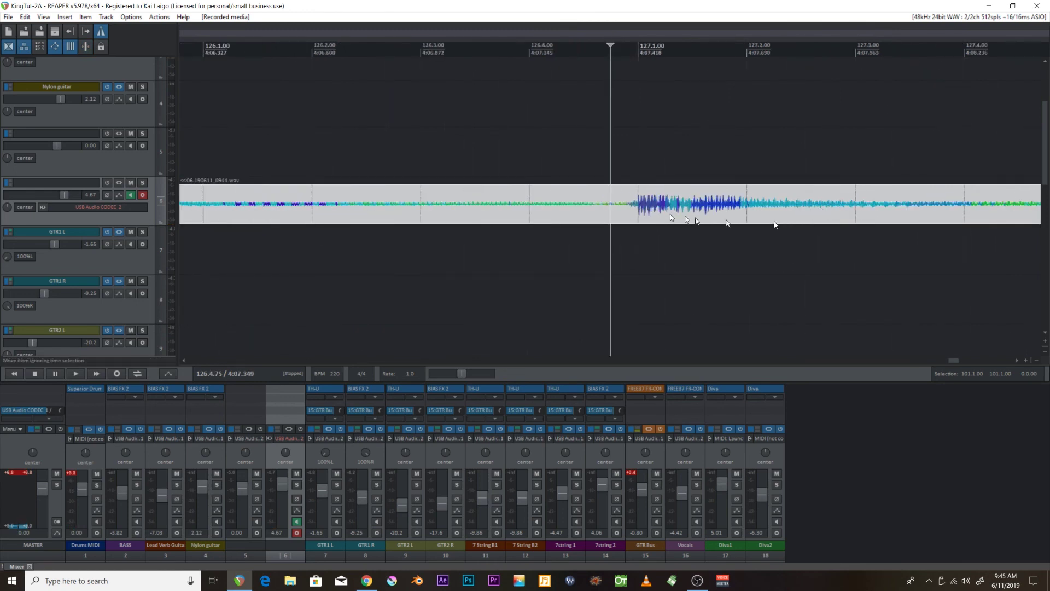
pyautogui.click(613, 204)
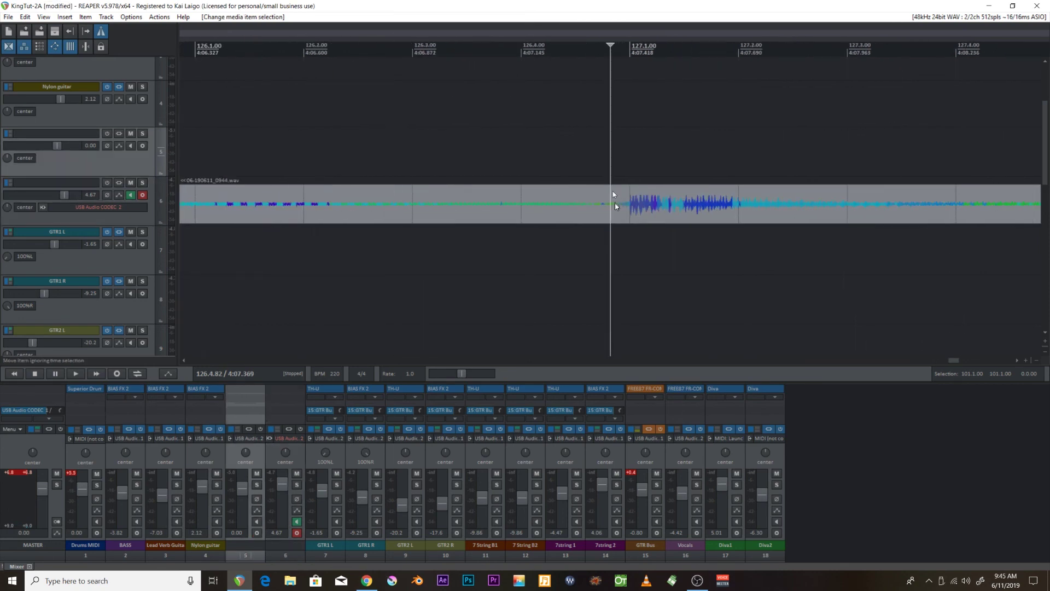
pyautogui.click(615, 207)
pyautogui.scroll(-4, 615, 207)
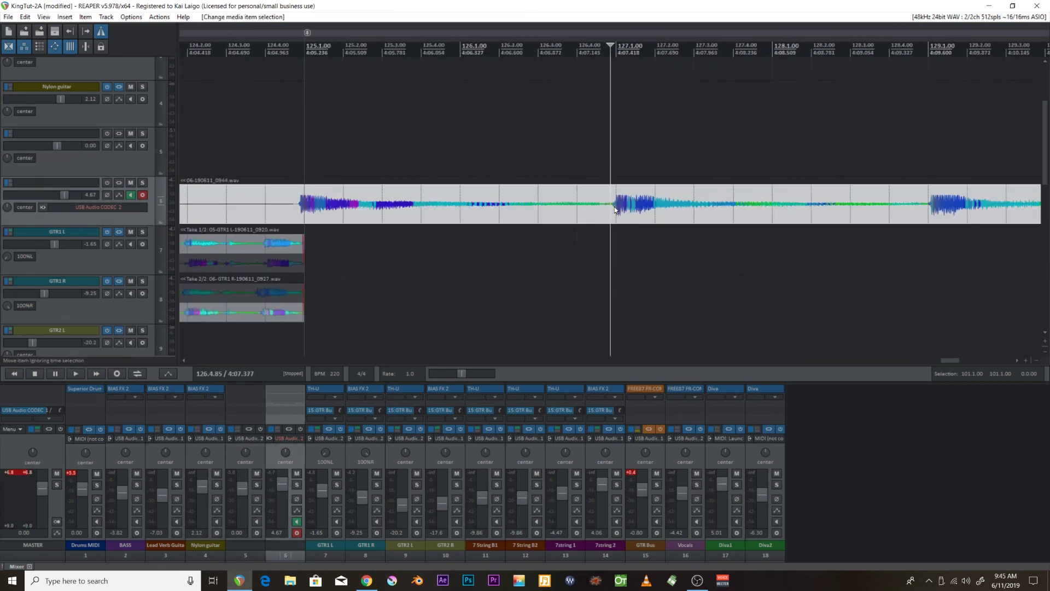
pyautogui.scroll(3, 614, 208)
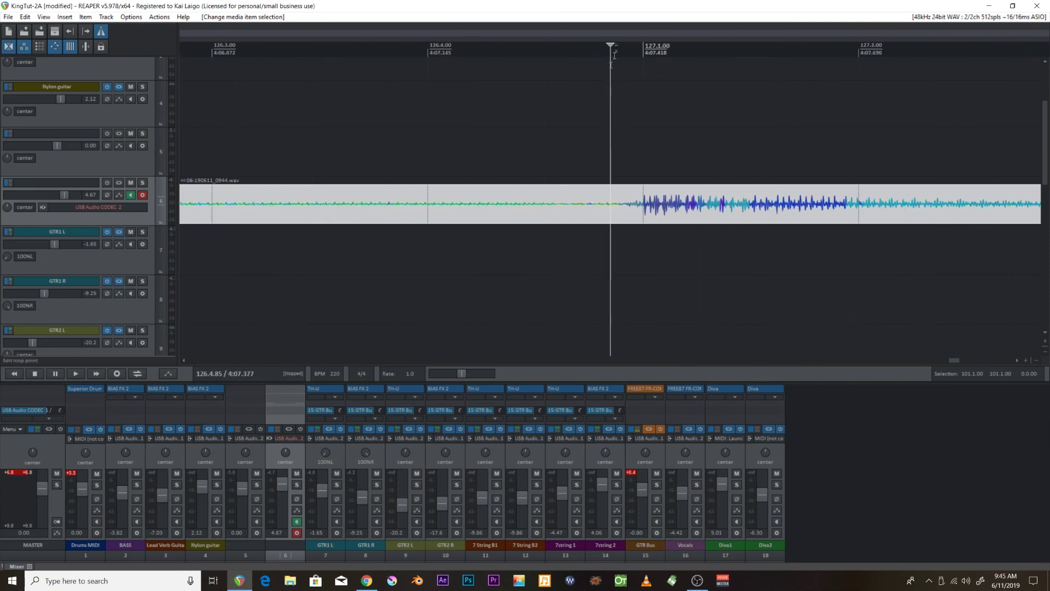
pyautogui.moveTo(622, 52); pyautogui.dragTo(596, 52)
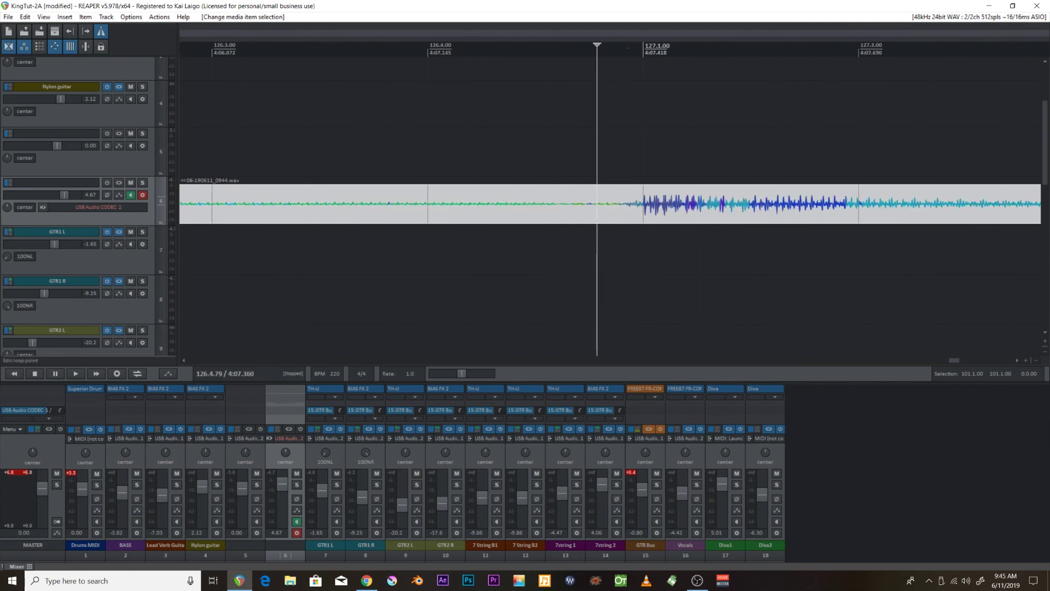
pyautogui.click(623, 198)
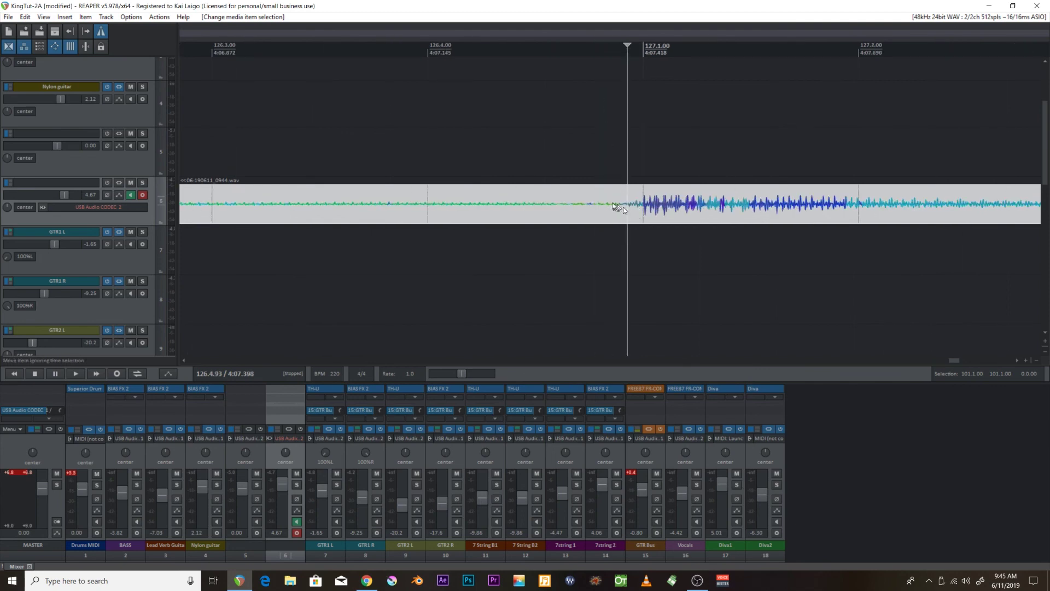
pyautogui.click(613, 208)
pyautogui.press('s')
pyautogui.scroll(-5, 609, 207)
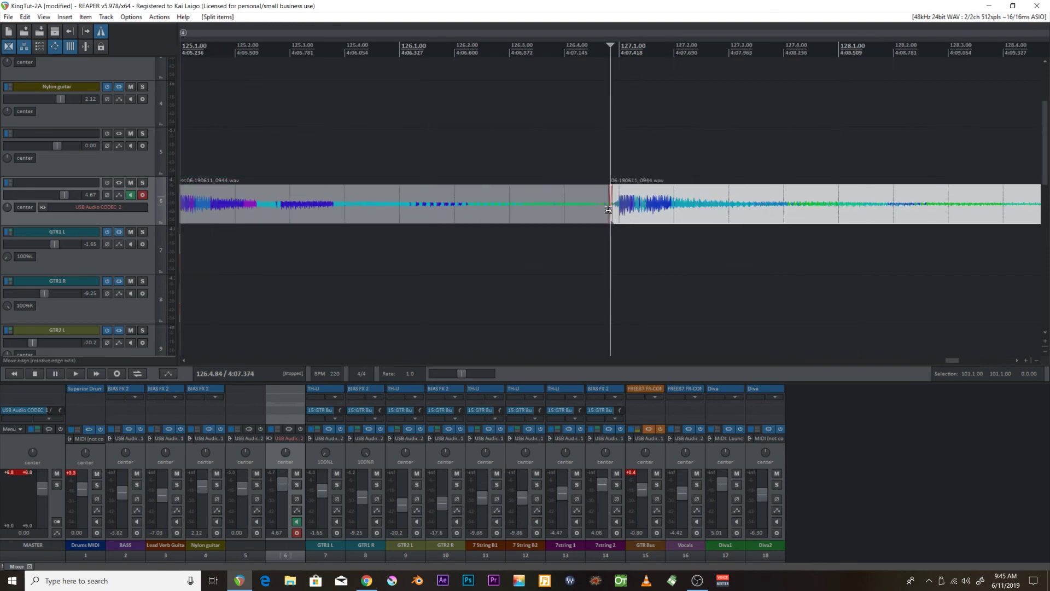
# Slip the audio inside the first piece of the take so that its hit starts exactly at measure 125.1
pyautogui.click(532, 208)
pyautogui.scroll(5, 527, 209)
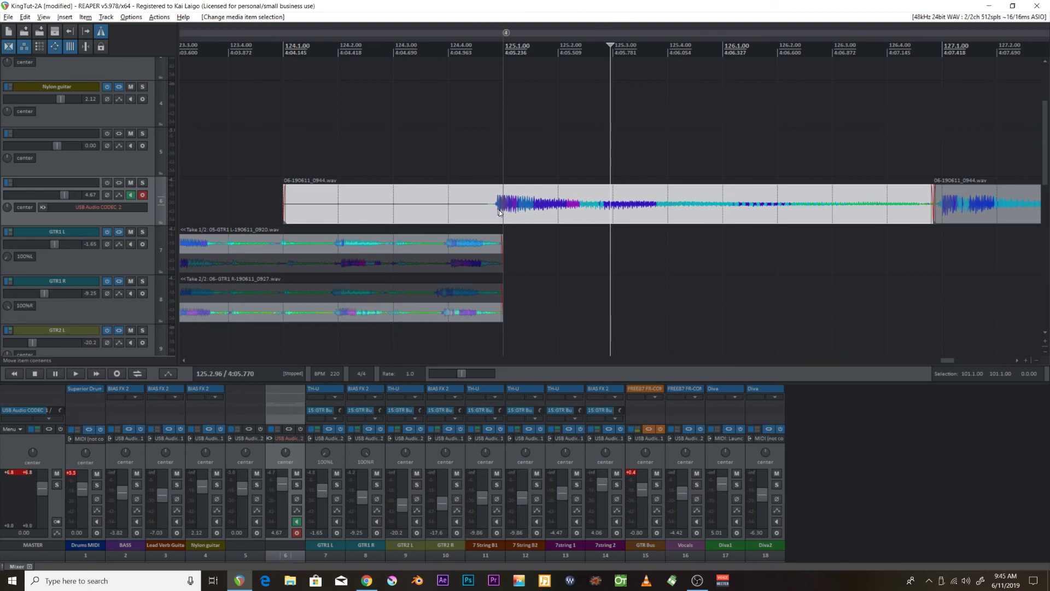
pyautogui.press('alt')
pyautogui.moveTo(501, 210); pyautogui.dragTo(516, 215)
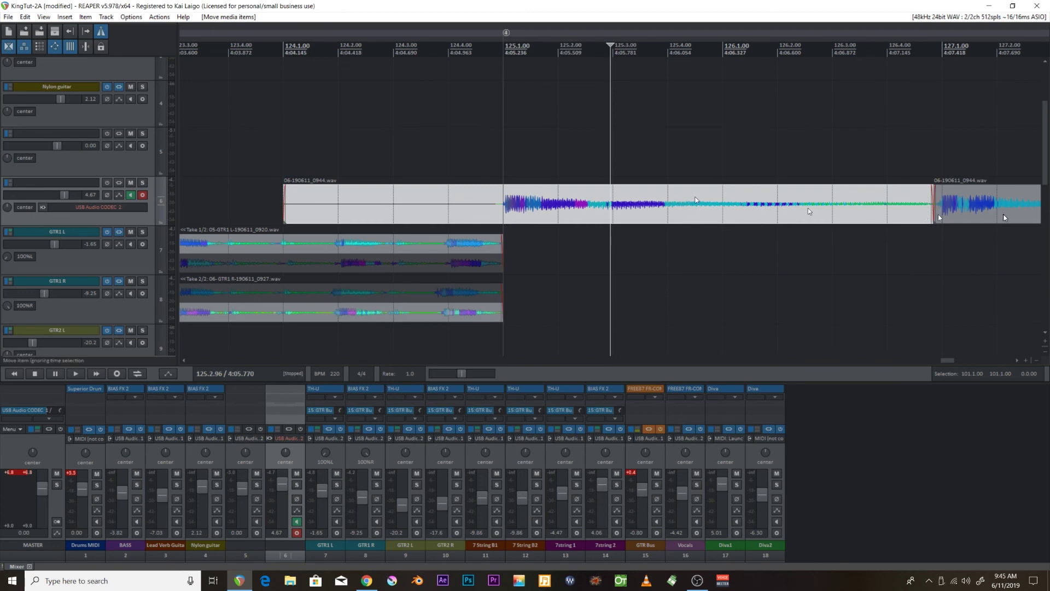
# Trim the silent lead-in of the first piece so it begins at measure 125.1, and return the edit cursor to measure 124.1
pyautogui.scroll(-6, 896, 192)
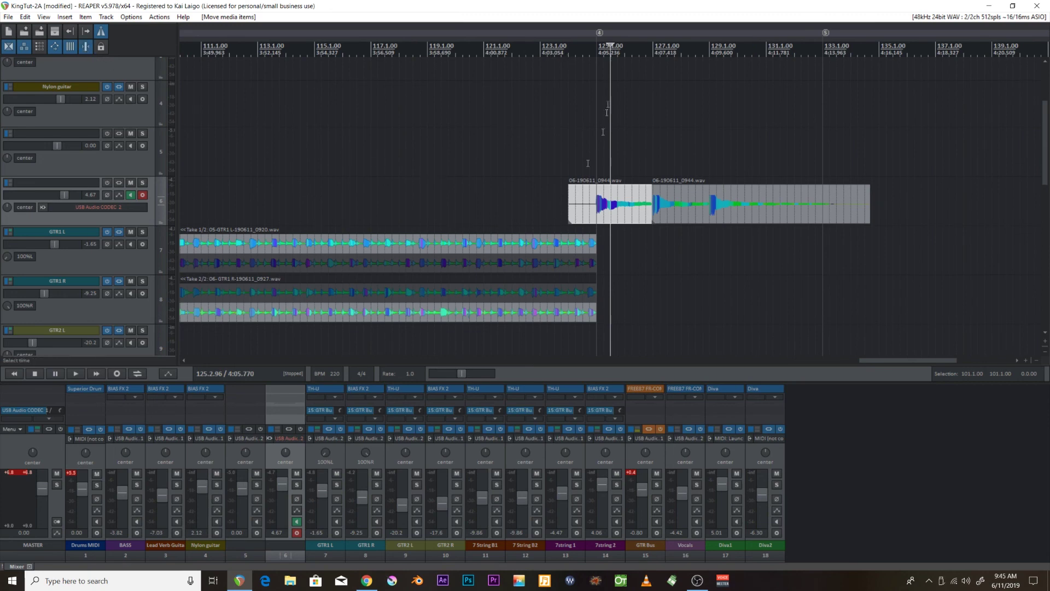
pyautogui.scroll(5, 586, 187)
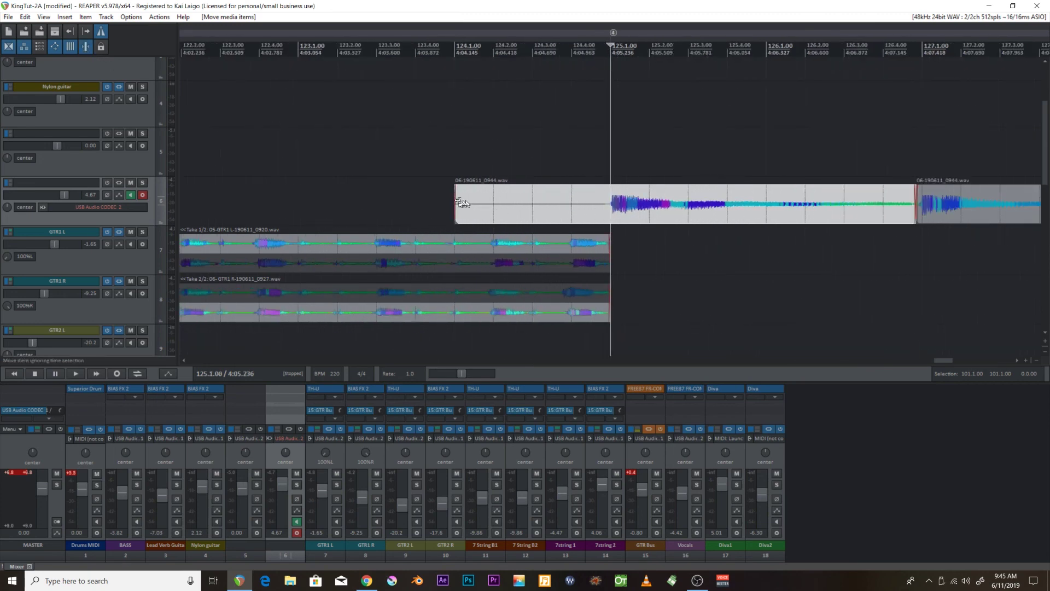
pyautogui.moveTo(459, 202); pyautogui.dragTo(579, 216)
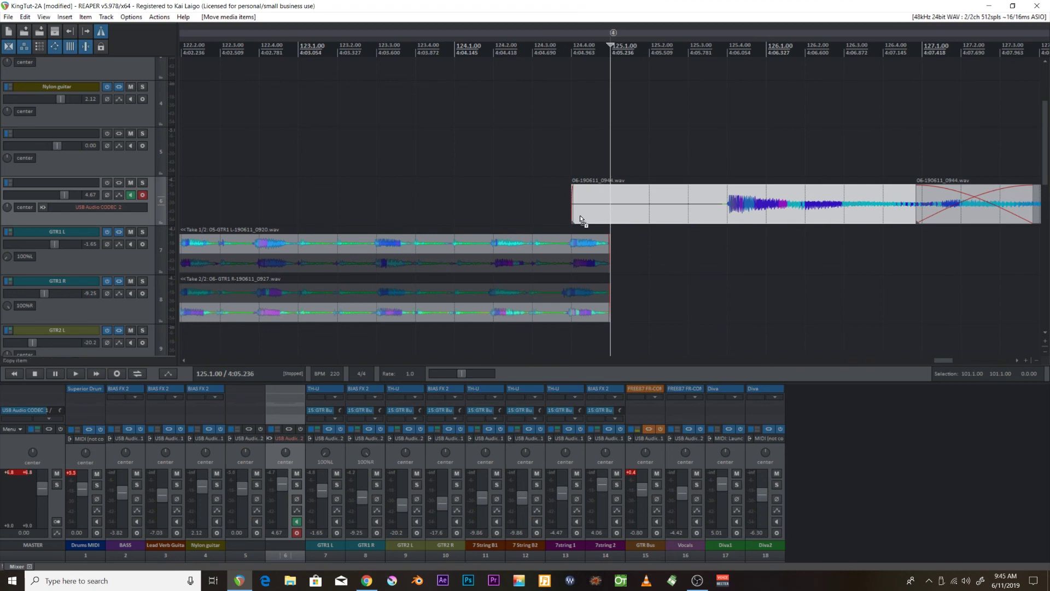
pyautogui.rightClick(580, 216)
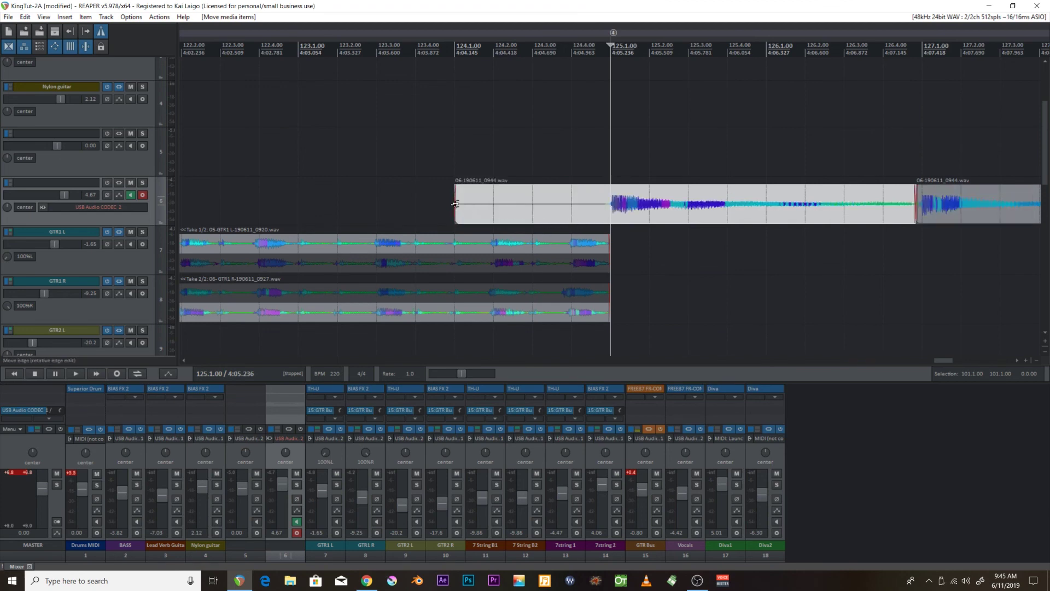
pyautogui.moveTo(455, 204); pyautogui.dragTo(612, 213)
pyautogui.scroll(-4, 644, 216)
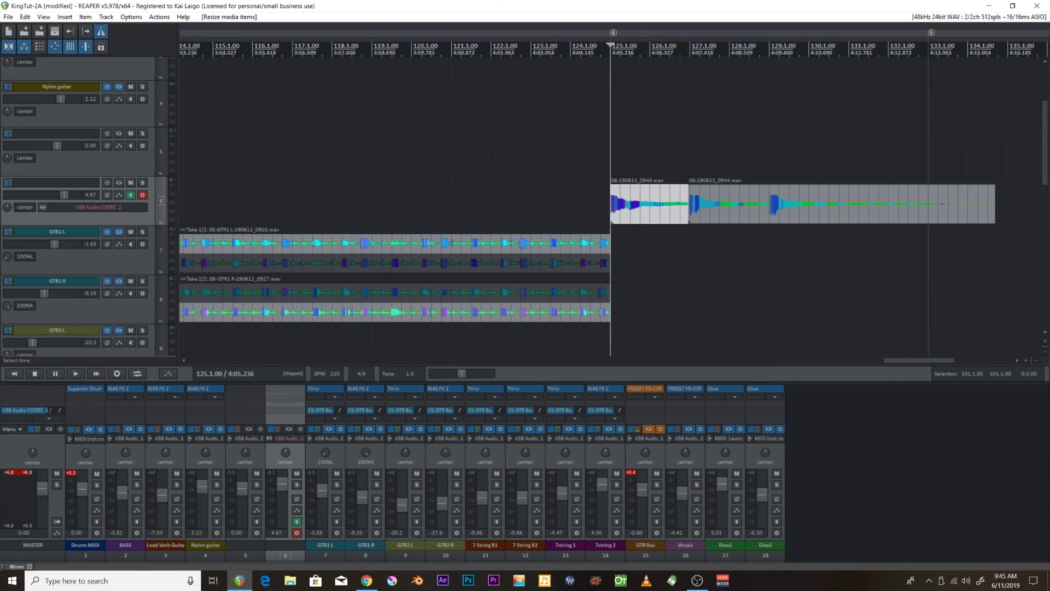
pyautogui.click(571, 153)
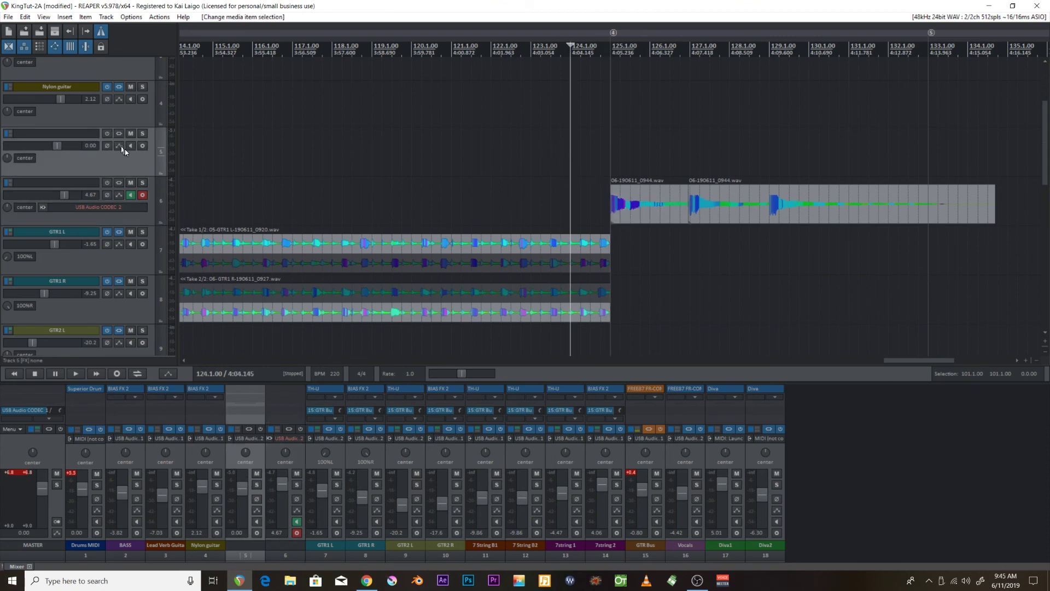
# Mute and disarm track 6, and arm track 5 for recording with input monitoring on
pyautogui.click(131, 183)
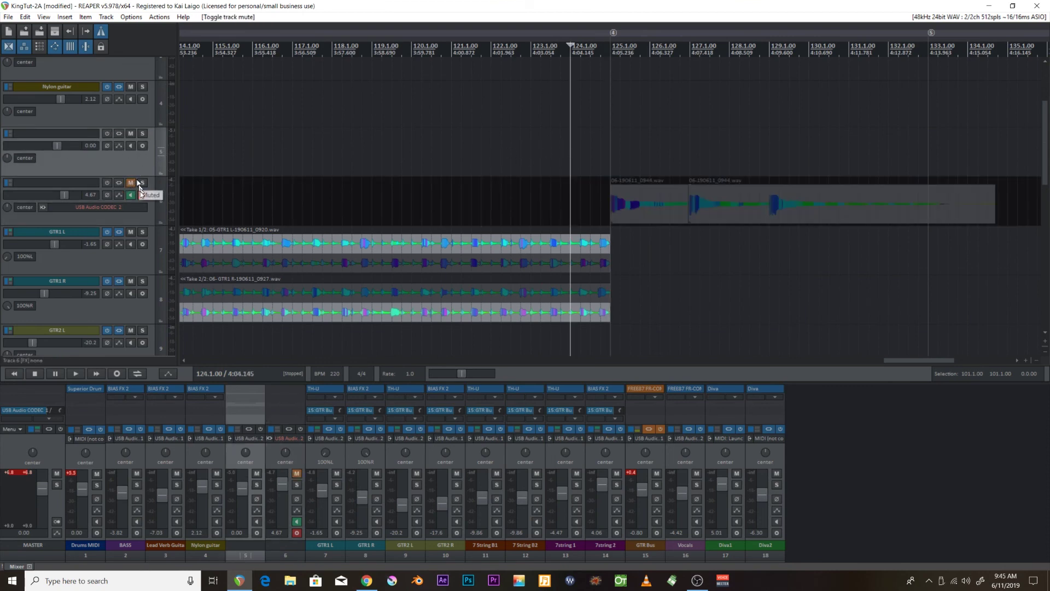
pyautogui.click(142, 146)
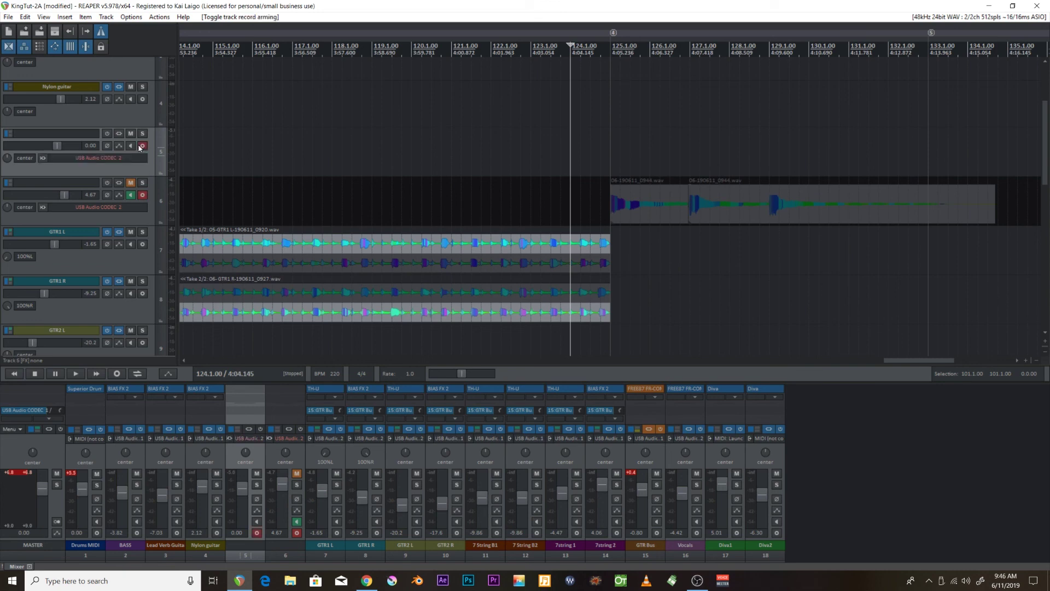
pyautogui.click(141, 196)
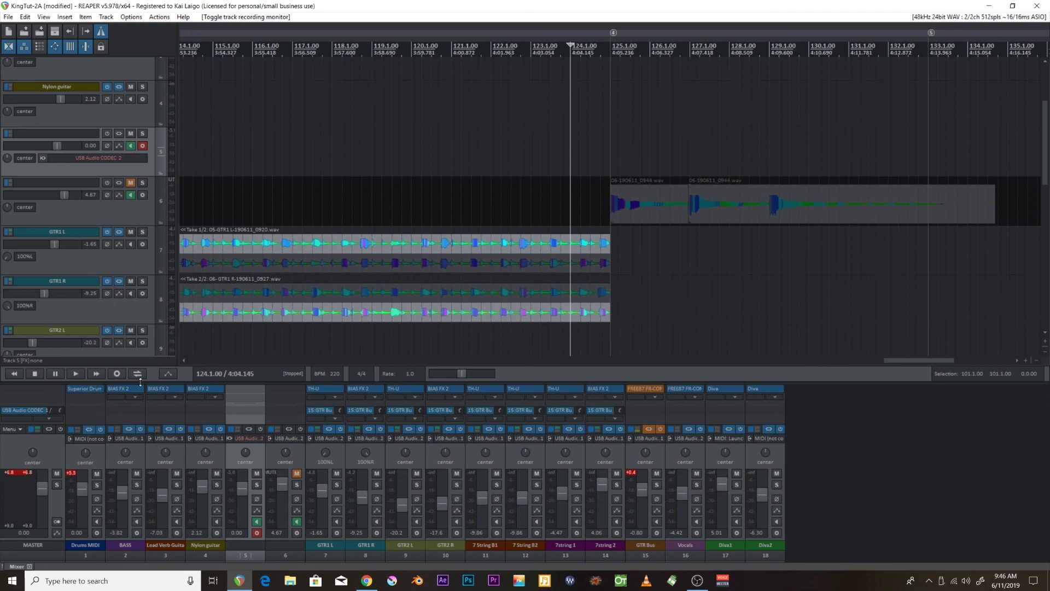
# Record a second take of the marker 4 section on track 5 from measure 124.1, keep it and save the project
pyautogui.click(116, 374)
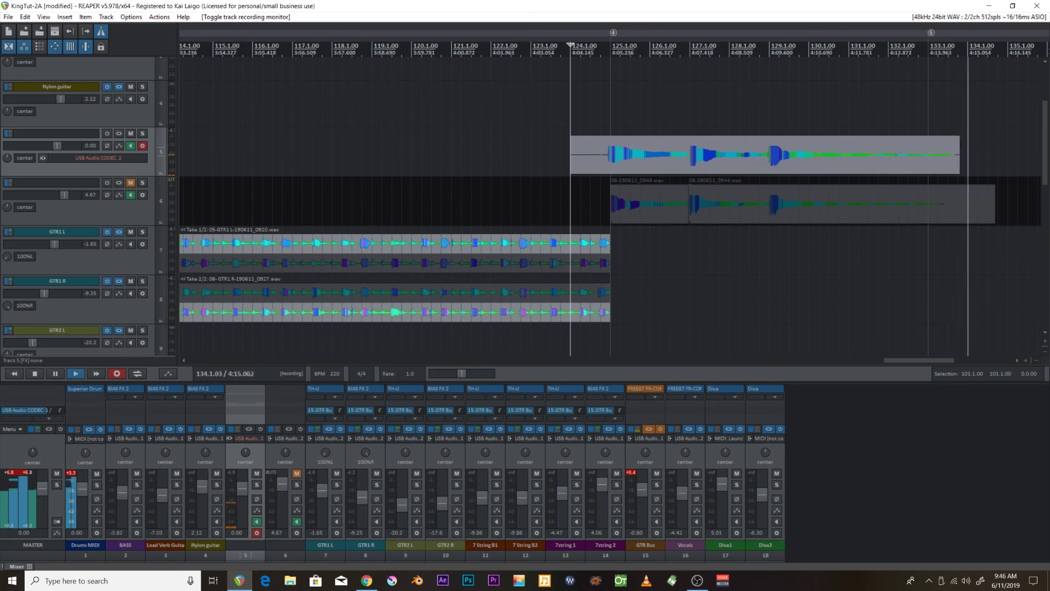
pyautogui.press('space')
pyautogui.press('Return')
pyautogui.hotkey('ctrl', 's')
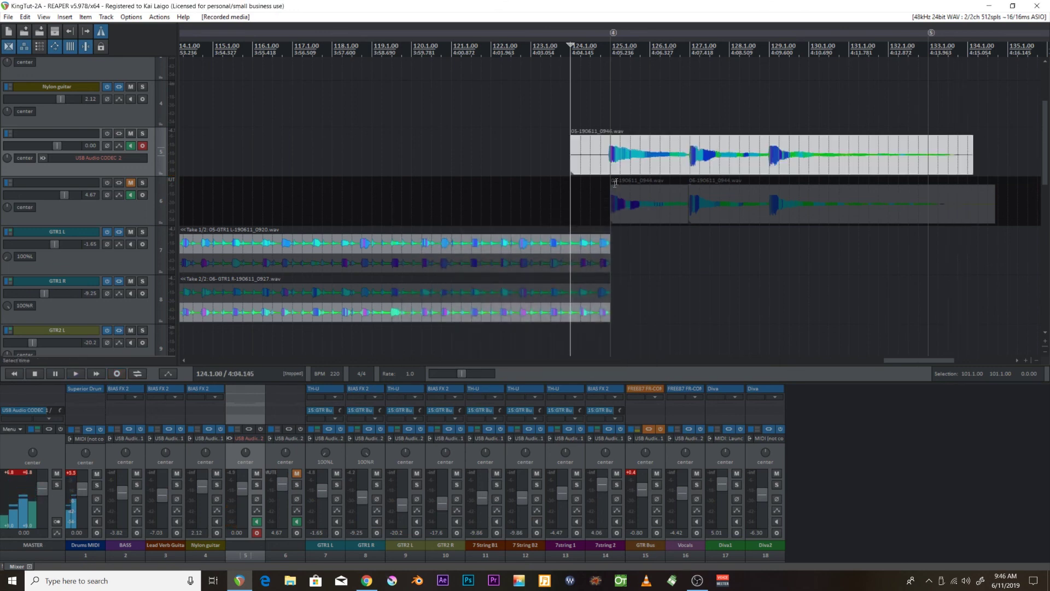
# Split the new track 5 take just before its second hit, at about 126.4.88
pyautogui.click(622, 163)
pyautogui.scroll(5, 623, 164)
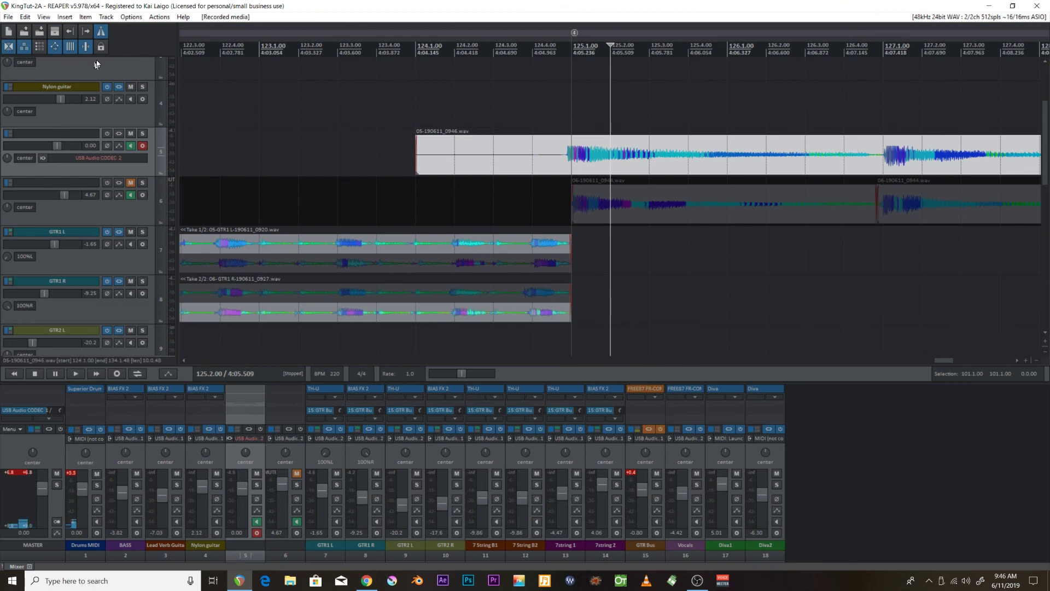
pyautogui.click(880, 157)
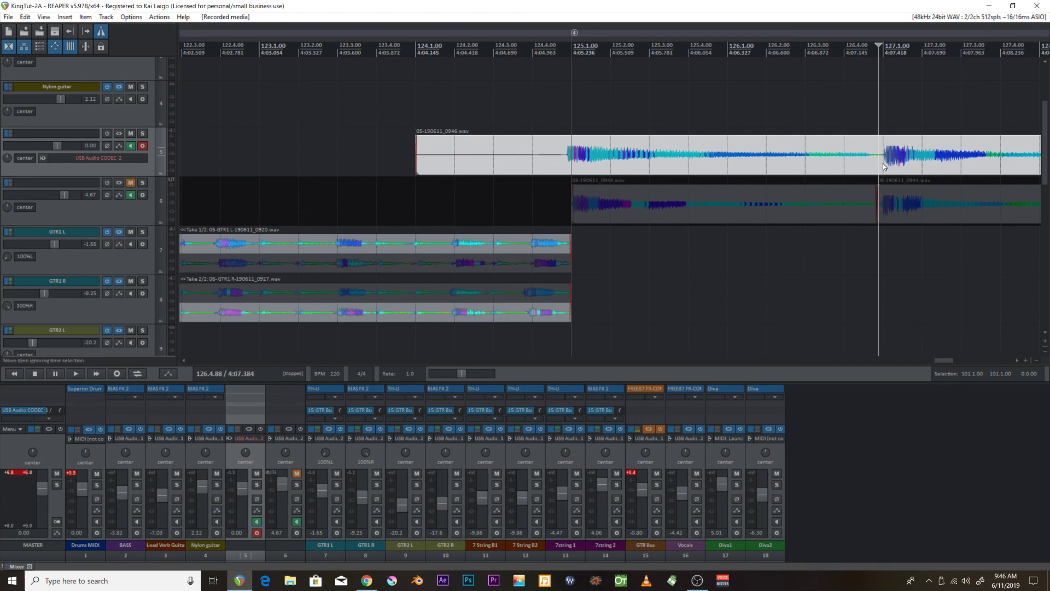
pyautogui.press('s')
# Slip the audio inside the first piece of the track 5 take so that its hit starts at measure 125.1
pyautogui.click(595, 156)
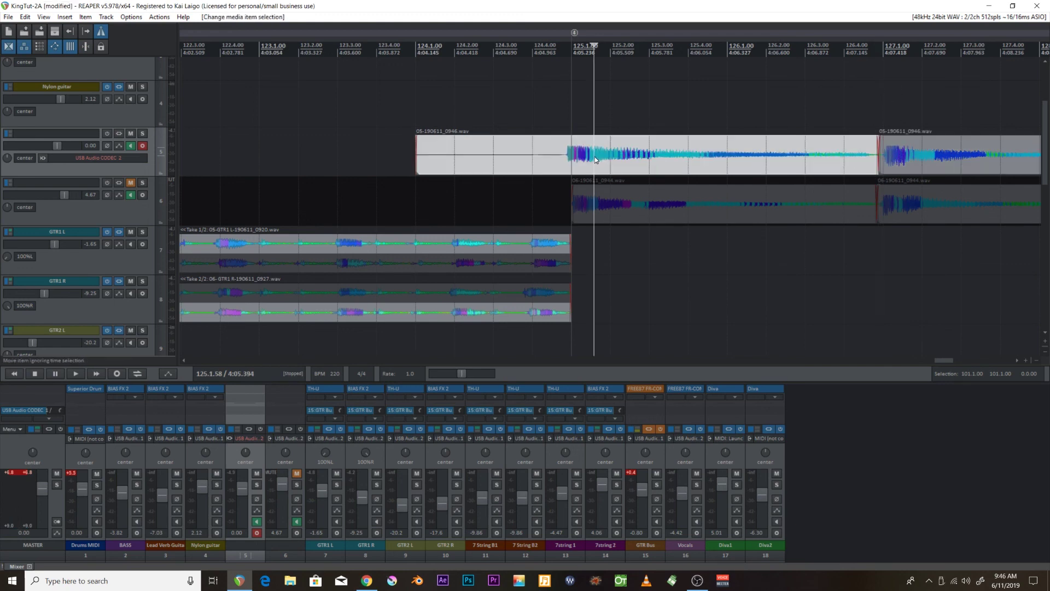
pyautogui.scroll(3, 595, 156)
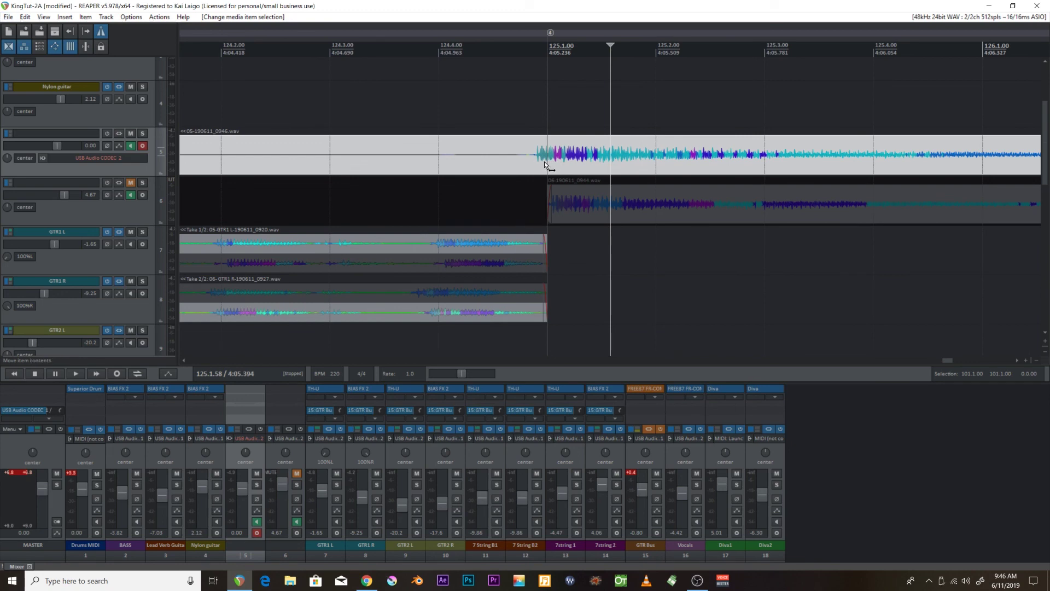
pyautogui.moveTo(543, 162); pyautogui.dragTo(564, 162)
pyautogui.scroll(3, 564, 162)
pyautogui.scroll(2, 565, 162)
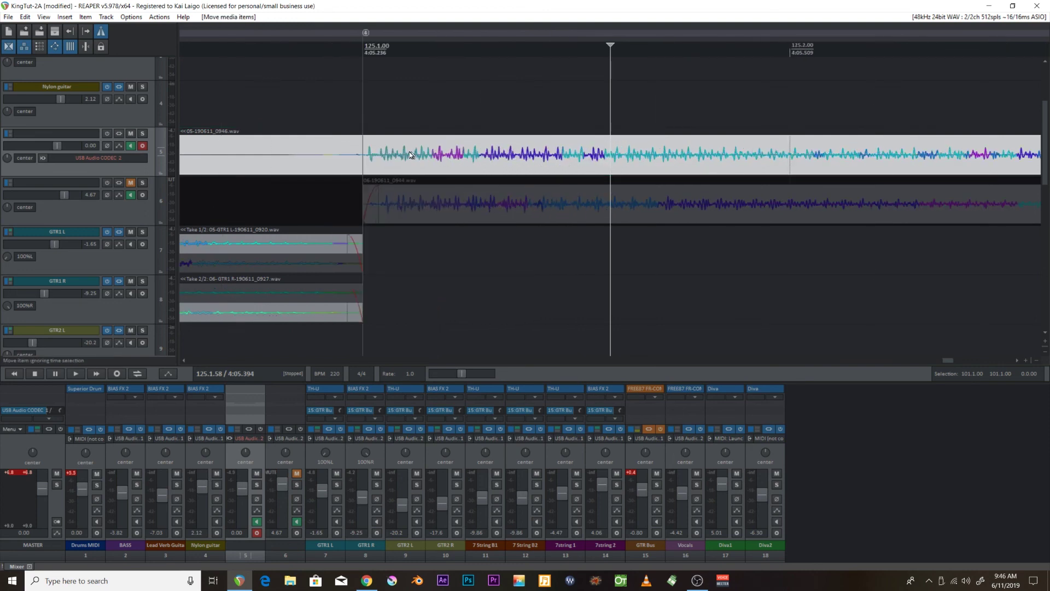
pyautogui.scroll(-2, 387, 158)
pyautogui.scroll(2, 387, 155)
pyautogui.scroll(-5, 411, 165)
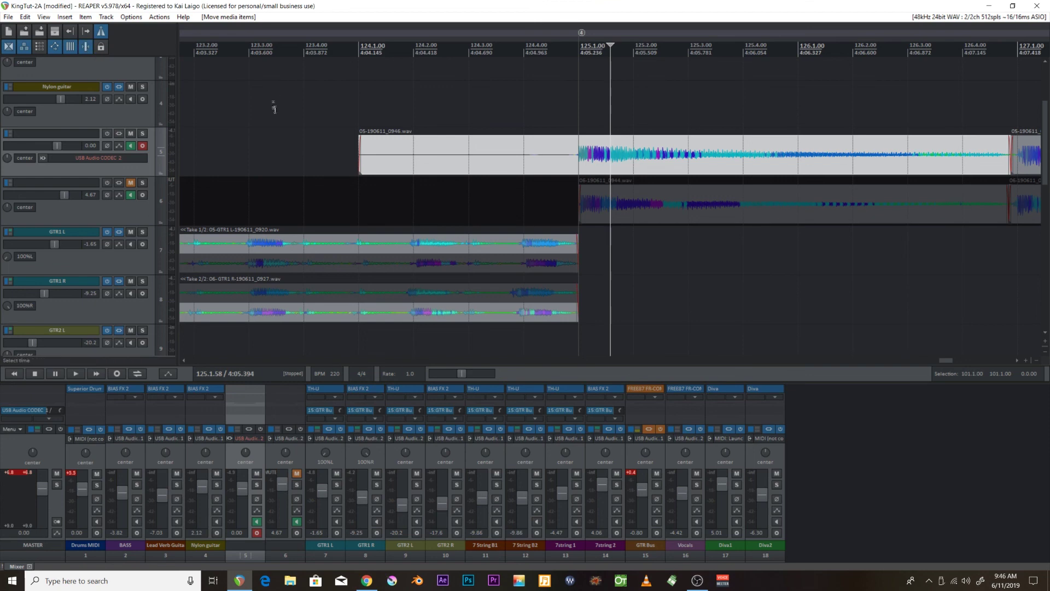
# Trim the first track 5 piece to begin at measure 125.1 and shorten the fade-ins of the first pieces on tracks 5 and 6
pyautogui.moveTo(358, 149); pyautogui.dragTo(584, 171)
pyautogui.scroll(5, 511, 159)
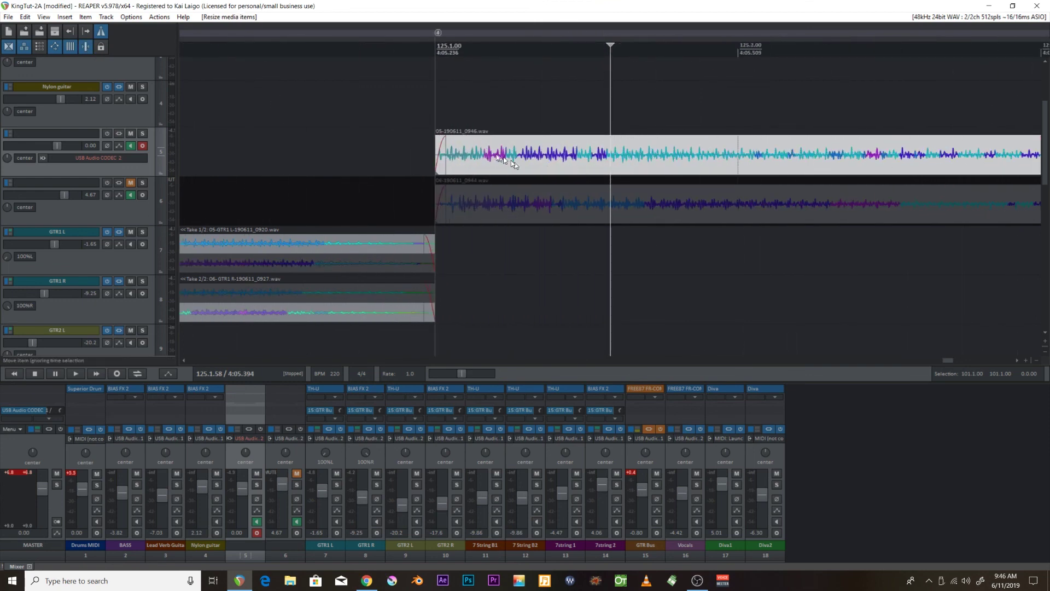
pyautogui.scroll(3, 461, 150)
pyautogui.scroll(2, 280, 145)
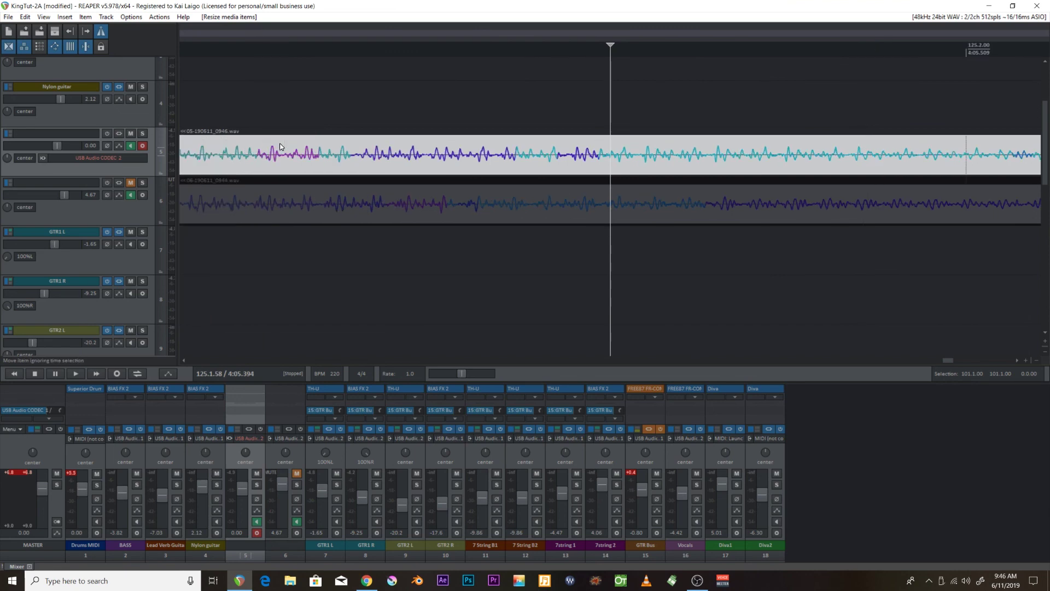
pyautogui.scroll(-4, 283, 145)
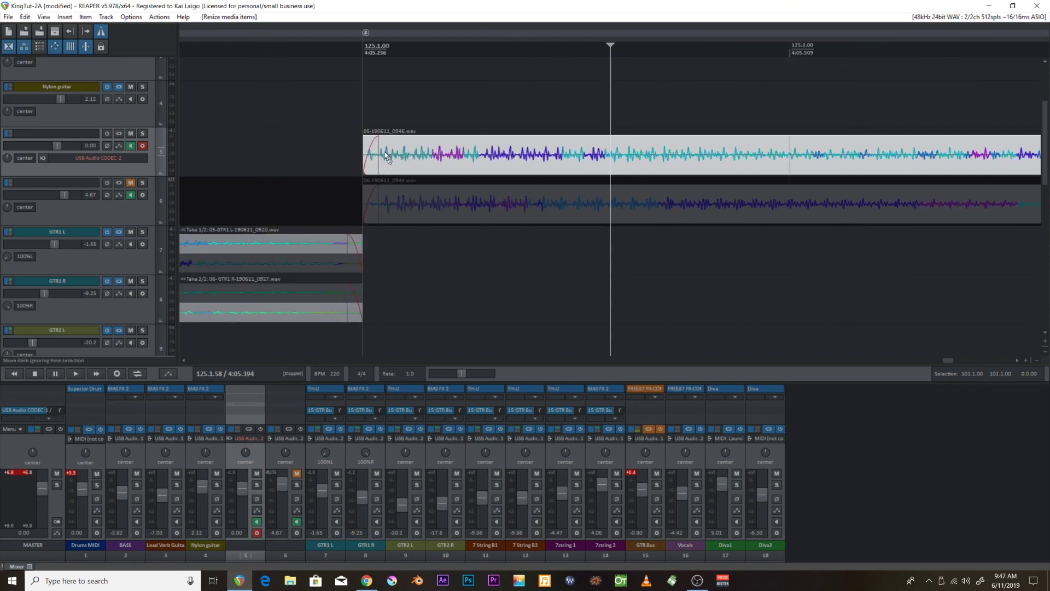
pyautogui.moveTo(376, 146); pyautogui.dragTo(364, 146)
pyautogui.moveTo(376, 190); pyautogui.dragTo(366, 190)
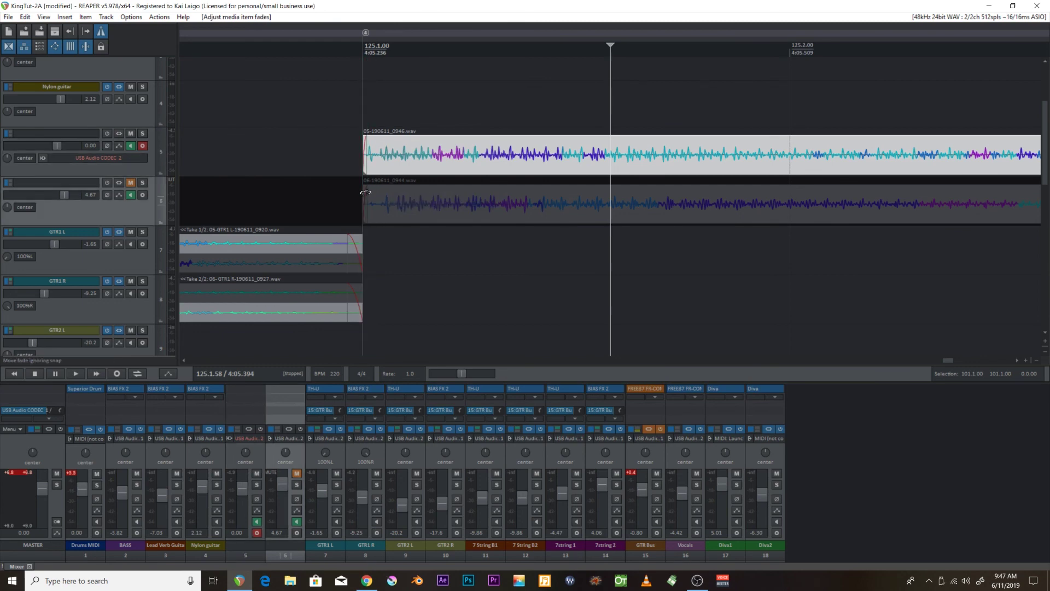
# Play back the tightened track 5 take from measure 124.3 to check its first hit
pyautogui.scroll(-6, 379, 183)
pyautogui.scroll(-2, 526, 156)
pyautogui.click(540, 54)
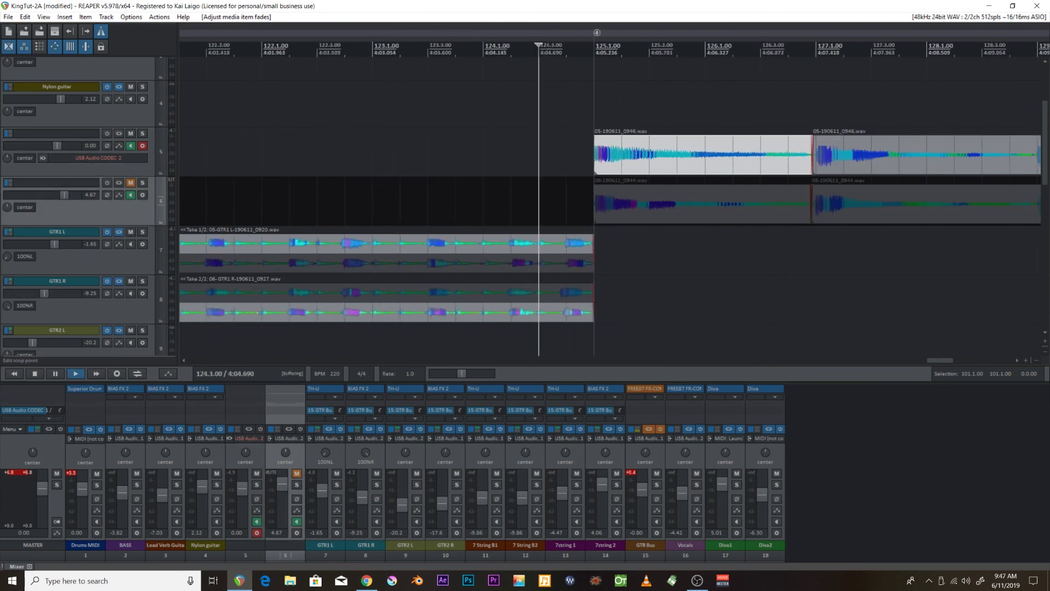
pyautogui.press('space')
pyautogui.scroll(-2, 634, 61)
pyautogui.scroll(-3, 634, 62)
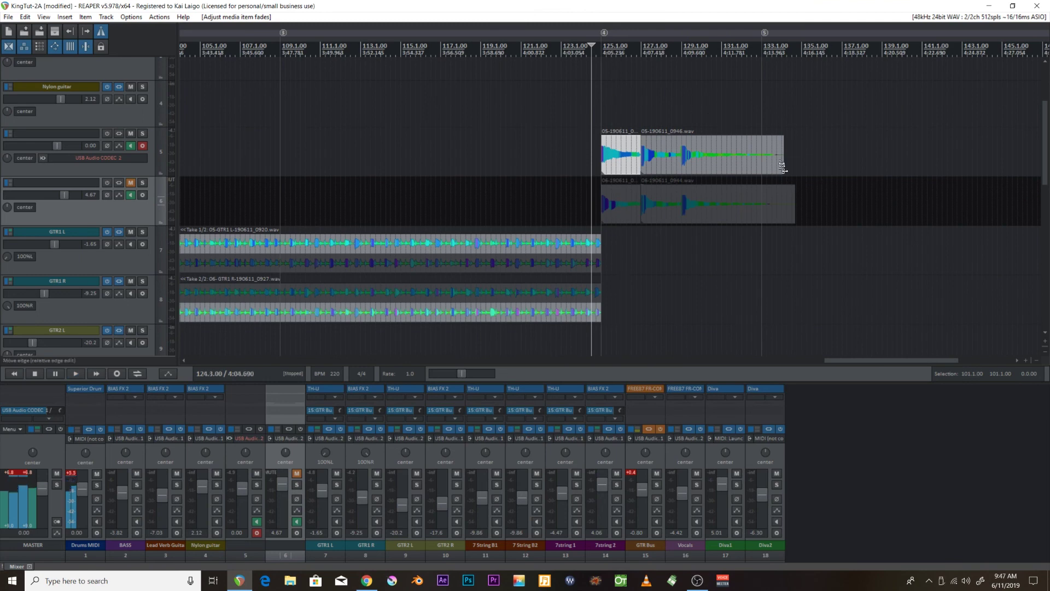
# Trim the ends of the track 5 and track 6 takes to measure 133.1 at marker 5
pyautogui.click(796, 110)
pyautogui.scroll(3, 781, 149)
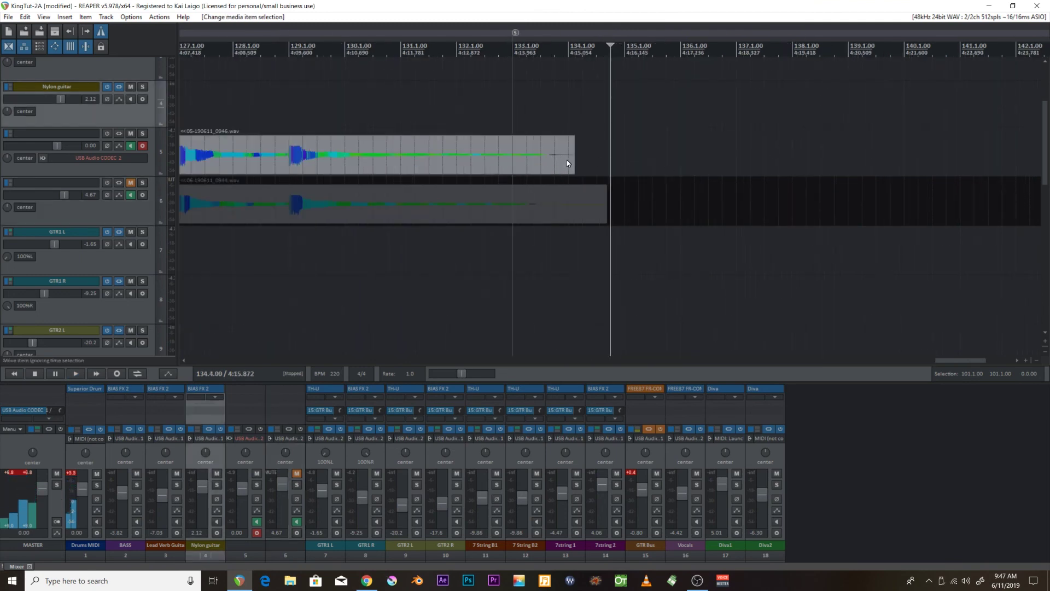
pyautogui.moveTo(573, 163); pyautogui.dragTo(517, 169)
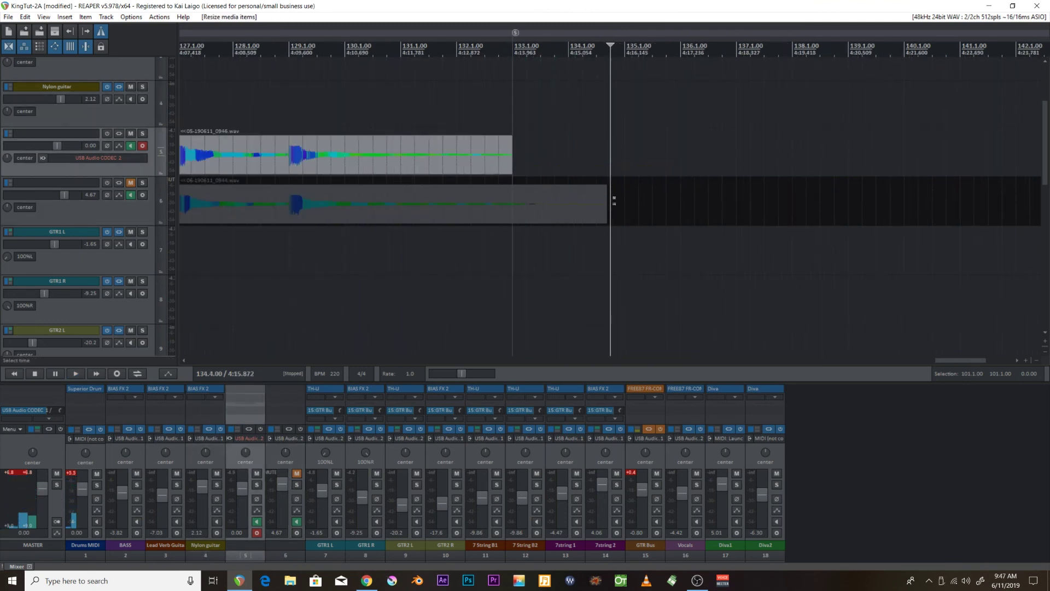
pyautogui.moveTo(604, 207); pyautogui.dragTo(514, 213)
pyautogui.scroll(-4, 517, 209)
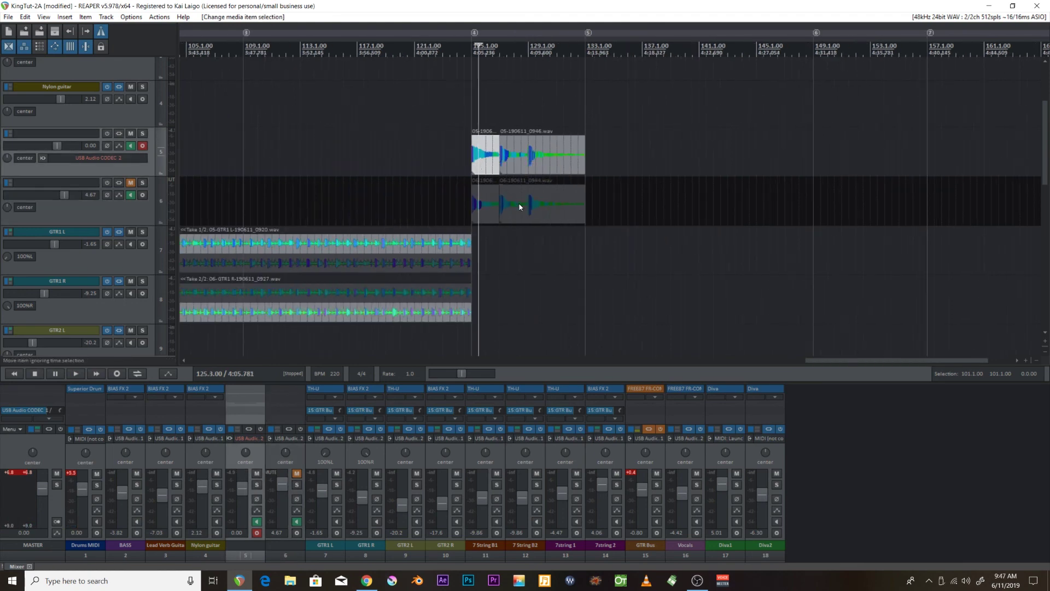
# Select all pieces of both takes and move them down onto GTR1 L and GTR1 R, keeping their start at measure 125.1
pyautogui.click(519, 204)
pyautogui.scroll(8, 504, 188)
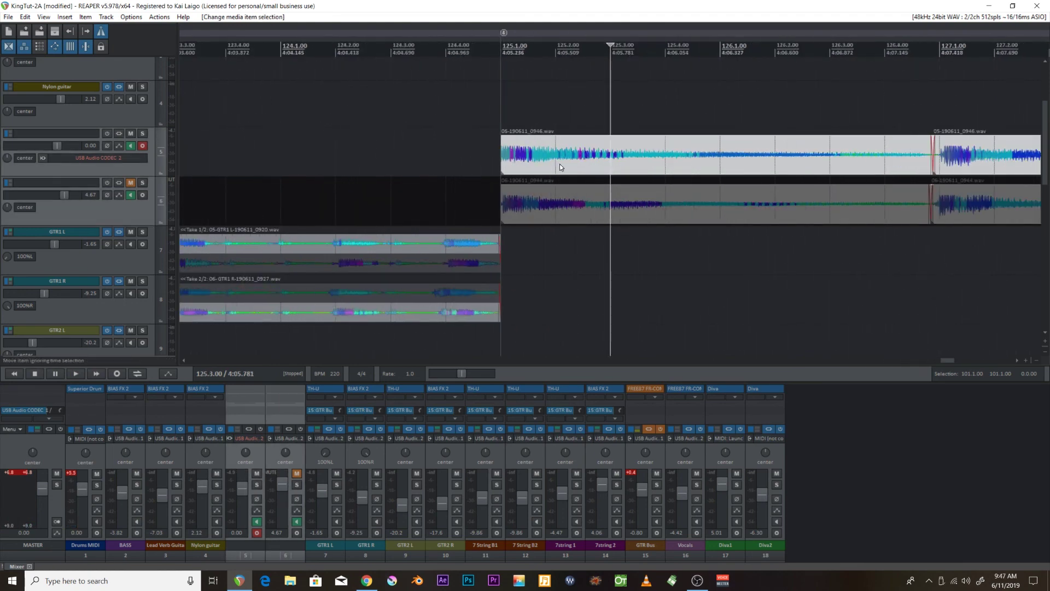
pyautogui.scroll(-3, 560, 163)
pyautogui.click(518, 196)
pyautogui.click(966, 153)
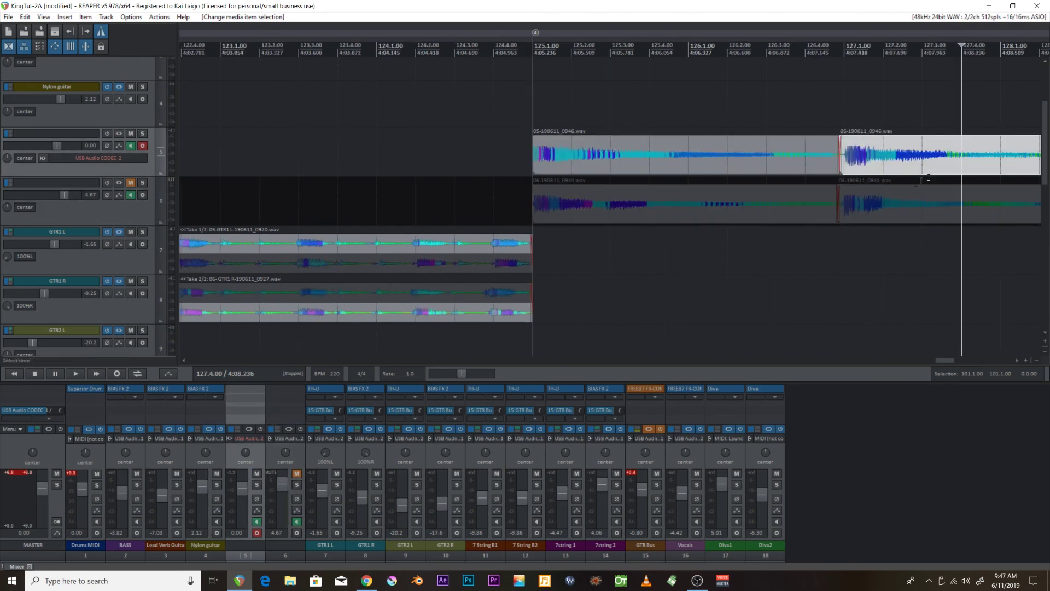
pyautogui.keyDown('ctrl'); pyautogui.click(770, 157); pyautogui.keyUp('ctrl')
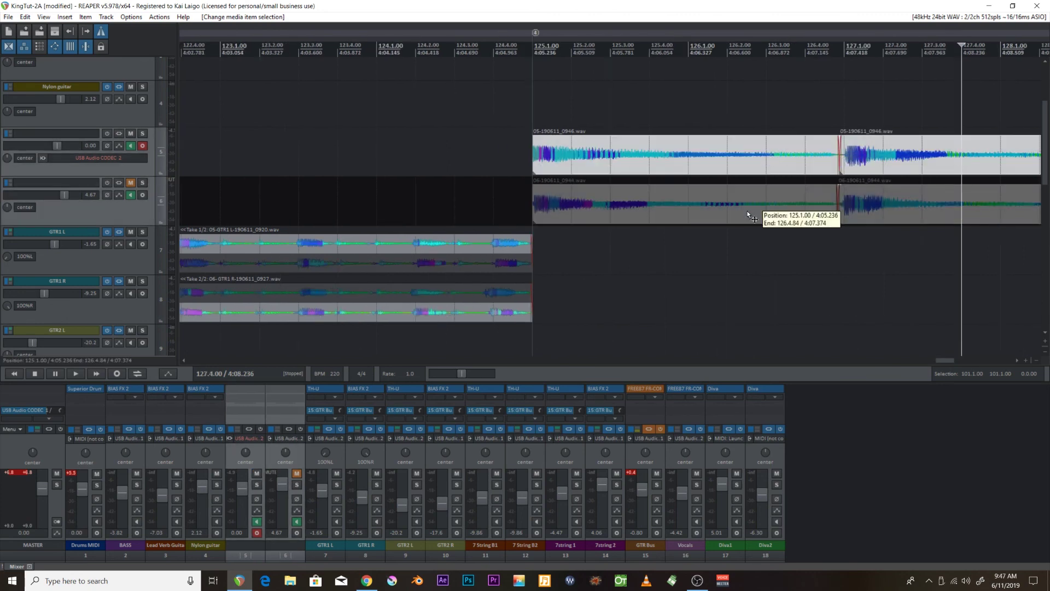
pyautogui.moveTo(583, 163); pyautogui.dragTo(585, 236)
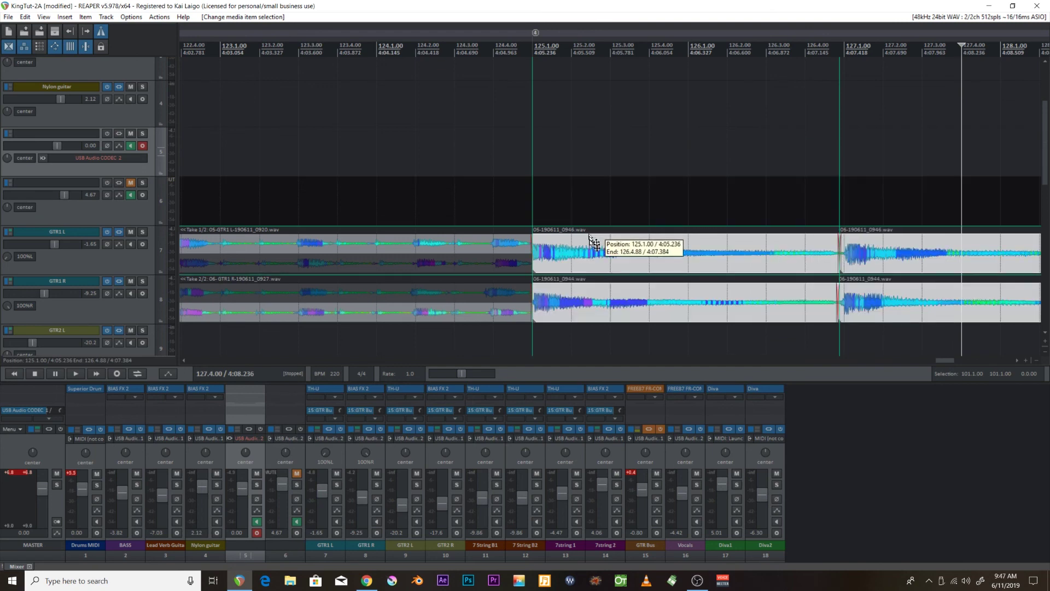
# Play the moved section from measure 124.1 with the other tracks, and unmute track 6 and disarm track 5
pyautogui.scroll(-5, 585, 236)
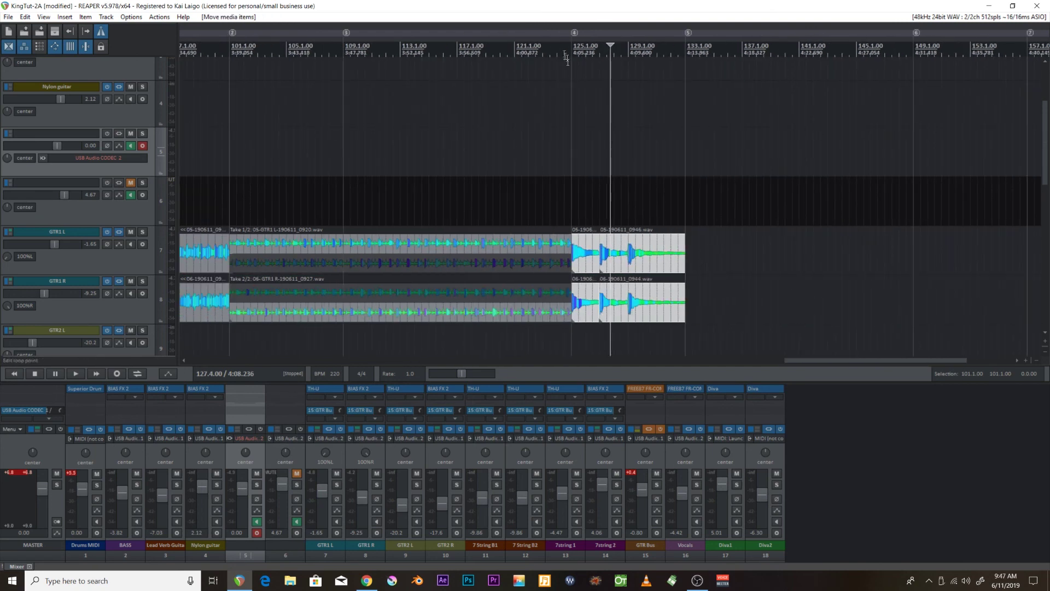
pyautogui.click(556, 57)
pyautogui.press('space')
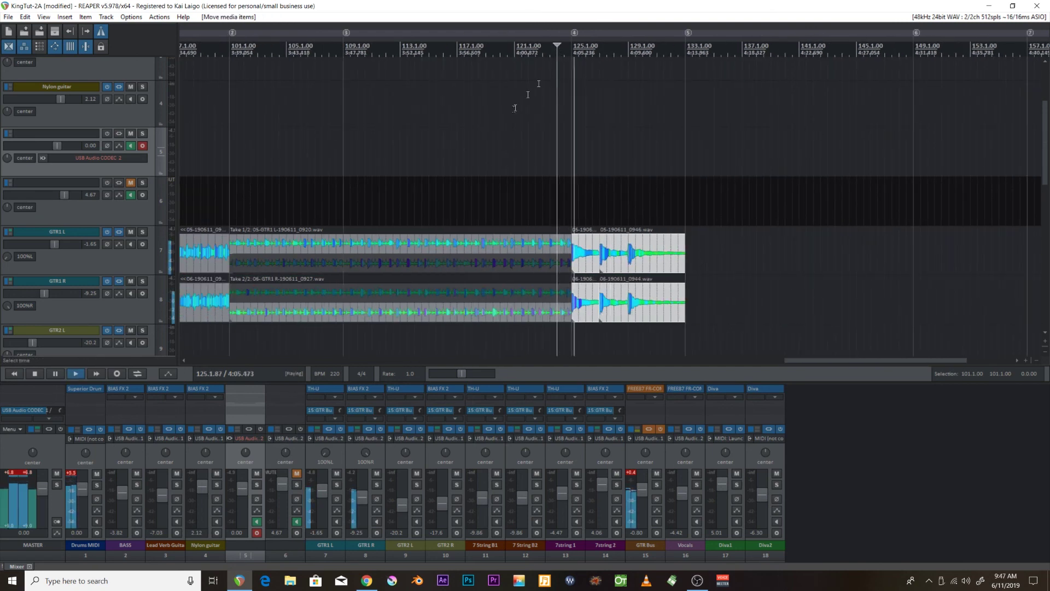
pyautogui.click(131, 183)
pyautogui.click(142, 146)
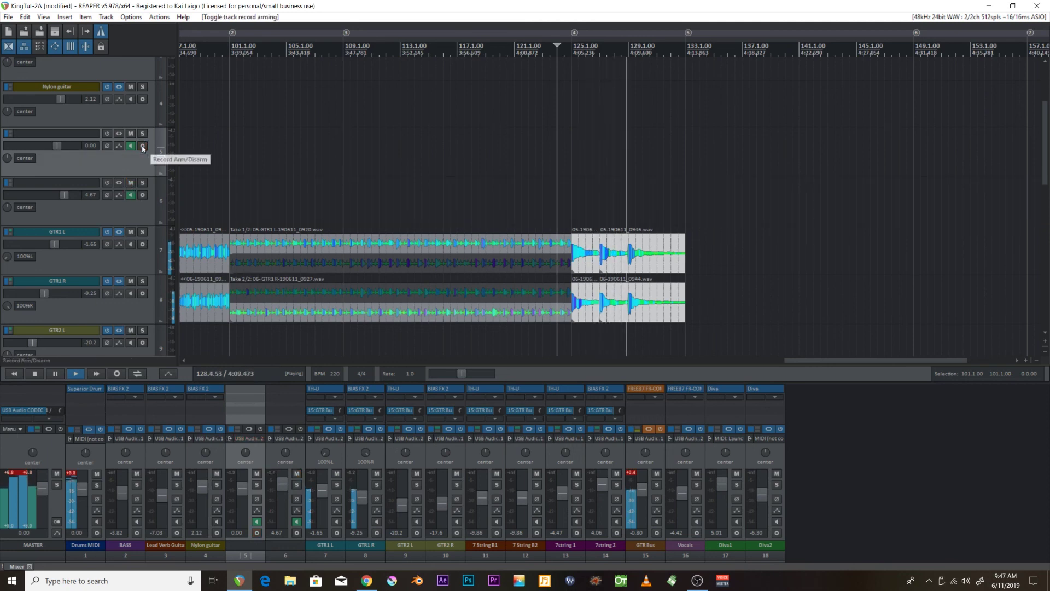
pyautogui.scroll(-3, 604, 211)
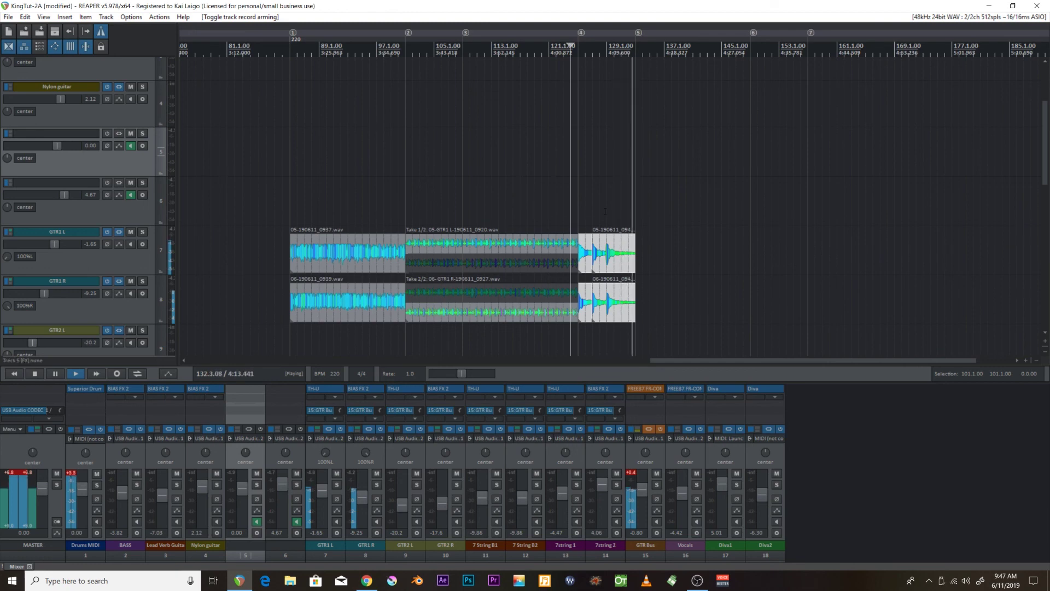
pyautogui.press('space')
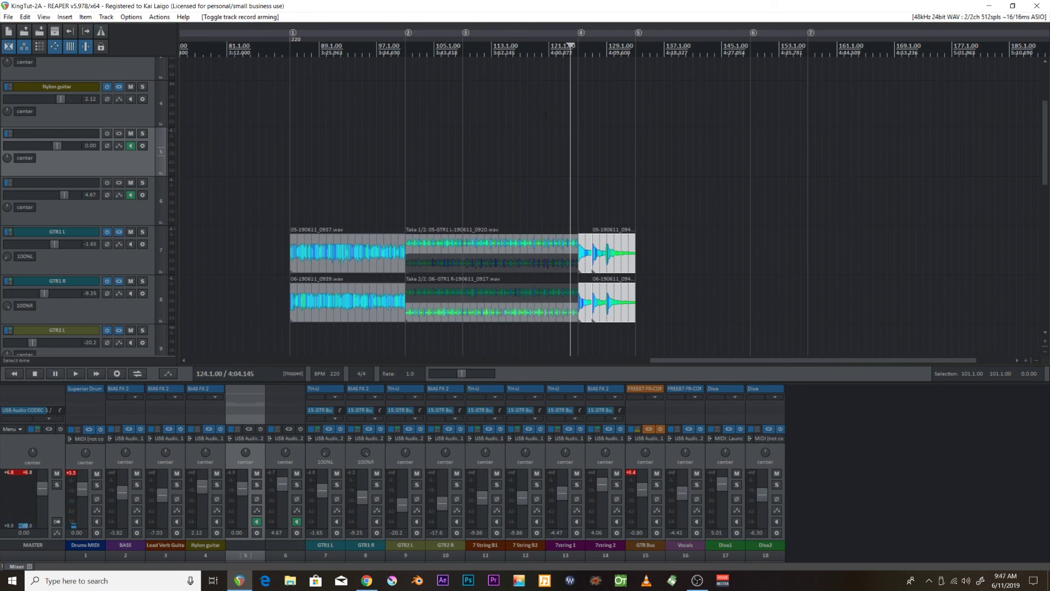
# Copy the GTR1 L and GTR1 R riffs that precede marker 4 and paste them at measure 133.1
pyautogui.scroll(-1, 545, 114)
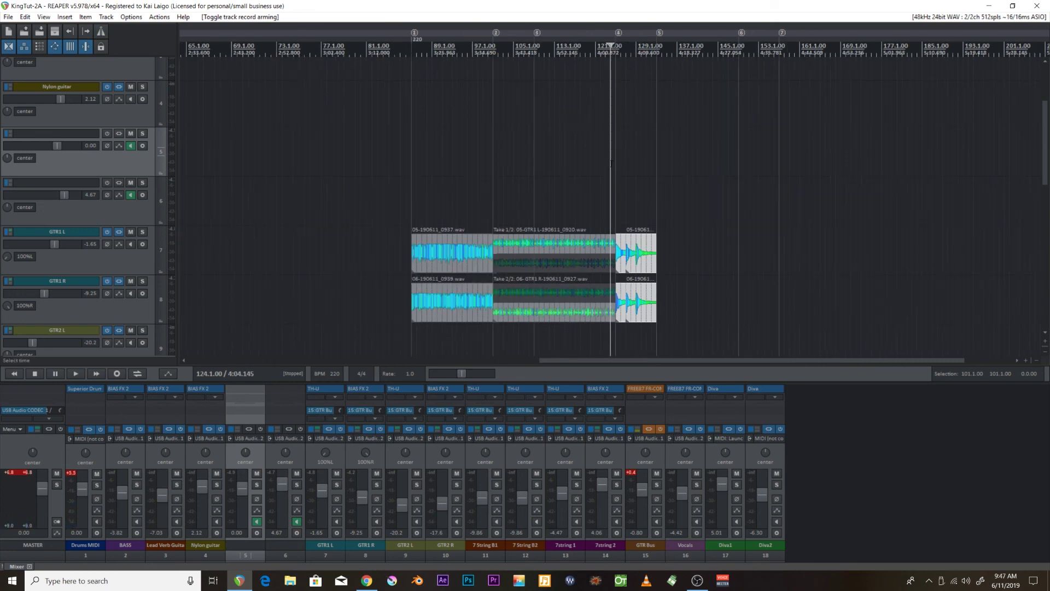
pyautogui.click(466, 250)
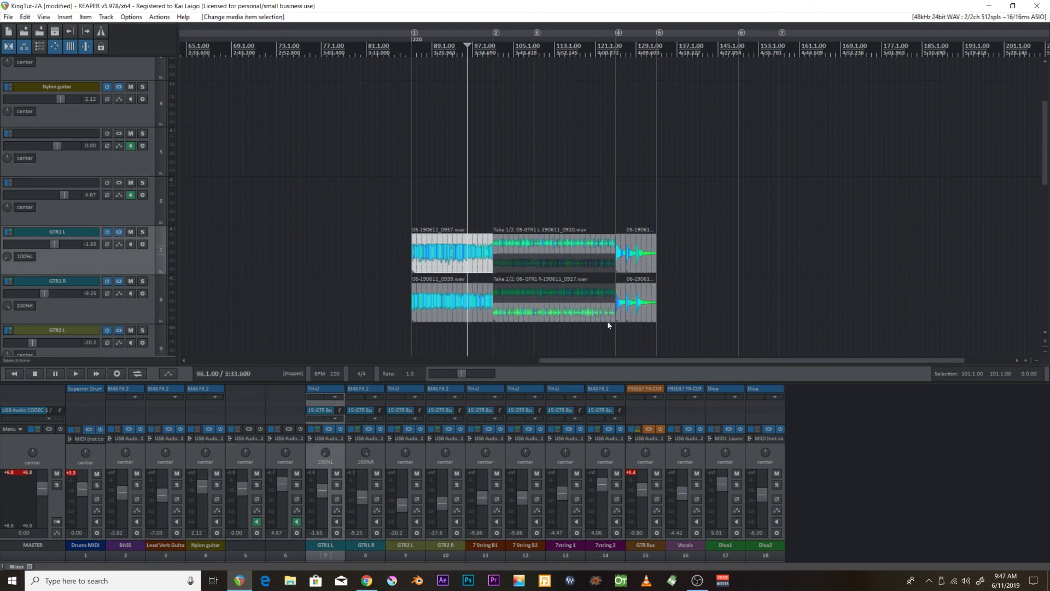
pyautogui.click(605, 316)
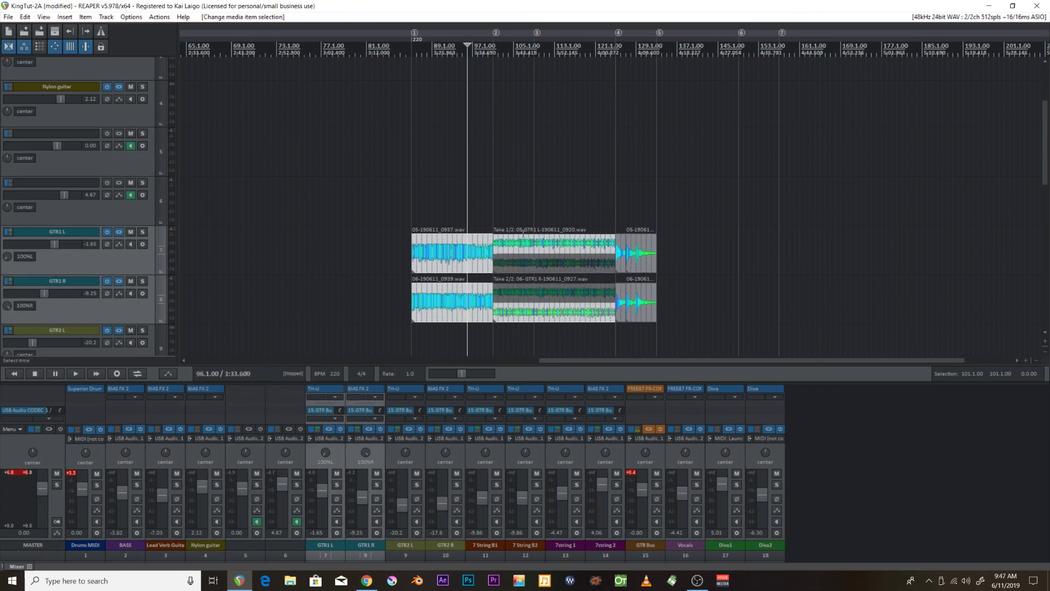
pyautogui.click(659, 252)
pyautogui.scroll(8, 645, 257)
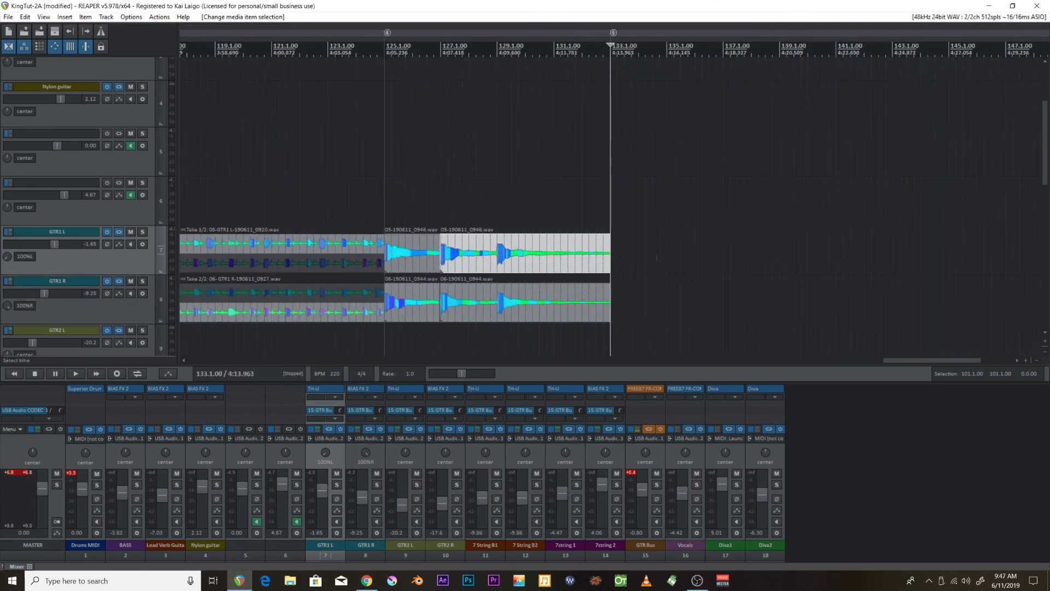
pyautogui.scroll(-5, 639, 261)
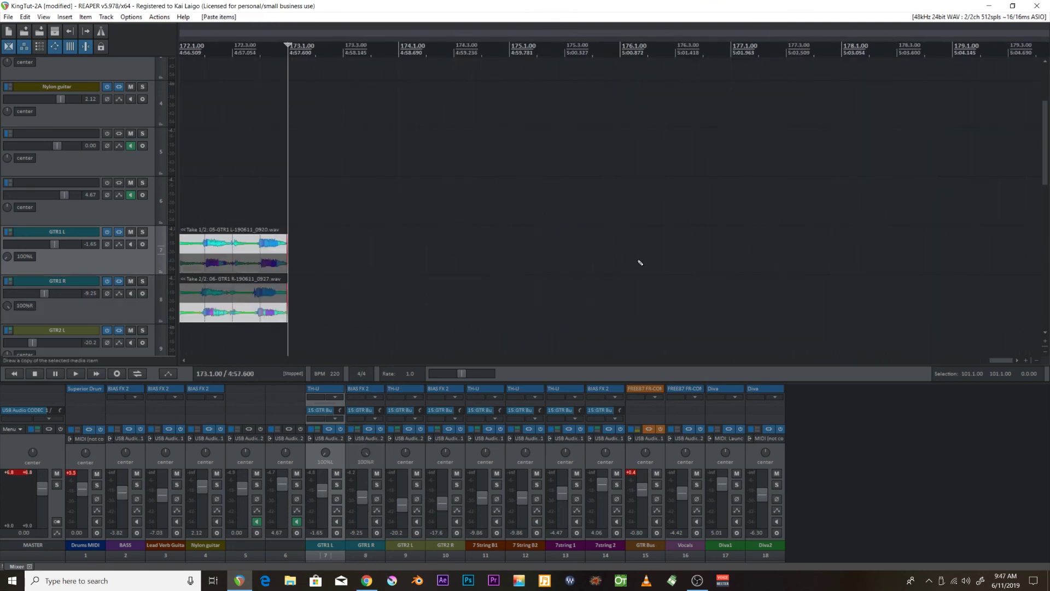
pyautogui.hotkey('ctrl', 'v')
pyautogui.scroll(-3, 639, 261)
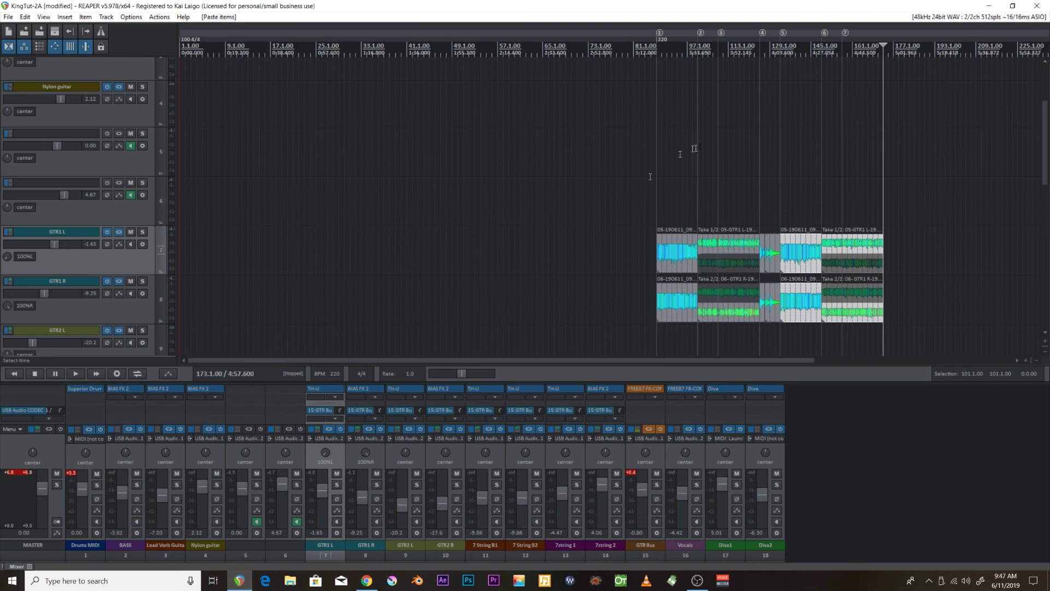
# Play the end of the pasted riffs from measure 161.1 and view the Drums MIDI track's groove arrangement in Superior Drummer 3
pyautogui.click(851, 59)
pyautogui.press('space')
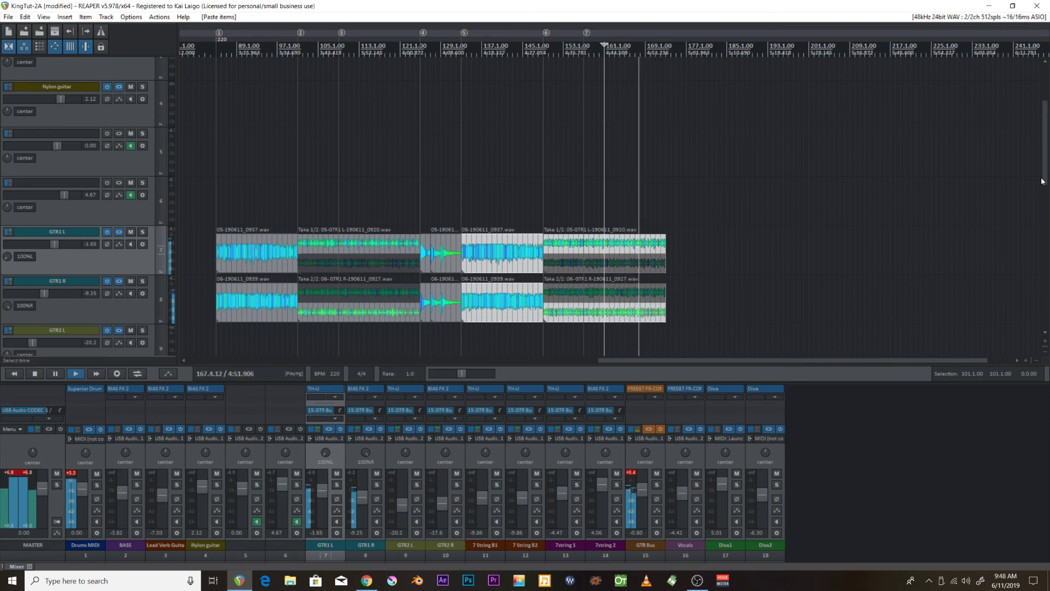
pyautogui.scroll(3, 1042, 175)
pyautogui.scroll(-2, 1043, 147)
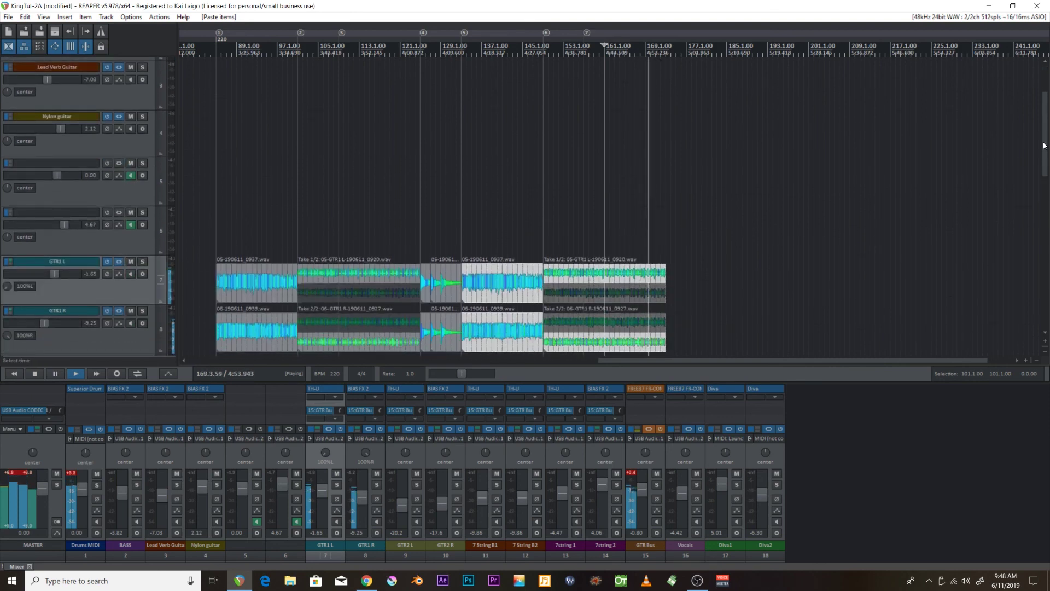
pyautogui.click(87, 432)
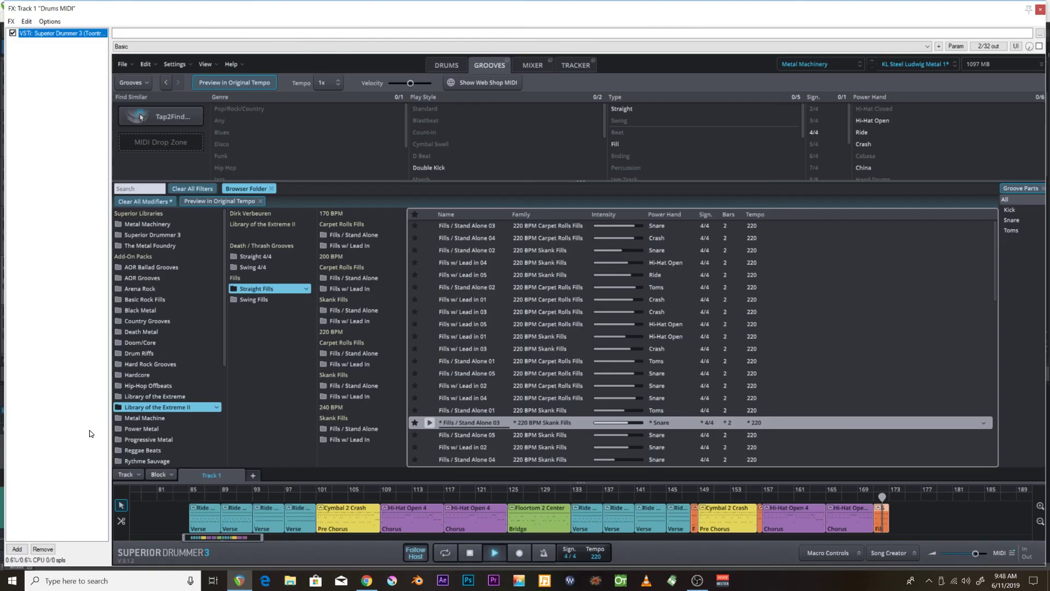
pyautogui.click(1039, 10)
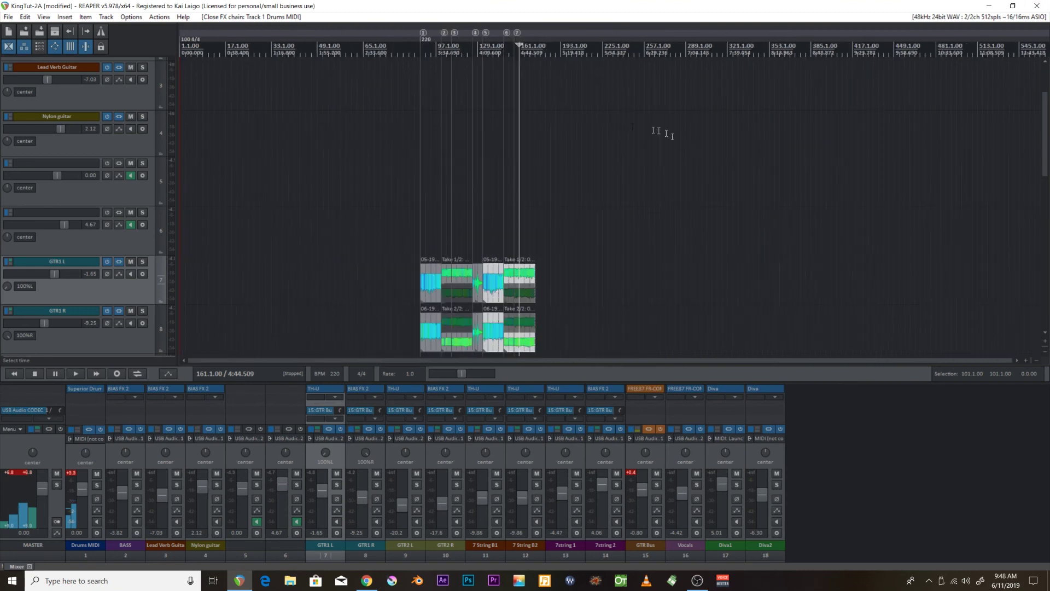
# Play the guitar arrangement from measure 83.1, just before marker 1, and save the project after stopping playback
pyautogui.click(421, 48)
pyautogui.press('space')
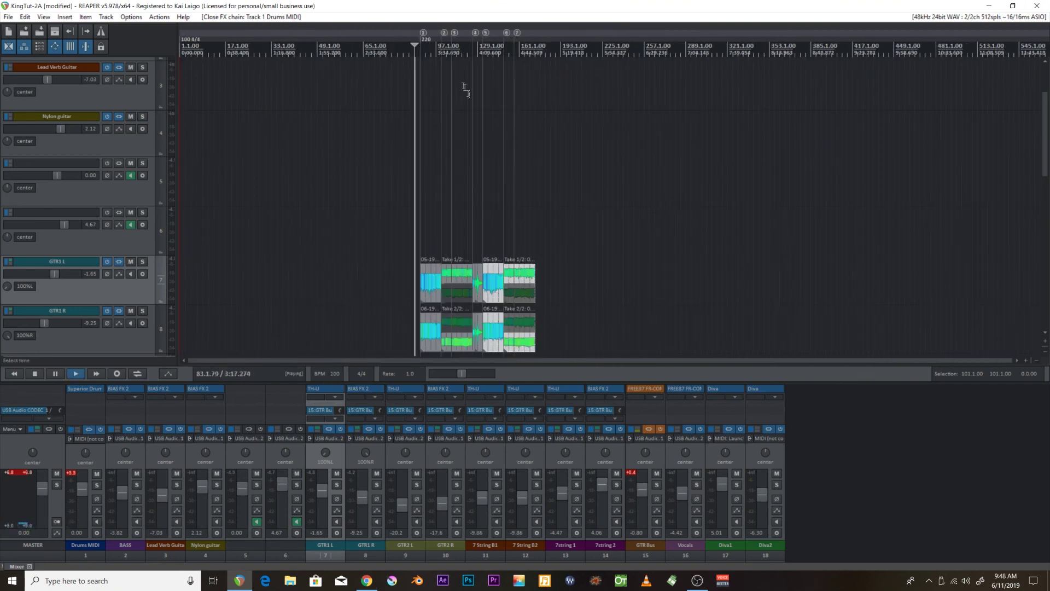
pyautogui.scroll(2, 487, 107)
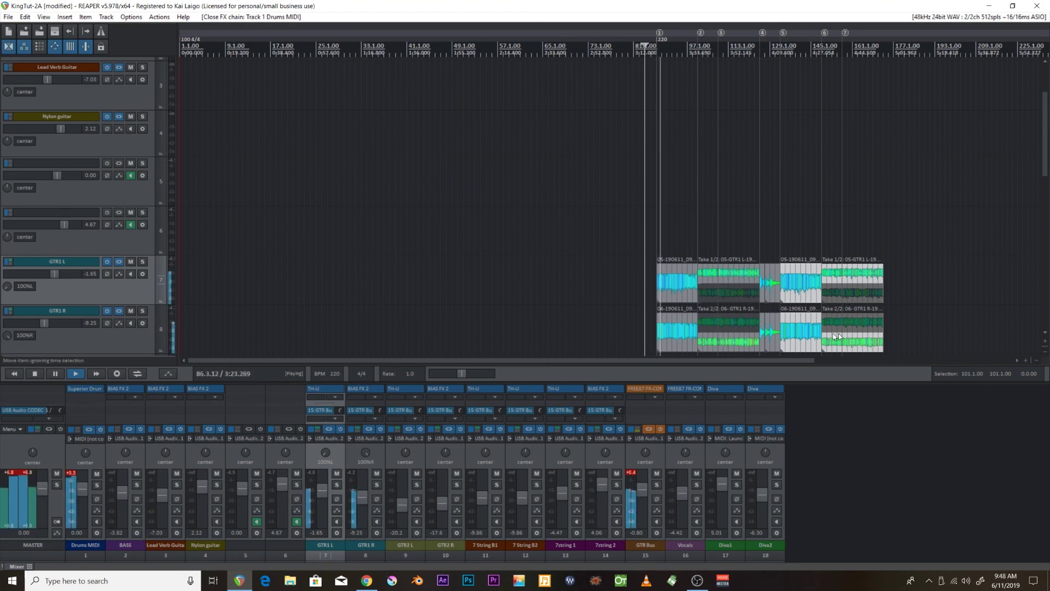
pyautogui.scroll(-1, 1039, 157)
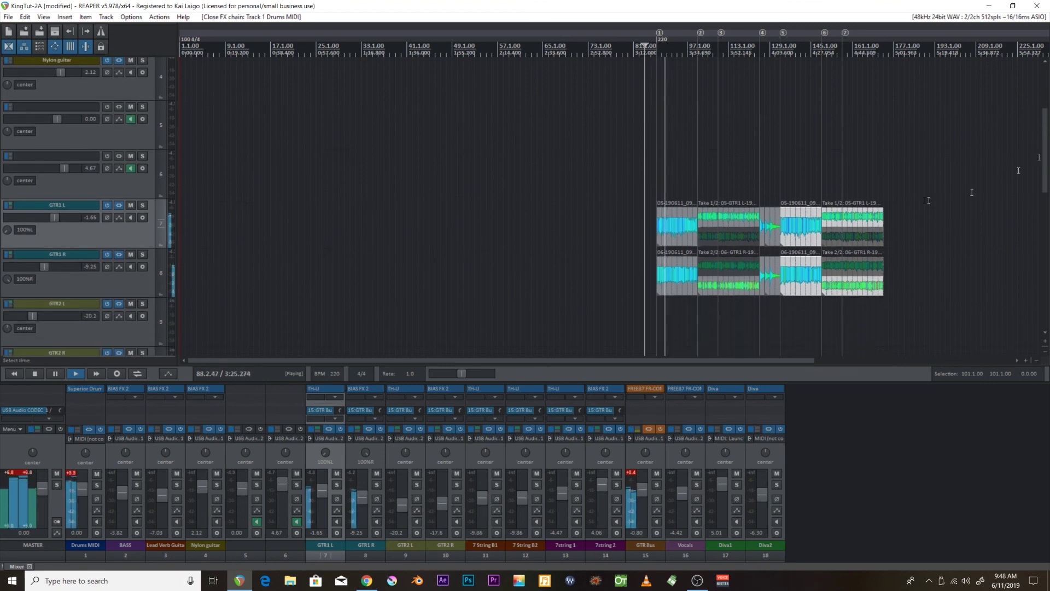
pyautogui.scroll(-3, 869, 208)
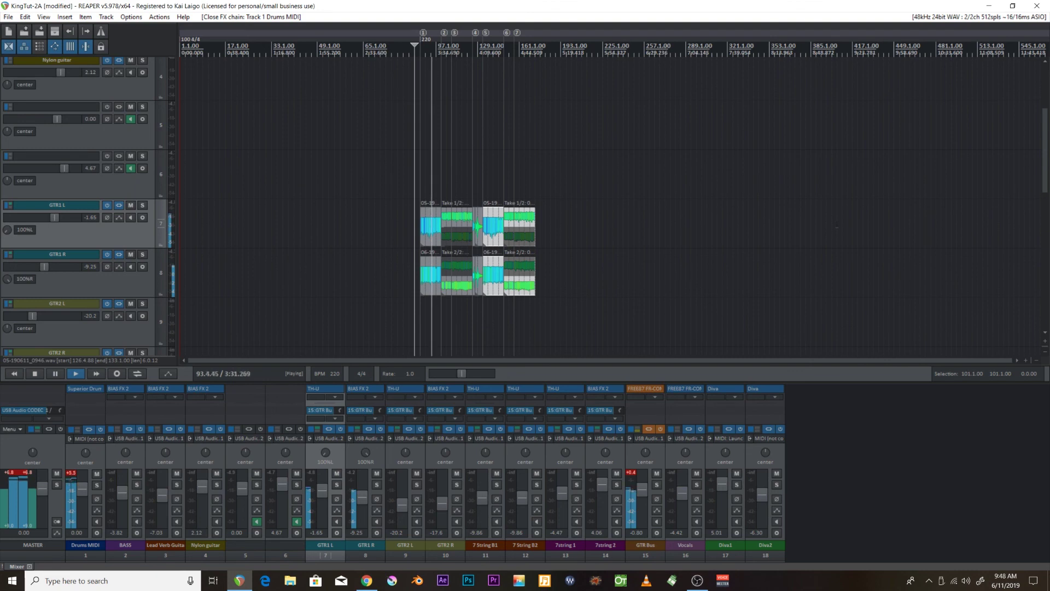
pyautogui.scroll(2, 836, 227)
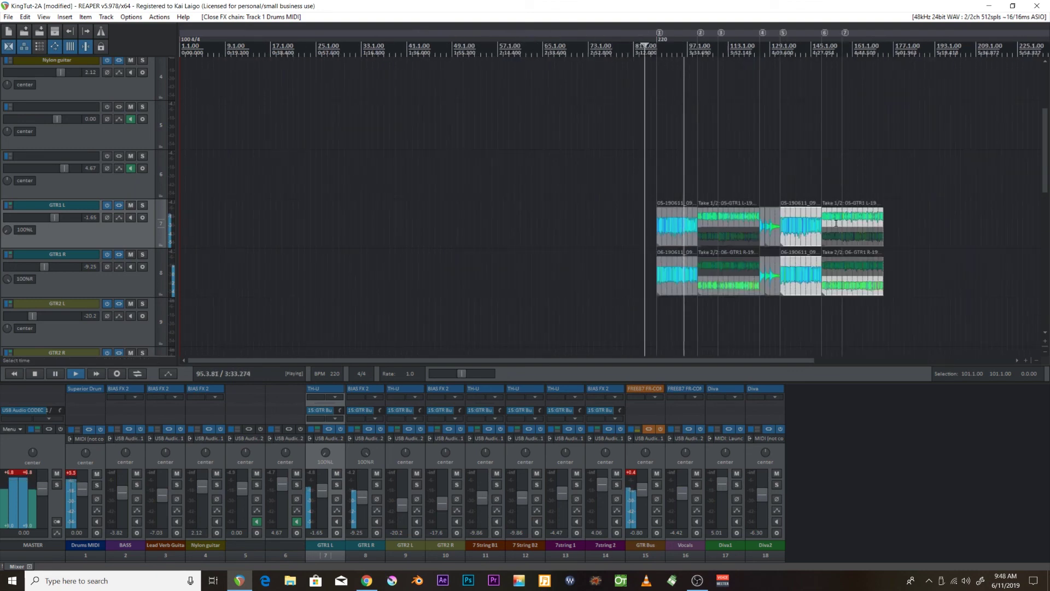
pyautogui.press('space')
pyautogui.hotkey('ctrl', 's')
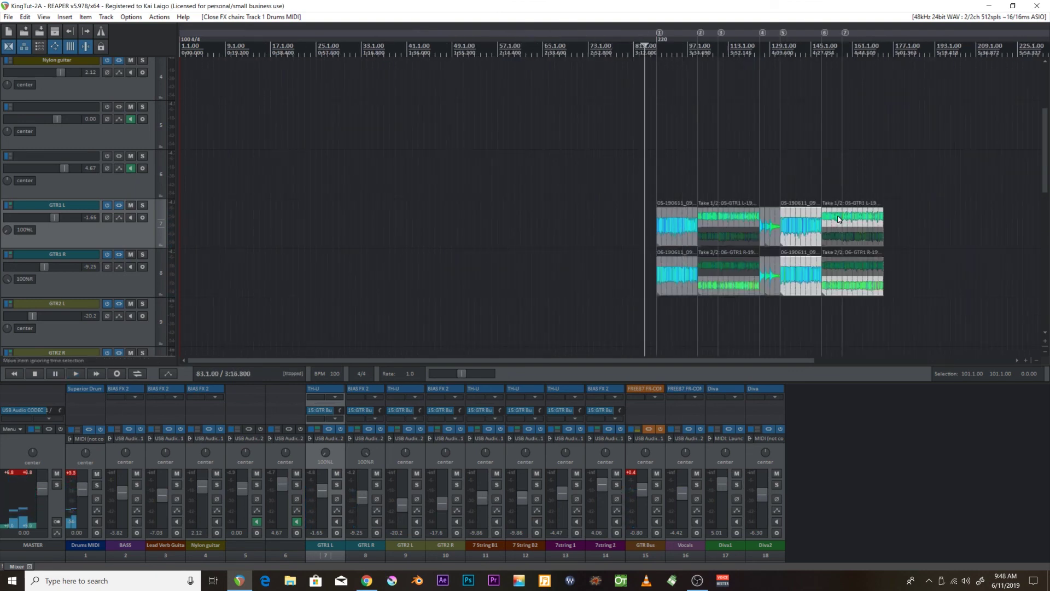